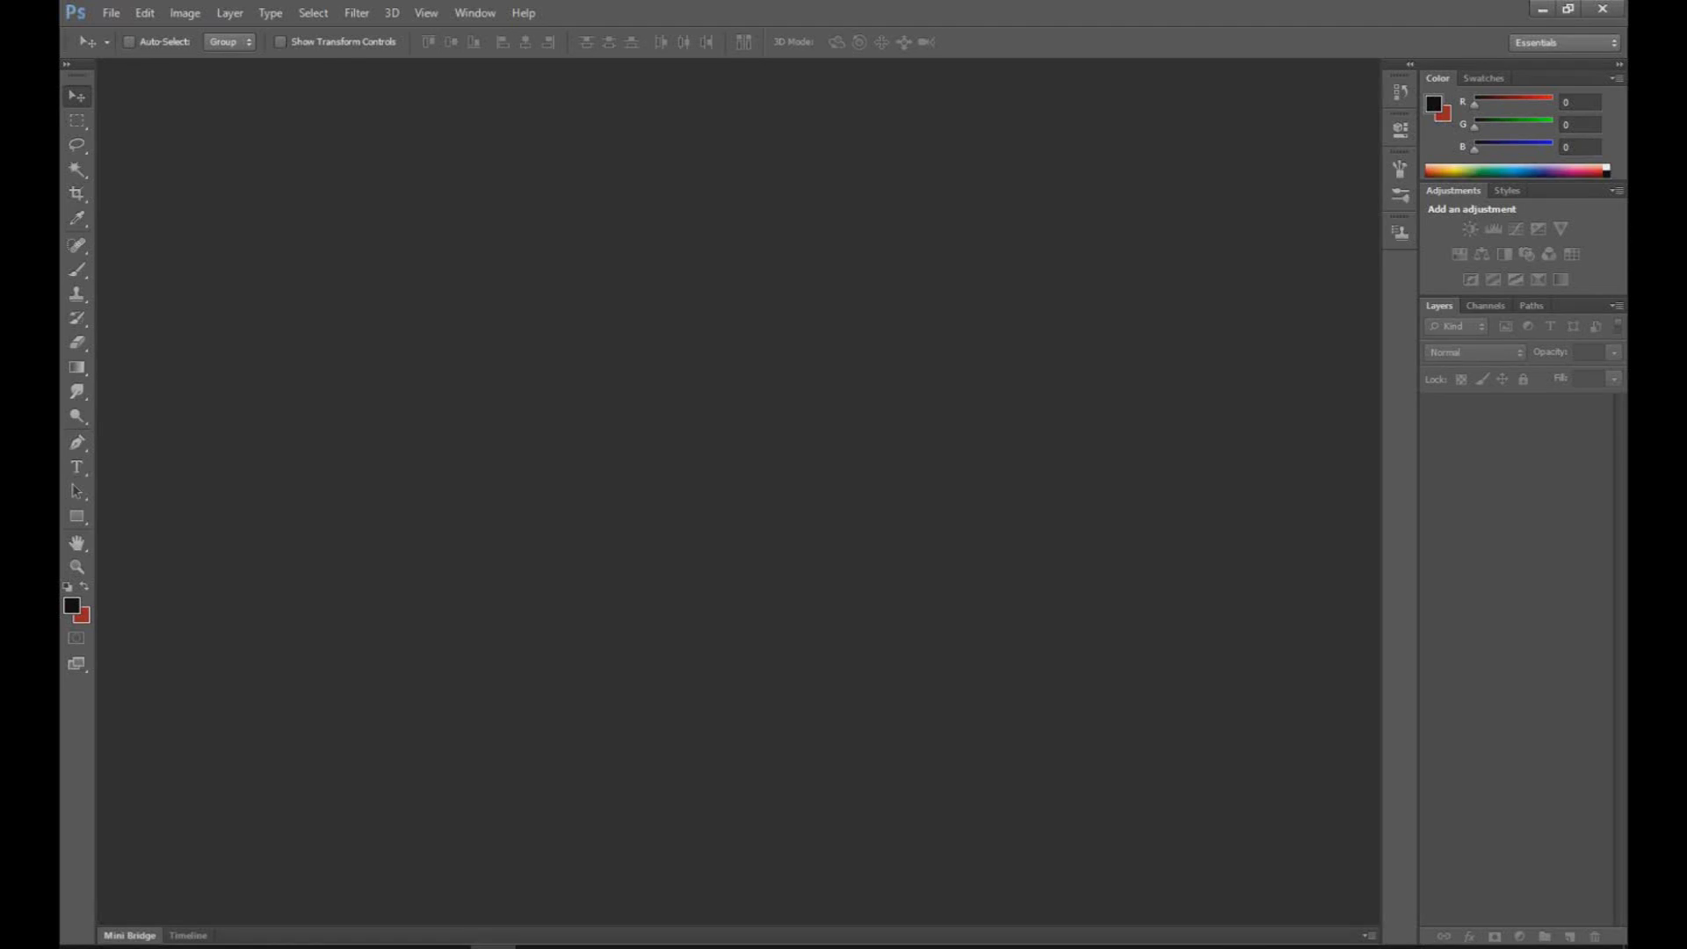
Step: Create a new 960×960 px document from the clipboard preset
{"action": "key", "text": "alt+f"}
{"action": "key", "text": "Down"}
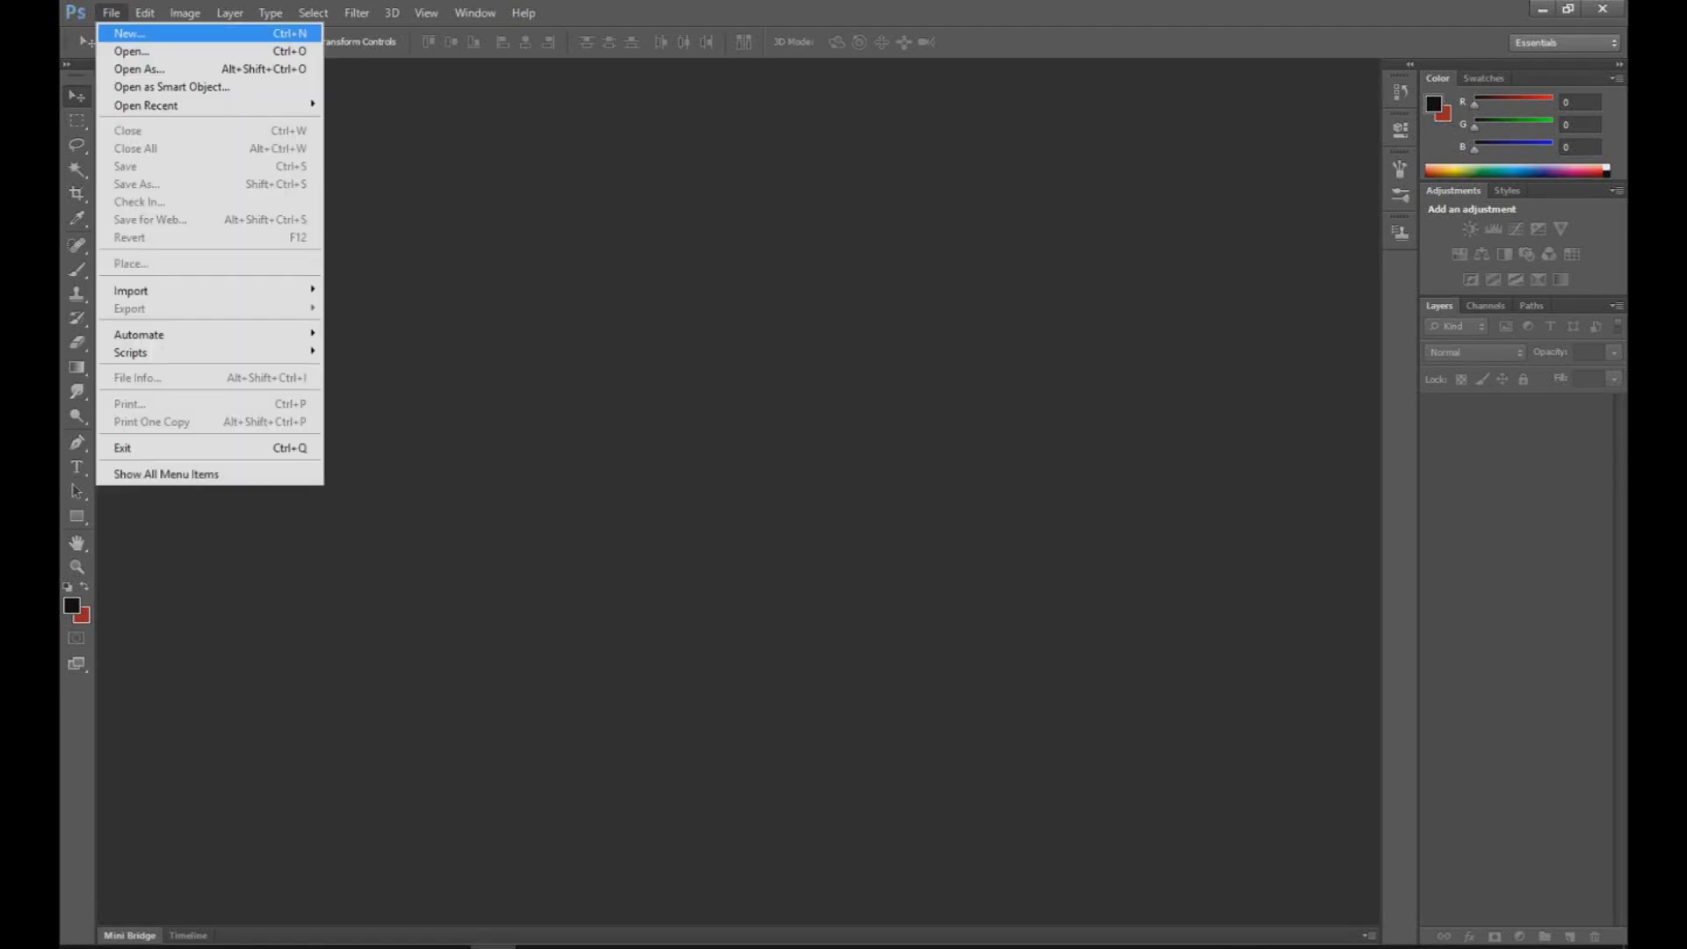
{"action": "key", "text": "Escape"}
{"action": "key", "text": "ctrl+n"}
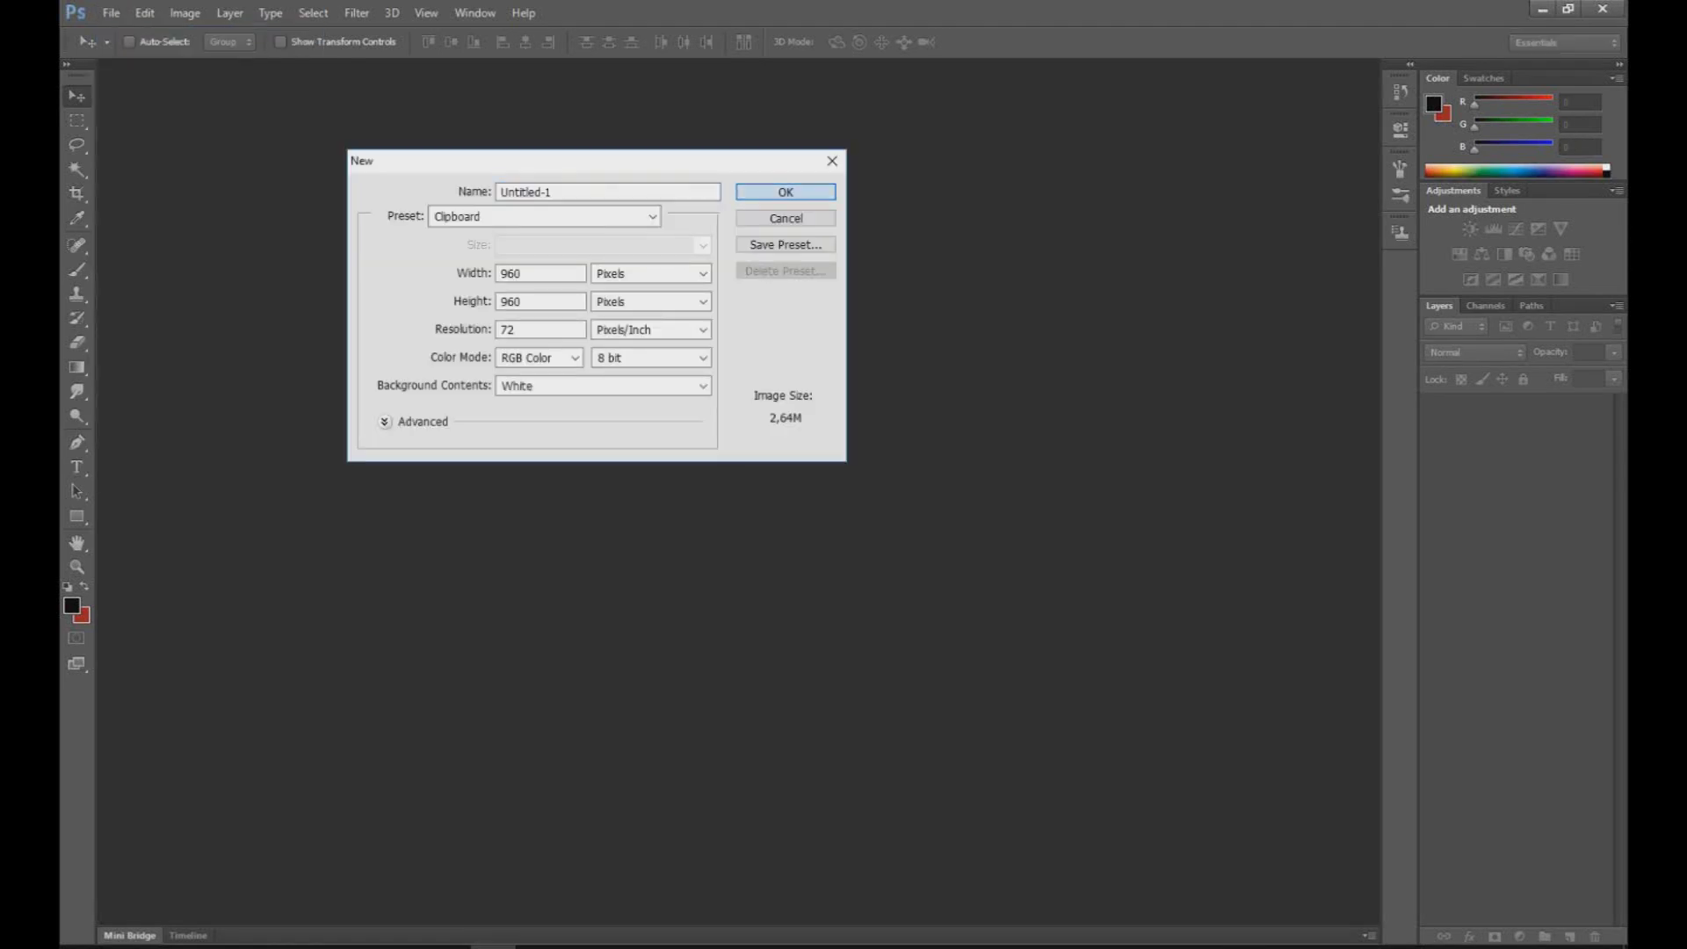
{"action": "key", "text": "Return"}
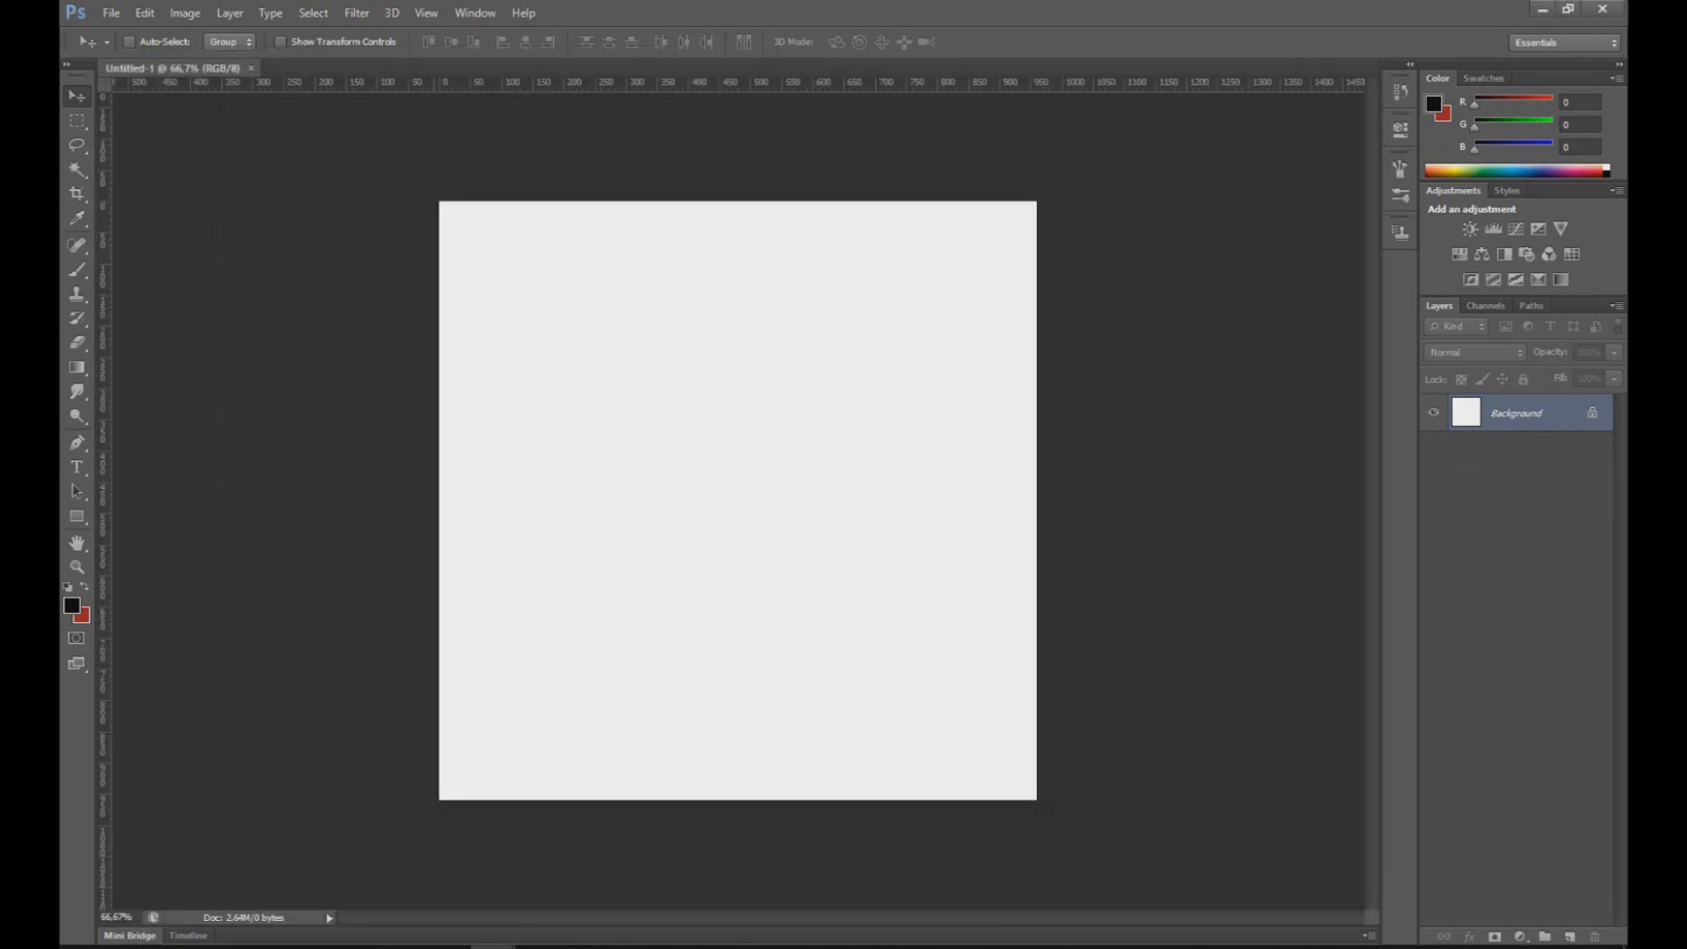
Step: Paste the photo as Layer 1, delete the white Background layer and fit it on screen
{"action": "key", "text": "ctrl+v"}
{"action": "key", "text": "alt+bracketleft"}
{"action": "key", "text": "Delete"}
{"action": "key", "text": "ctrl+0"}
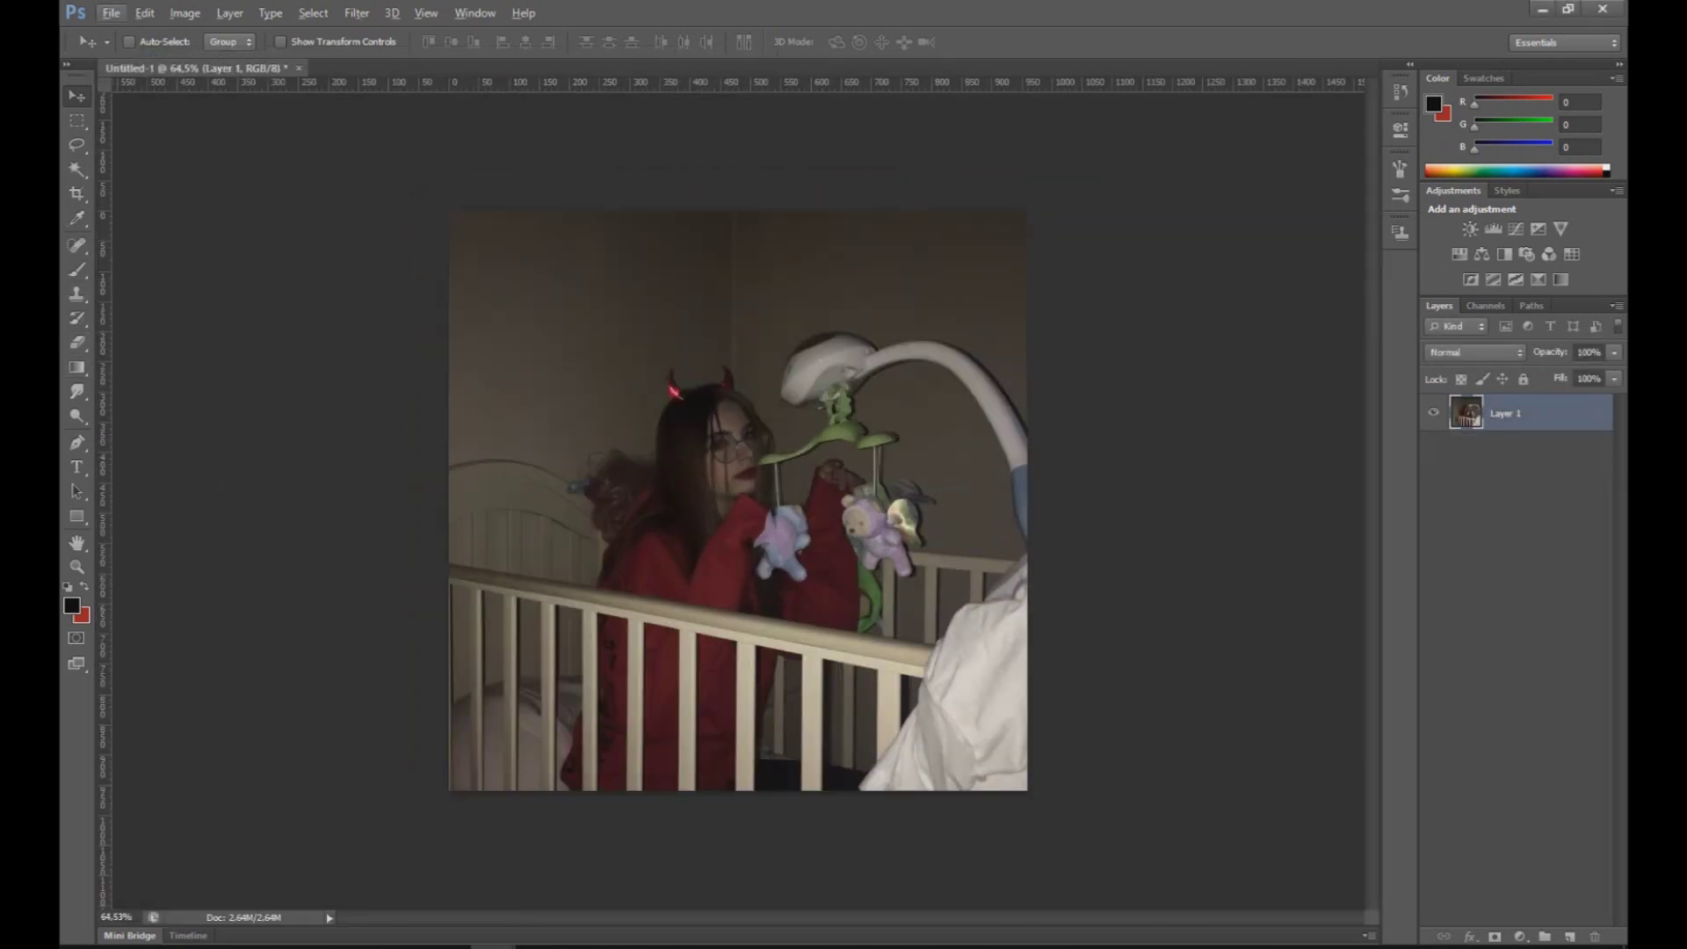
{"action": "left_click", "coordinate": [184, 12]}
{"action": "mouse_move", "coordinate": [214, 60]}
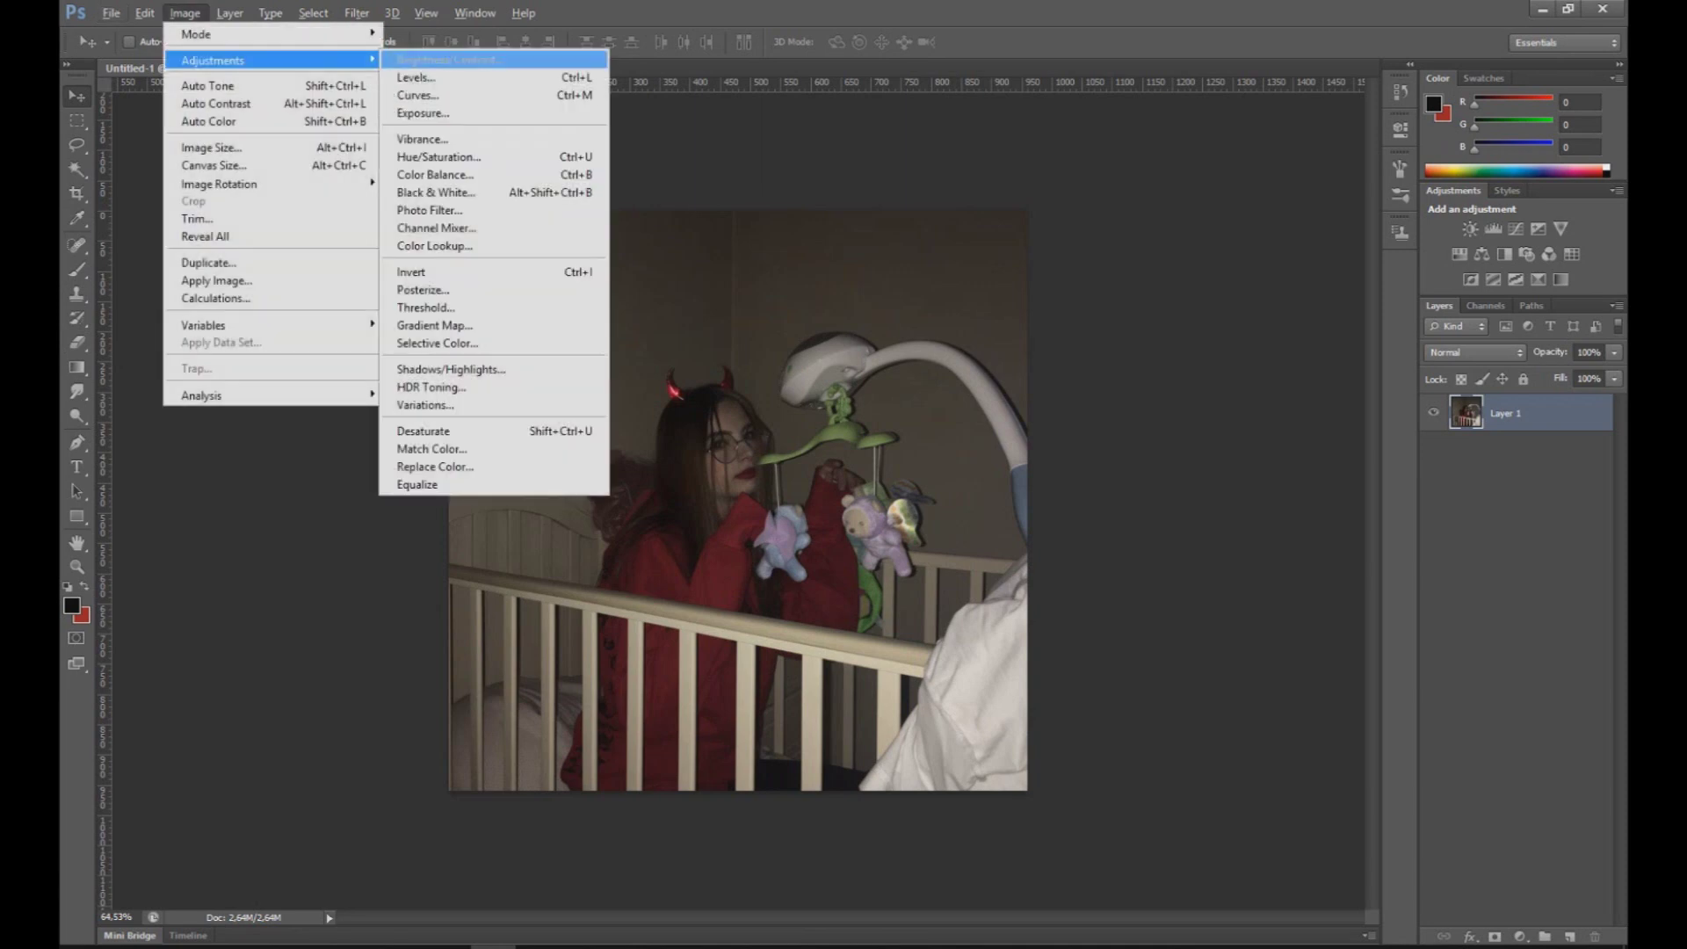
Step: Brighten Layer 1 with Brightness/Contrast, brightness raised from 65 and contrast at -21
{"action": "left_click", "coordinate": [448, 59]}
{"action": "type", "text": "65"}
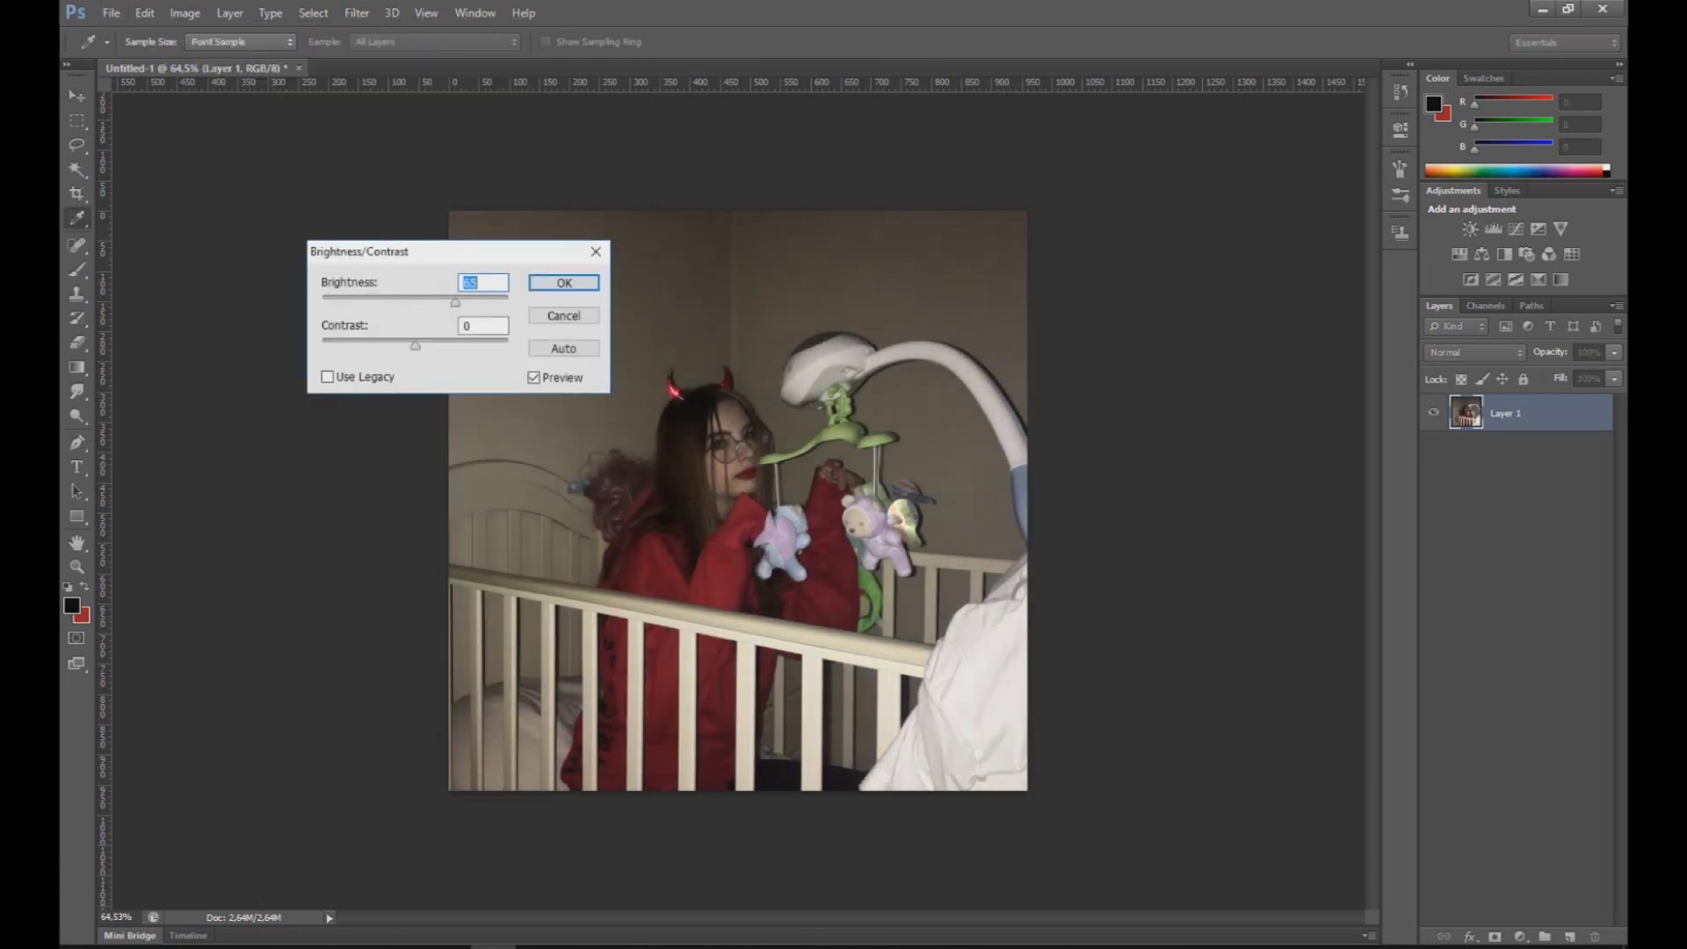
{"action": "key", "text": "Tab"}
{"action": "type", "text": "-17"}
{"action": "key", "text": "shift+Tab"}
{"action": "key", "text": "Down"}
{"action": "key", "text": "Down"}
{"action": "key", "text": "Down"}
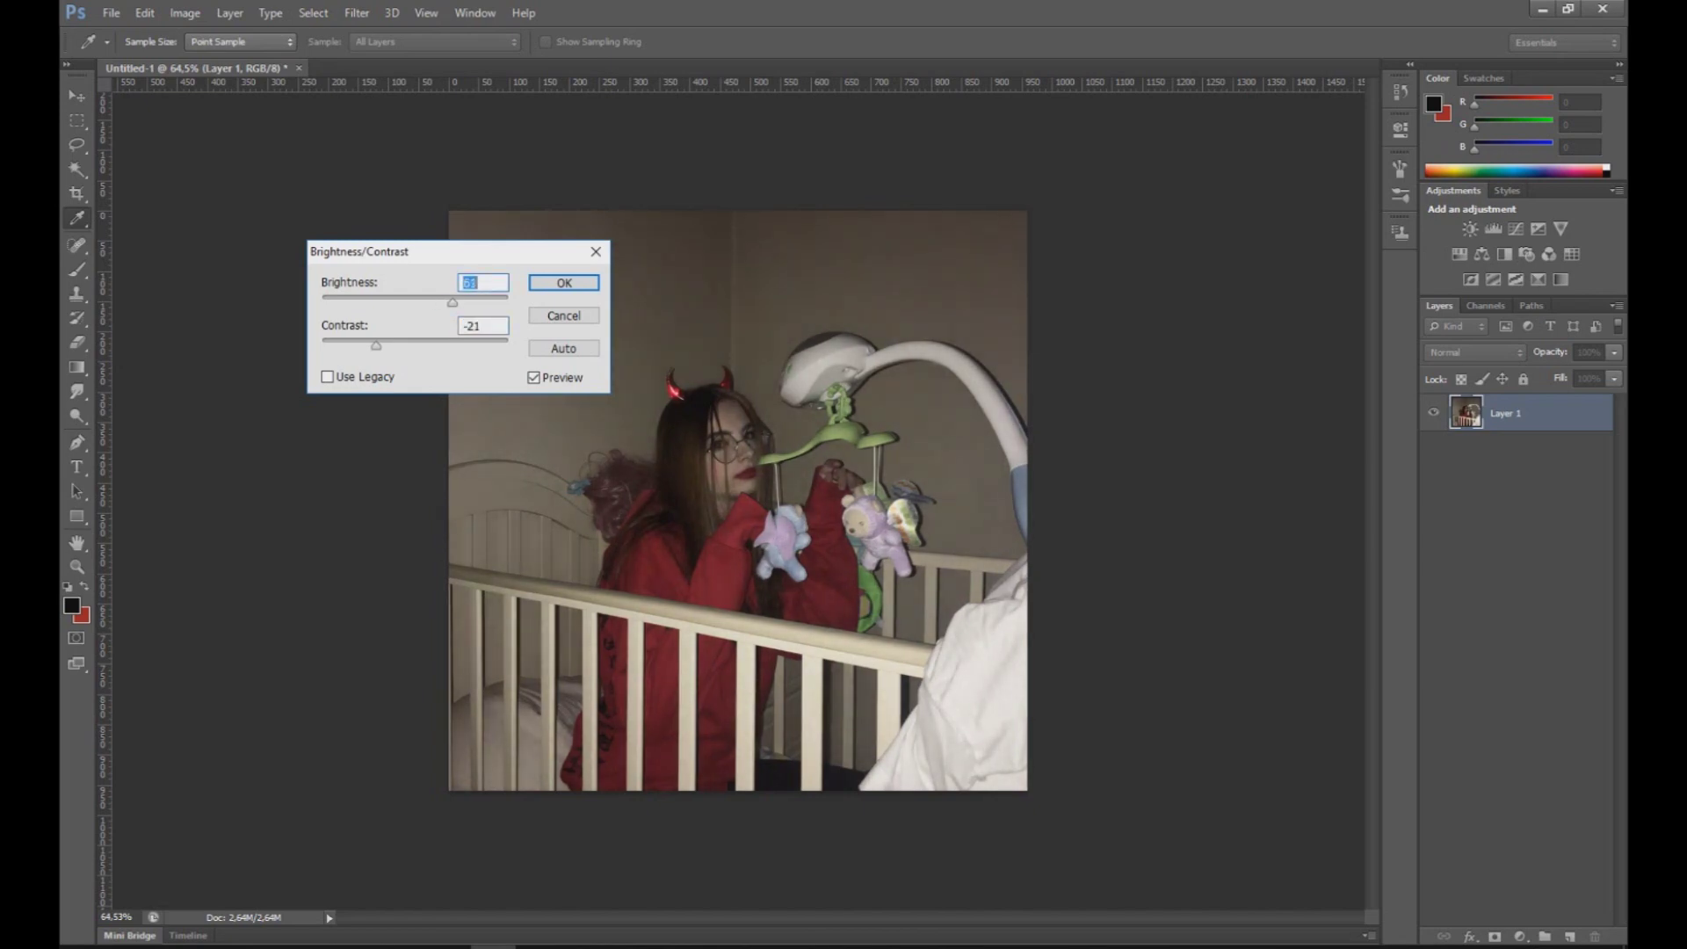
{"action": "key", "text": "shift+Up"}
{"action": "key", "text": "shift+Up"}
{"action": "key", "text": "shift+Up"}
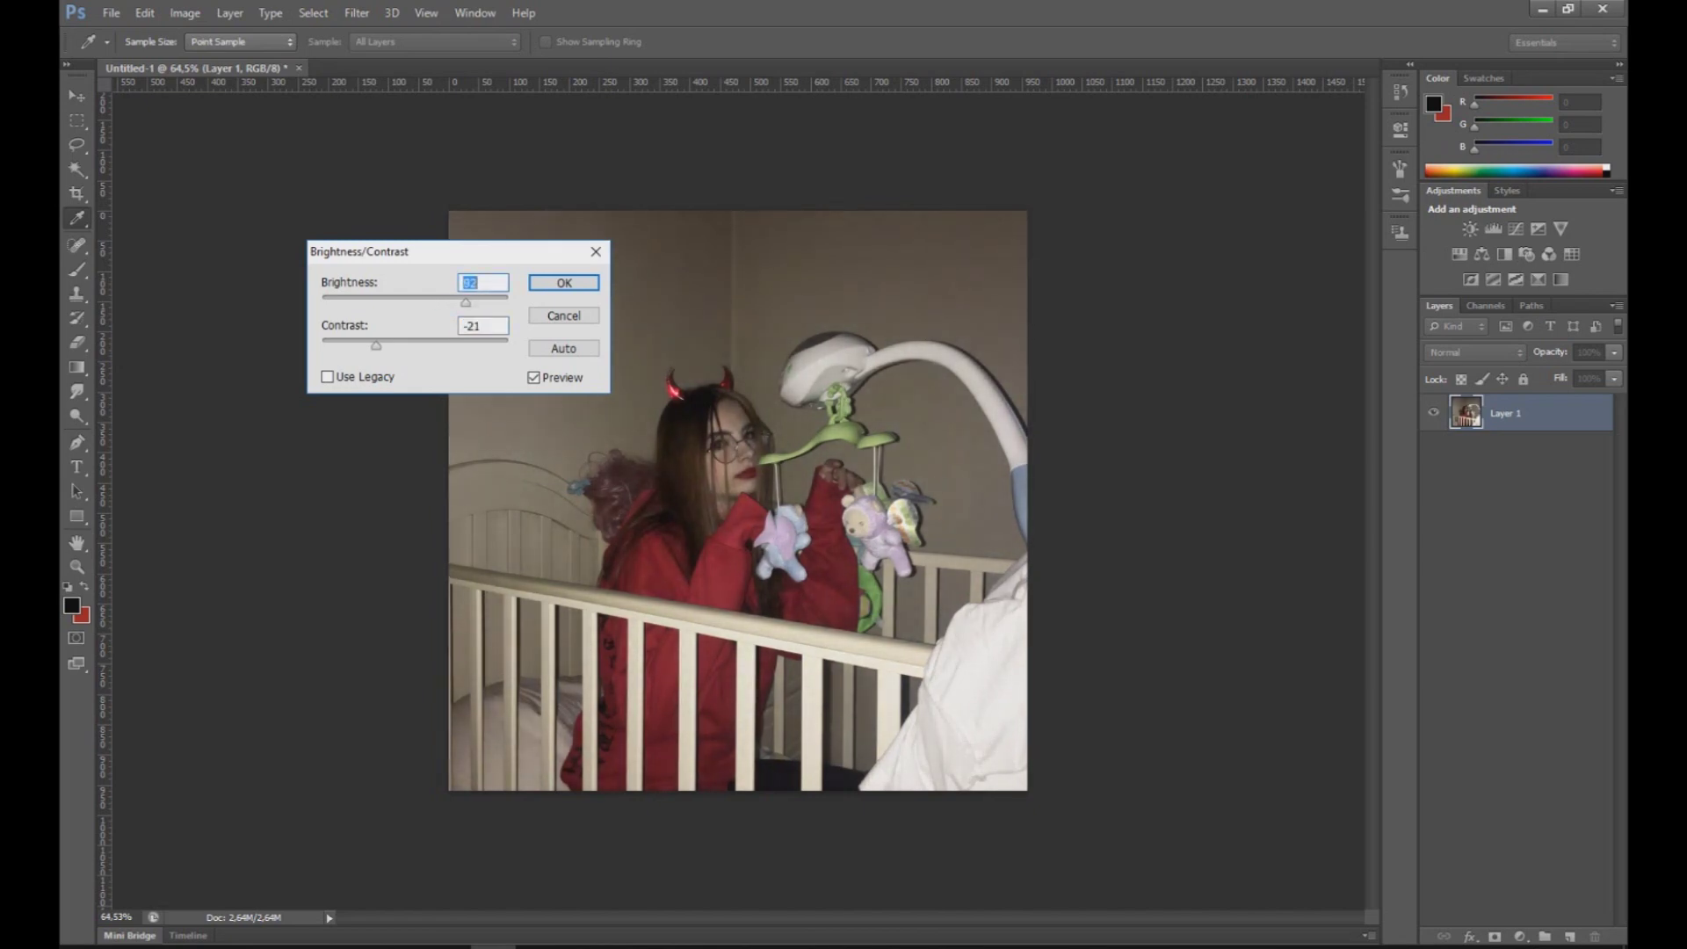
{"action": "key", "text": "Return"}
{"action": "key", "text": "ctrl+0"}
Step: With a black brush, zoom into the face and try an eye stroke, undoing uneven attempts
{"action": "key", "text": "b"}
{"action": "scroll", "coordinate": [698, 448], "scroll_direction": "up", "scroll_amount": 5}
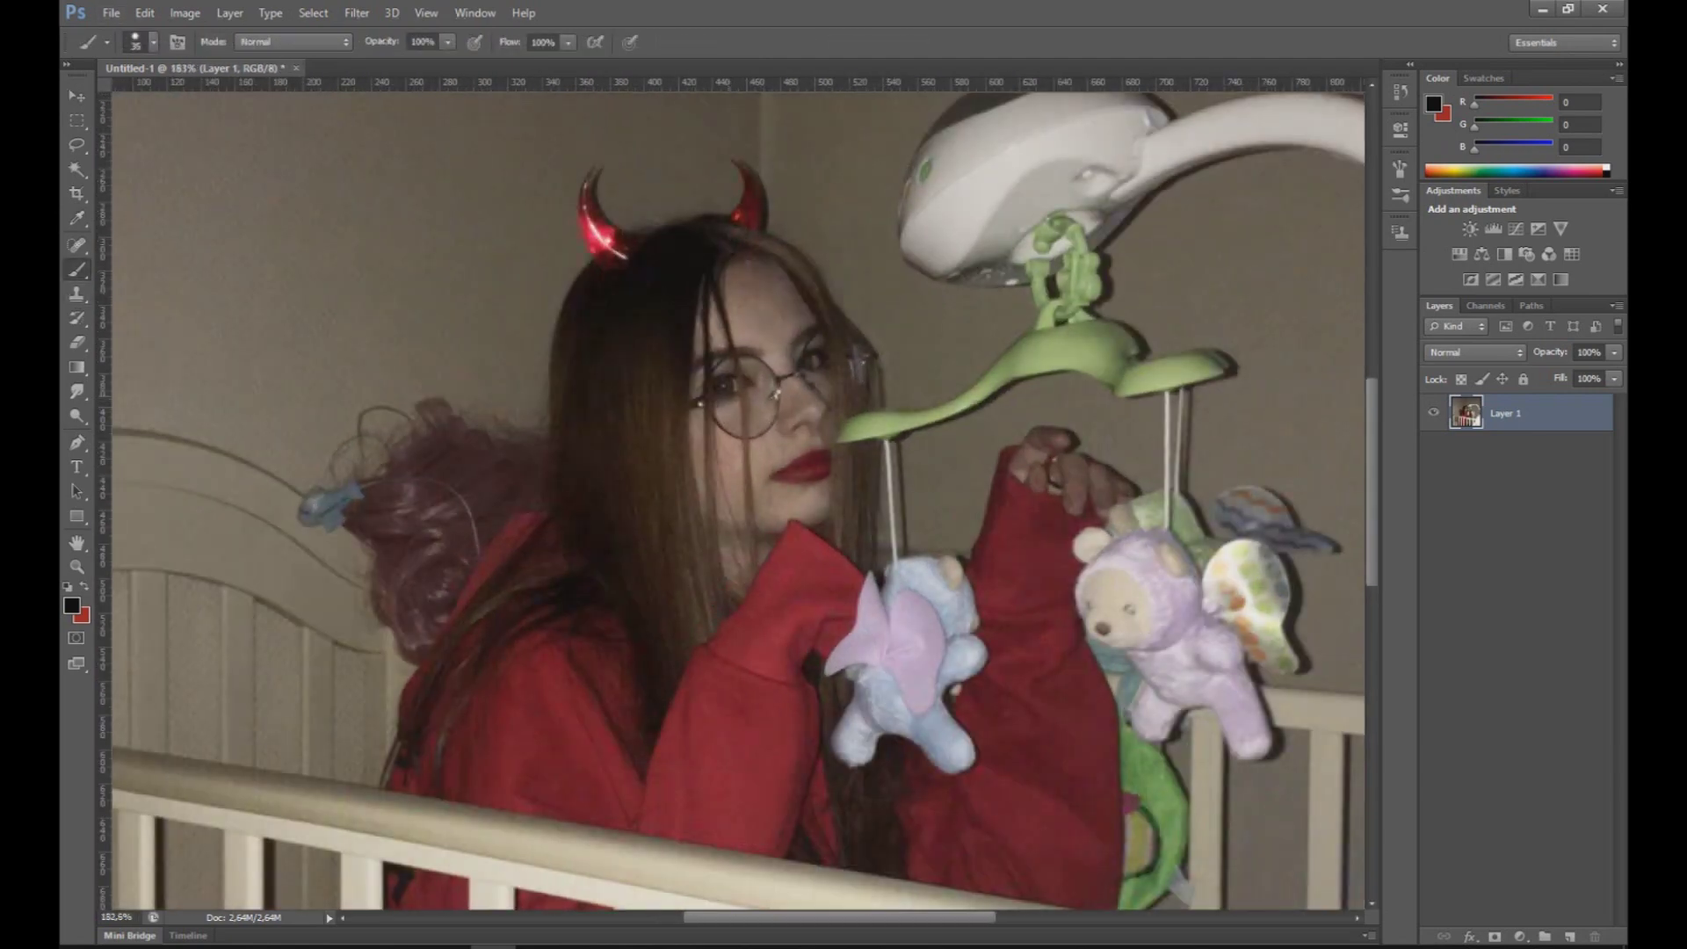
{"action": "left_click_drag", "start_coordinate": [727, 390], "coordinate": [855, 377]}
{"action": "key", "text": "ctrl+z"}
{"action": "scroll", "coordinate": [795, 382], "scroll_direction": "up", "scroll_amount": 1}
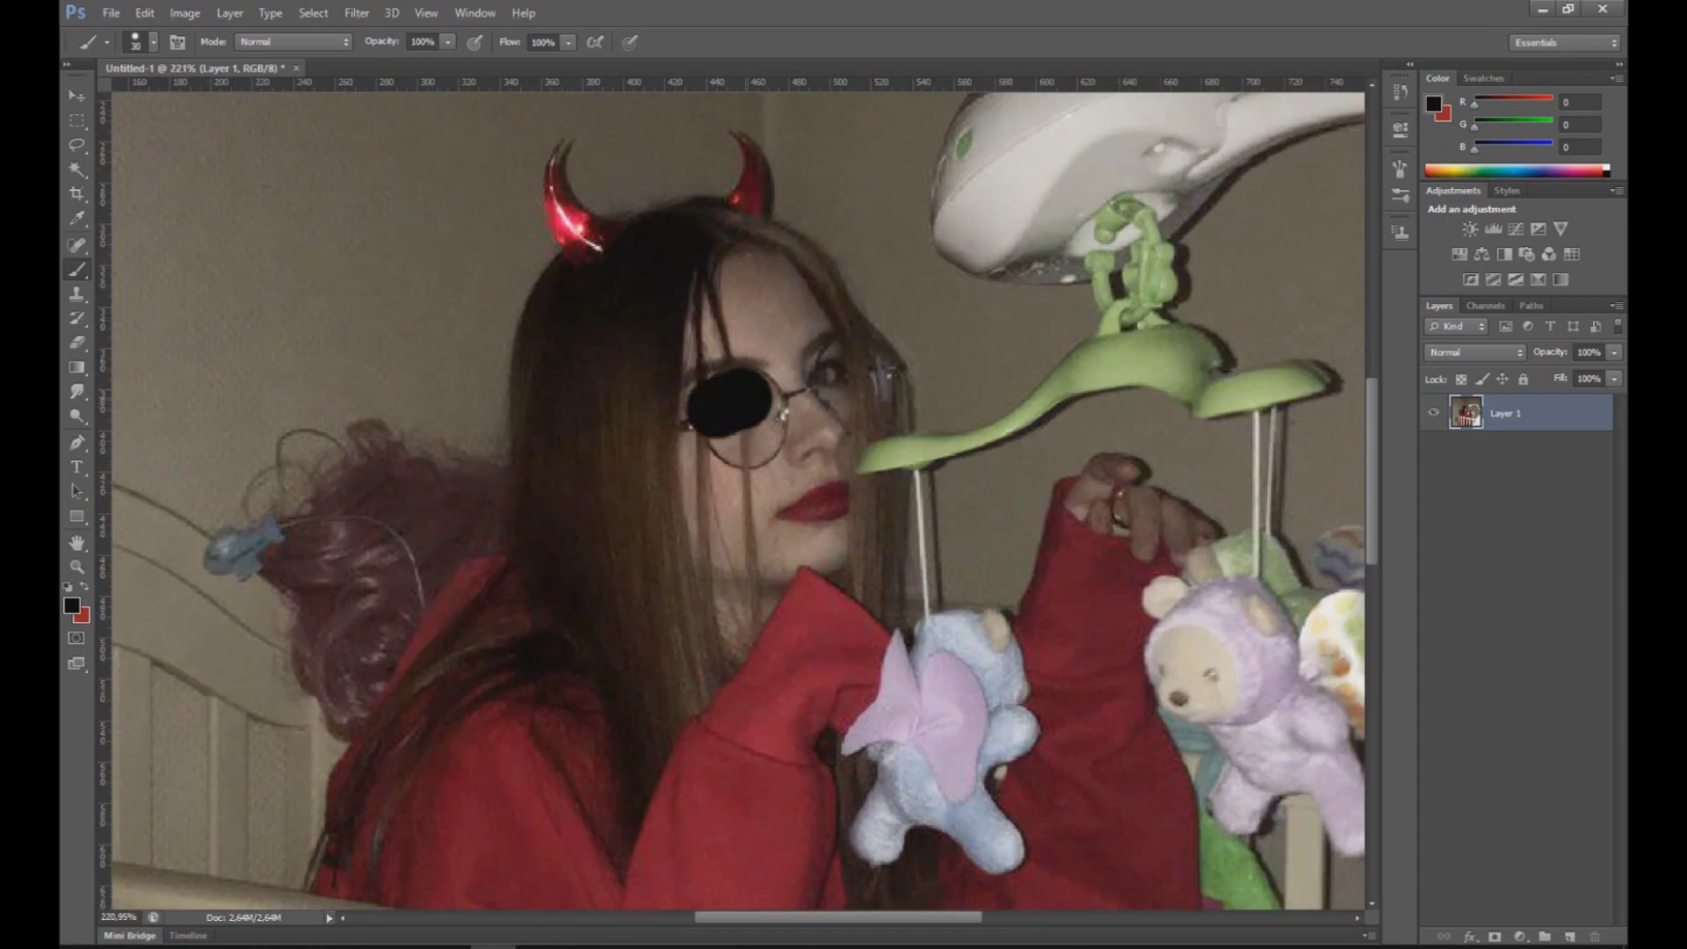
{"action": "scroll", "coordinate": [854, 376], "scroll_direction": "down", "scroll_amount": 5}
{"action": "scroll", "coordinate": [716, 457], "scroll_direction": "down", "scroll_amount": 1}
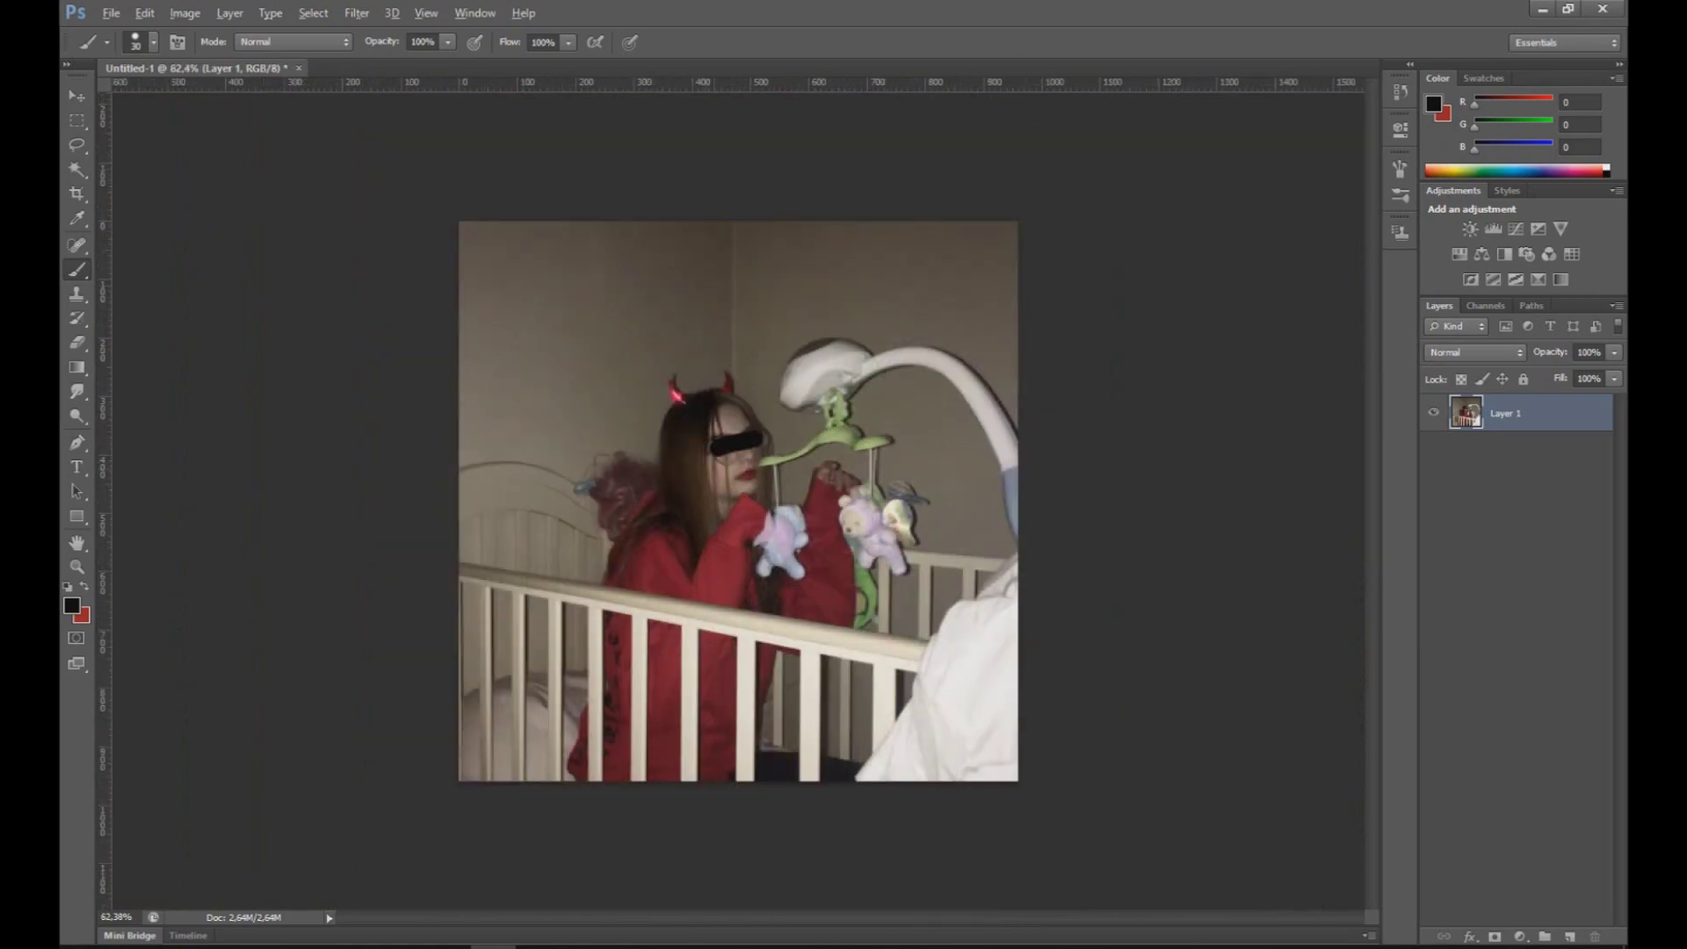
{"action": "scroll", "coordinate": [716, 457], "scroll_direction": "up", "scroll_amount": 4}
{"action": "key", "text": "ctrl+z"}
Step: Paint a clean thick black bar across both eyes and zoom back out
{"action": "scroll", "coordinate": [753, 379], "scroll_direction": "up", "scroll_amount": 4}
{"action": "mouse_move", "coordinate": [619, 435]}
{"action": "left_mouse_down"}
{"action": "mouse_move", "coordinate": [707, 391]}
{"action": "mouse_move", "coordinate": [896, 352]}
{"action": "left_mouse_up"}
{"action": "key", "text": "ctrl+z"}
{"action": "left_click_drag", "start_coordinate": [606, 456], "coordinate": [948, 351]}
{"action": "scroll", "coordinate": [948, 352], "scroll_direction": "down", "scroll_amount": 5}
{"action": "scroll", "coordinate": [738, 501], "scroll_direction": "down", "scroll_amount": 2}
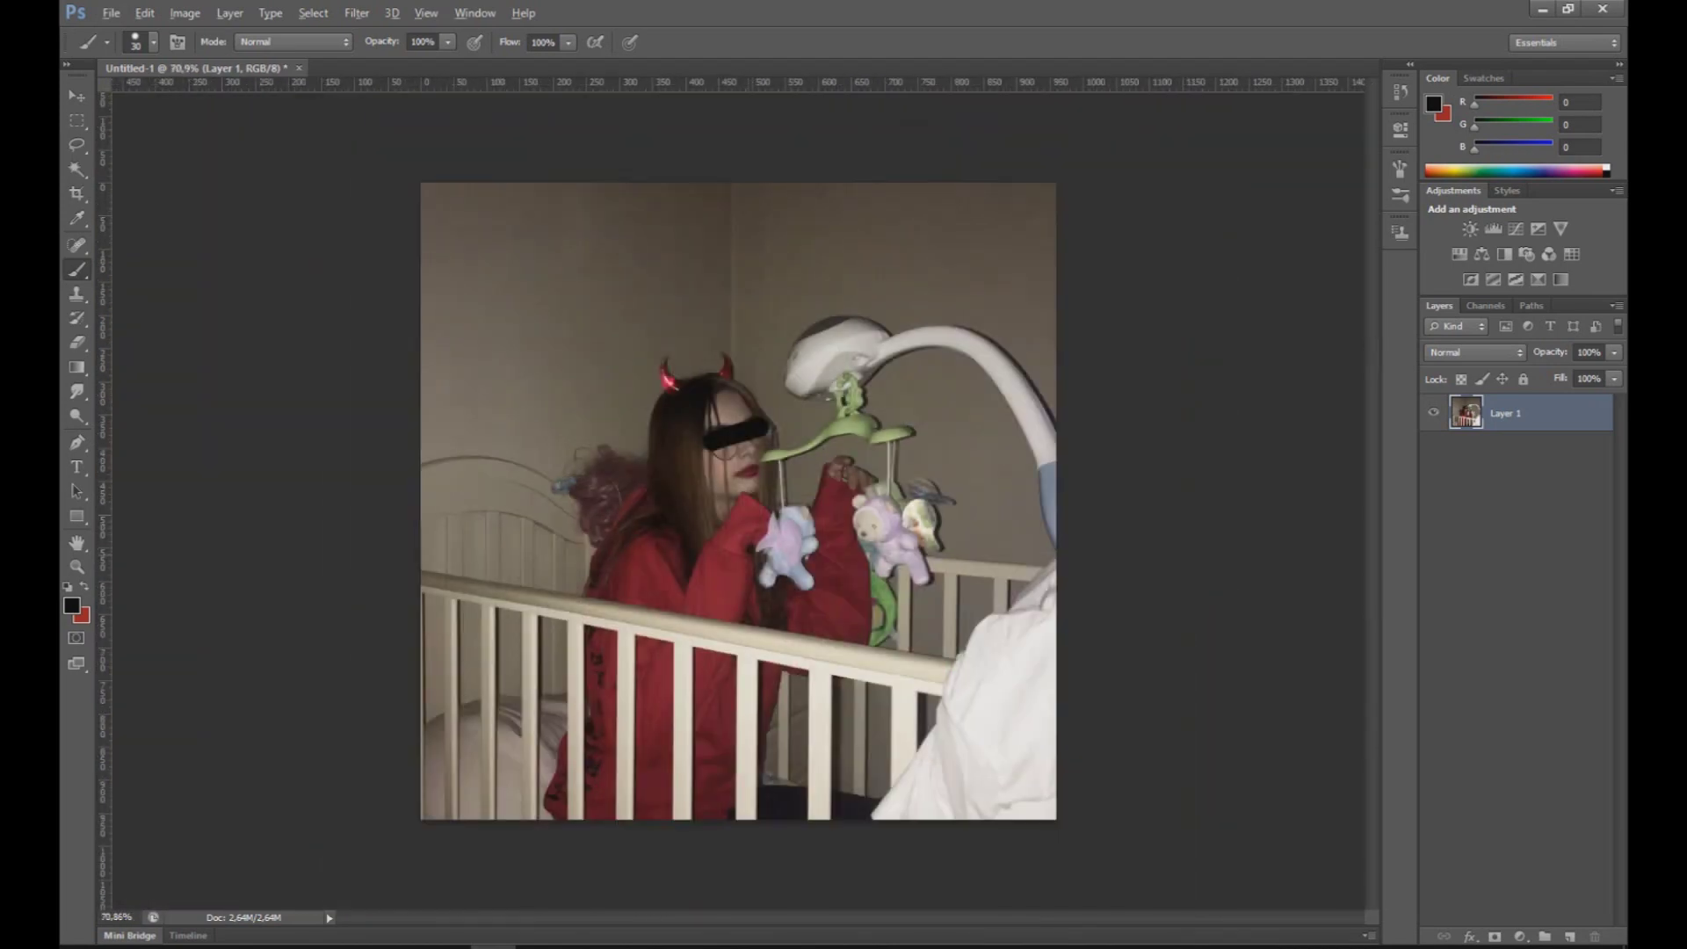
{"action": "left_click", "coordinate": [356, 12]}
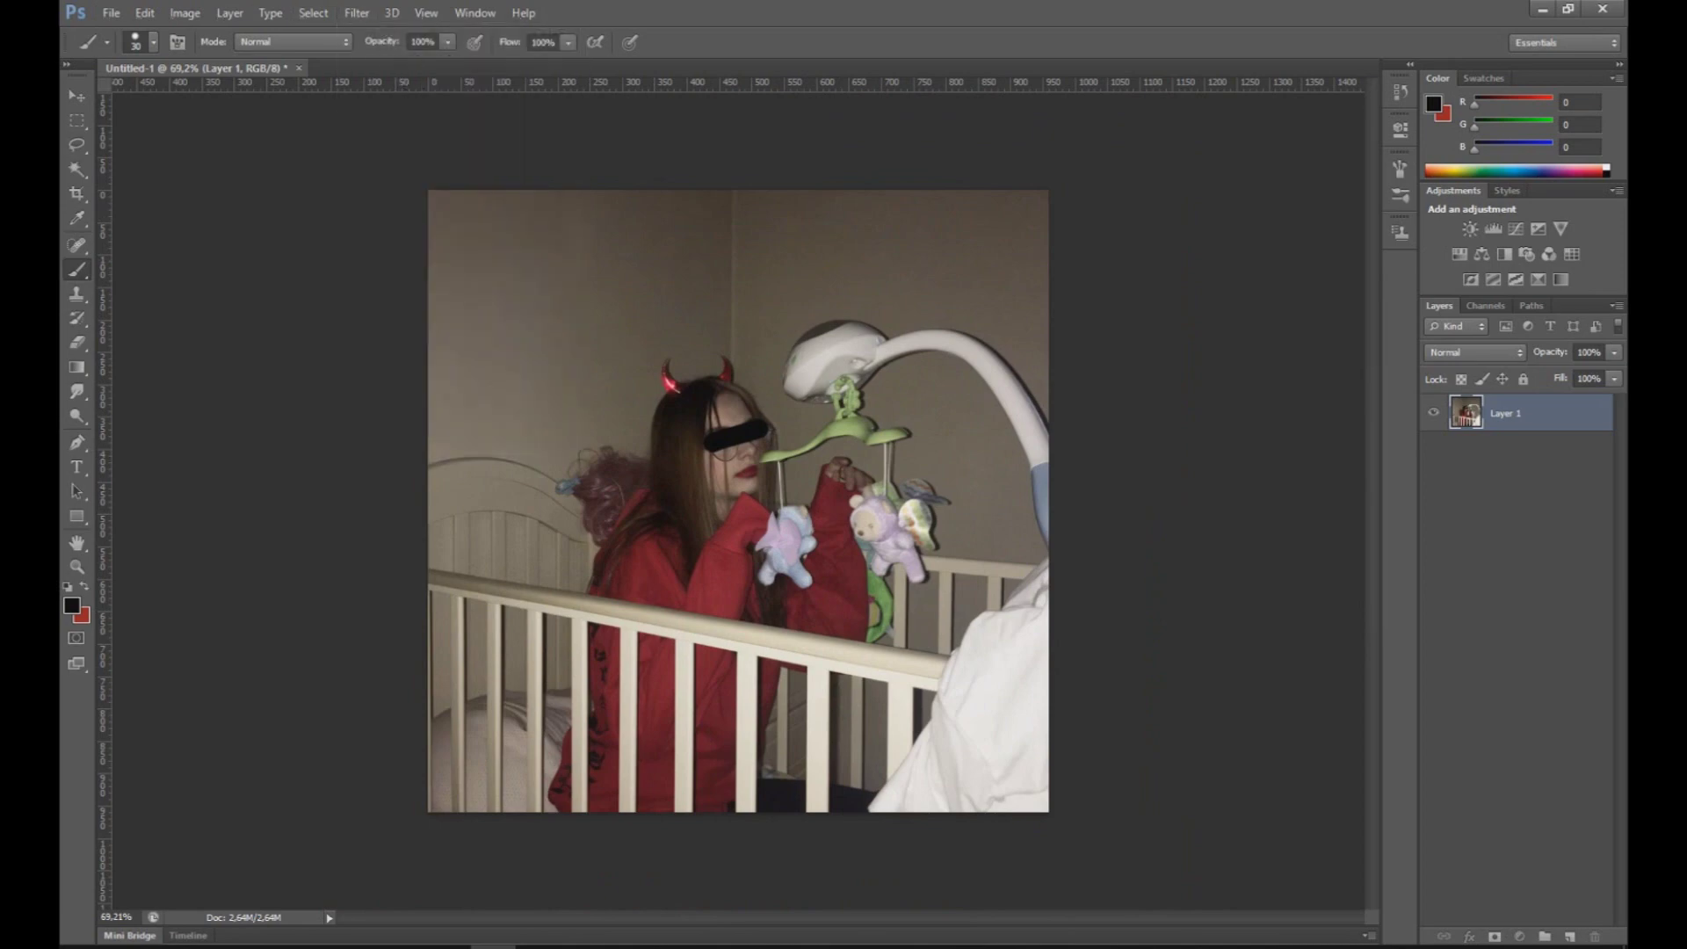
Step: Copy a full-width marquee strip across the crib rail to its own layer
{"action": "key", "text": "m"}
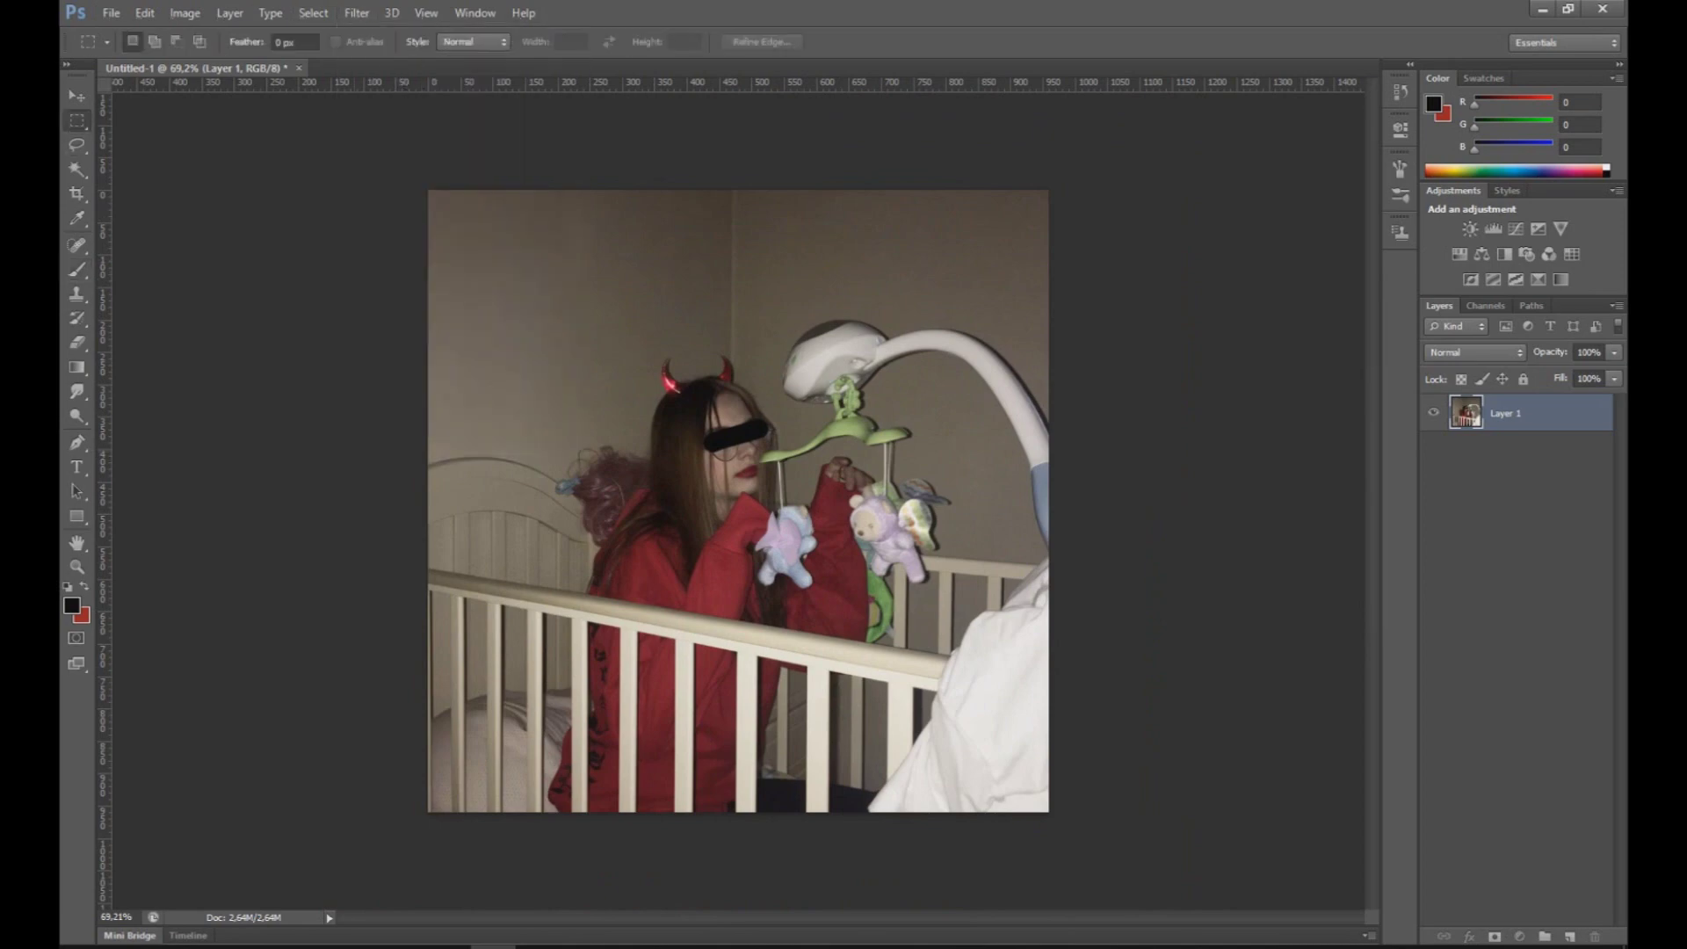
{"action": "left_click_drag", "start_coordinate": [738, 452], "coordinate": [816, 483]}
{"action": "left_click_drag", "start_coordinate": [826, 652], "coordinate": [239, 565]}
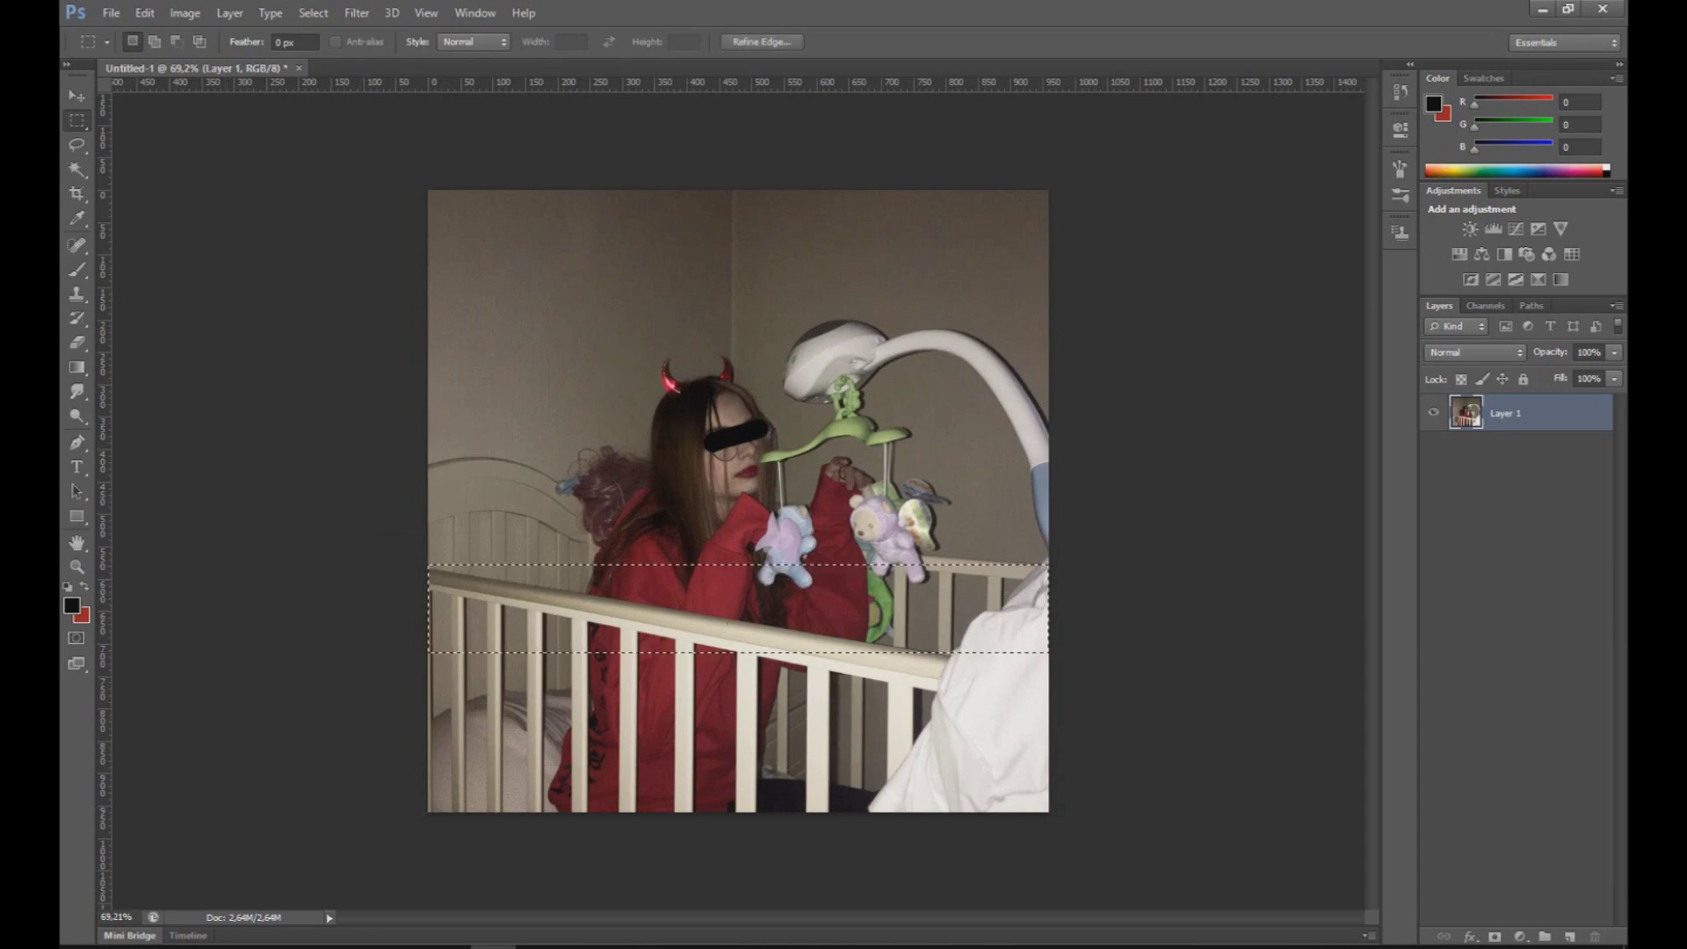
{"action": "key", "text": "ctrl+j"}
Step: Repeatedly duplicate the strip layer and nudge each copy down to smear it downward
{"action": "key", "text": "v"}
{"action": "key", "text": "shift+Down"}
{"action": "key", "text": "shift+Down"}
{"action": "key", "text": "ctrl+j"}
{"action": "key", "text": "shift+Down"}
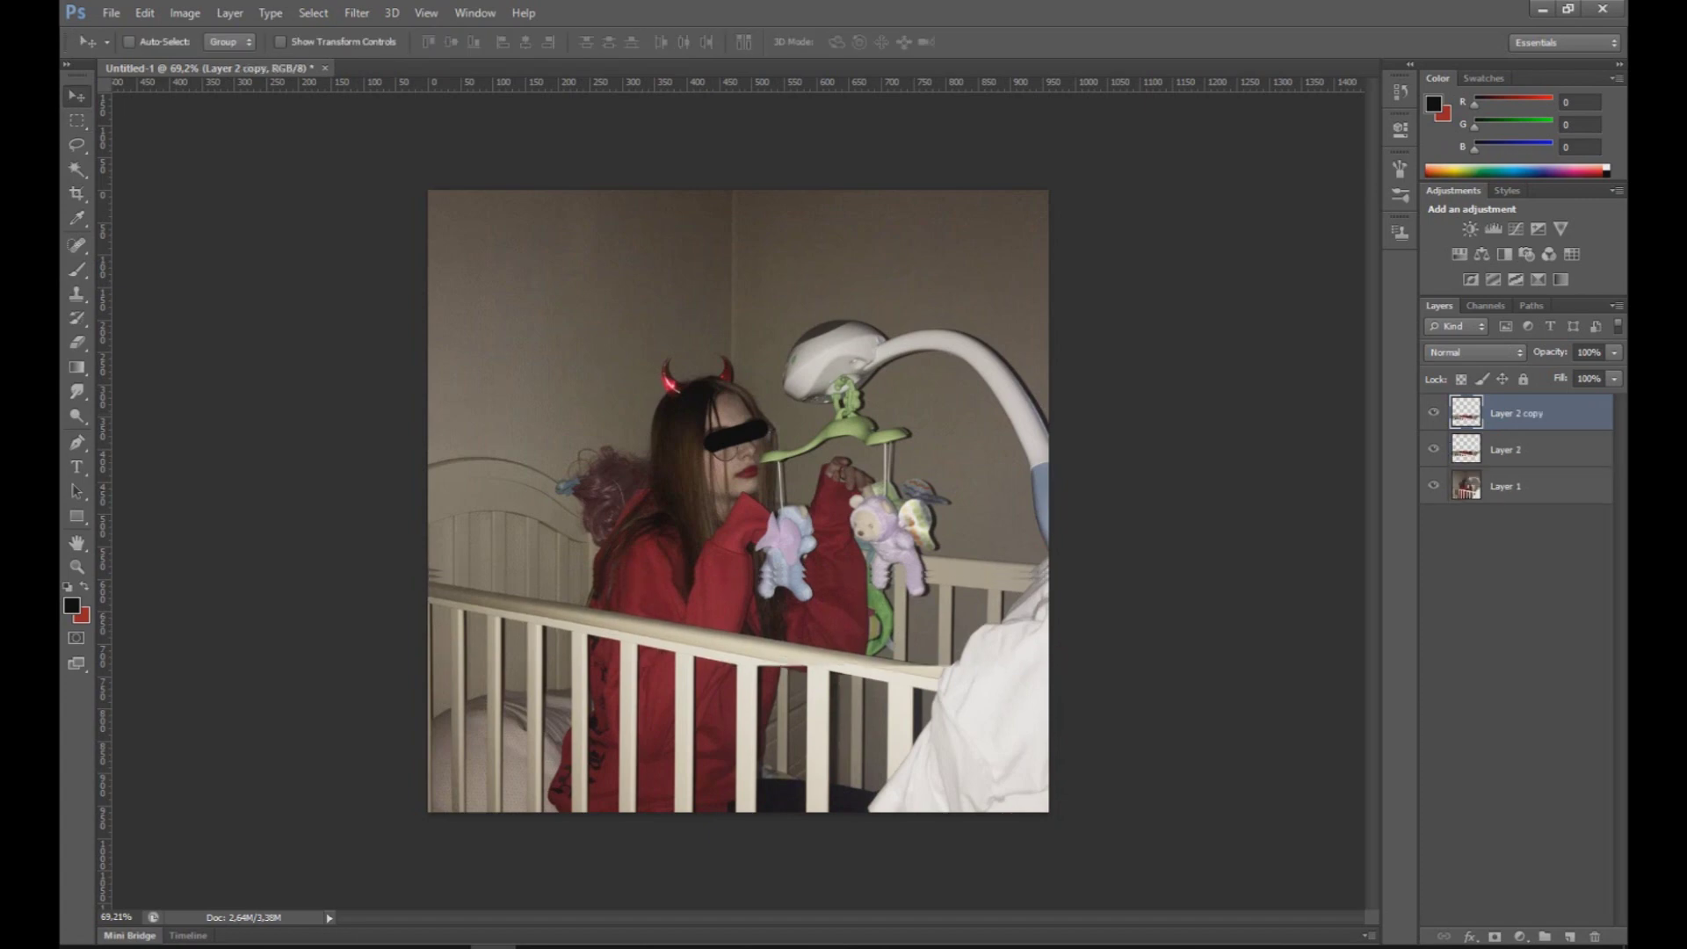
{"action": "key", "text": "ctrl+j"}
{"action": "key", "text": "shift+Down"}
{"action": "key", "text": "ctrl+j"}
{"action": "key", "text": "shift+Down"}
{"action": "key", "text": "ctrl+j"}
{"action": "key", "text": "shift+Down"}
{"action": "key", "text": "ctrl+j"}
{"action": "key", "text": "shift+Down"}
{"action": "key", "text": "ctrl+j"}
{"action": "key", "text": "shift+Down"}
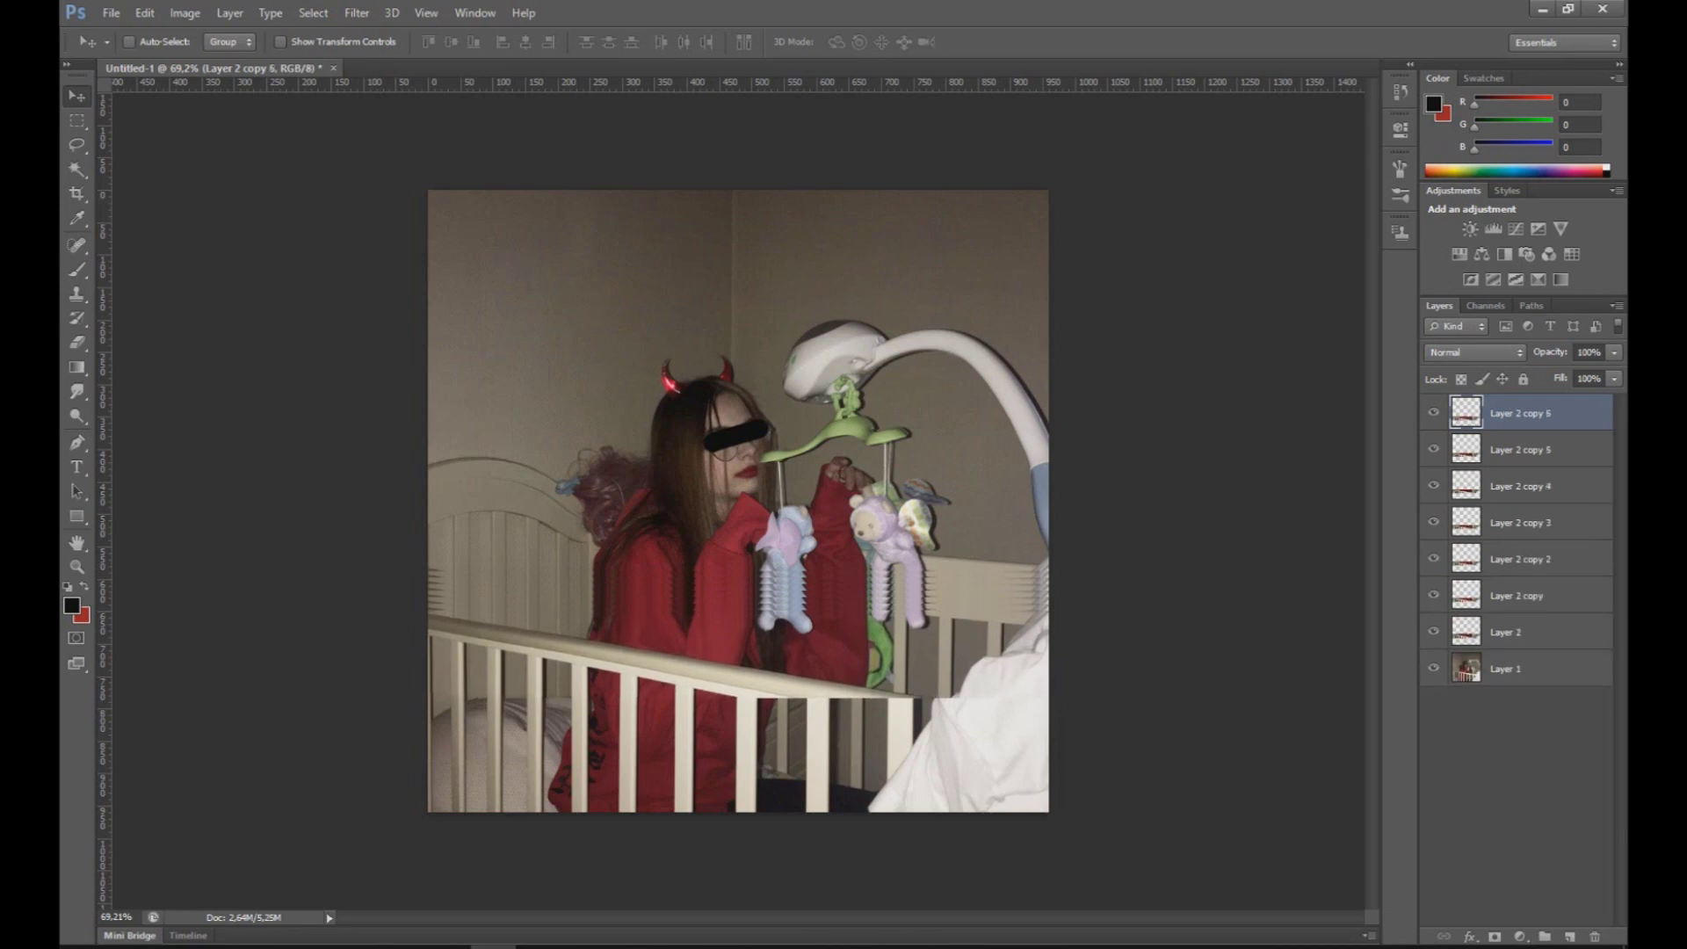
{"action": "key", "text": "ctrl+j"}
{"action": "key", "text": "shift+Down"}
{"action": "key", "text": "ctrl+j"}
{"action": "key", "text": "shift+Down"}
{"action": "key", "text": "ctrl+j"}
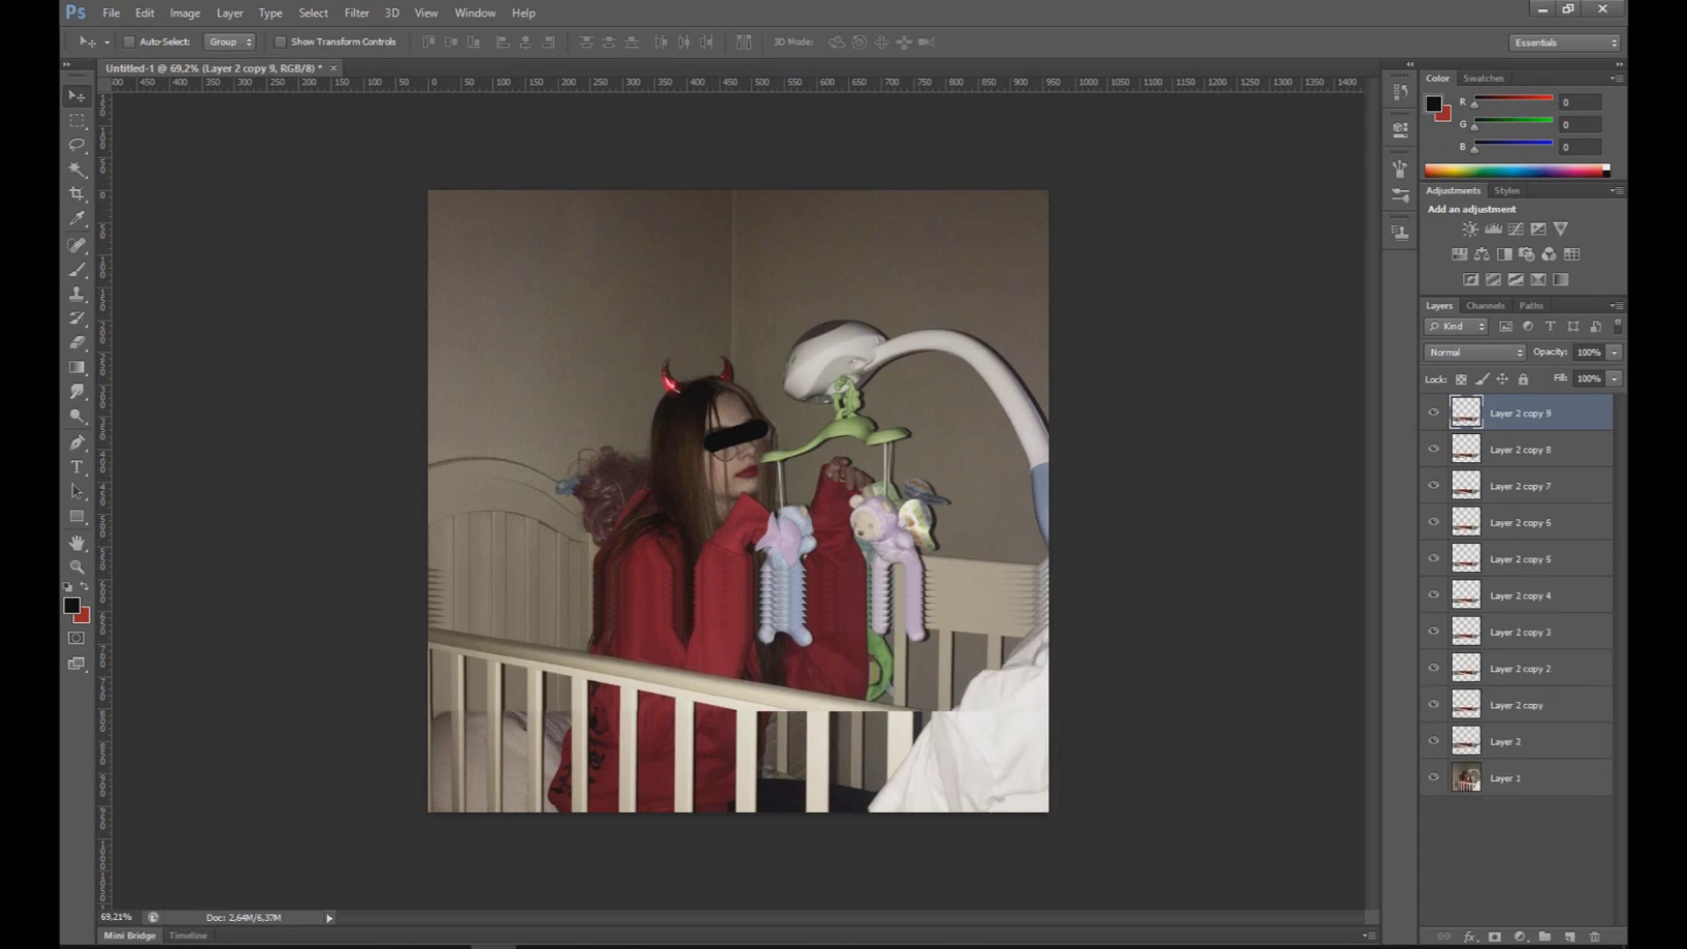
{"action": "key", "text": "shift+Down"}
{"action": "key", "text": "ctrl+j"}
{"action": "key", "text": "shift+Down"}
{"action": "key", "text": "ctrl+j"}
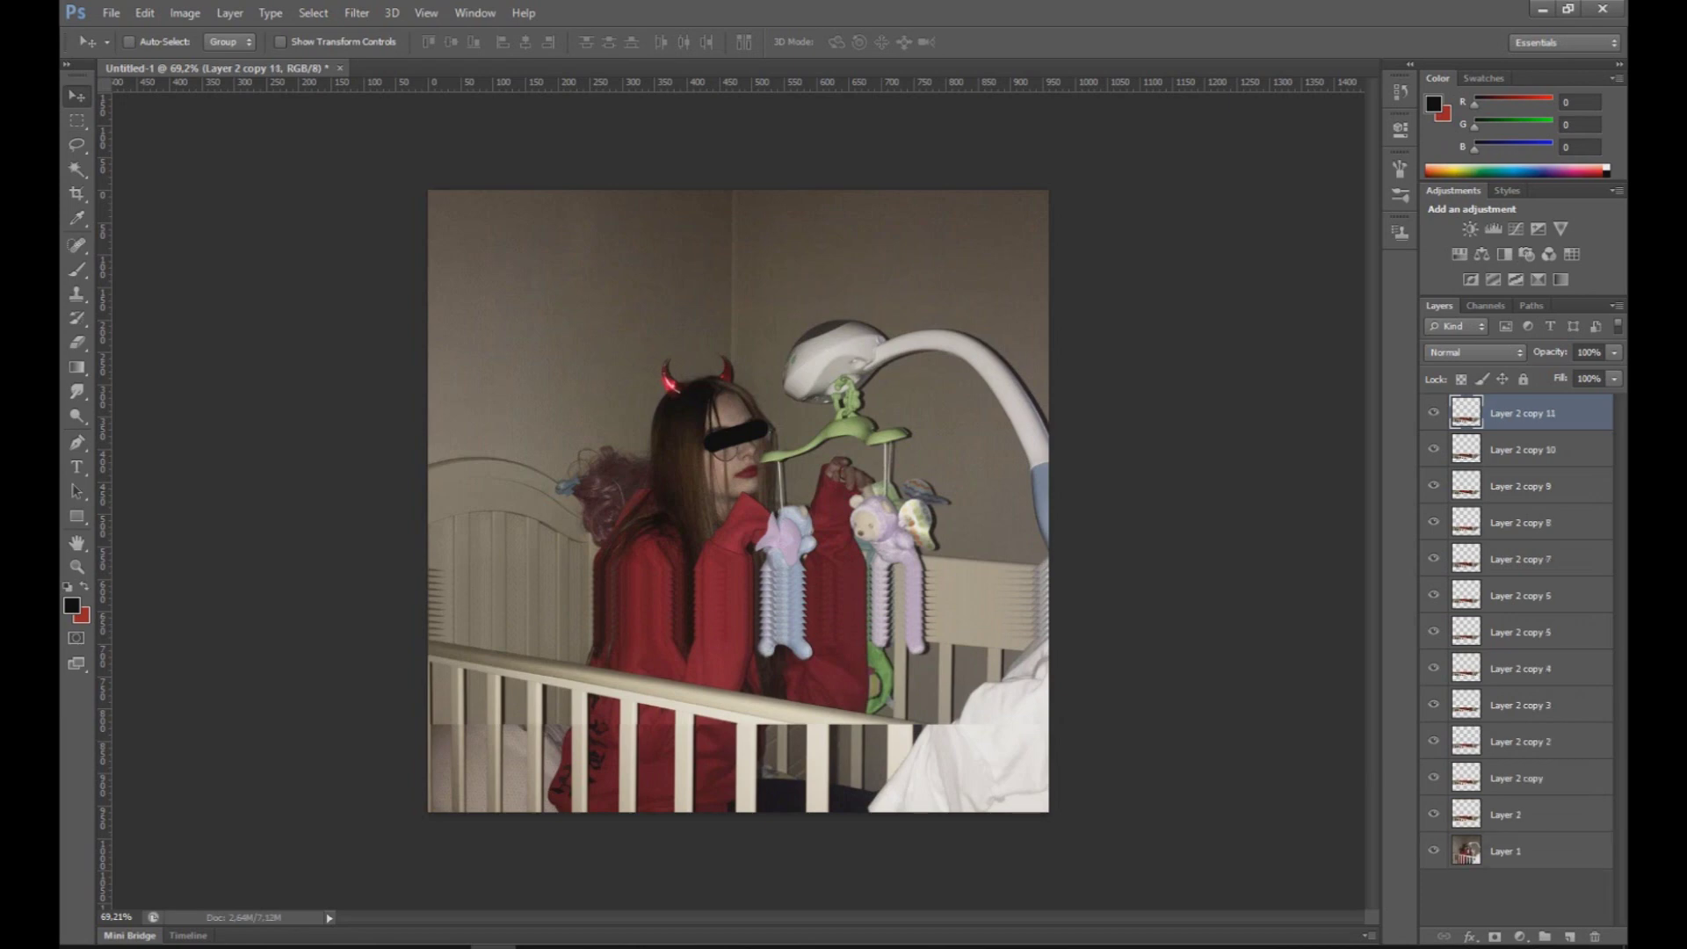
{"action": "key", "text": "shift+Down"}
{"action": "key", "text": "ctrl+j"}
{"action": "key", "text": "shift+Down"}
{"action": "key", "text": "ctrl+j"}
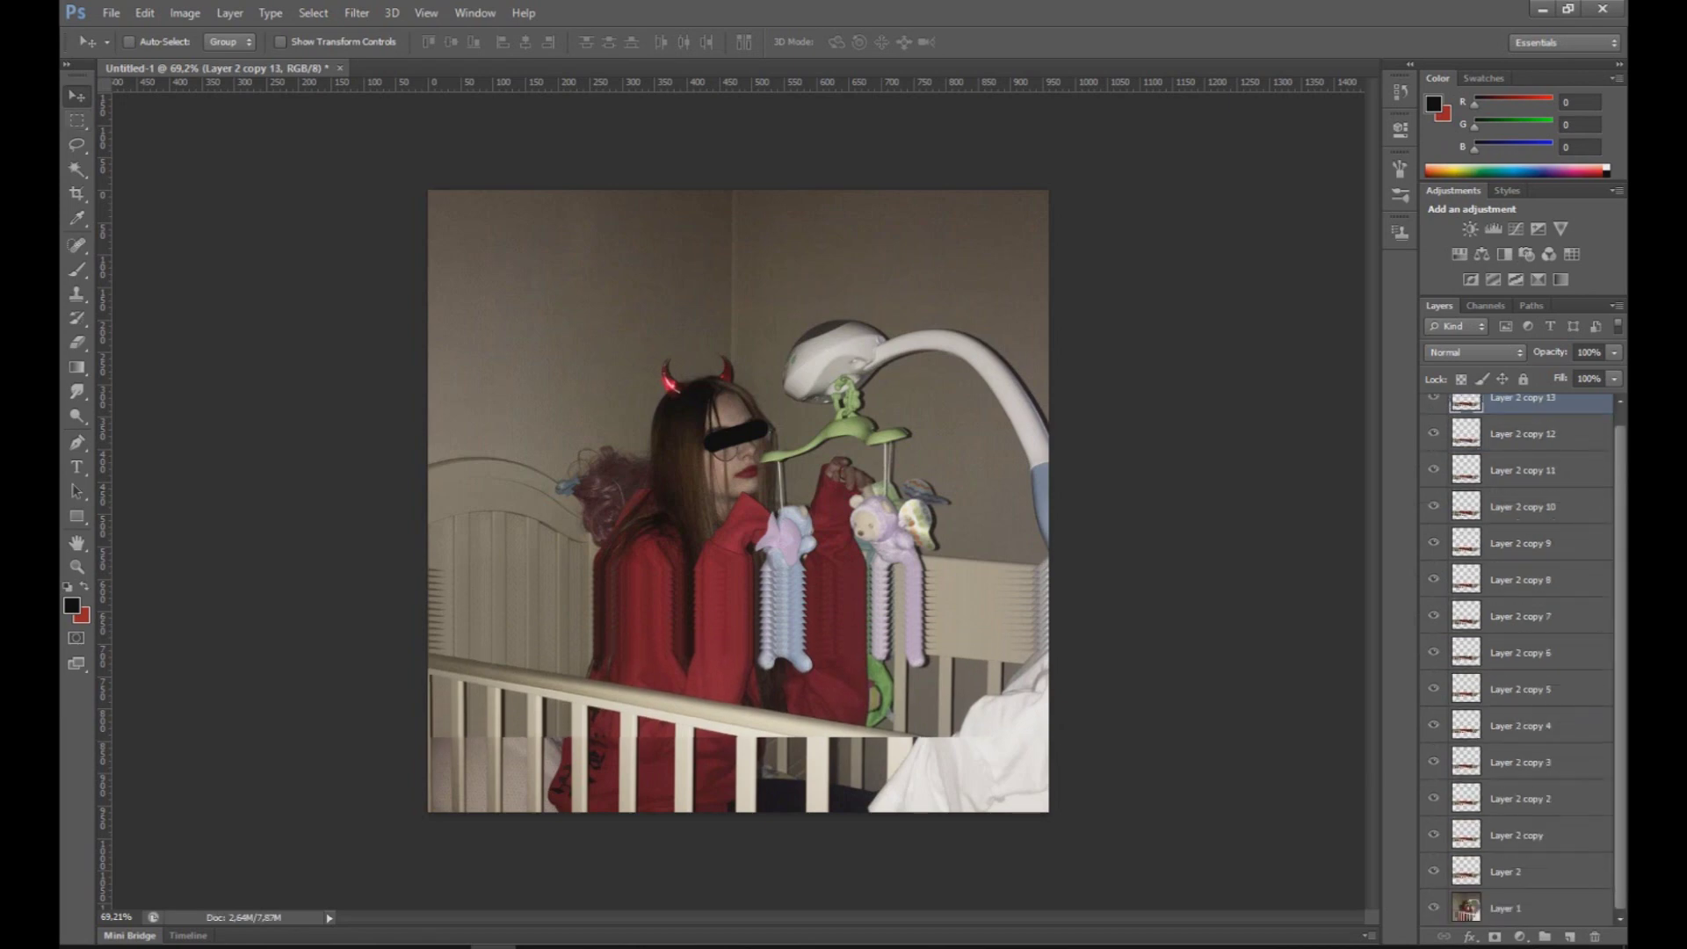
{"action": "key", "text": "shift+Down"}
{"action": "key", "text": "shift+Down"}
{"action": "key", "text": "shift+Down"}
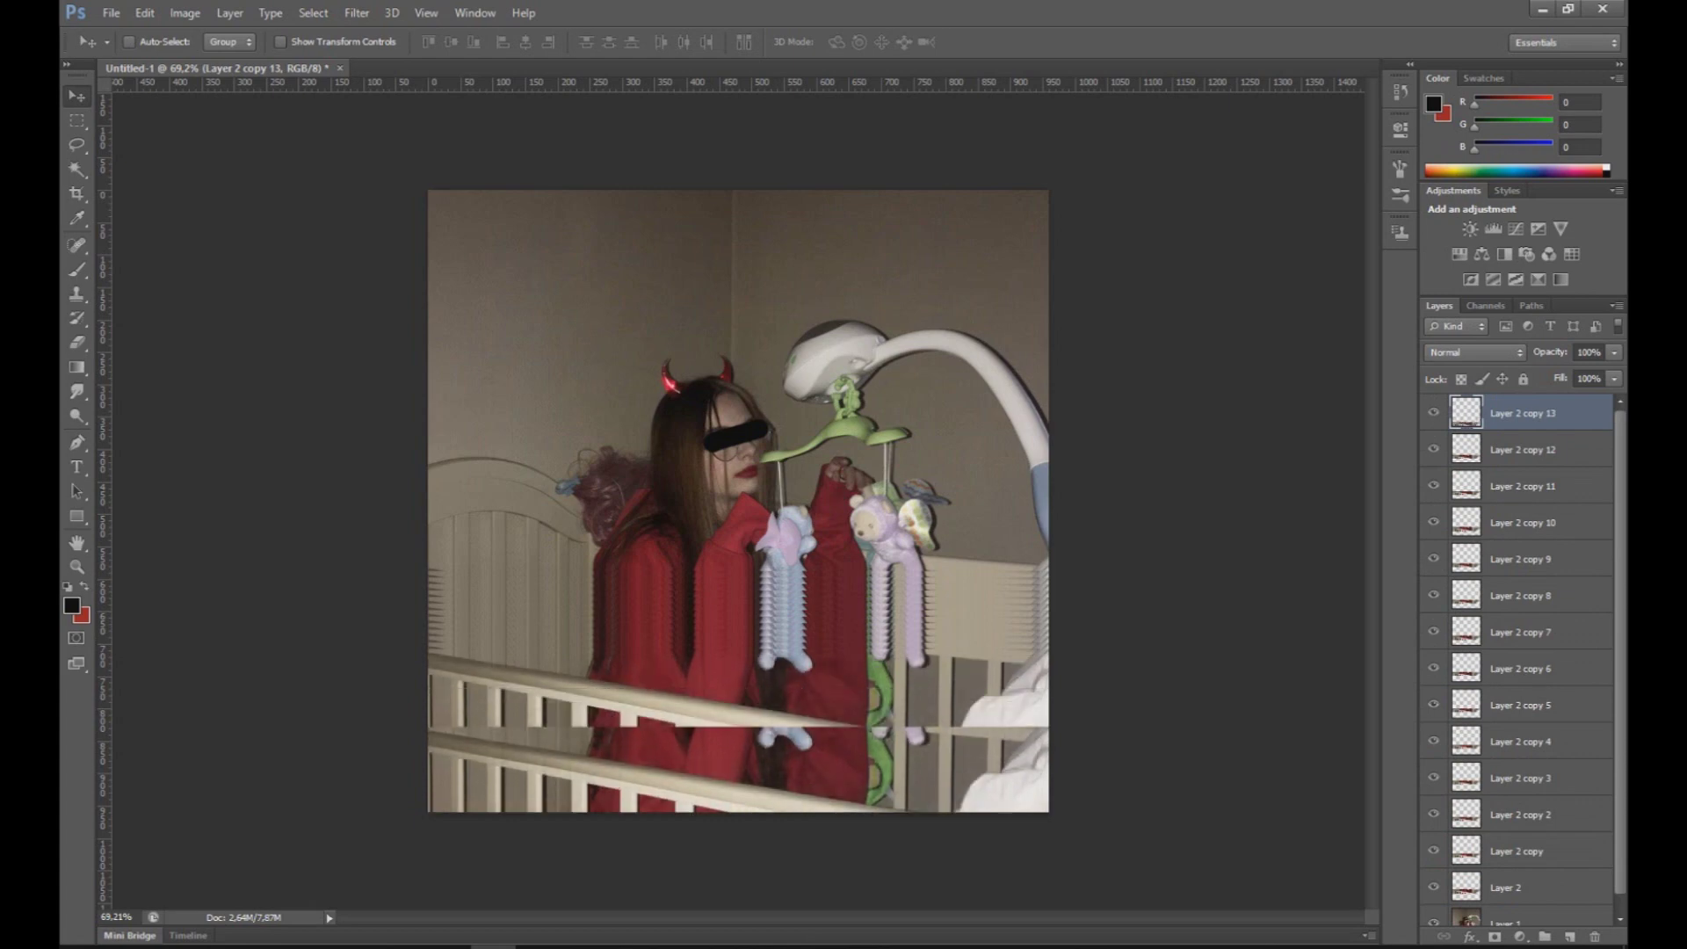
Step: Merge all visible layers into a single layer
{"action": "key", "text": "m"}
{"action": "right_click", "coordinate": [1511, 896]}
{"action": "left_click", "coordinate": [1493, 613]}
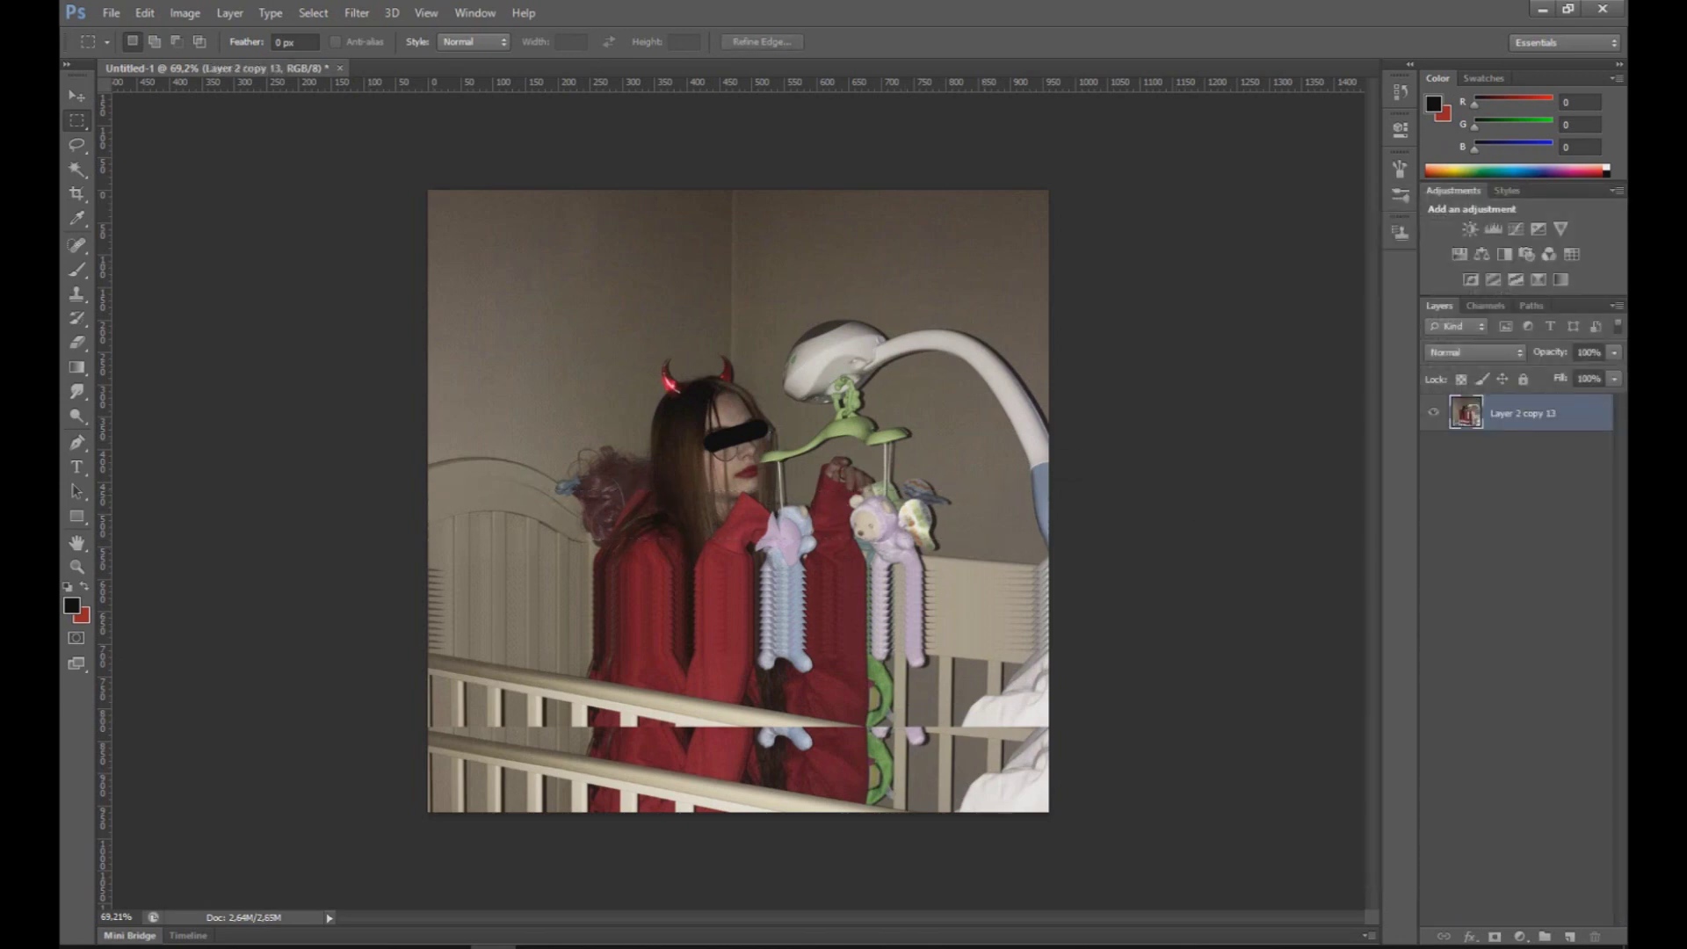
Step: Copy a thin full-width strip from the upper image to a new layer
{"action": "left_click_drag", "start_coordinate": [428, 334], "coordinate": [1050, 399]}
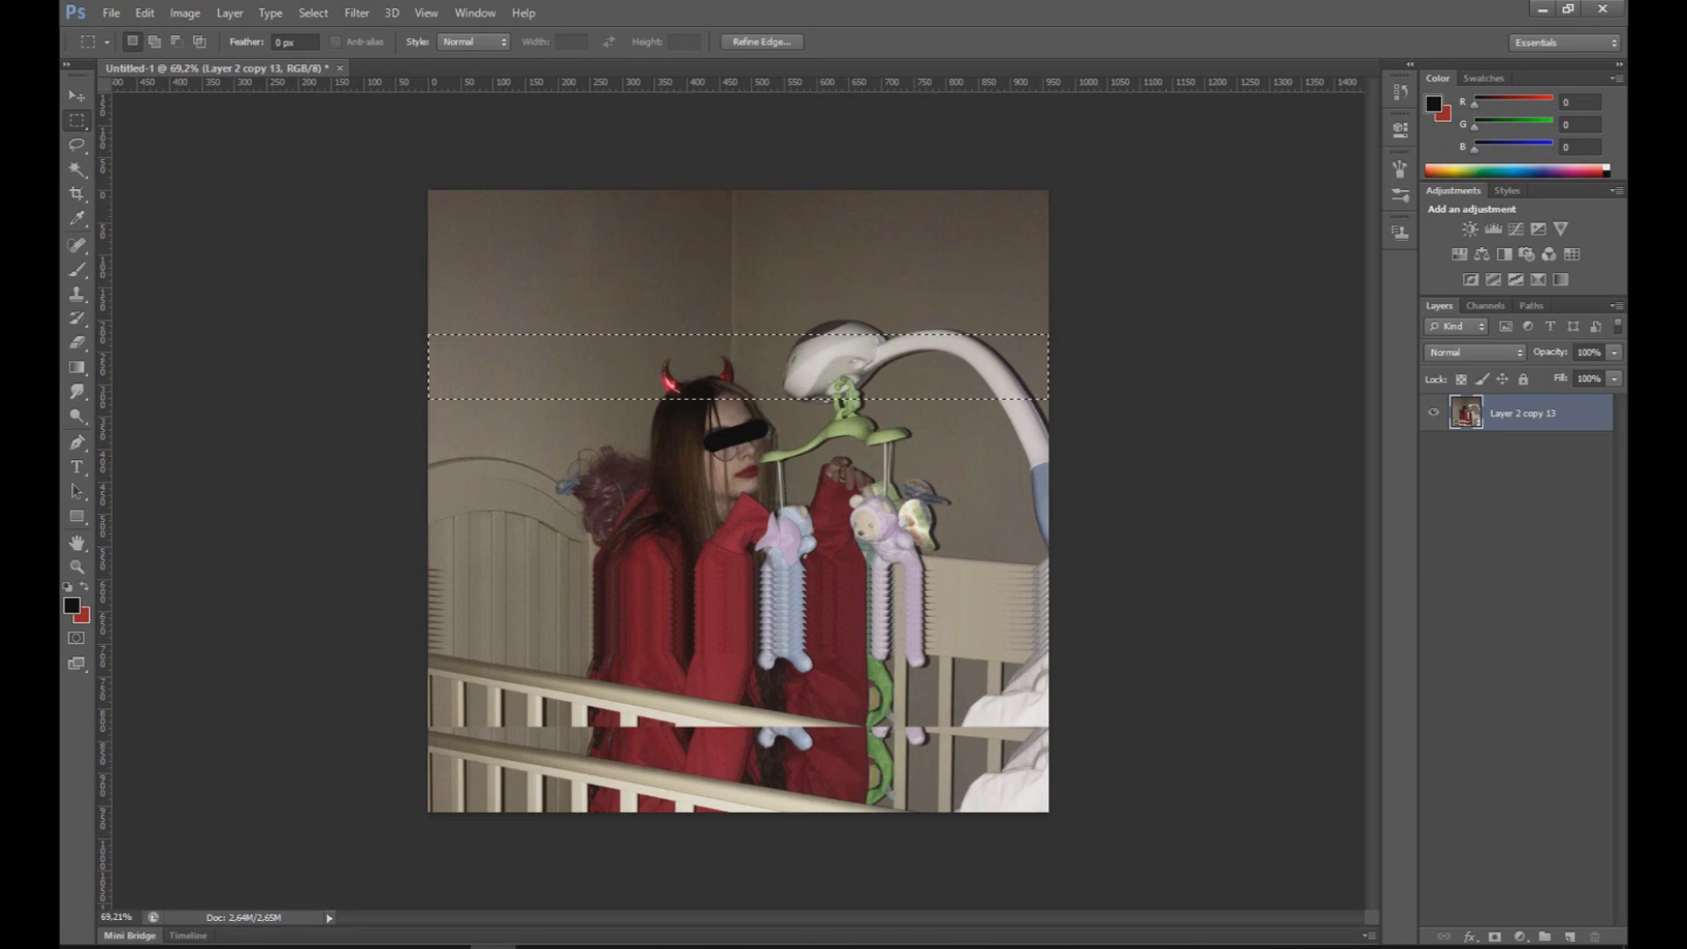
{"action": "left_click_drag", "start_coordinate": [426, 380], "coordinate": [1226, 400]}
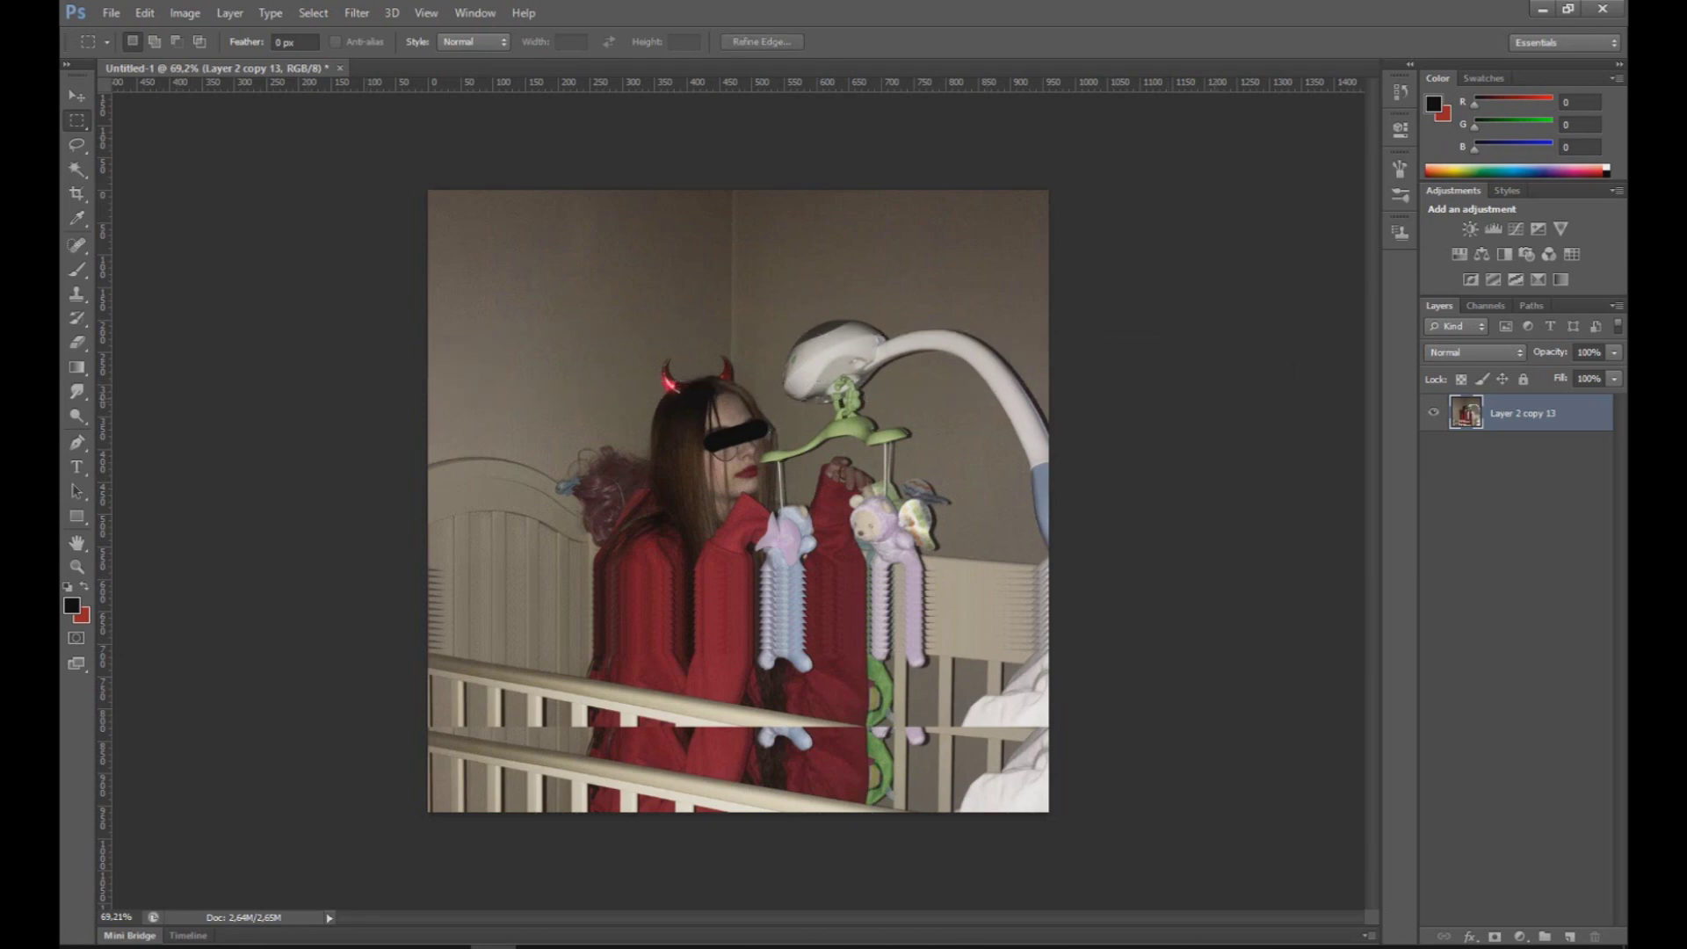
{"action": "key", "text": "v"}
{"action": "key", "text": "ctrl+j"}
{"action": "key", "text": "ctrl+j"}
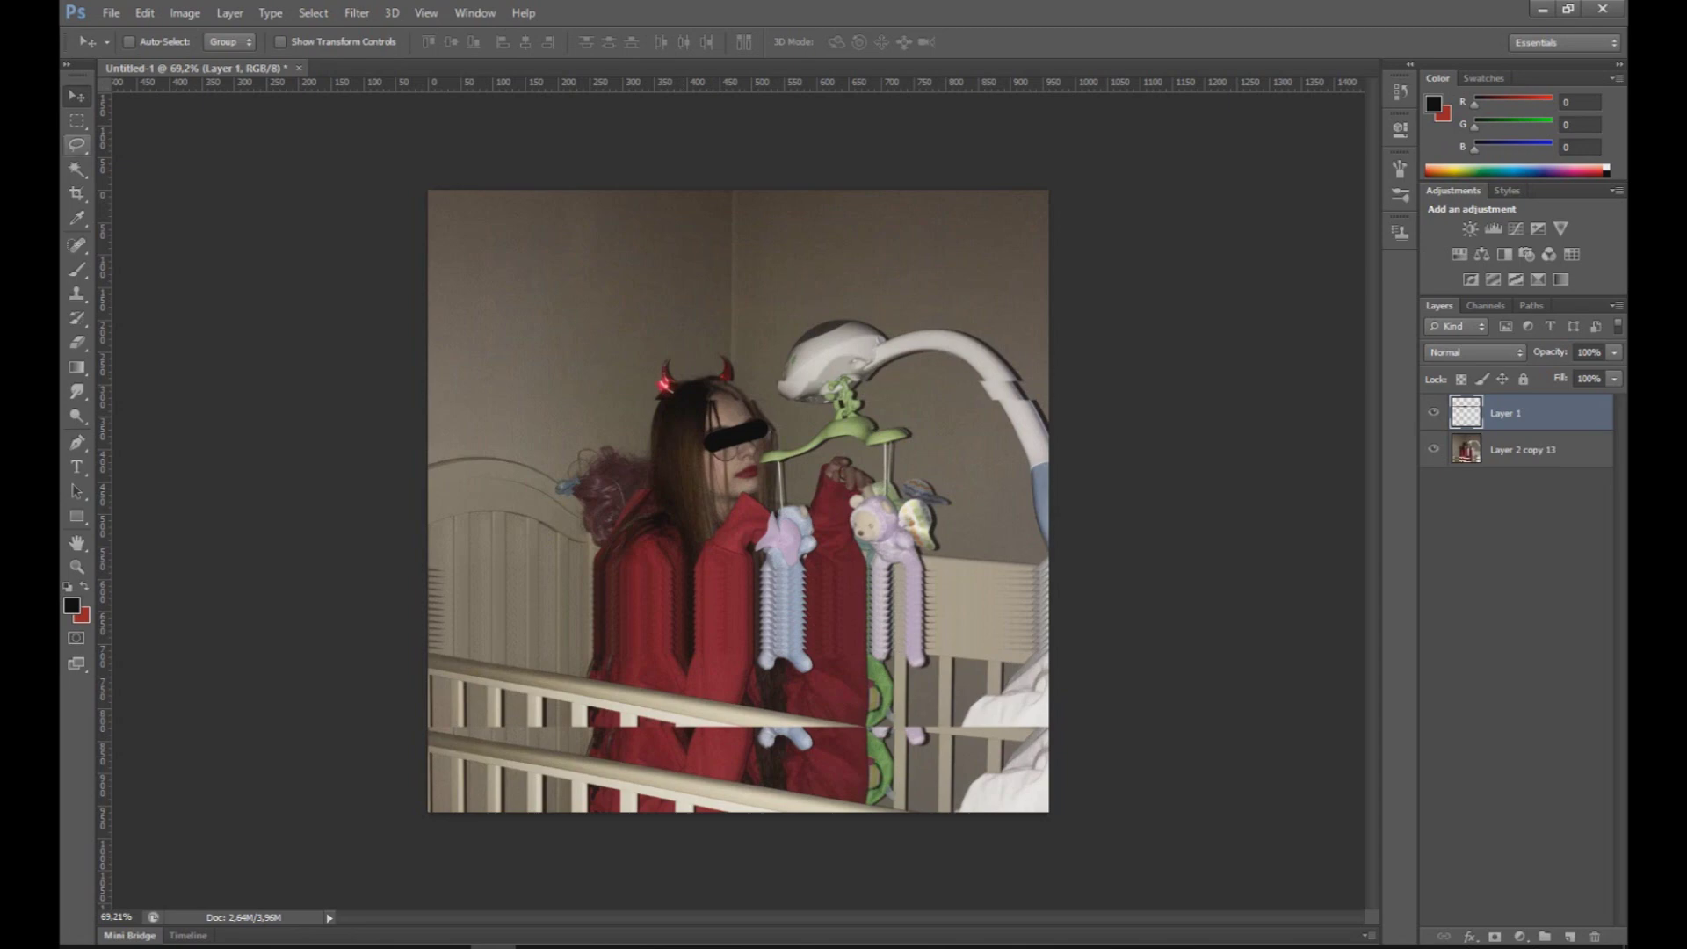
Step: Copy a thin strip across the lower crib rail from the photo layer to a new layer
{"action": "key", "text": "m"}
{"action": "left_click_drag", "start_coordinate": [422, 673], "coordinate": [1230, 686]}
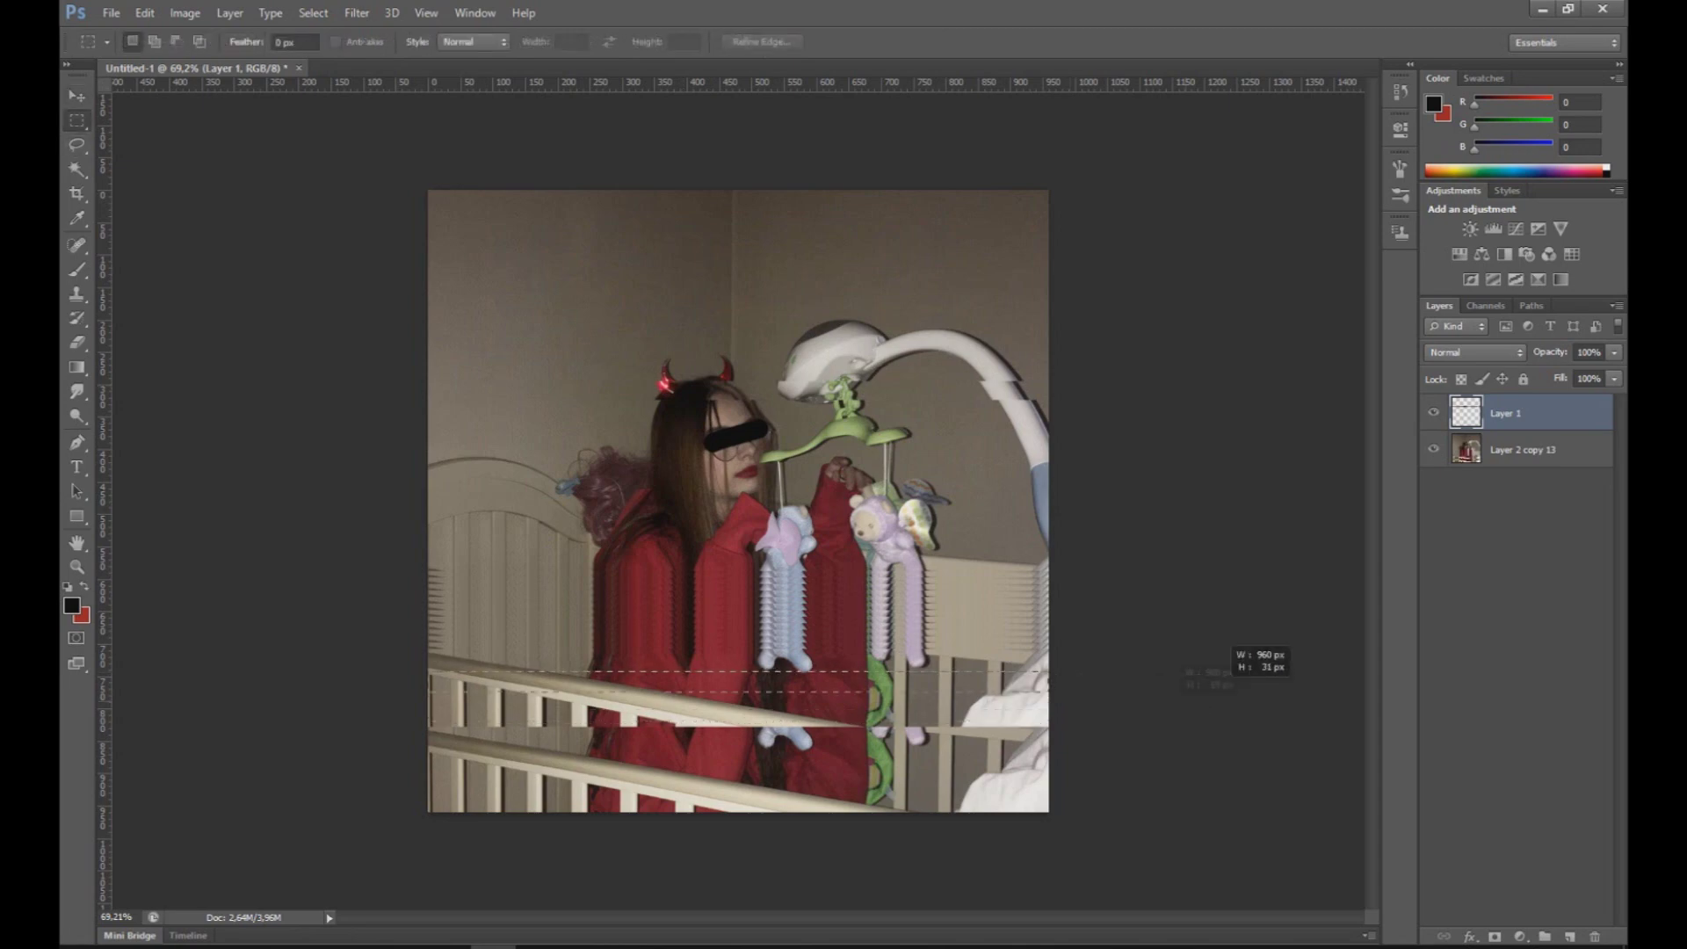
{"action": "key", "text": "v"}
{"action": "key", "text": "ctrl+j"}
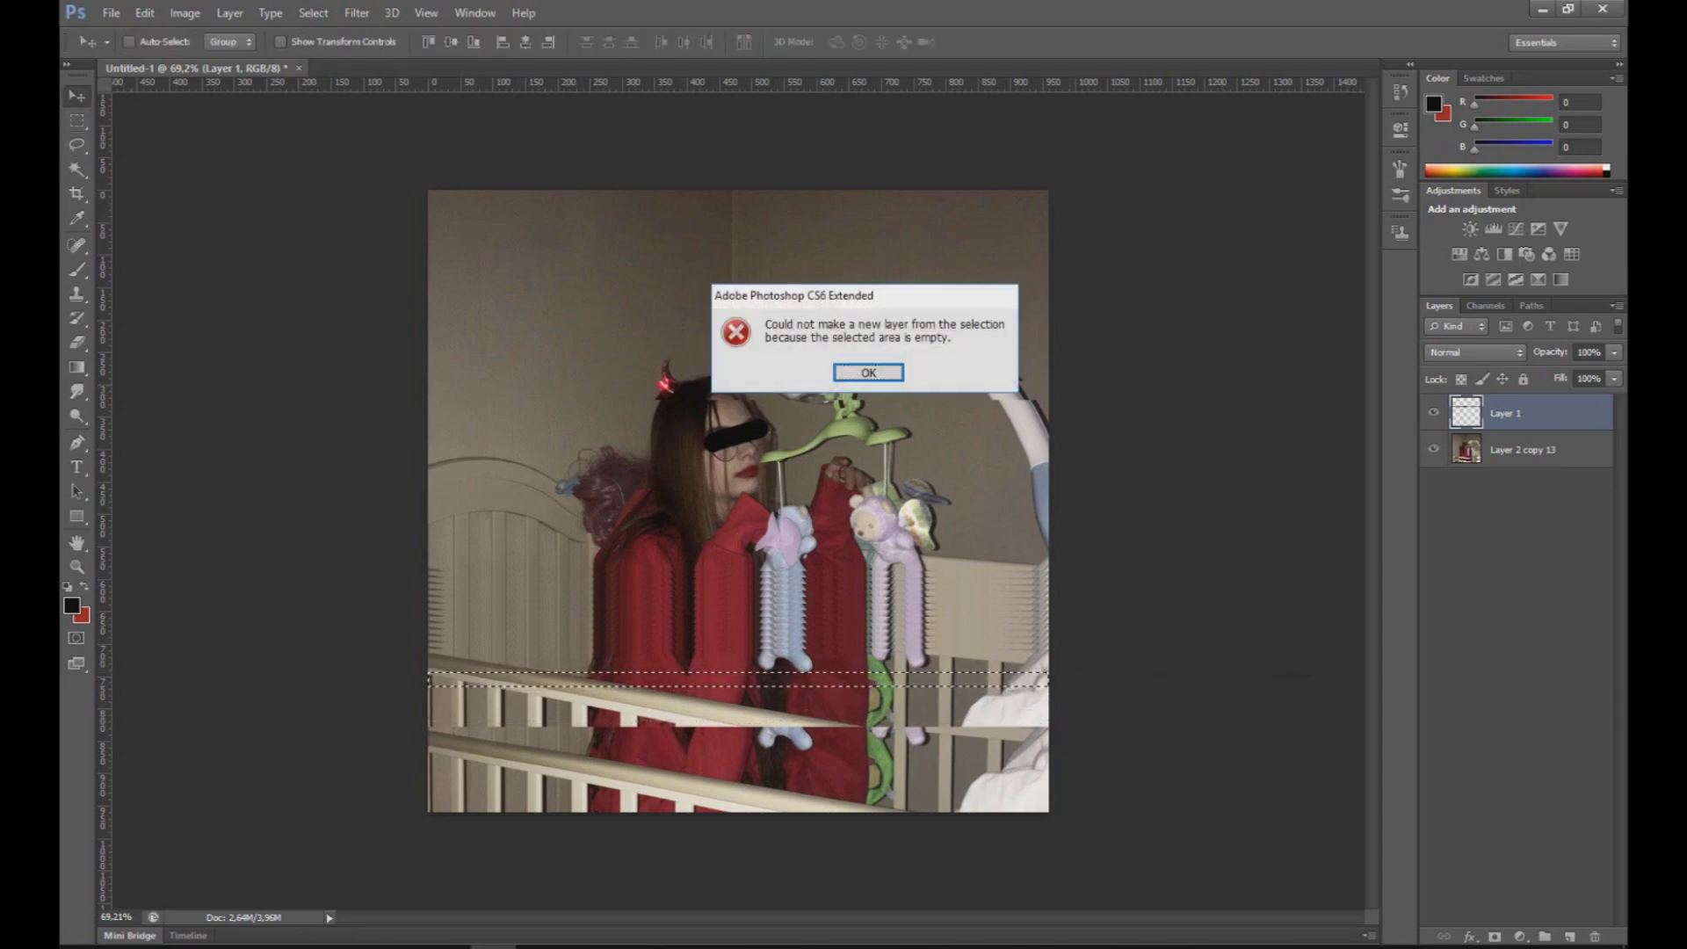
{"action": "key", "text": "Return"}
{"action": "key", "text": "alt+bracketleft"}
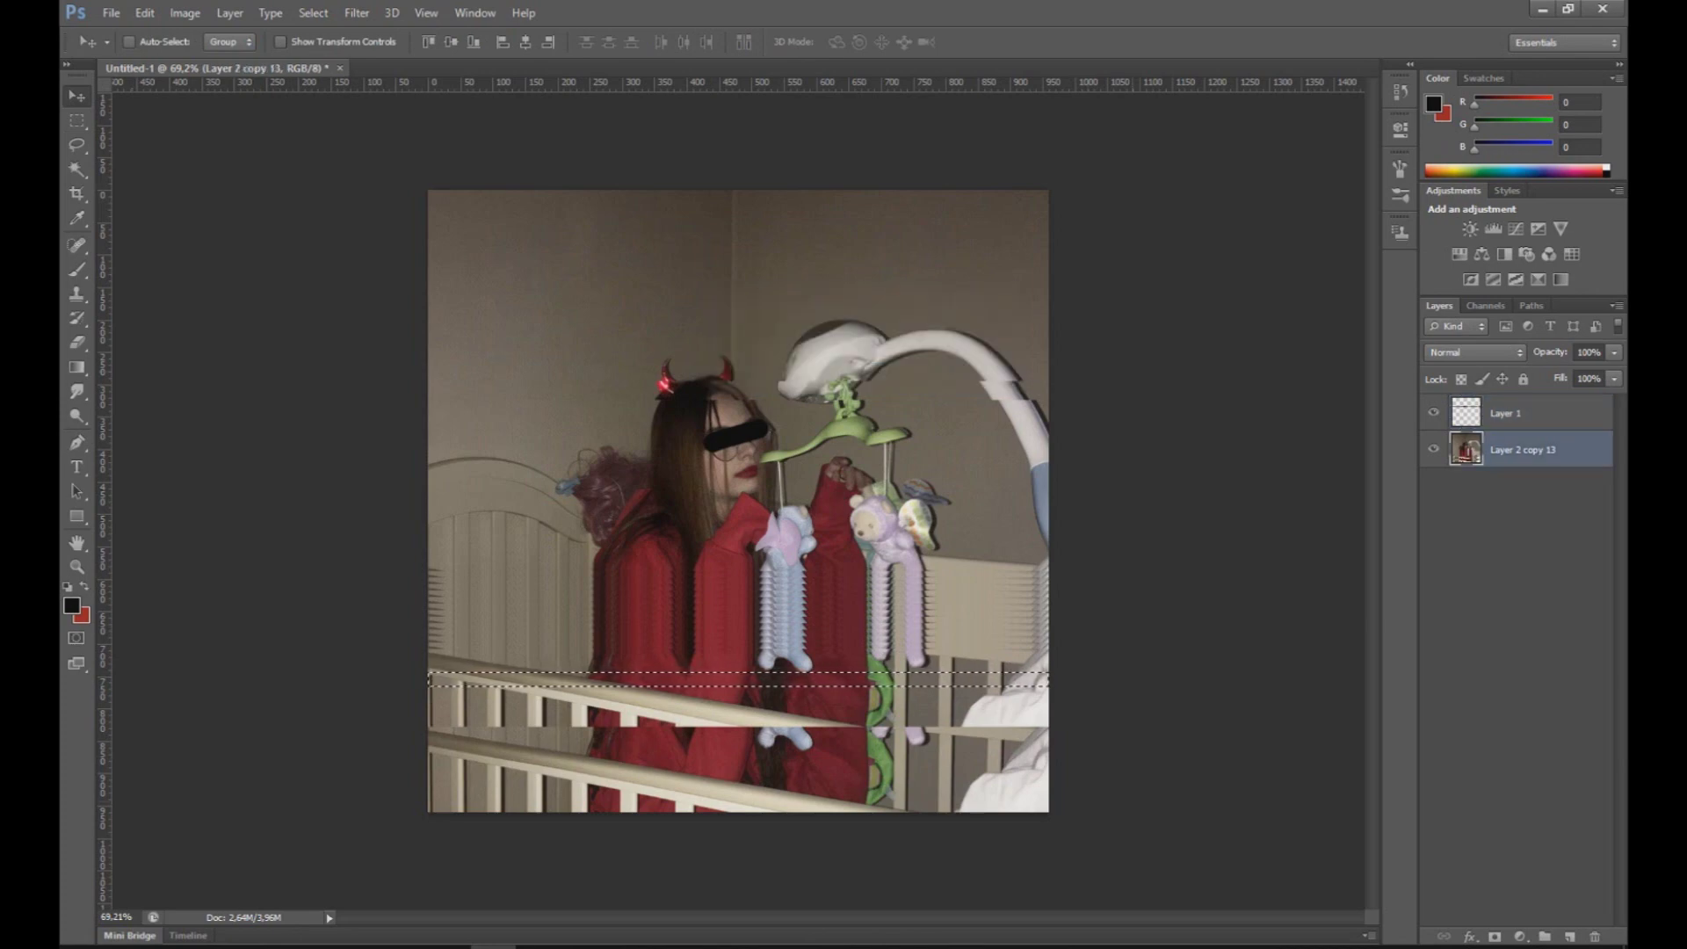
{"action": "key", "text": "ctrl+j"}
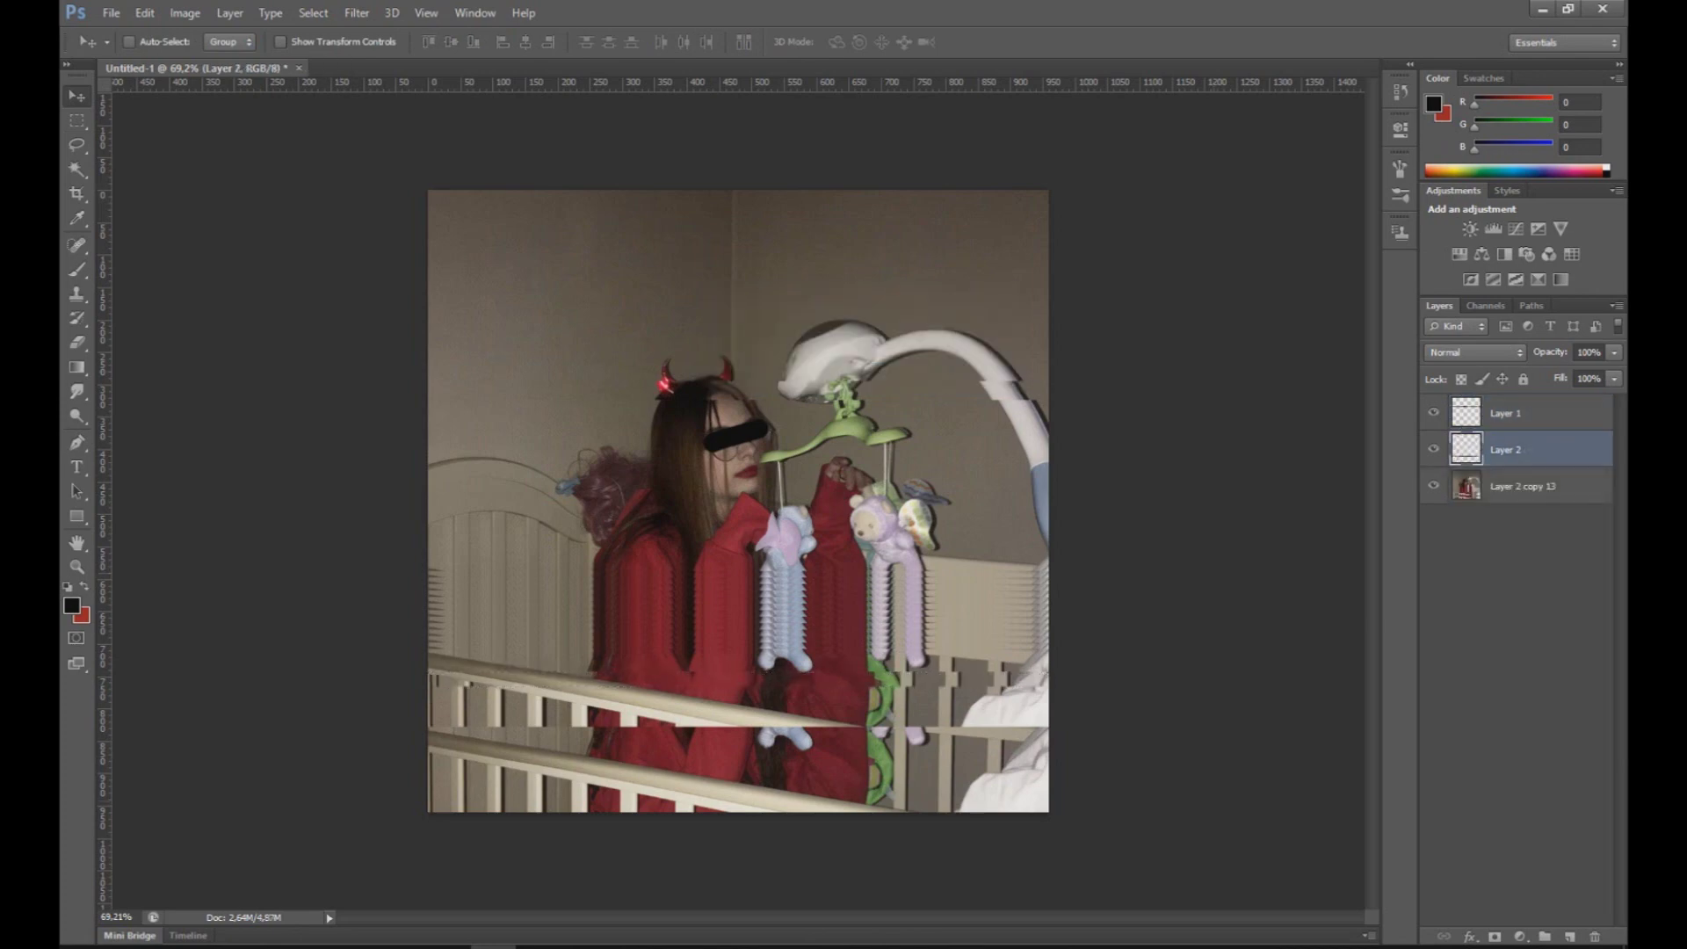
Step: Merge the three strip and photo layers into one layer
{"action": "scroll", "coordinate": [738, 501], "scroll_direction": "down", "scroll_amount": 2}
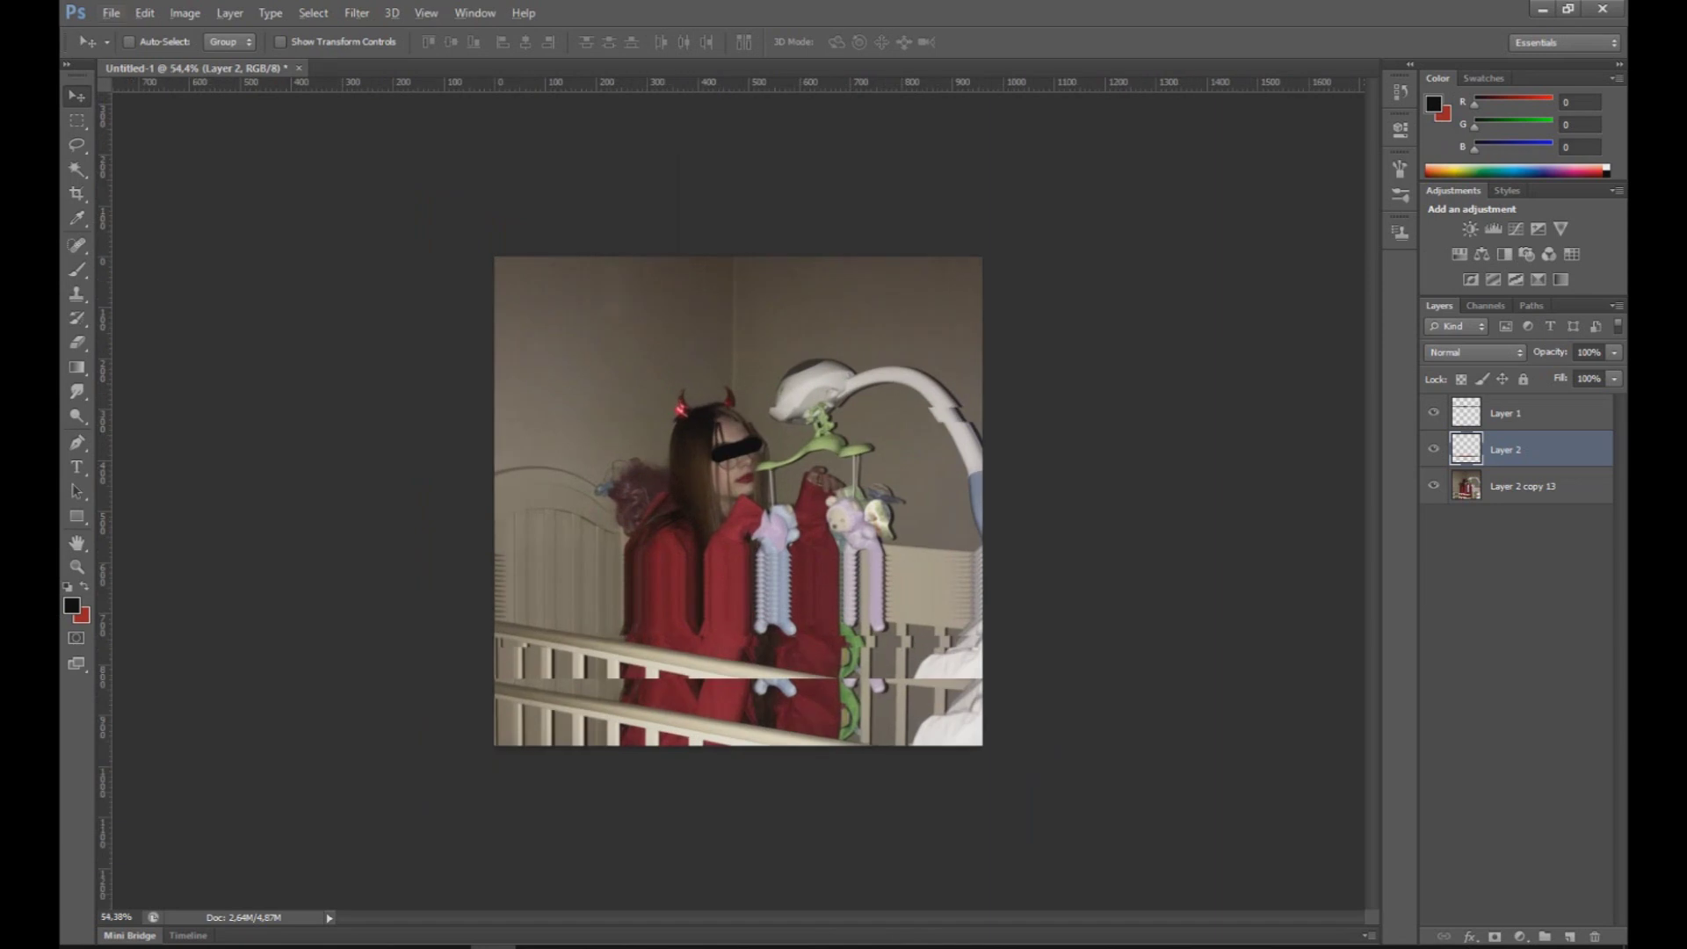
{"action": "left_click", "coordinate": [1528, 413], "text": "shift"}
{"action": "left_click", "coordinate": [1529, 486], "text": "ctrl"}
{"action": "right_click", "coordinate": [1512, 486]}
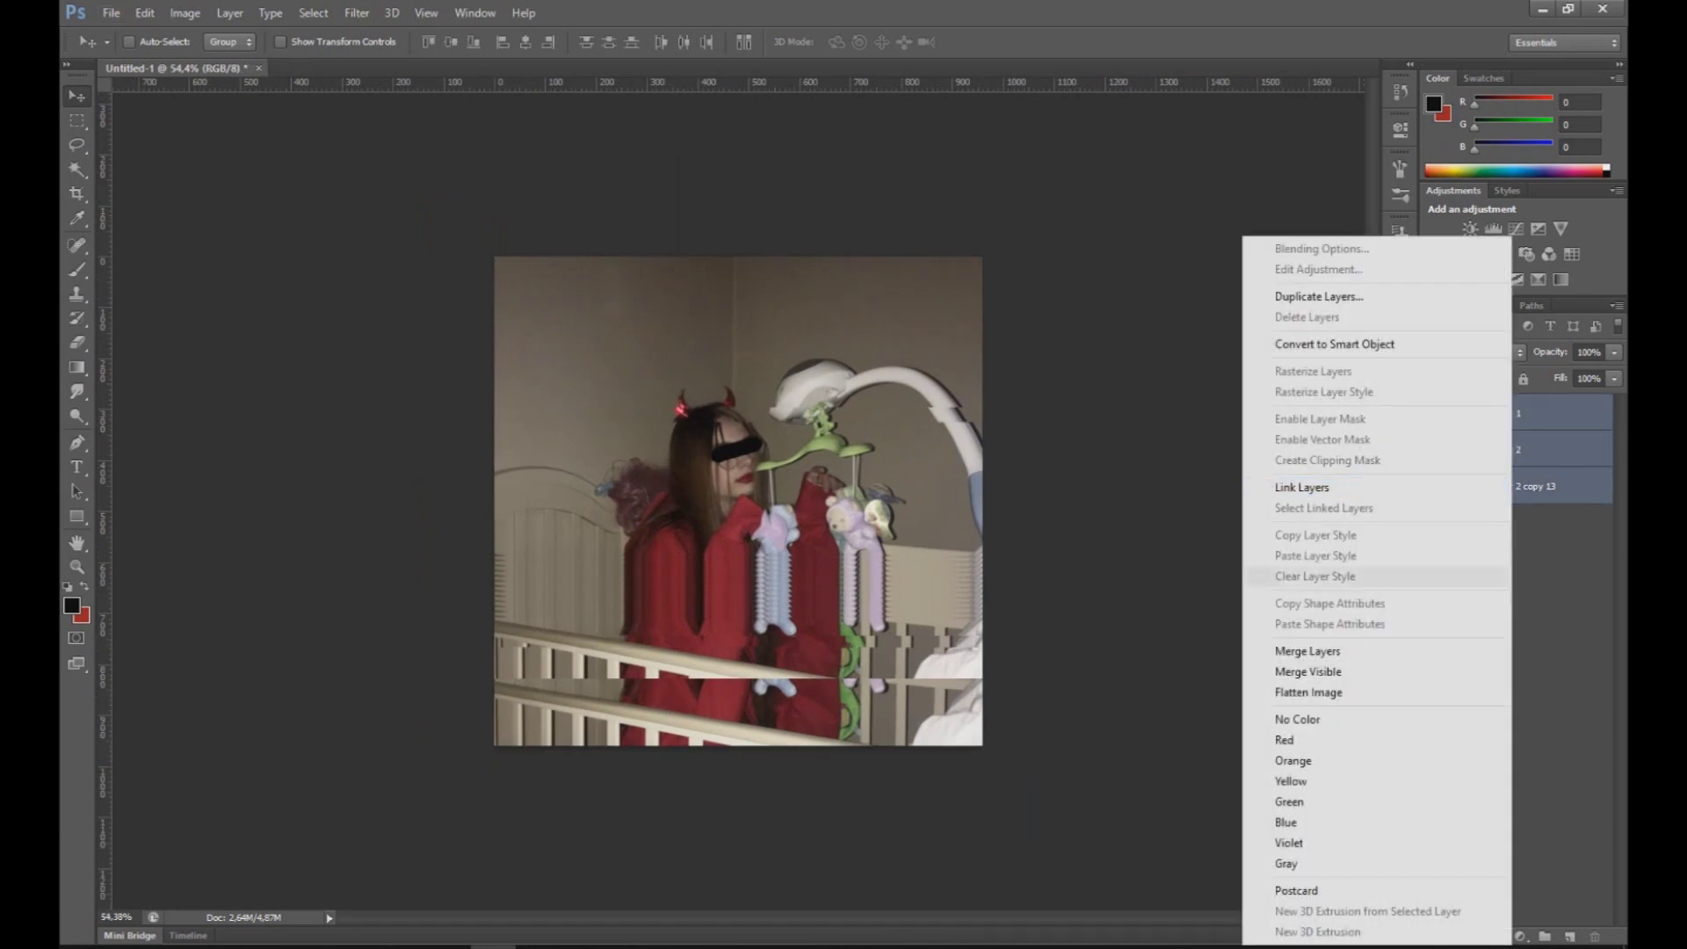
{"action": "left_click", "coordinate": [1307, 651]}
{"action": "scroll", "coordinate": [738, 498], "scroll_direction": "up", "scroll_amount": 2}
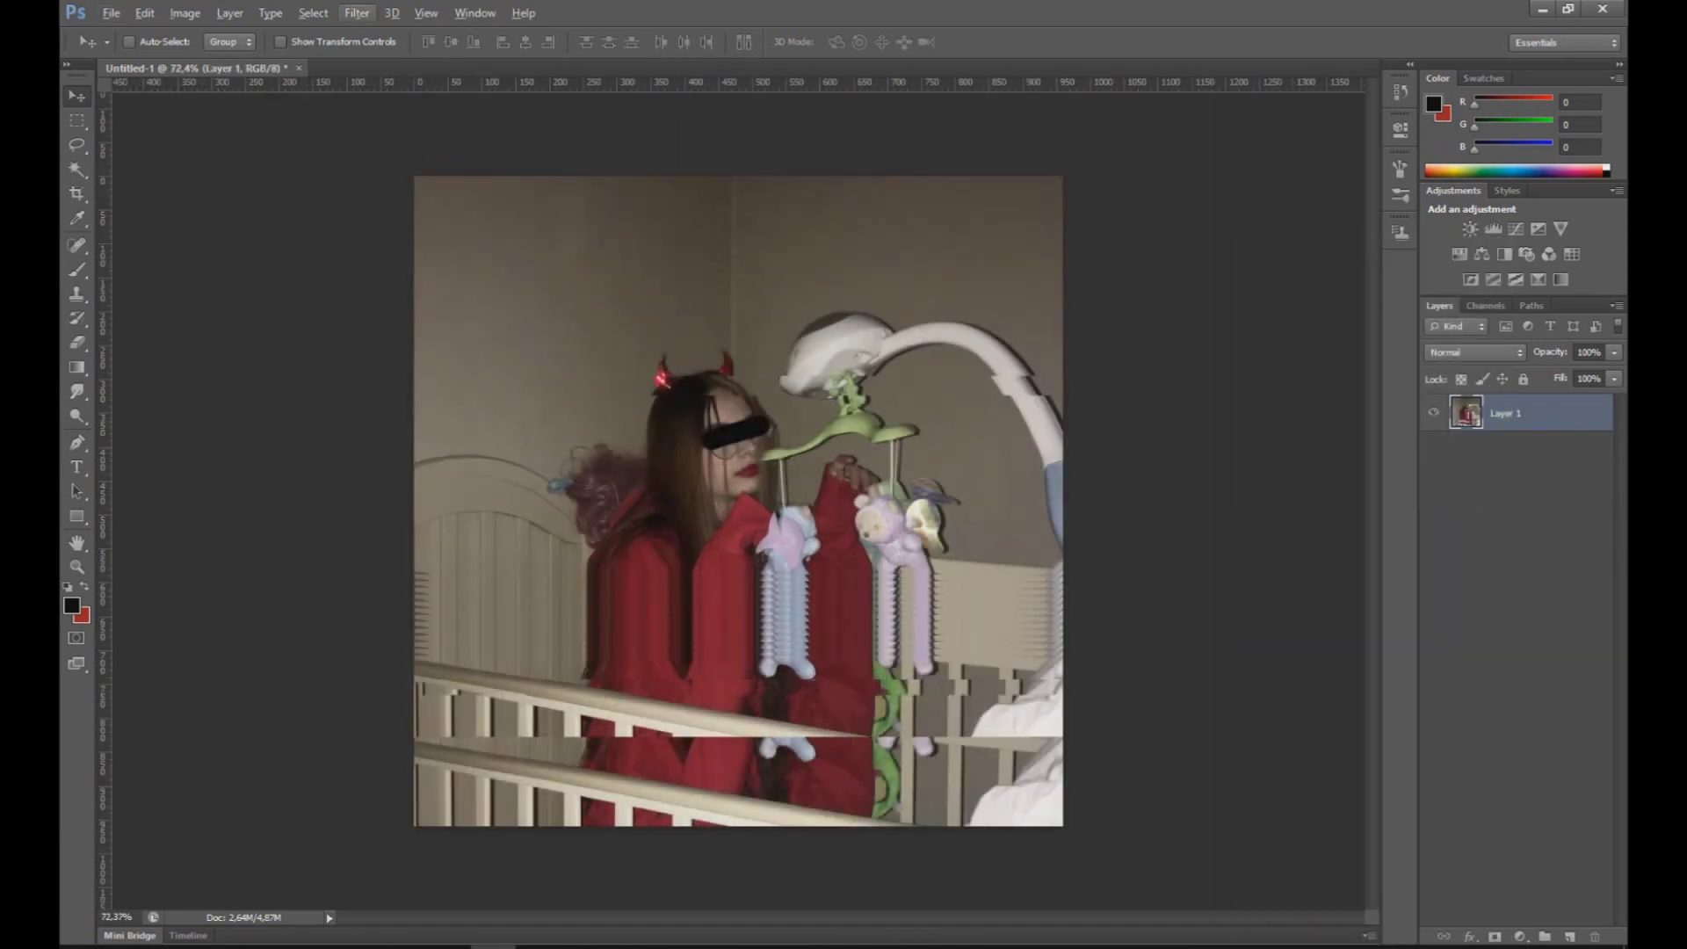
Step: Duplicate the merged photo layer as Layer 1 copy
{"action": "left_click", "coordinate": [356, 12]}
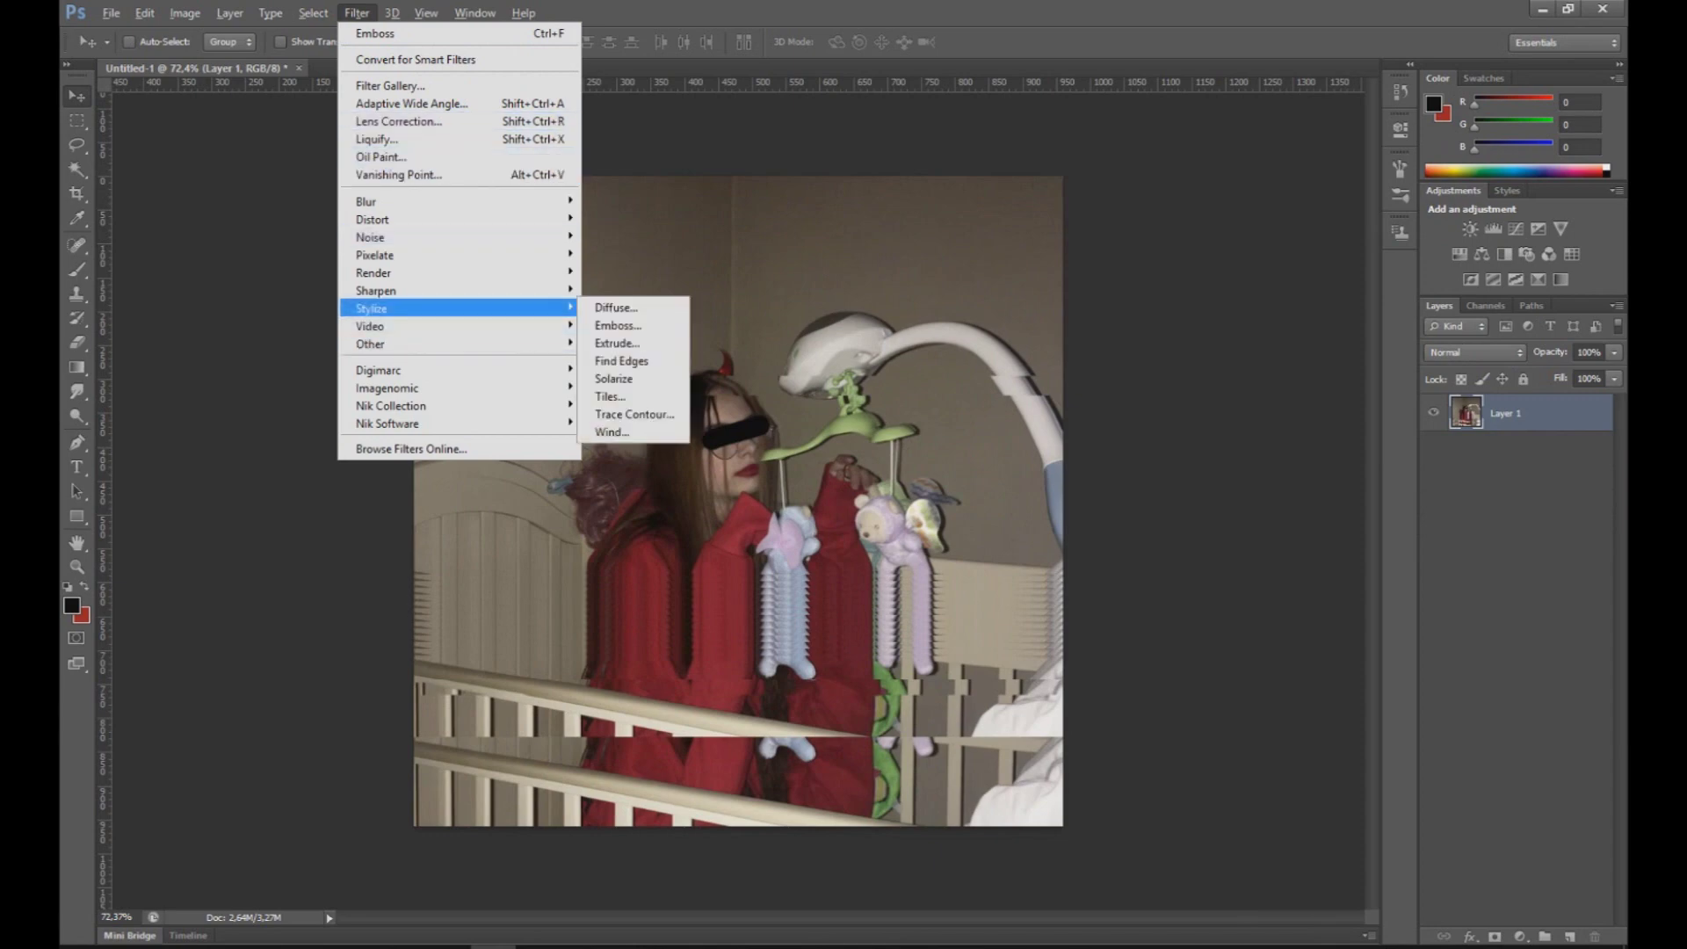
{"action": "key", "text": "Escape"}
{"action": "key", "text": "ctrl+j"}
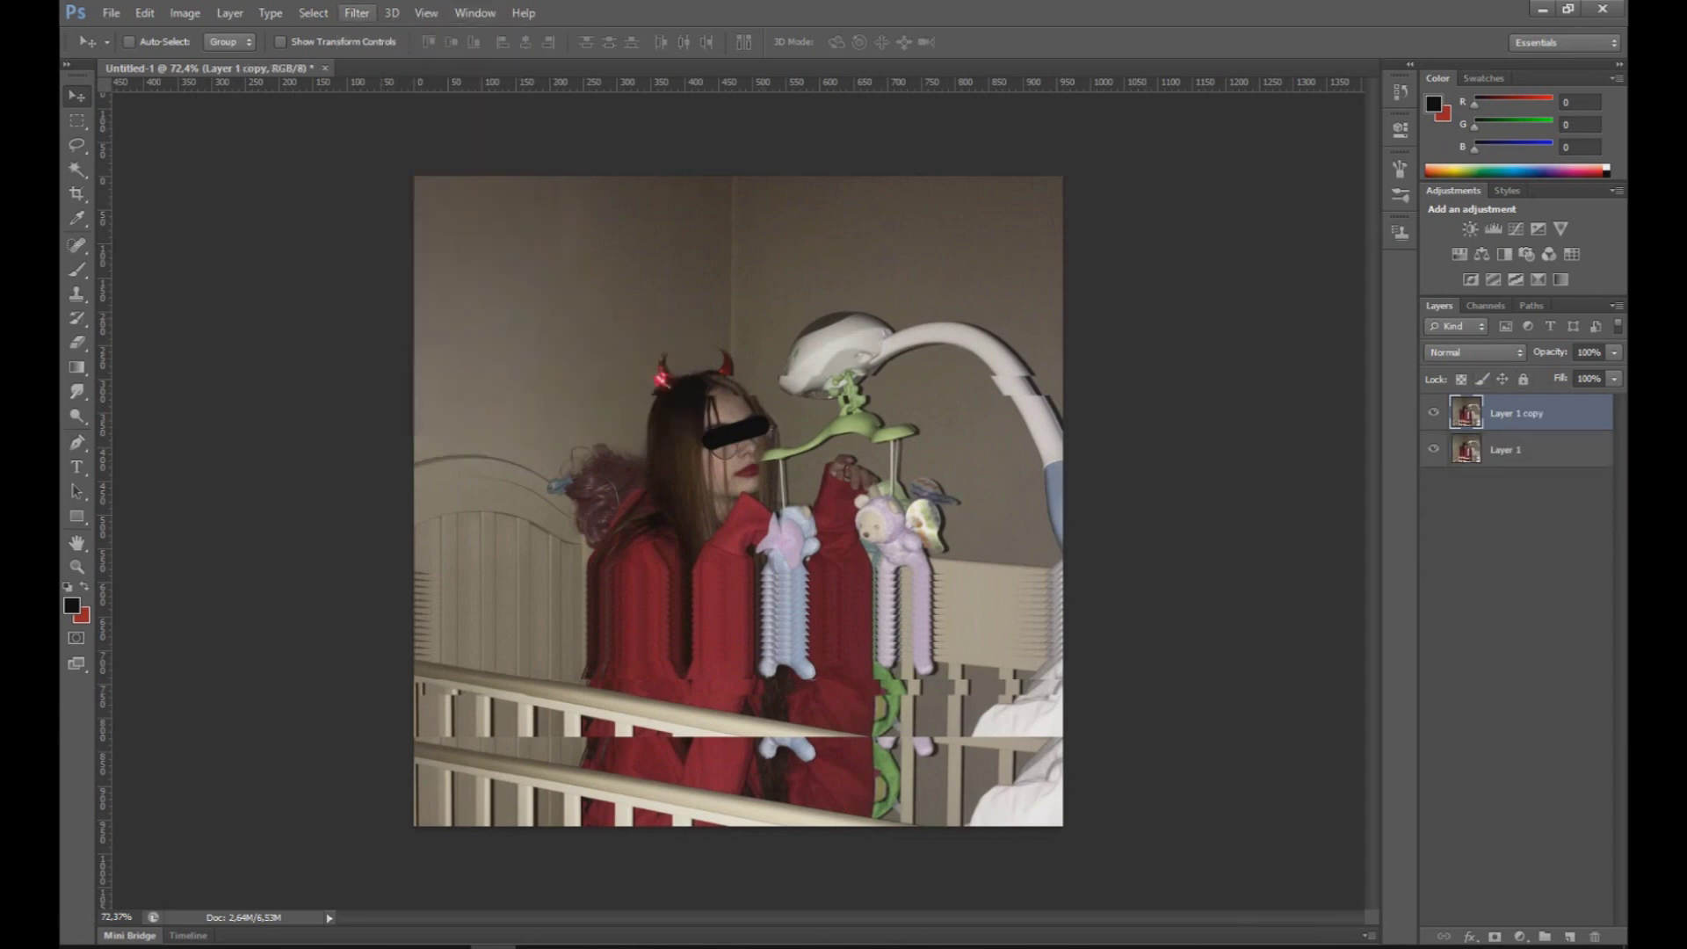
Step: Emboss Layer 1 copy with angle 135, height 5 px and amount 151%
{"action": "left_click", "coordinate": [357, 12]}
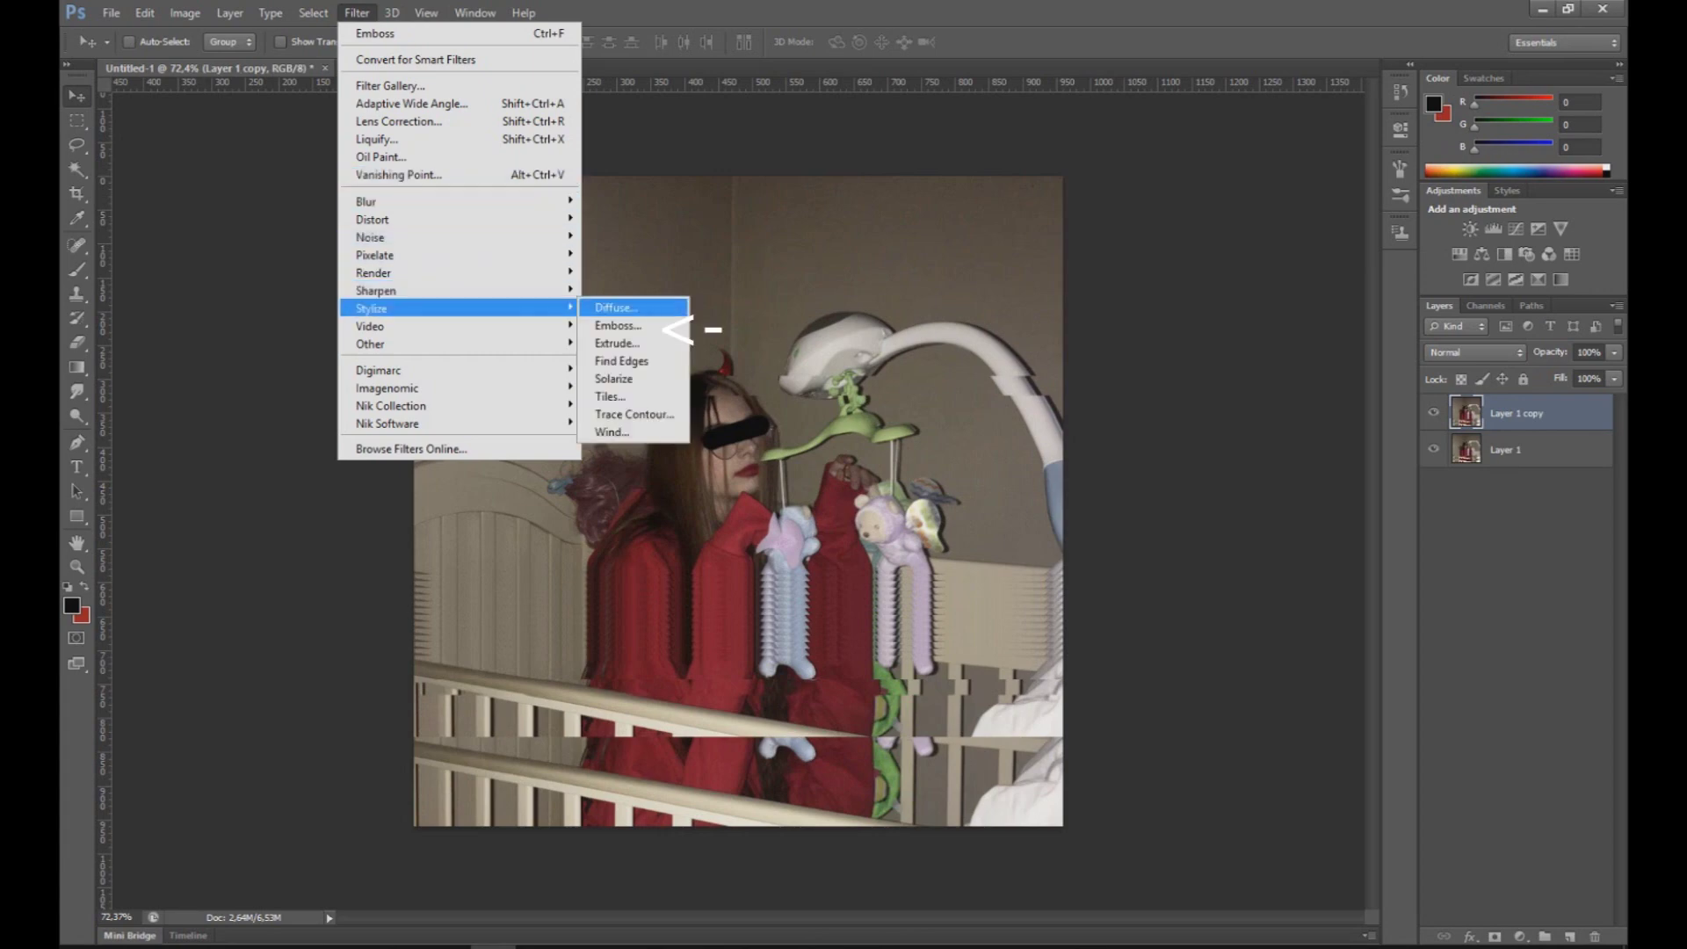
{"action": "left_click", "coordinate": [619, 326]}
{"action": "left_click_drag", "start_coordinate": [966, 239], "coordinate": [943, 276]}
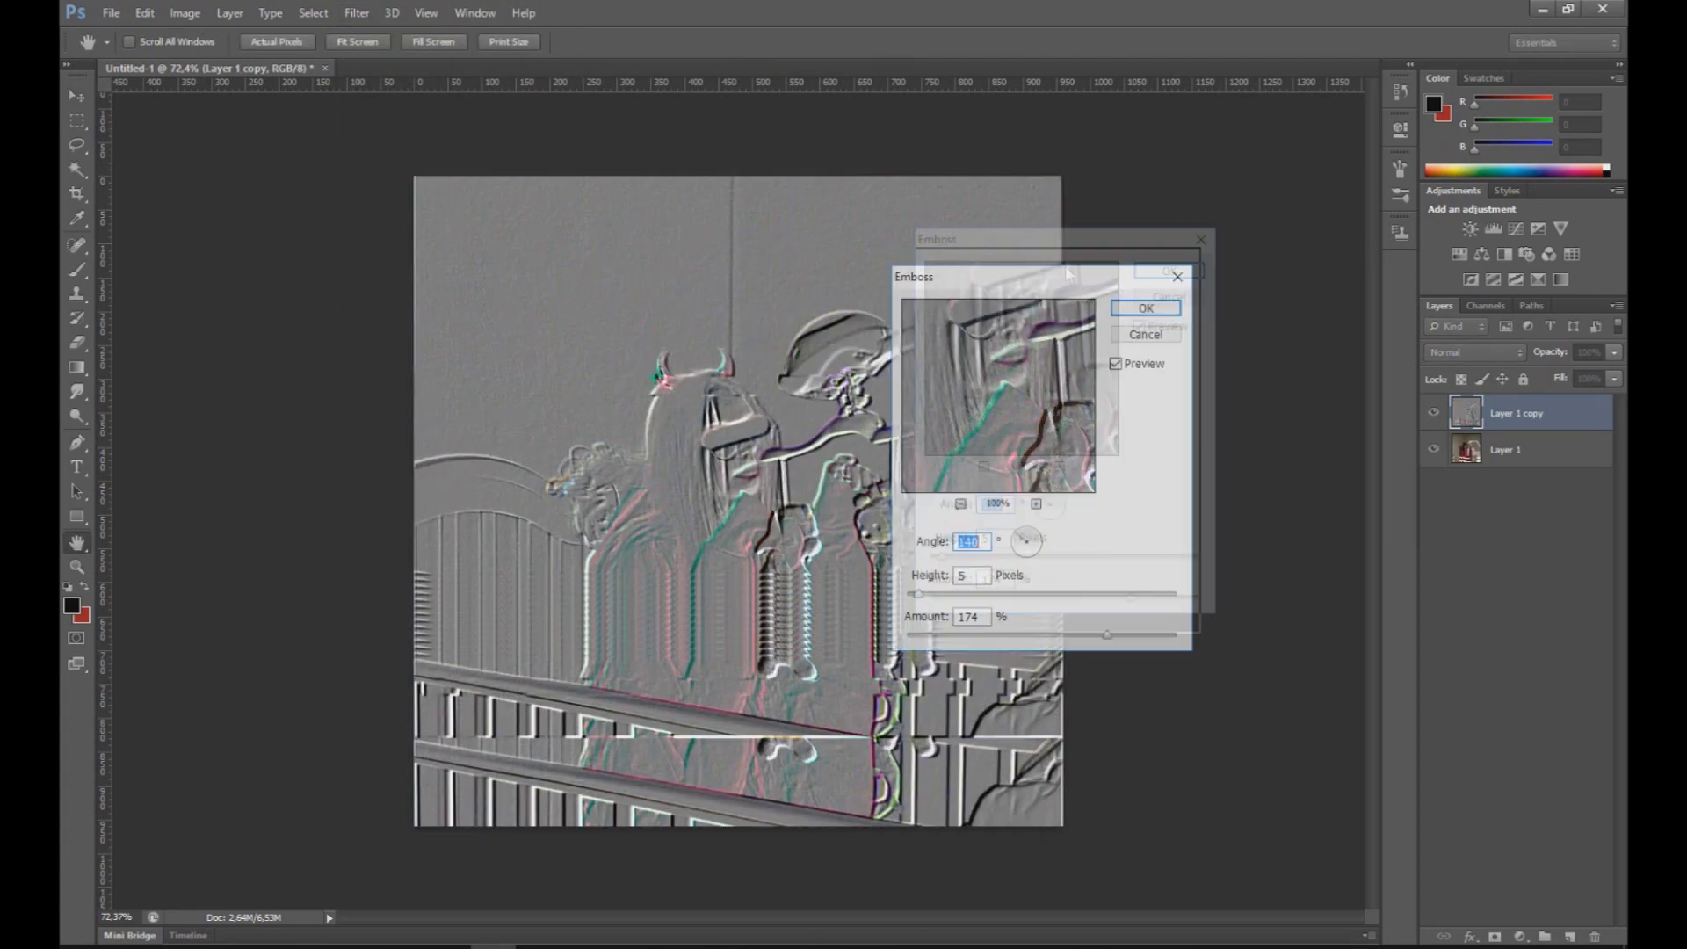
{"action": "key", "text": "Tab"}
{"action": "key", "text": "Up"}
{"action": "key", "text": "Up"}
{"action": "key", "text": "Up"}
{"action": "key", "text": "Up"}
{"action": "key", "text": "Up"}
{"action": "key", "text": "Down"}
{"action": "key", "text": "Down"}
{"action": "key", "text": "Down"}
{"action": "key", "text": "Down"}
{"action": "key", "text": "Down"}
{"action": "key", "text": "Tab"}
{"action": "key", "text": "Down"}
{"action": "key", "text": "Down"}
{"action": "key", "text": "Down"}
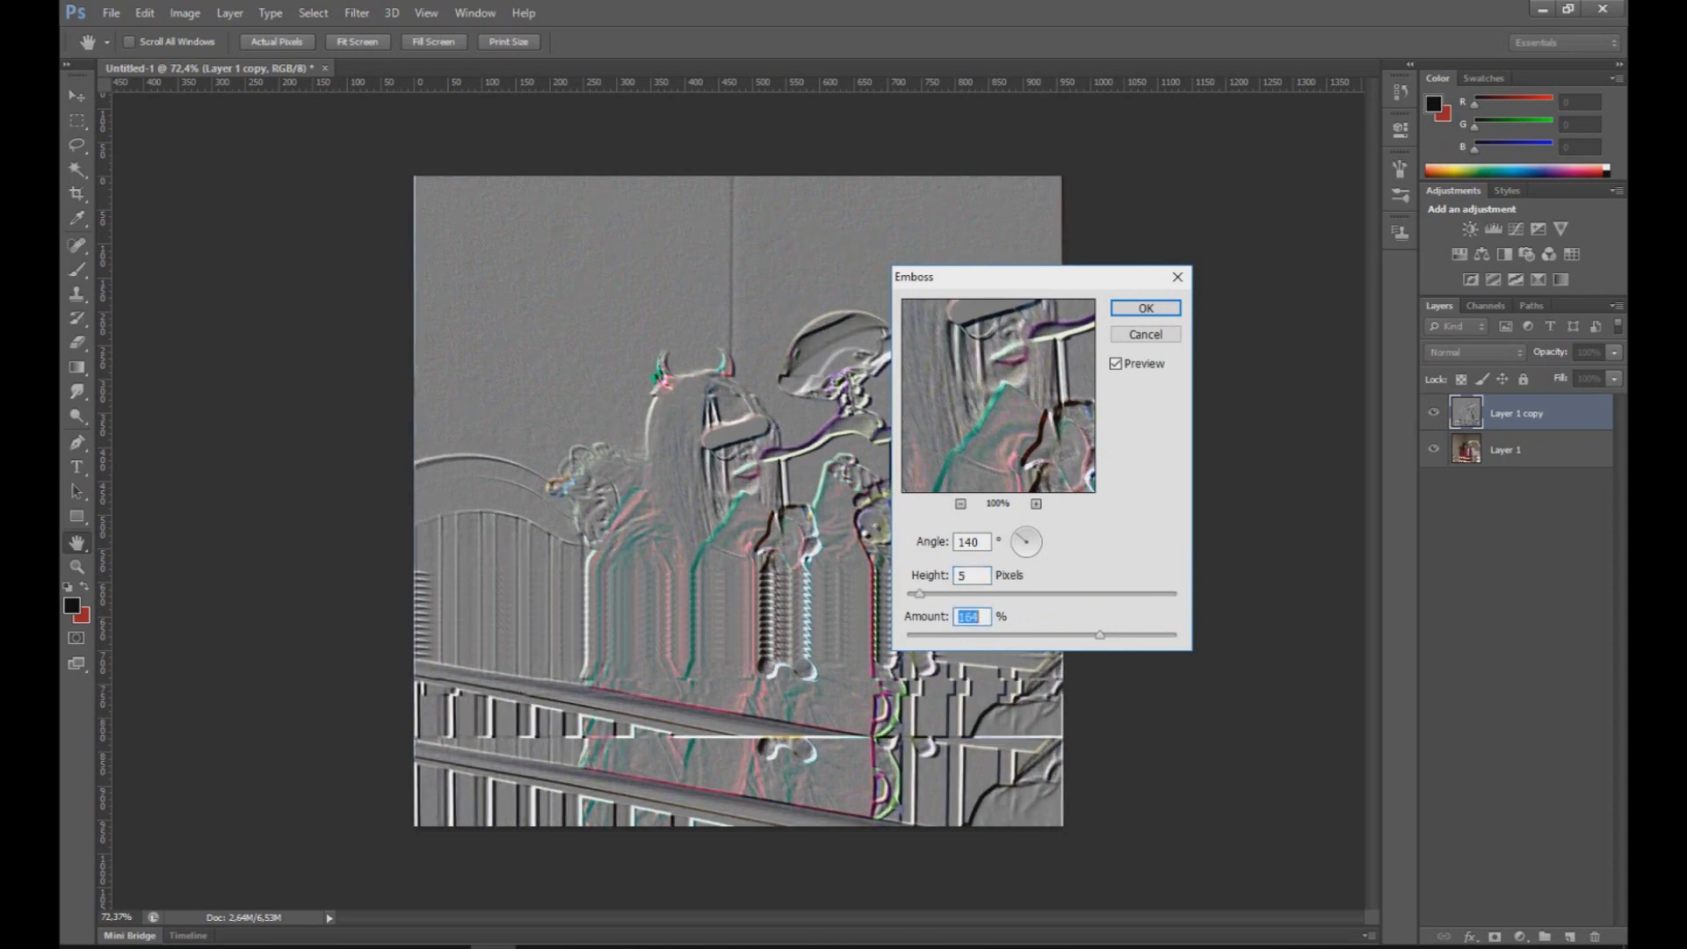
{"action": "key", "text": "Down"}
{"action": "key", "text": "Down"}
{"action": "key", "text": "Down"}
{"action": "key", "text": "Up"}
{"action": "key", "text": "Up"}
{"action": "key", "text": "Up"}
{"action": "key", "text": "Up"}
{"action": "key", "text": "Up"}
{"action": "key", "text": "Up"}
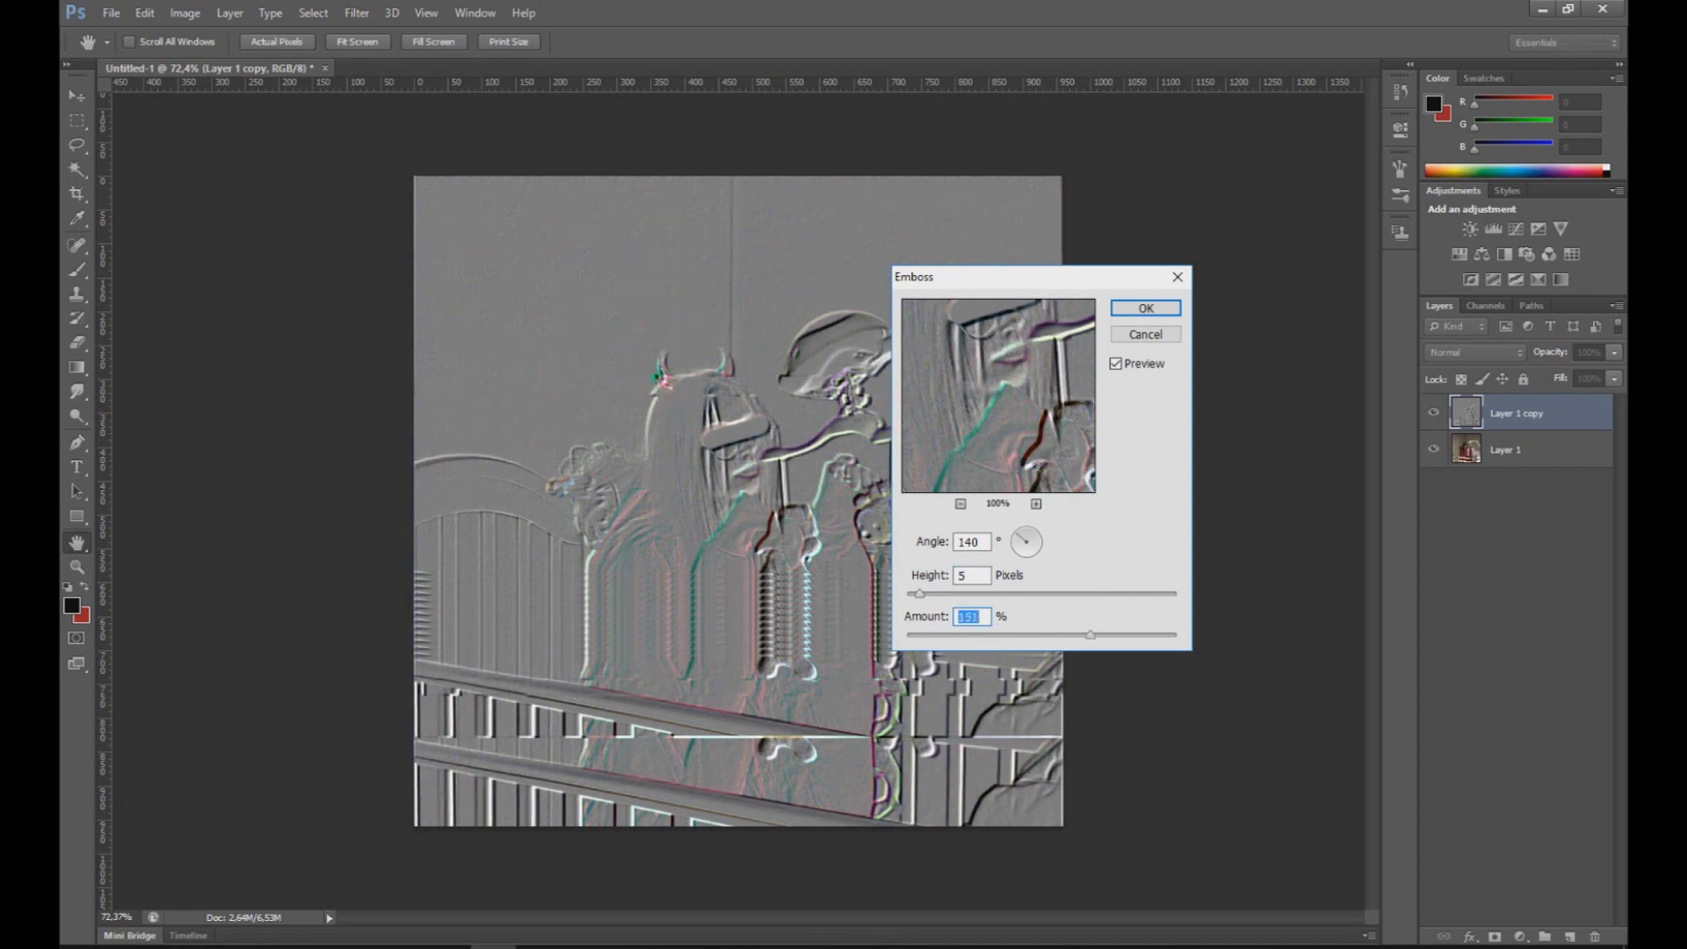
{"action": "key", "text": "Tab"}
{"action": "key", "text": "Up"}
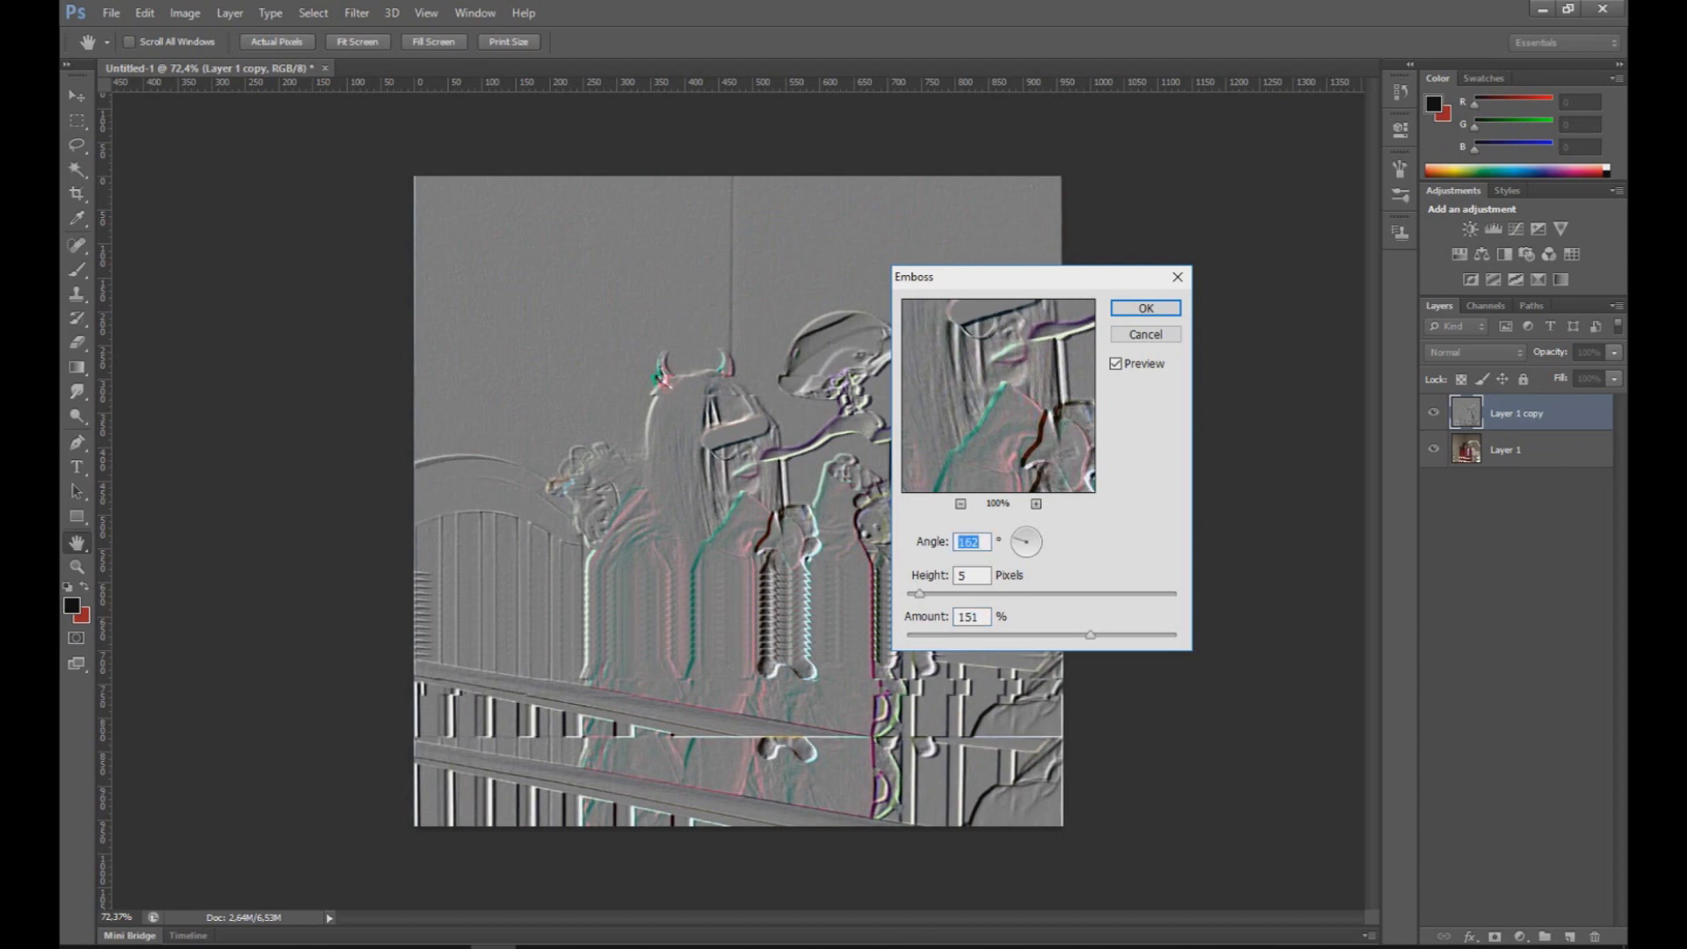
{"action": "key", "text": "Down"}
{"action": "key", "text": "Down"}
{"action": "key", "text": "Down"}
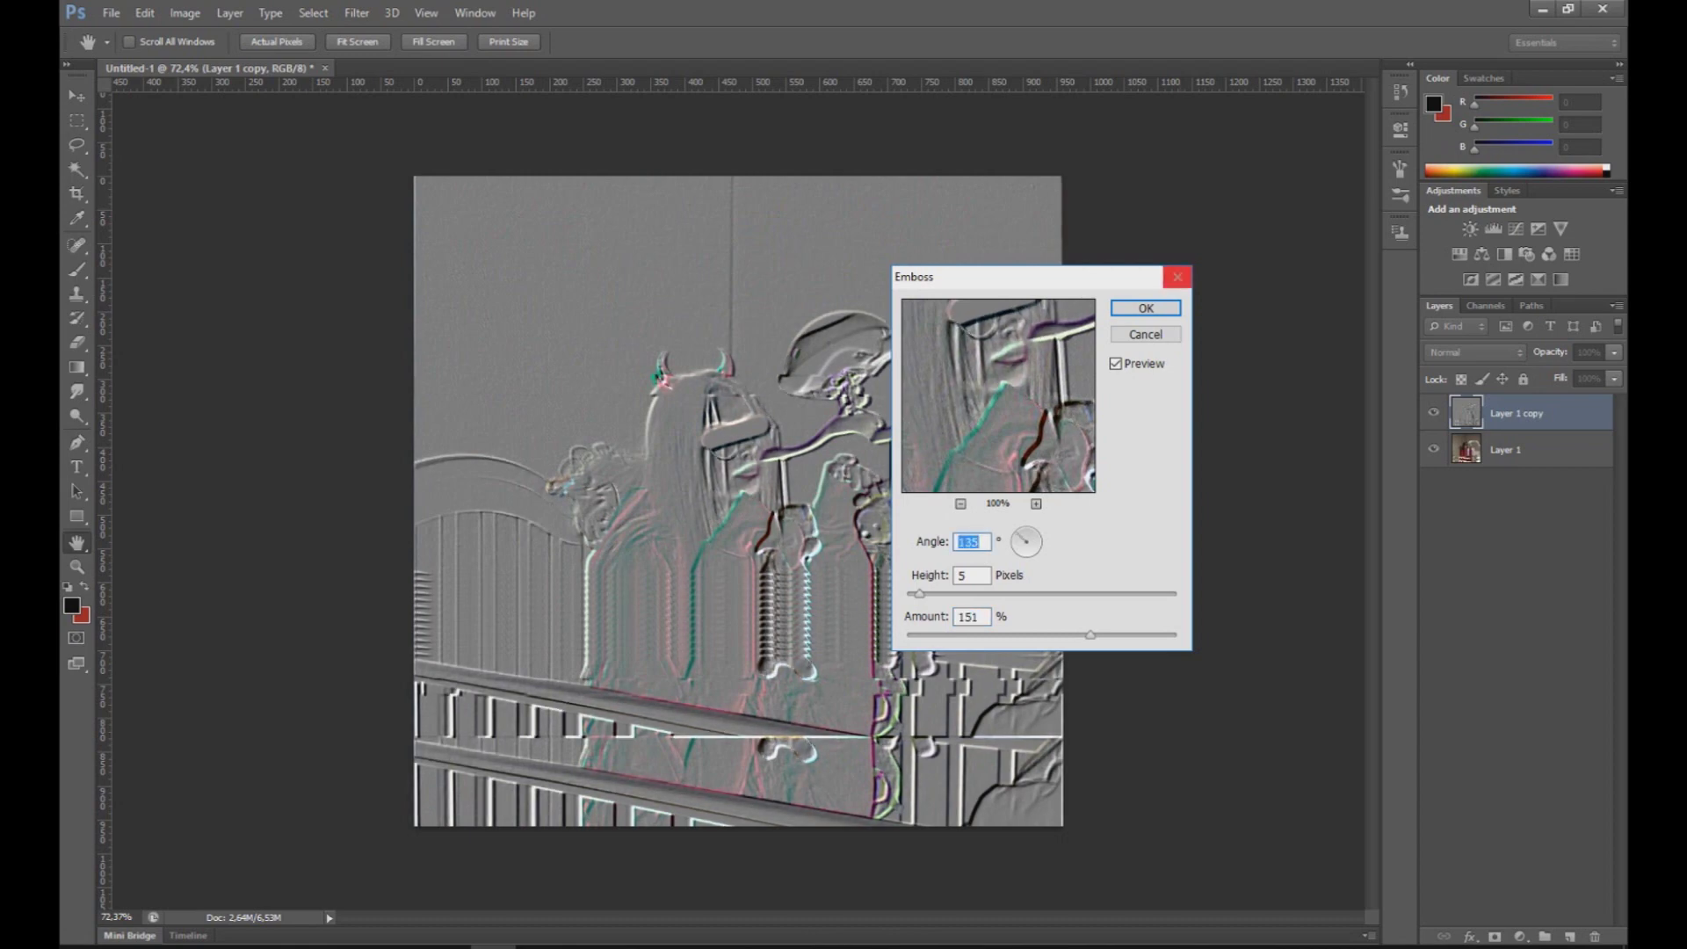
{"action": "left_click", "coordinate": [1146, 308]}
{"action": "double_click", "coordinate": [1563, 413]}
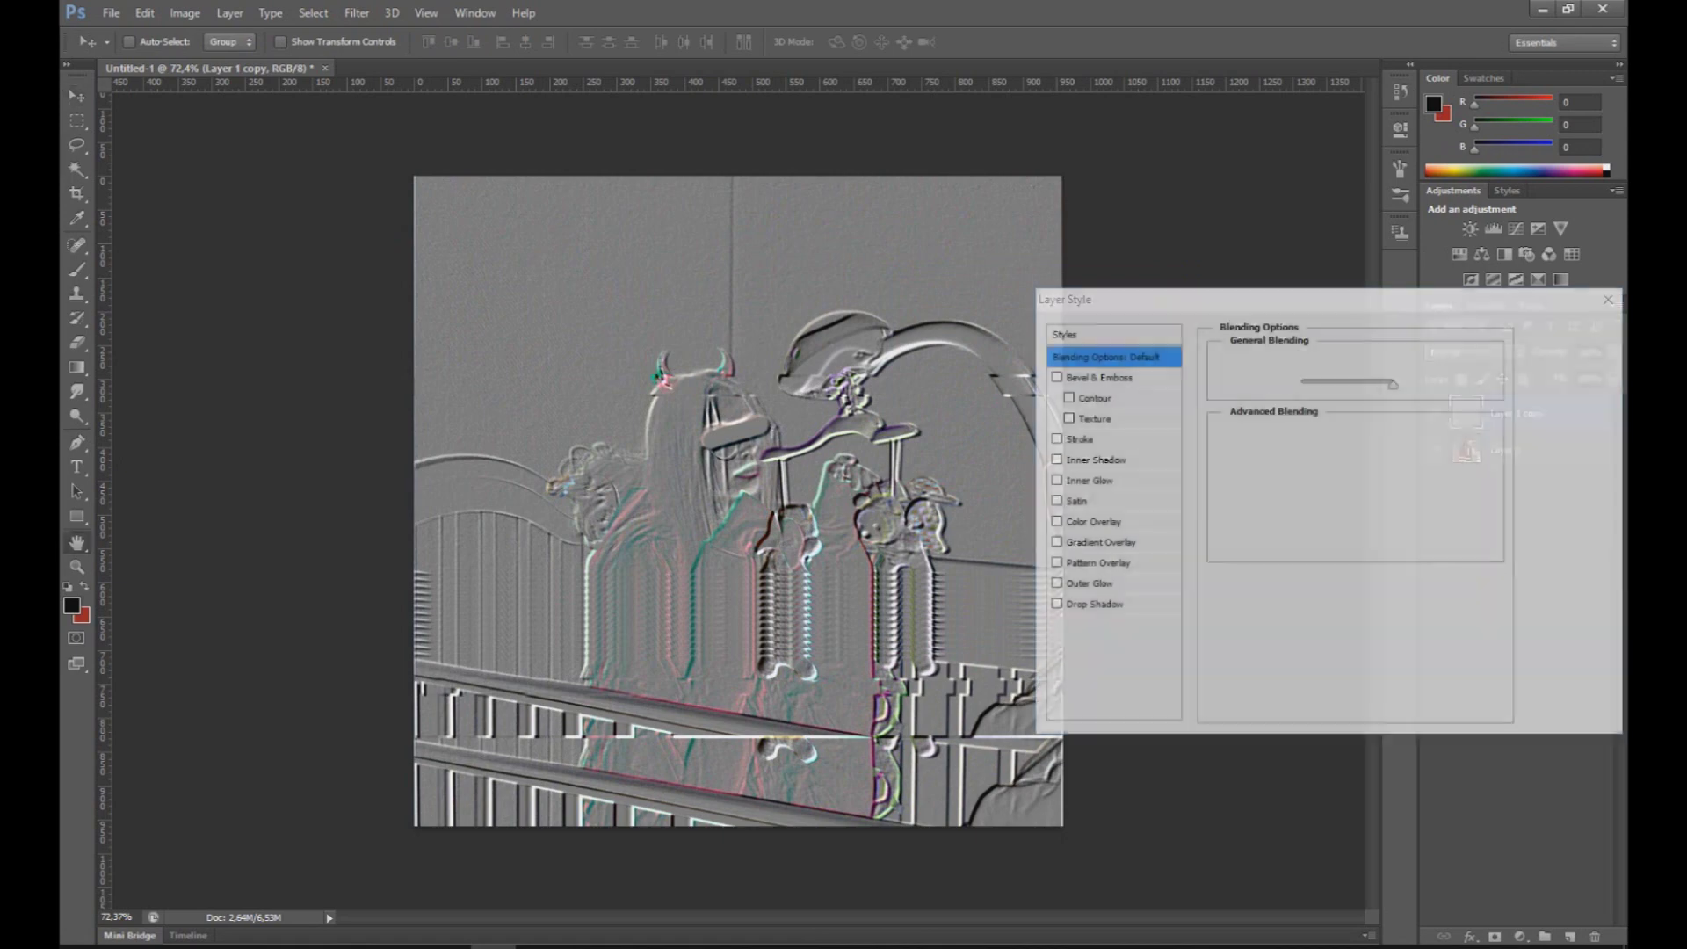
Step: Set the embossed layer's blend mode to Overlay
{"action": "left_click", "coordinate": [1353, 361]}
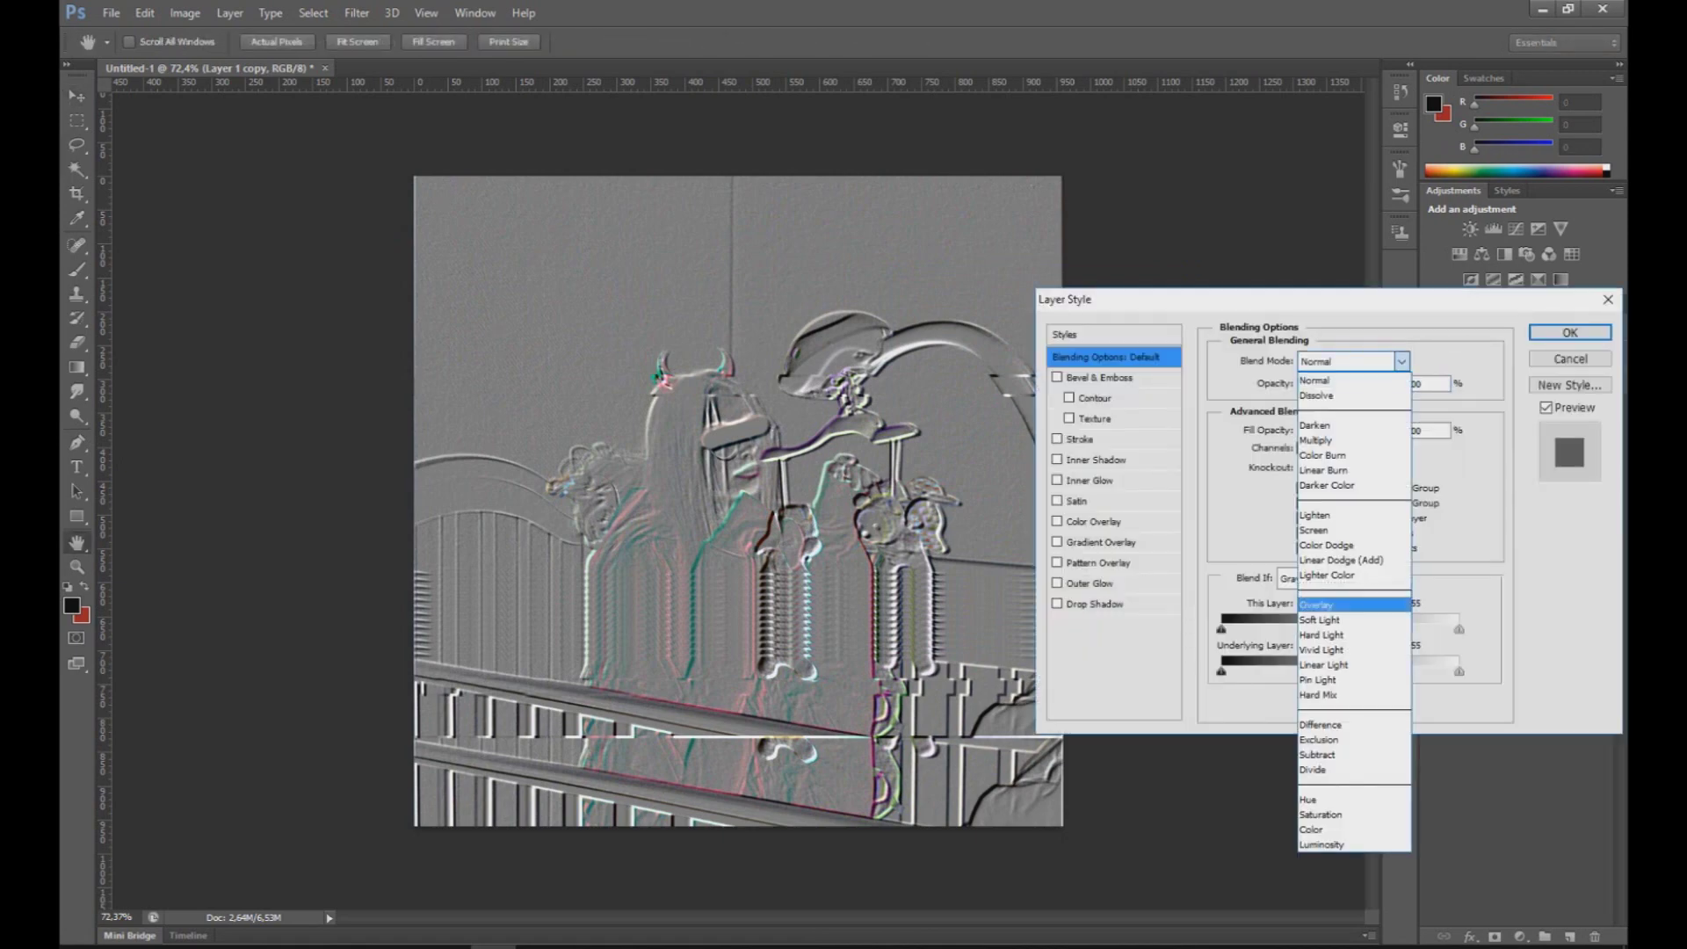
{"action": "left_click", "coordinate": [1326, 605]}
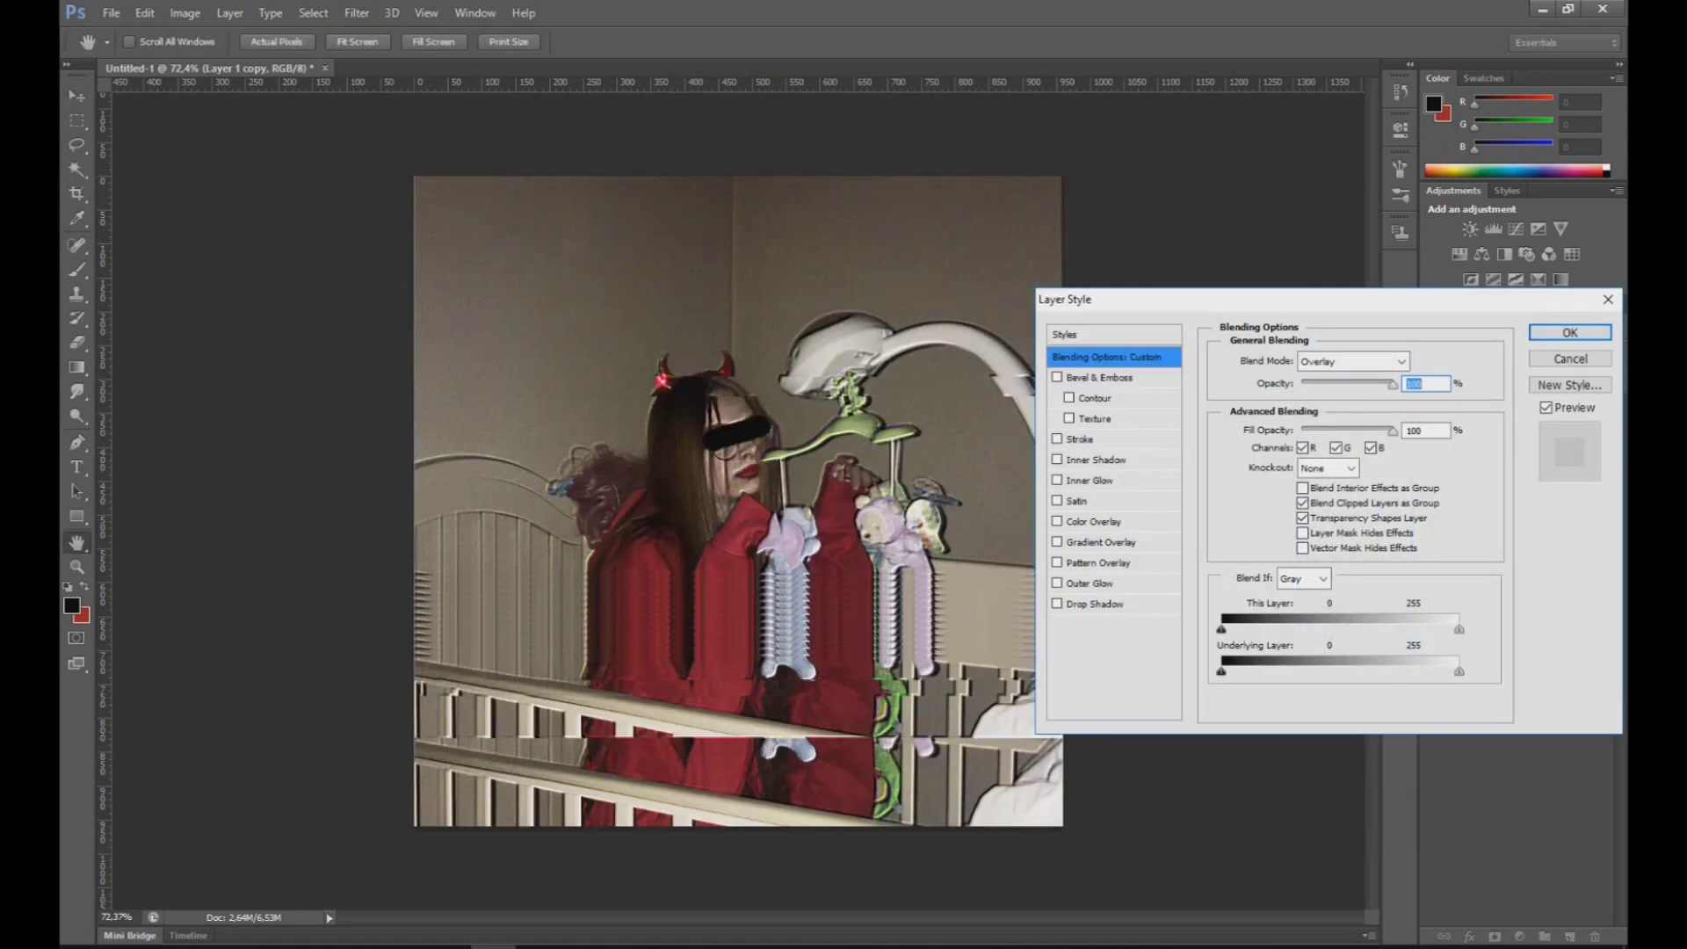
{"action": "key", "text": "Return"}
Step: Merge the embossed copy and the original photo layer into one layer
{"action": "scroll", "coordinate": [738, 501], "scroll_direction": "down", "scroll_amount": 3}
{"action": "left_click", "coordinate": [1505, 449], "text": "shift"}
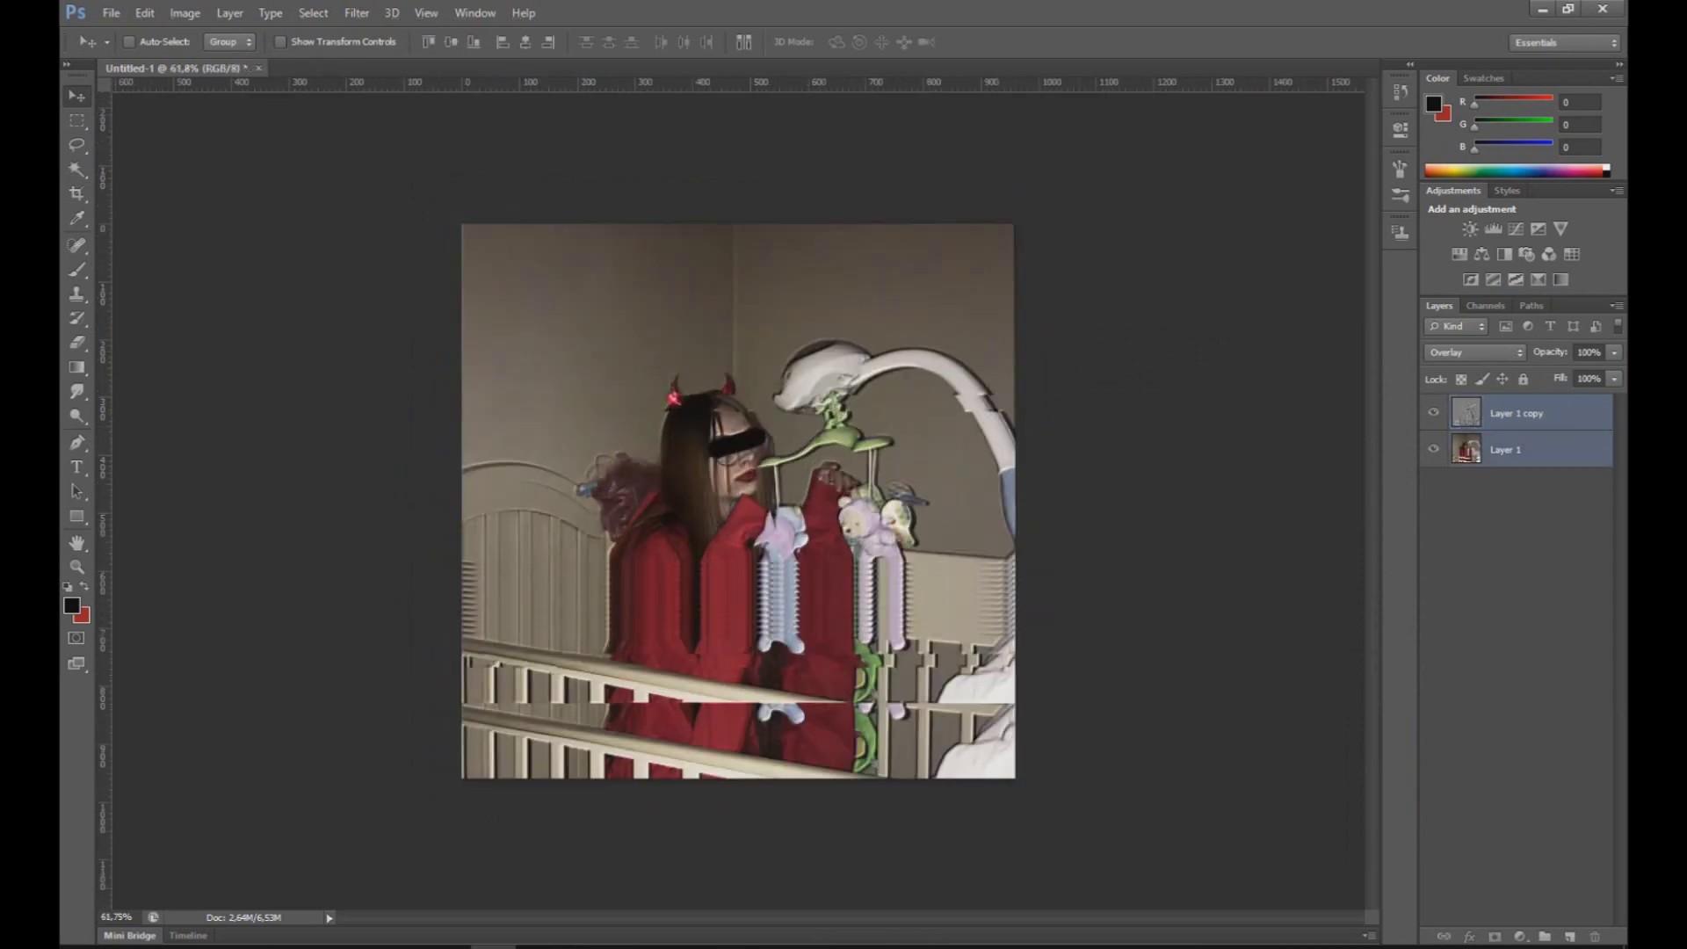
{"action": "right_click", "coordinate": [1546, 449]}
{"action": "left_click", "coordinate": [1405, 648]}
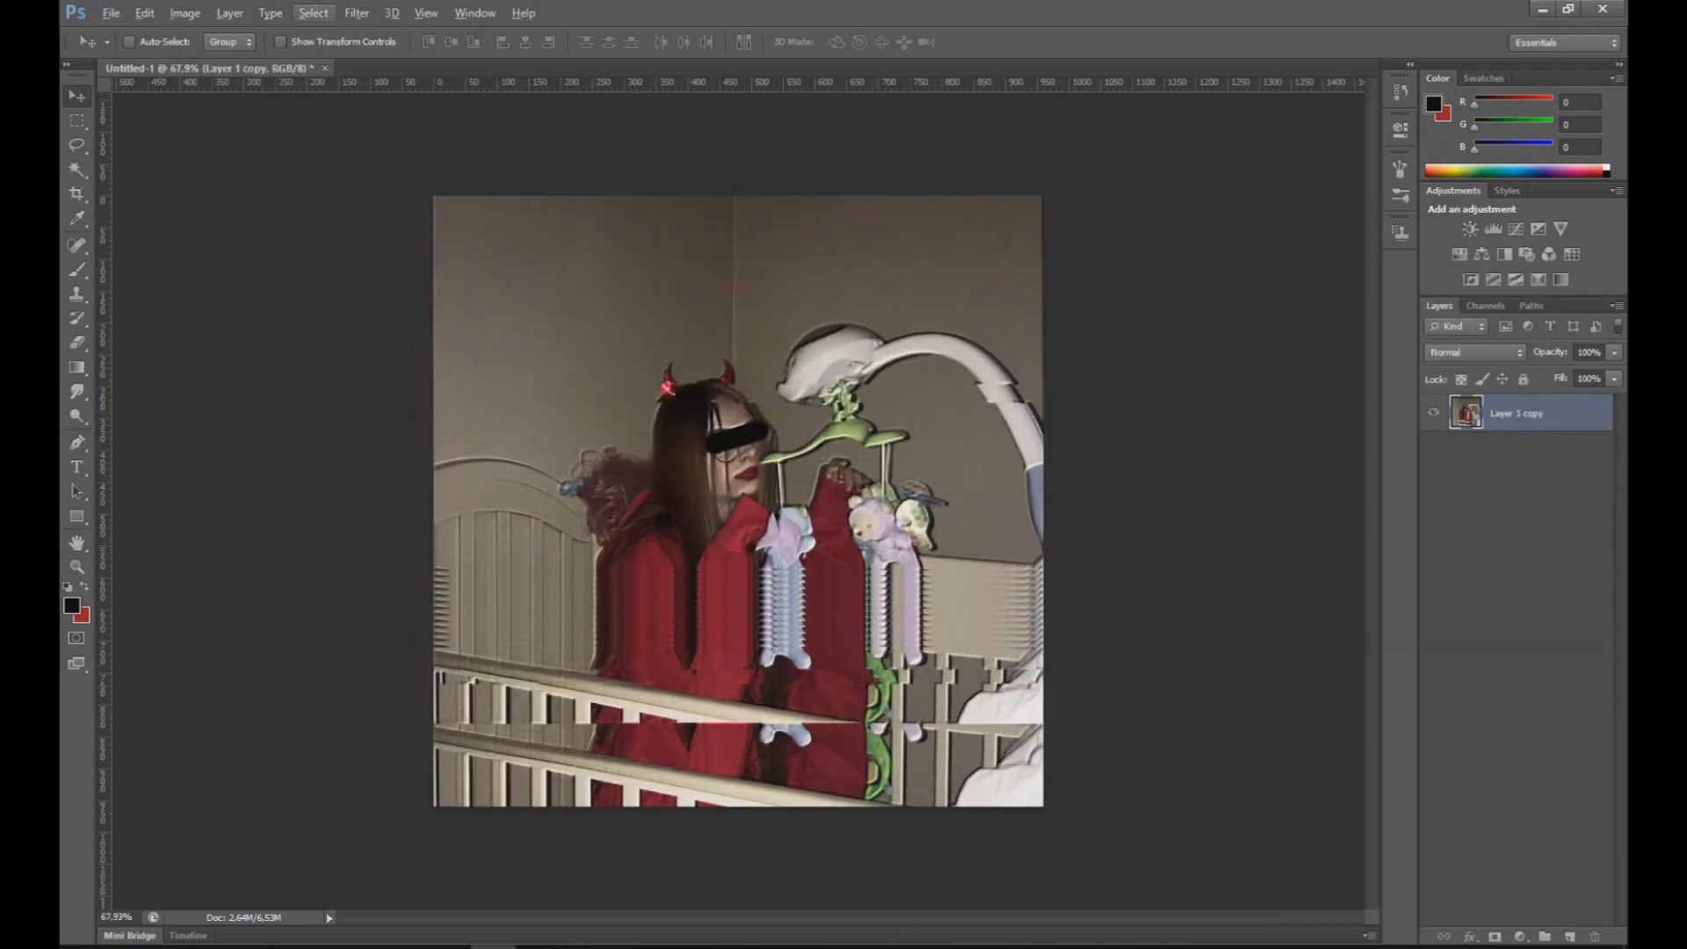
{"action": "left_click", "coordinate": [356, 13]}
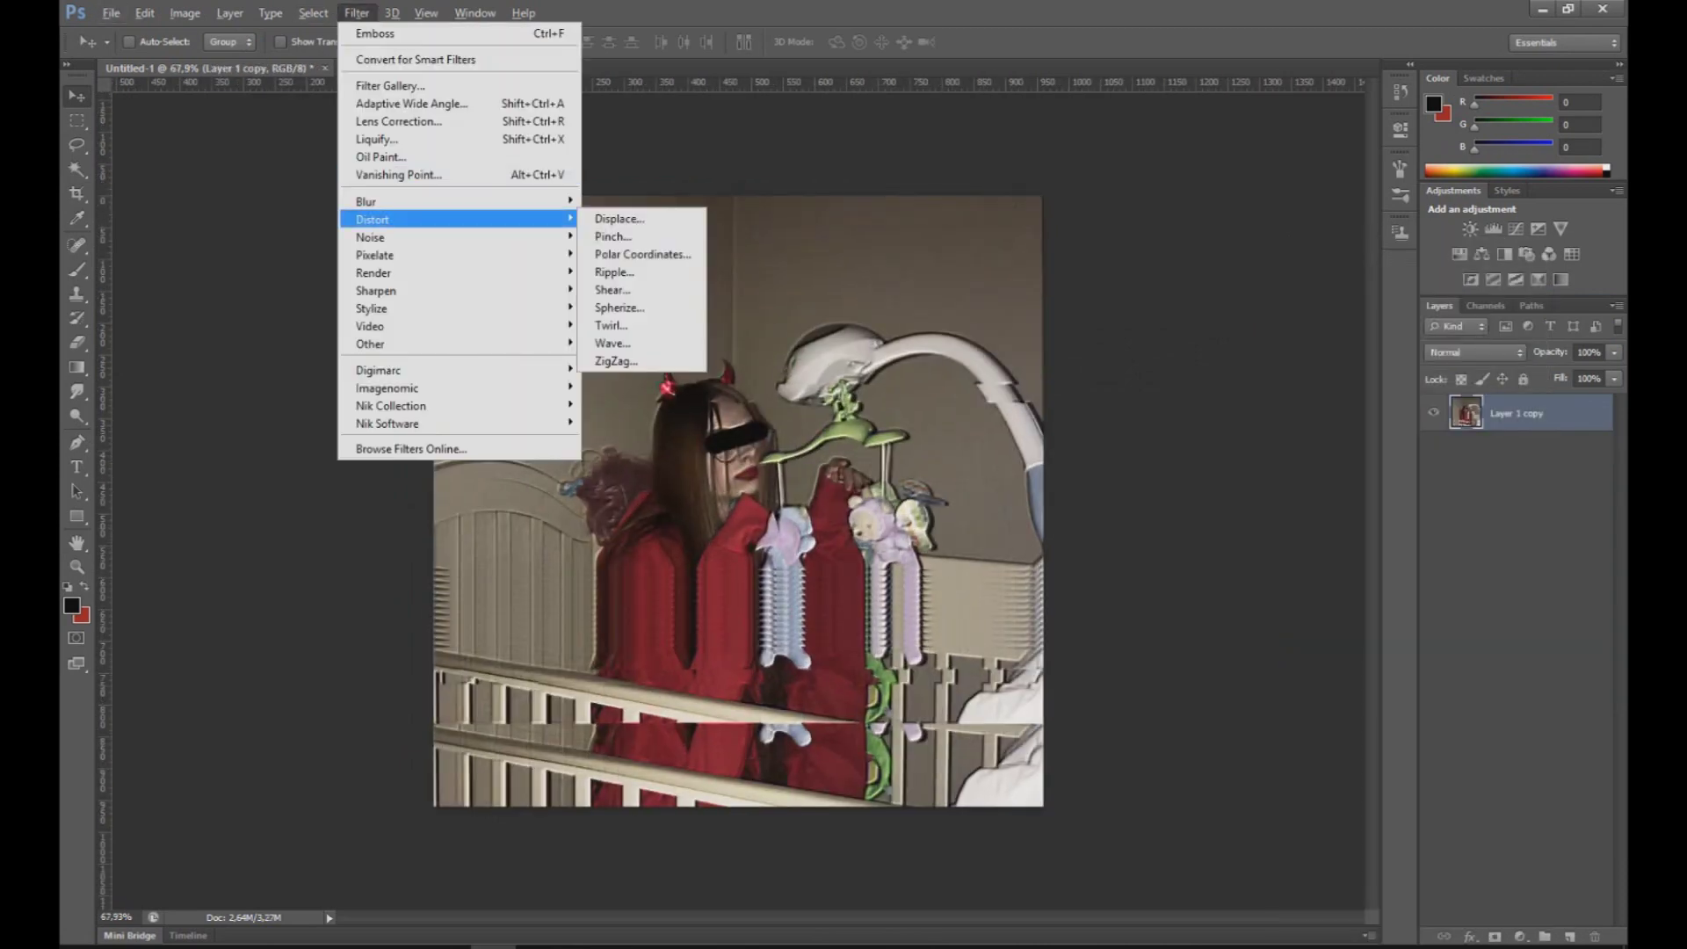
Step: Add stronger monochromatic Gaussian noise to the merged layer
{"action": "left_click", "coordinate": [620, 236]}
{"action": "left_click_drag", "start_coordinate": [936, 513], "coordinate": [934, 513]}
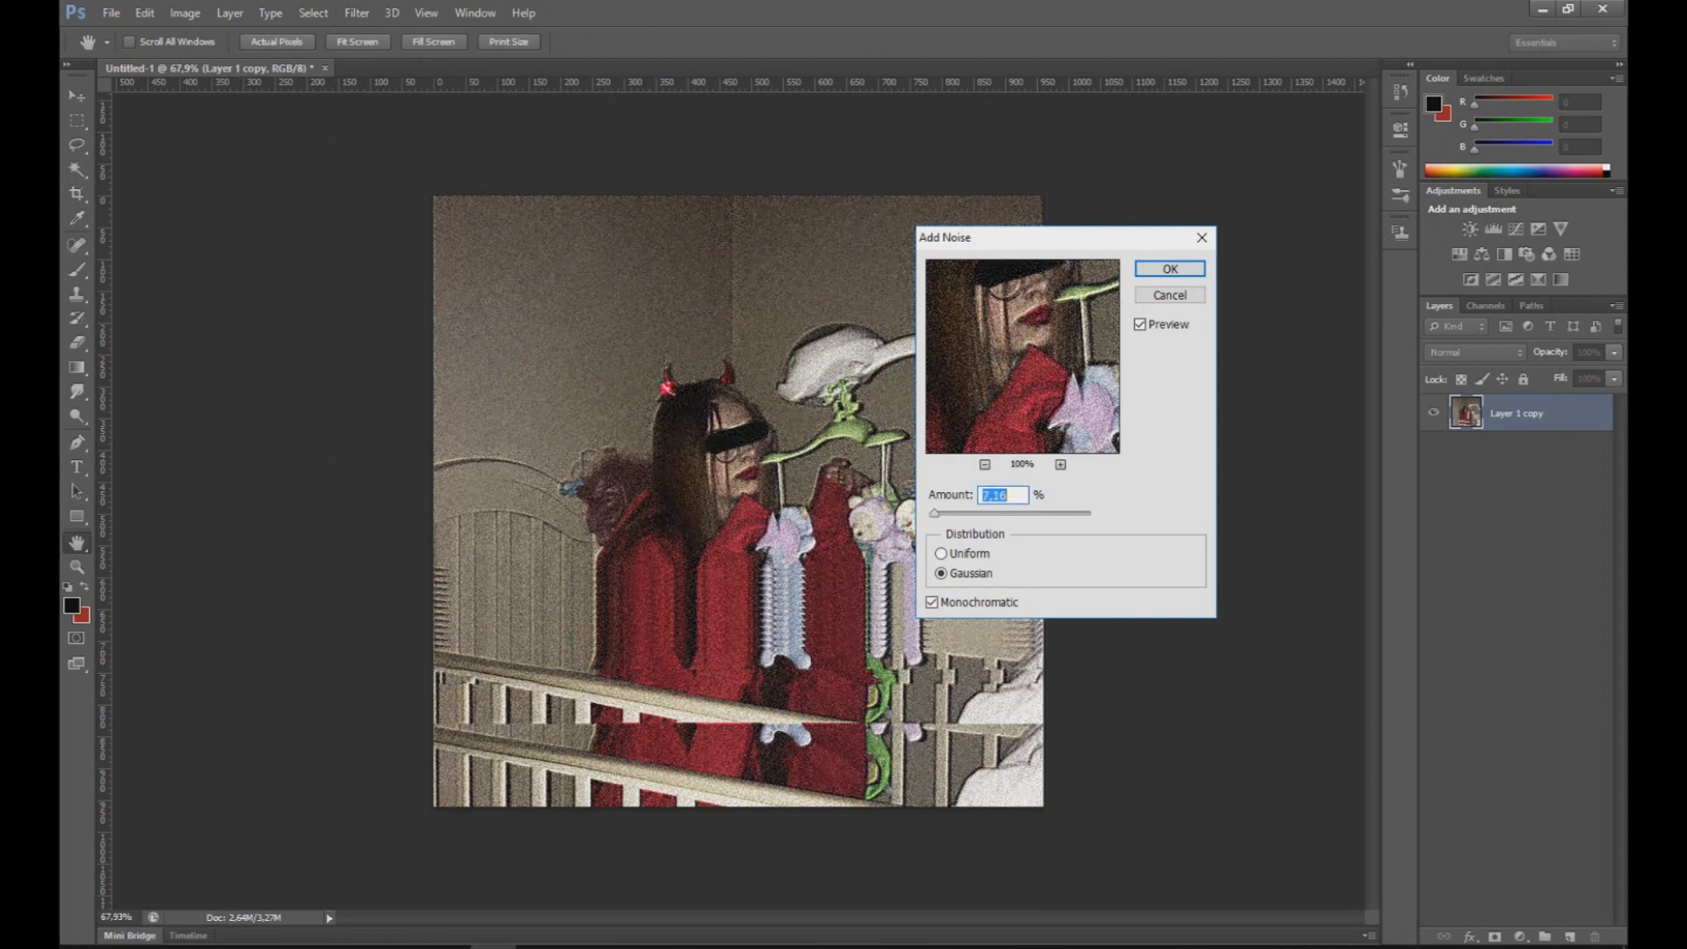
{"action": "key", "text": "Return"}
{"action": "key", "text": "ctrl+0"}
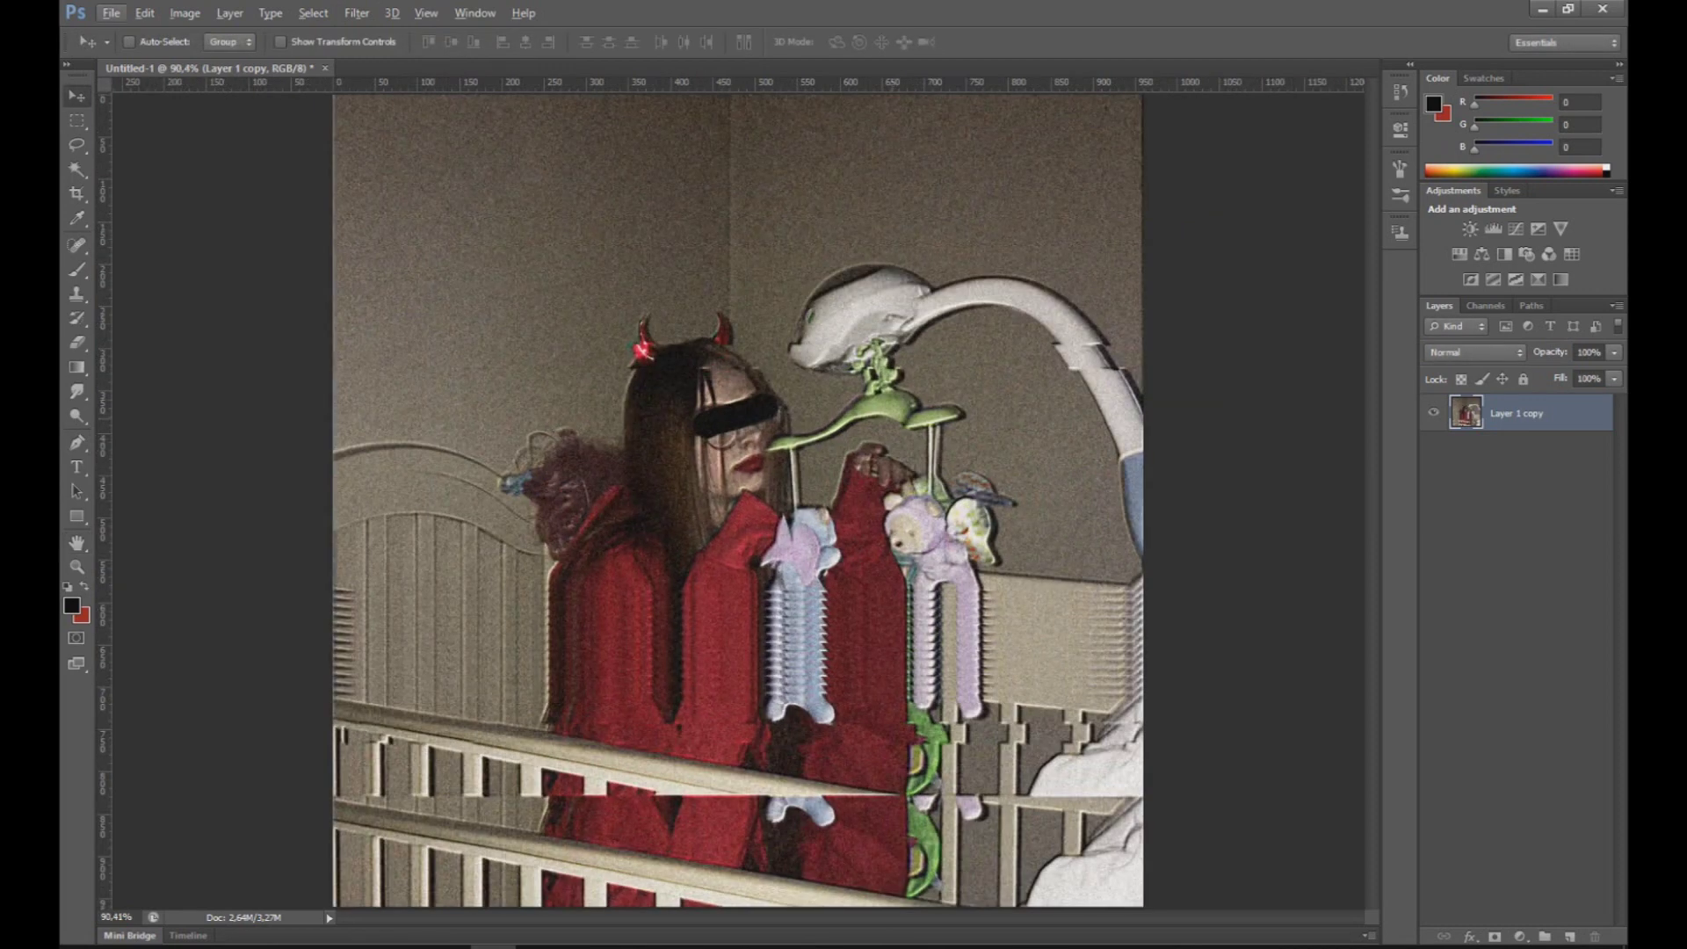
Step: Apply the basic Sharpen filter to the grainy layer
{"action": "key", "text": "t"}
{"action": "key", "text": "Down"}
{"action": "key", "text": "Down"}
{"action": "key", "text": "Down"}
{"action": "key", "text": "Down"}
{"action": "key", "text": "Down"}
{"action": "key", "text": "Down"}
{"action": "key", "text": "Down"}
{"action": "key", "text": "Down"}
{"action": "key", "text": "Down"}
{"action": "key", "text": "Right"}
{"action": "key", "text": "Down"}
{"action": "key", "text": "Down"}
{"action": "key", "text": "Right"}
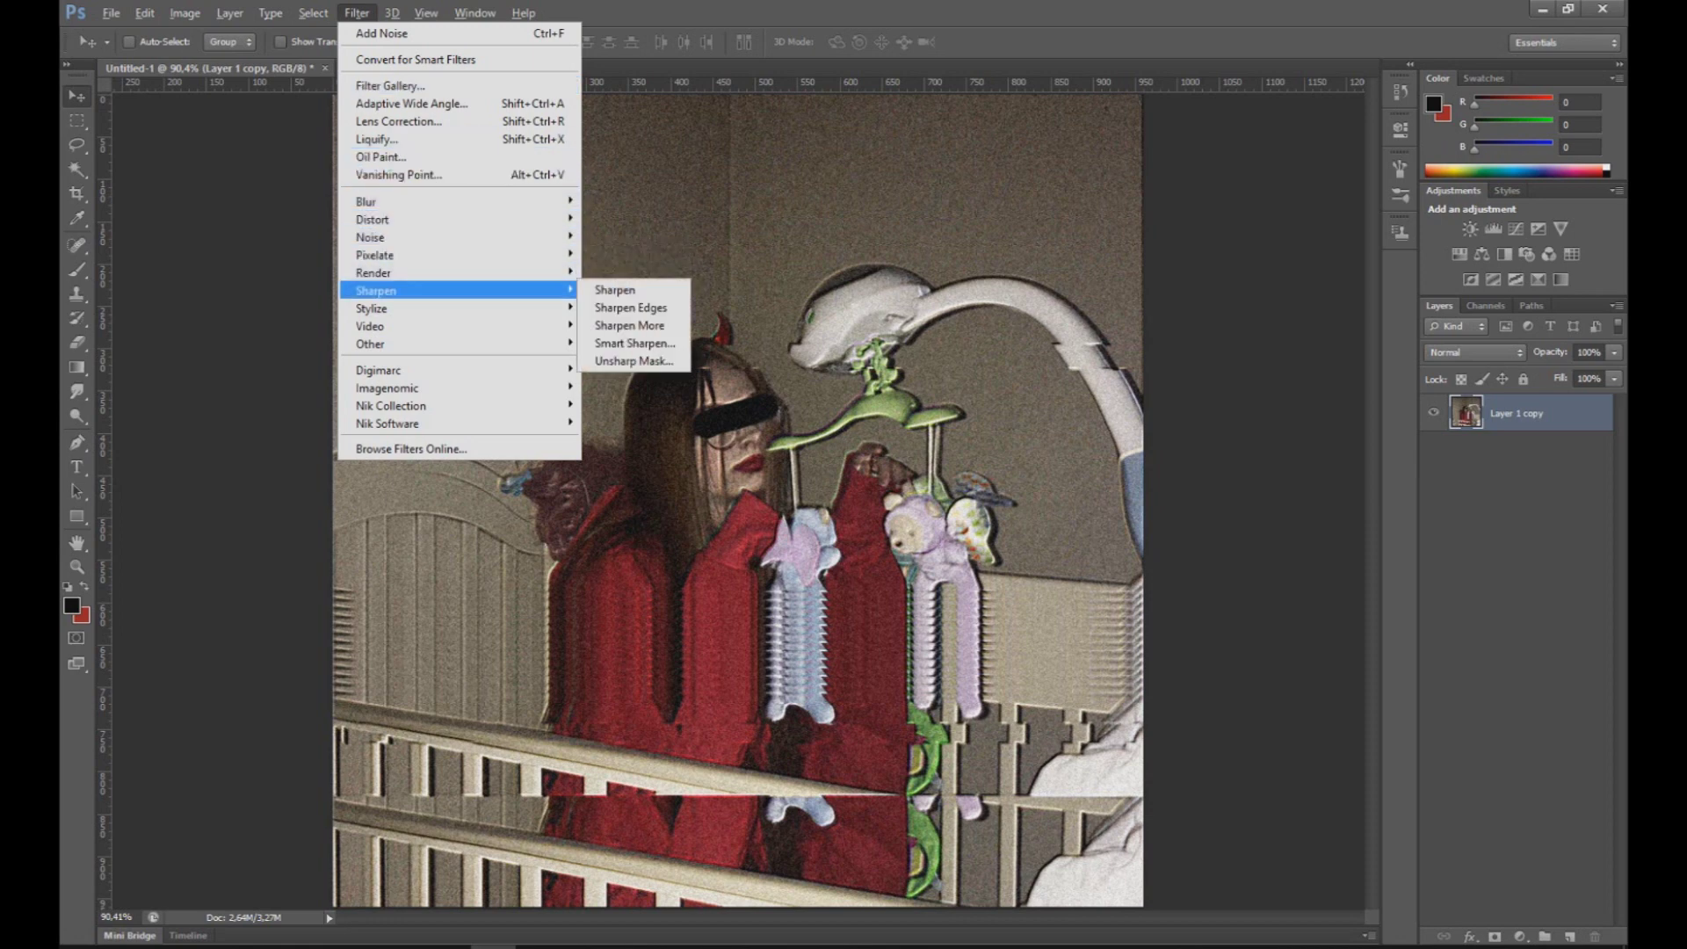
{"action": "key", "text": "Right"}
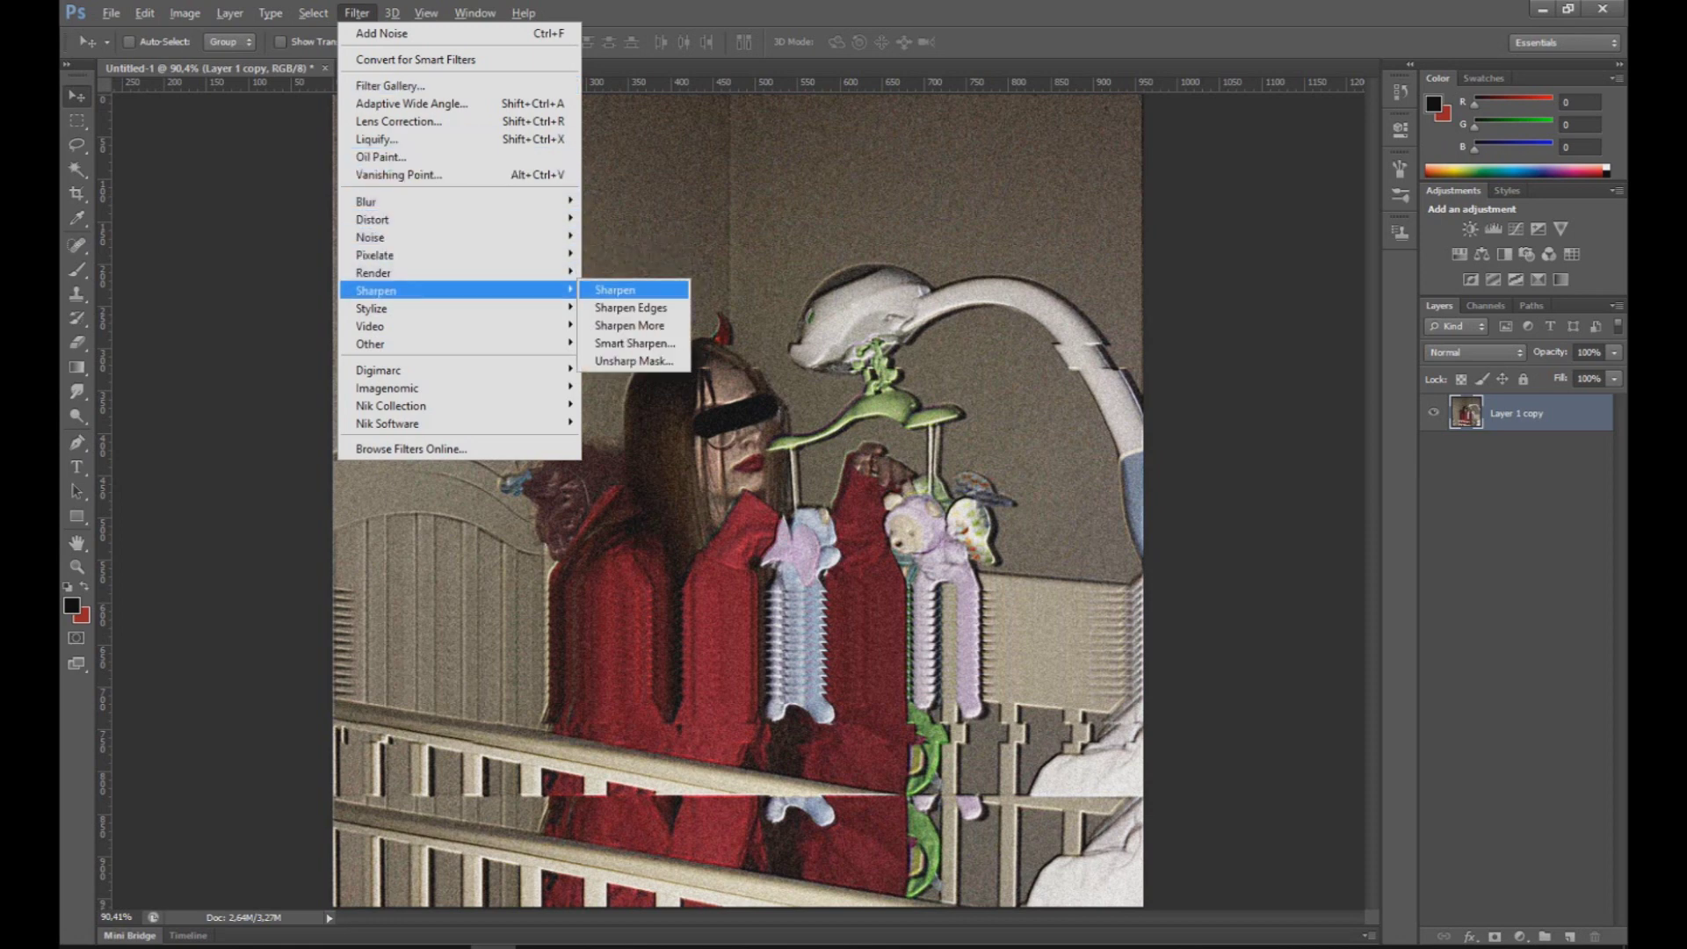
{"action": "key", "text": "Return"}
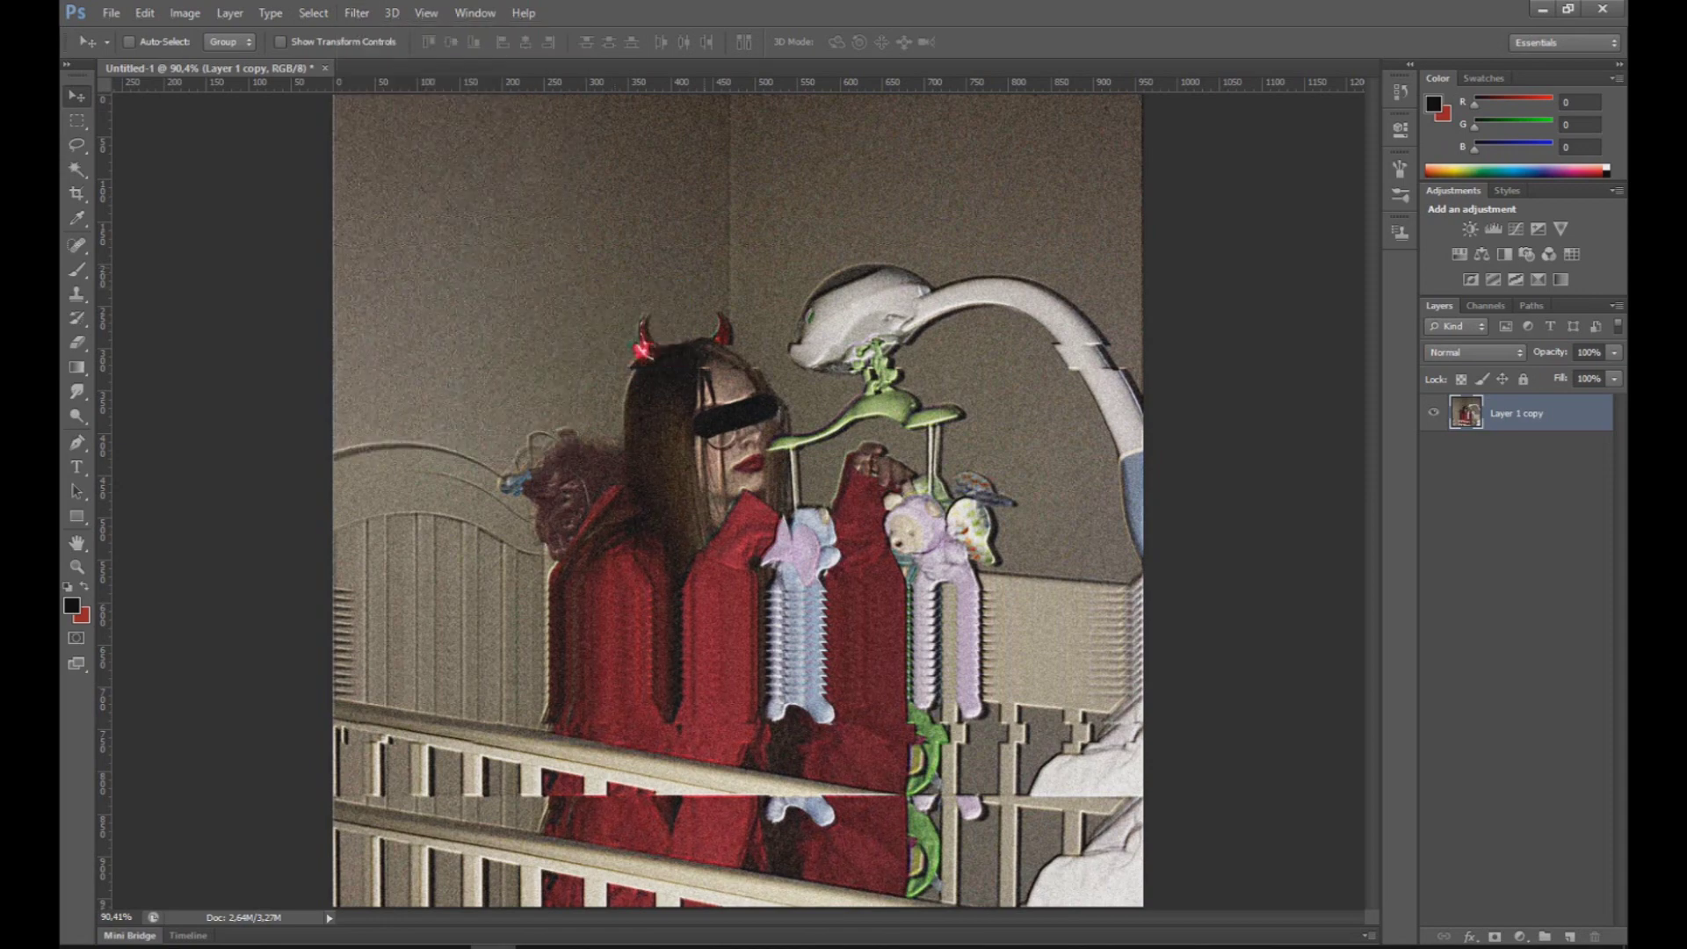
{"action": "scroll", "coordinate": [738, 500], "scroll_direction": "down", "scroll_amount": 1}
{"action": "key", "text": "alt+t"}
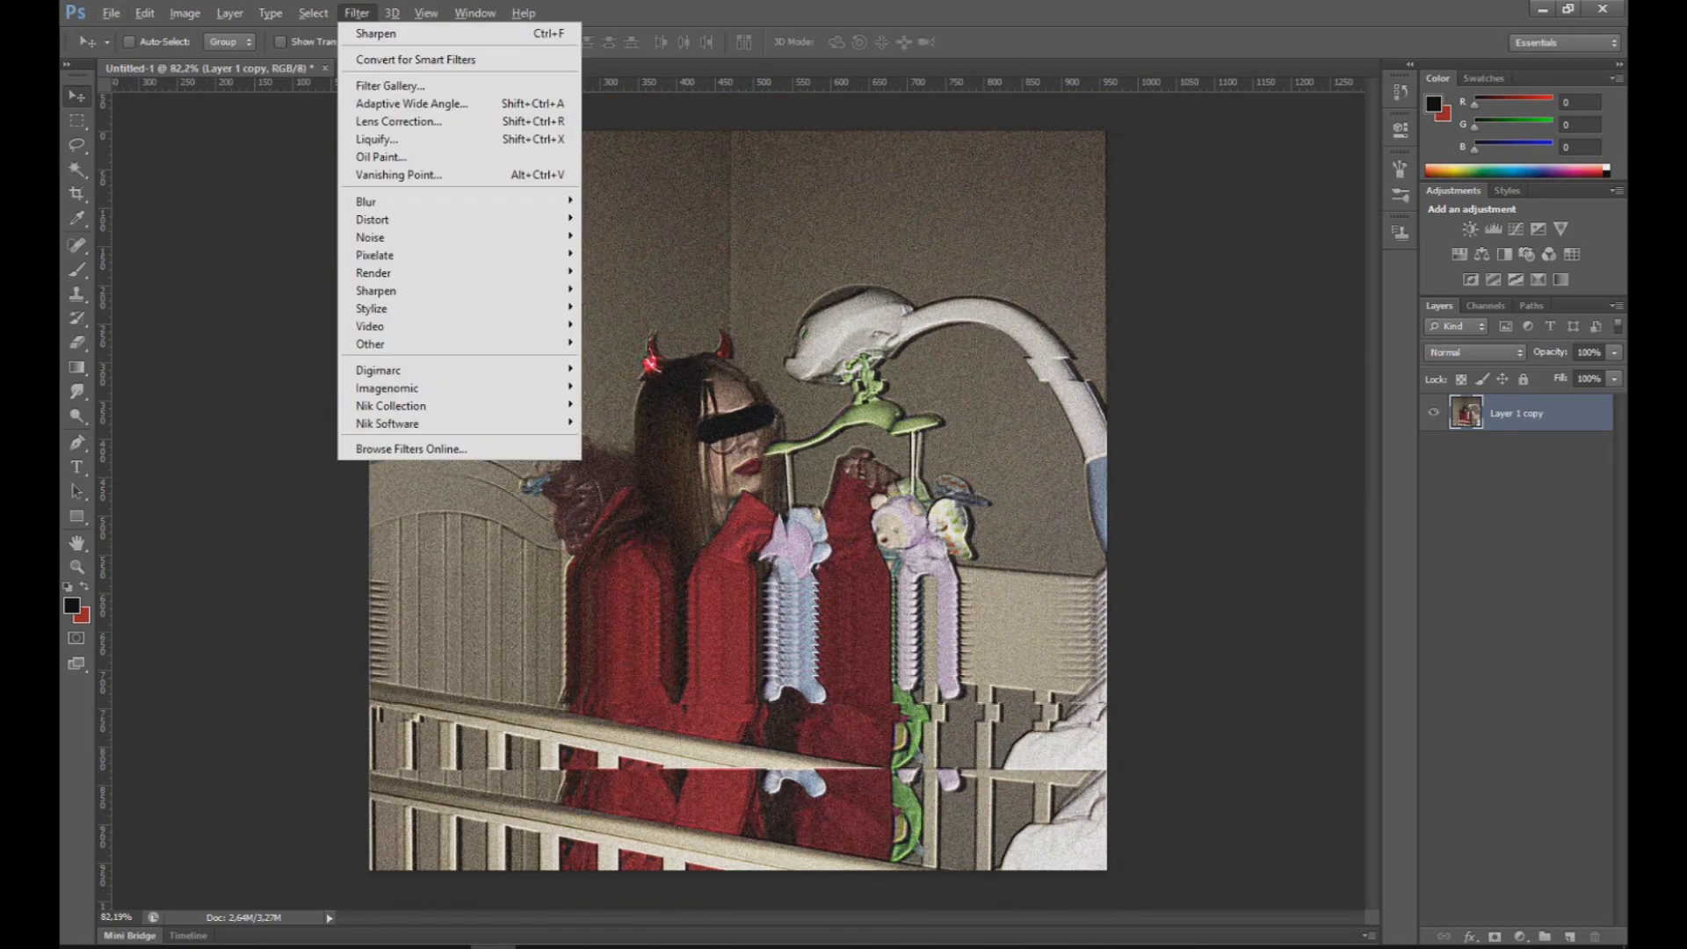
Step: Crystallize Layer 1 copy with a small cell size, then duplicate the crystallized layer
{"action": "key", "text": "n"}
{"action": "key", "text": "Down"}
{"action": "key", "text": "Right"}
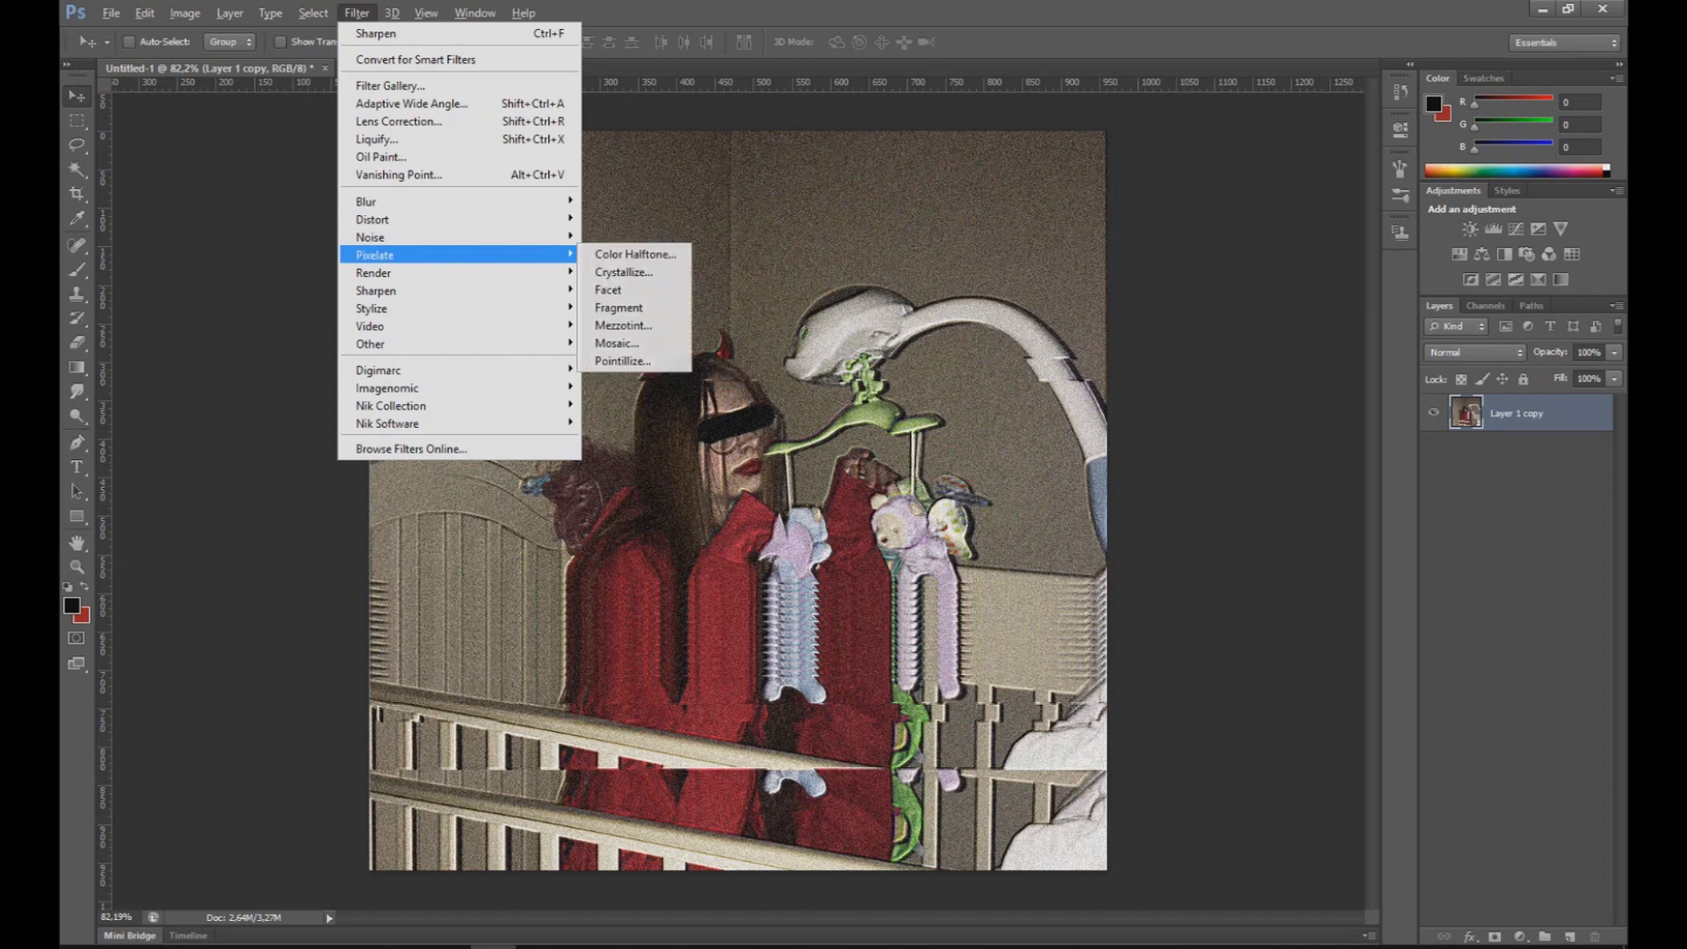
{"action": "key", "text": "Down"}
{"action": "key", "text": "Down"}
{"action": "key", "text": "Return"}
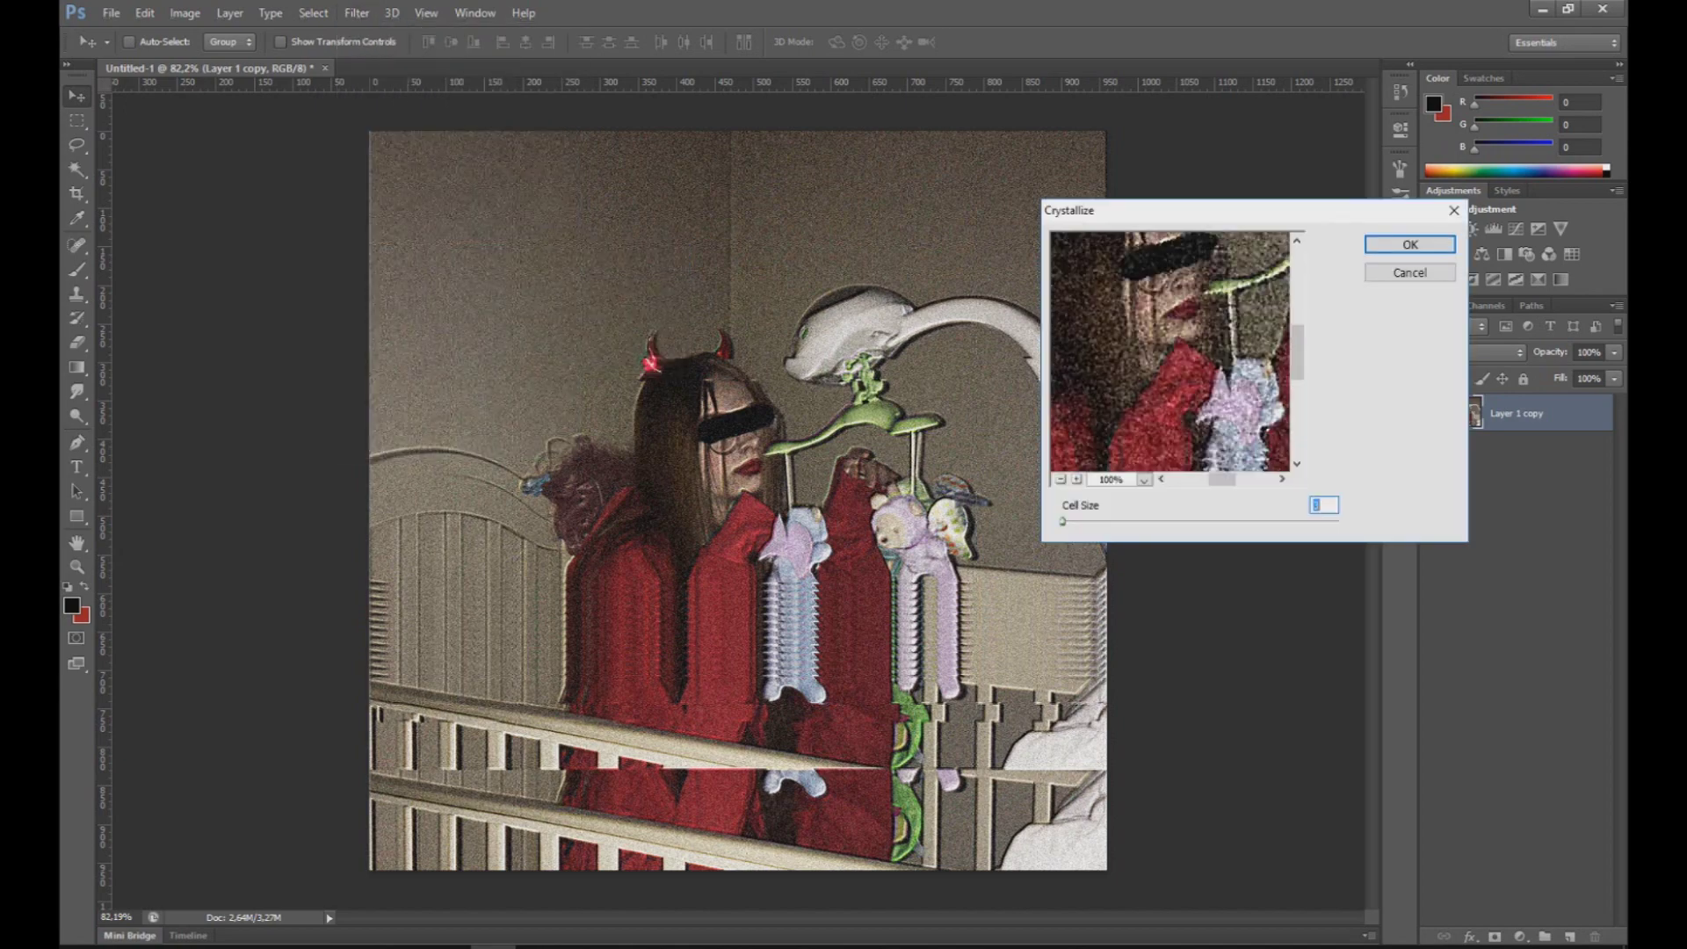
{"action": "key", "text": "Return"}
{"action": "scroll", "coordinate": [737, 501], "scroll_direction": "down", "scroll_amount": 2}
{"action": "scroll", "coordinate": [738, 501], "scroll_direction": "up", "scroll_amount": 3}
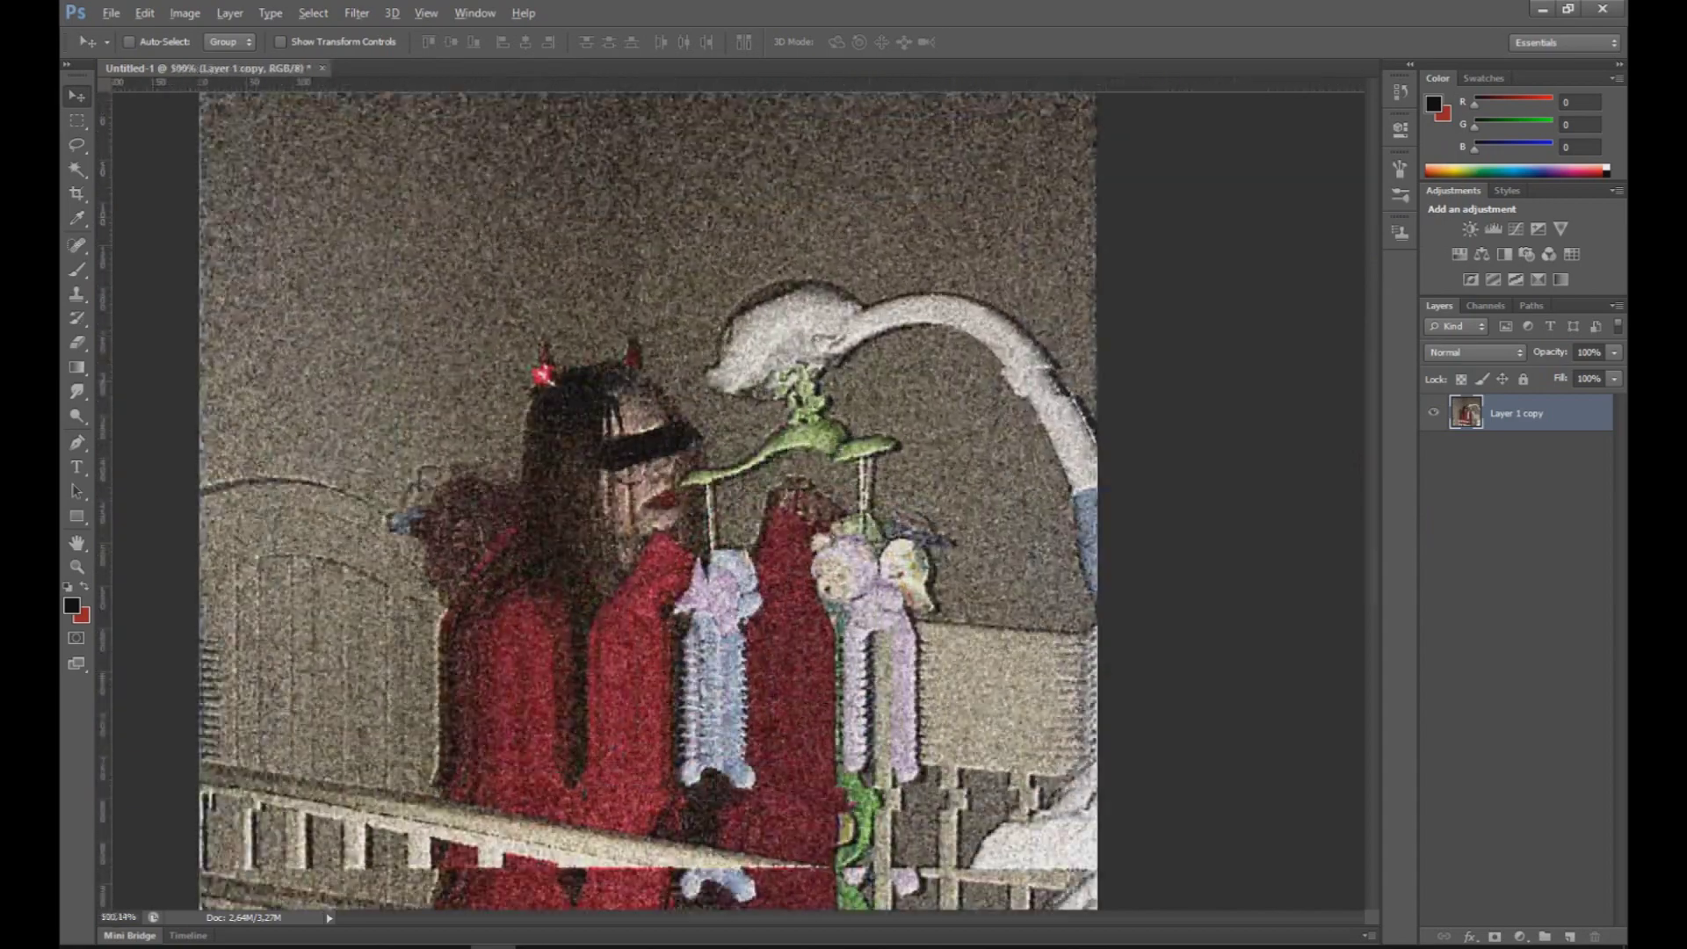
{"action": "scroll", "coordinate": [738, 501], "scroll_direction": "up", "scroll_amount": 2}
{"action": "scroll", "coordinate": [738, 500], "scroll_direction": "down", "scroll_amount": 2}
{"action": "scroll", "coordinate": [738, 500], "scroll_direction": "up", "scroll_amount": 1}
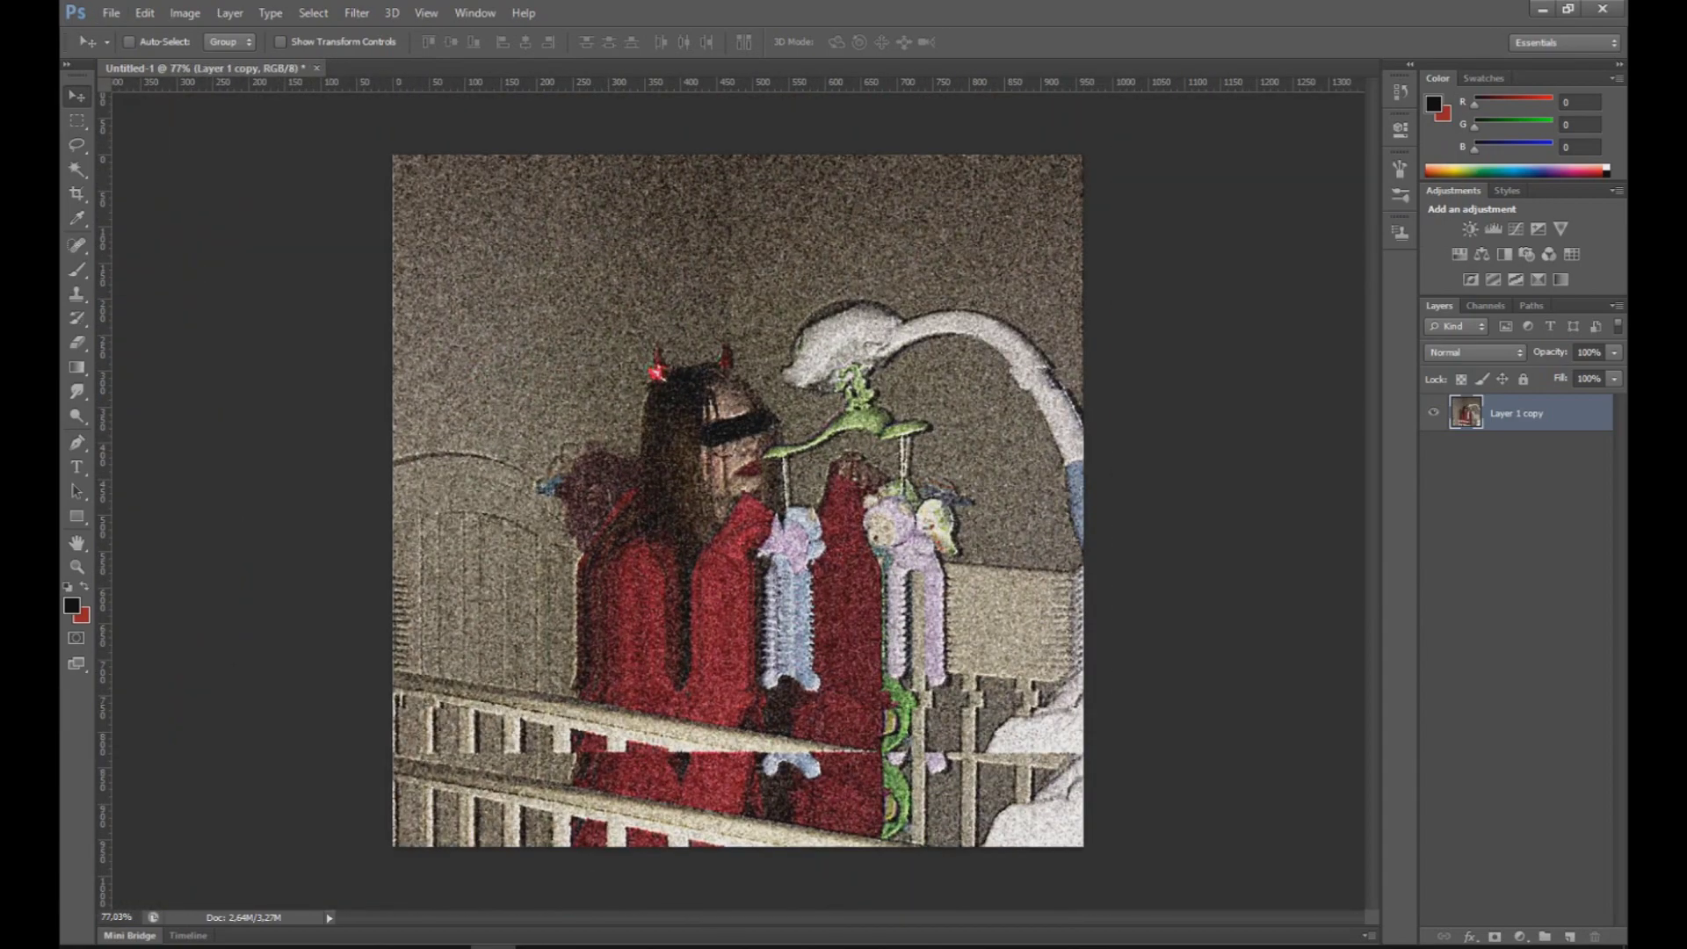
{"action": "key", "text": "ctrl+j"}
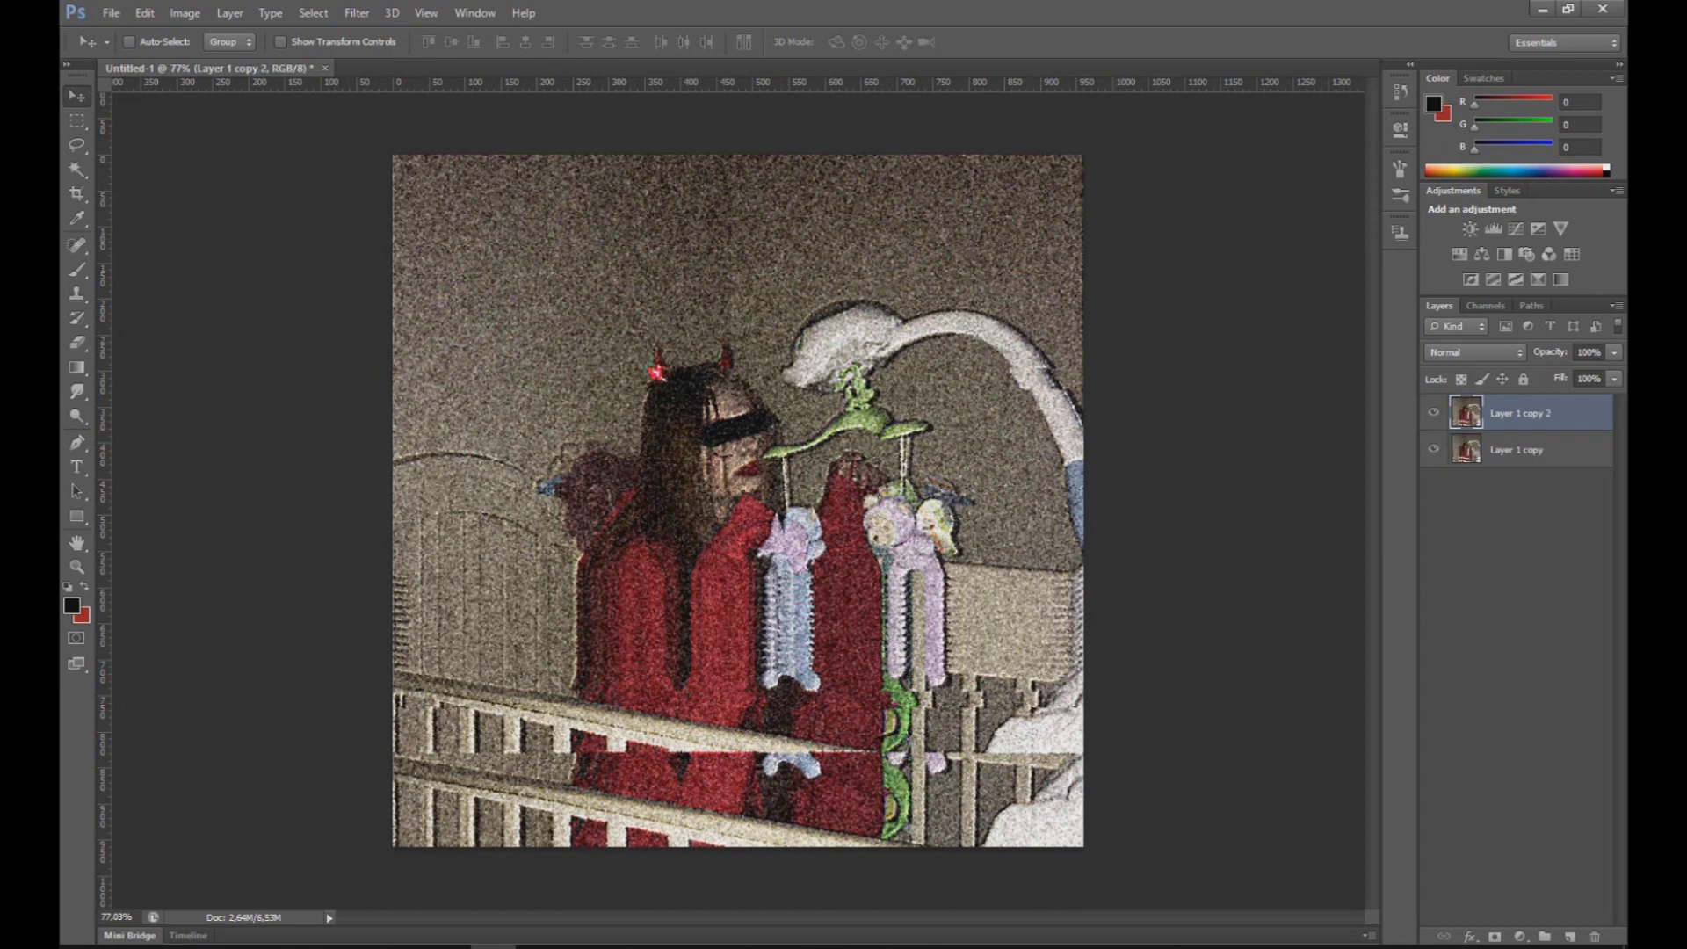
Step: Emboss Layer 1 copy 2 at angle 128, height 9 px and amount 174, then start choosing its blend mode
{"action": "left_click", "coordinate": [356, 12]}
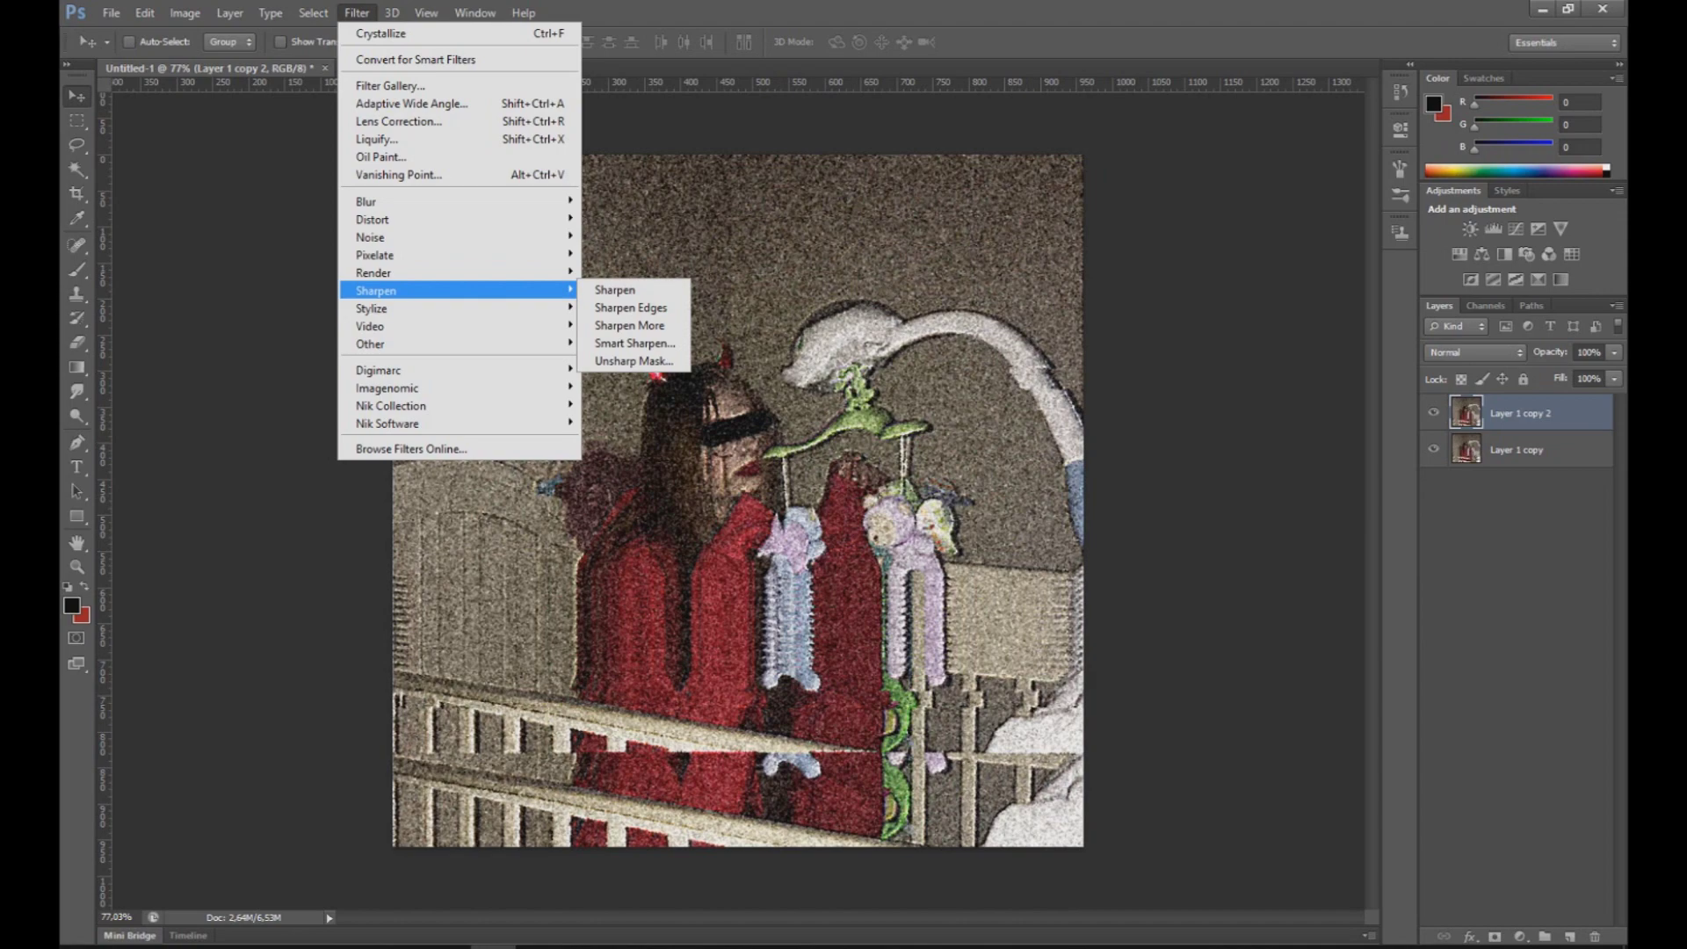
{"action": "left_click", "coordinate": [619, 326]}
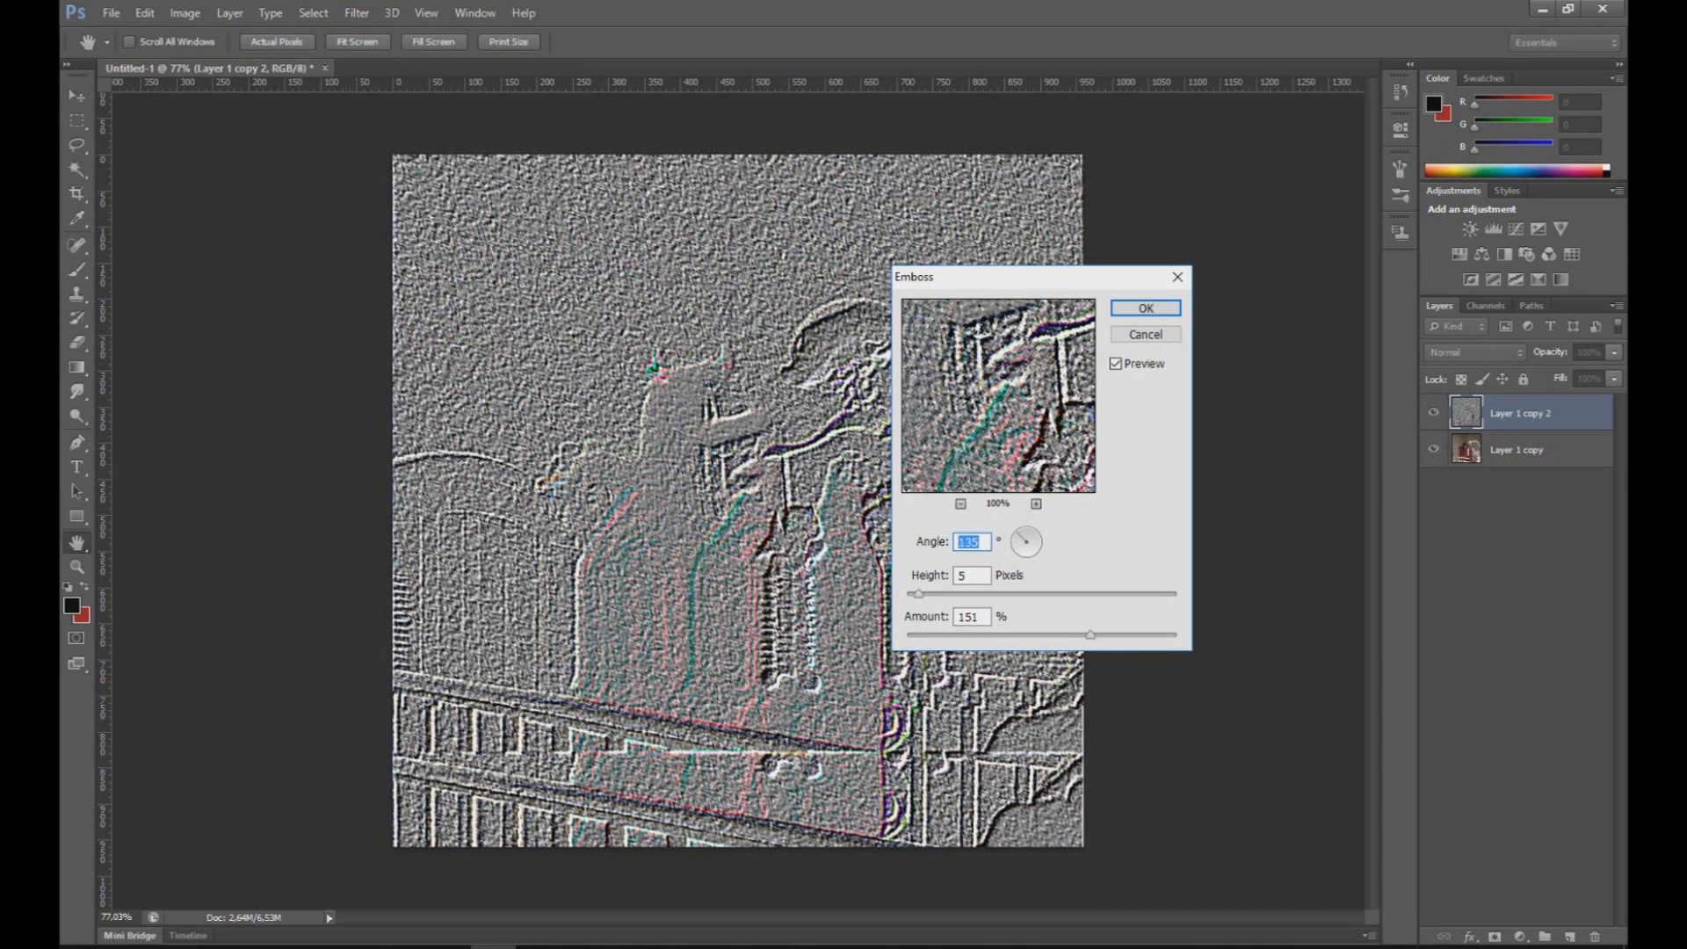
{"action": "left_click_drag", "start_coordinate": [966, 276], "coordinate": [1028, 307]}
{"action": "key", "text": "Tab"}
{"action": "key", "text": "Up"}
{"action": "key", "text": "Up"}
{"action": "key", "text": "Up"}
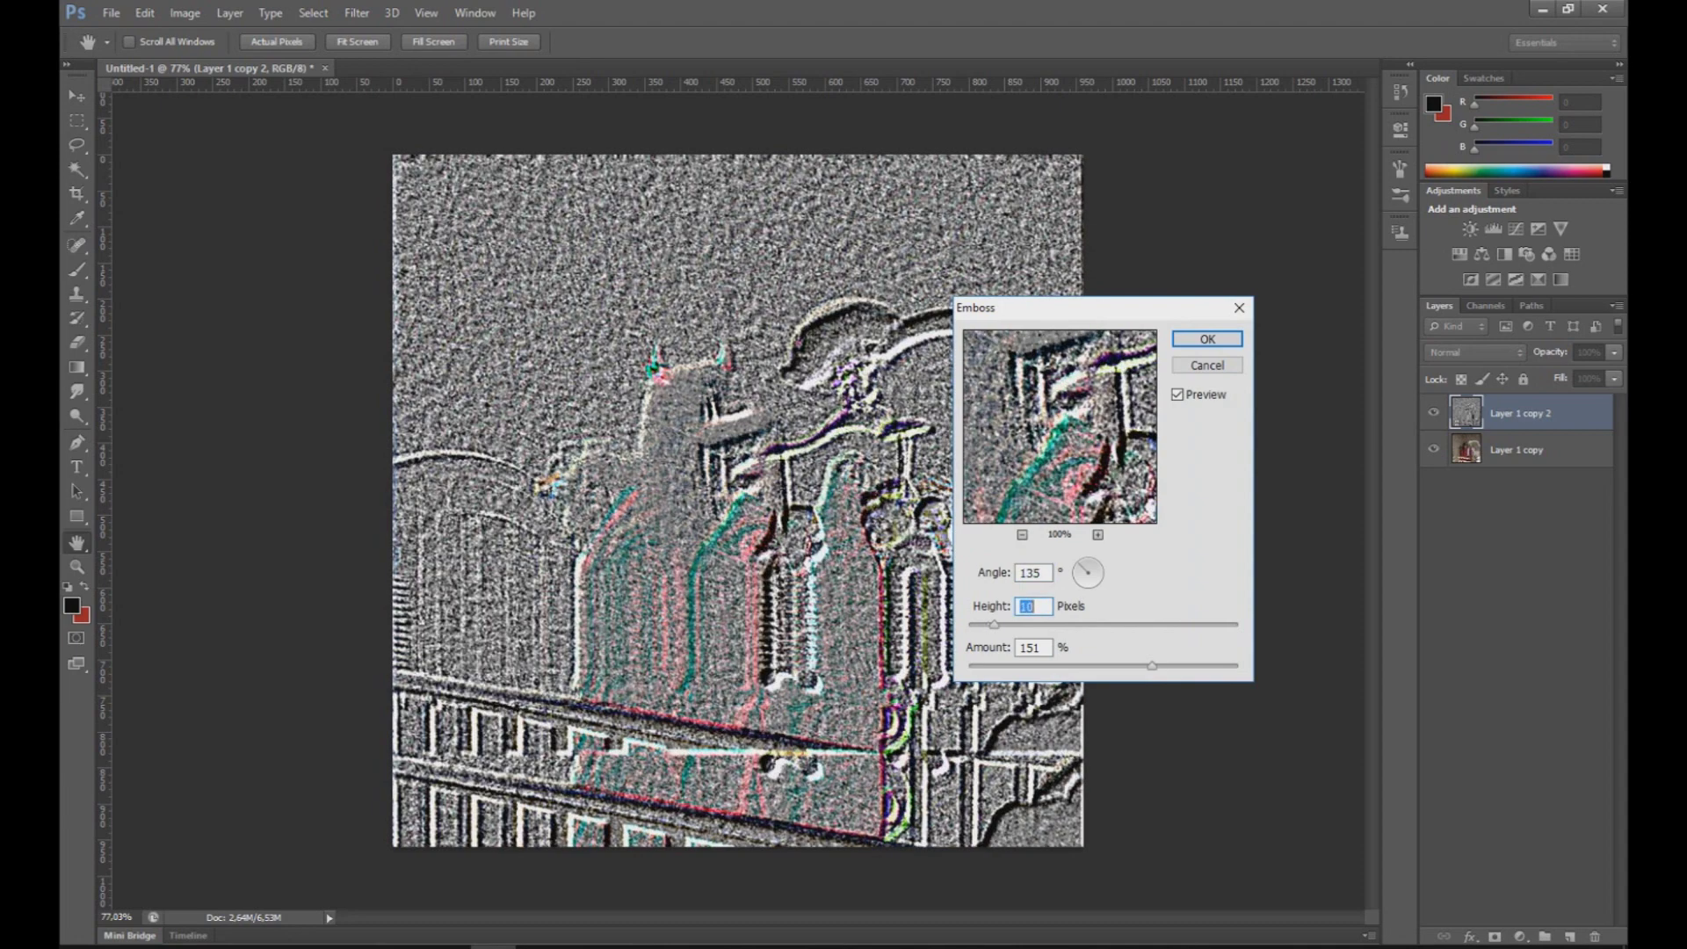
{"action": "key", "text": "Down"}
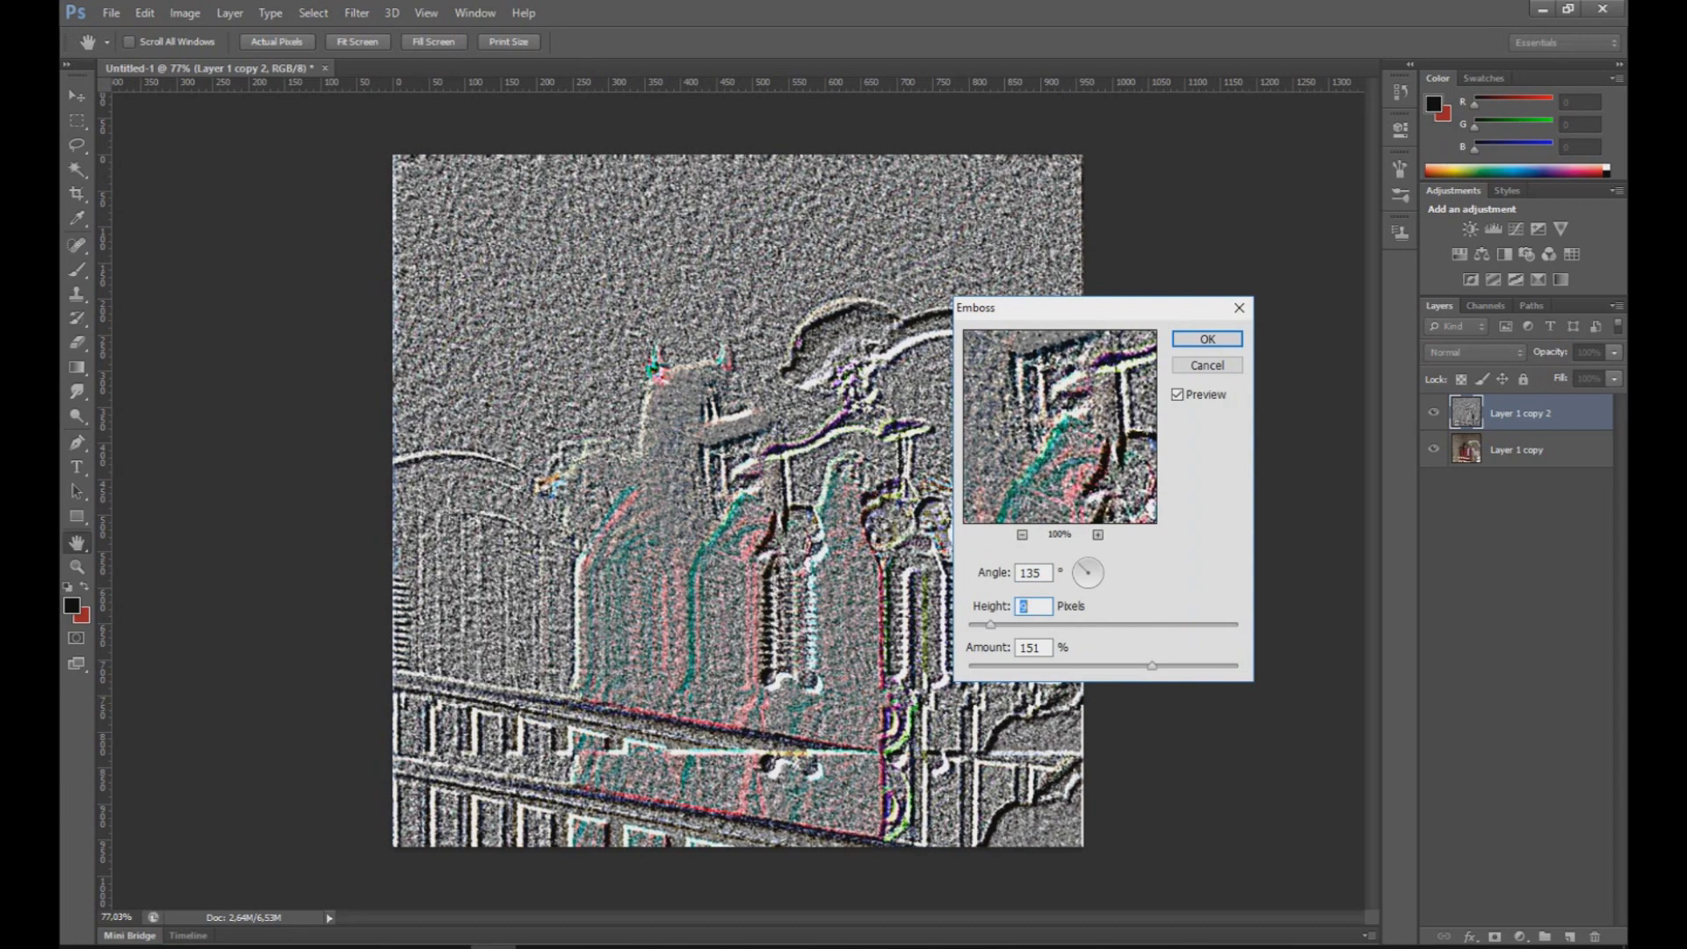
{"action": "key", "text": "shift+Tab"}
{"action": "key", "text": "Up"}
{"action": "key", "text": "Up"}
{"action": "key", "text": "Up"}
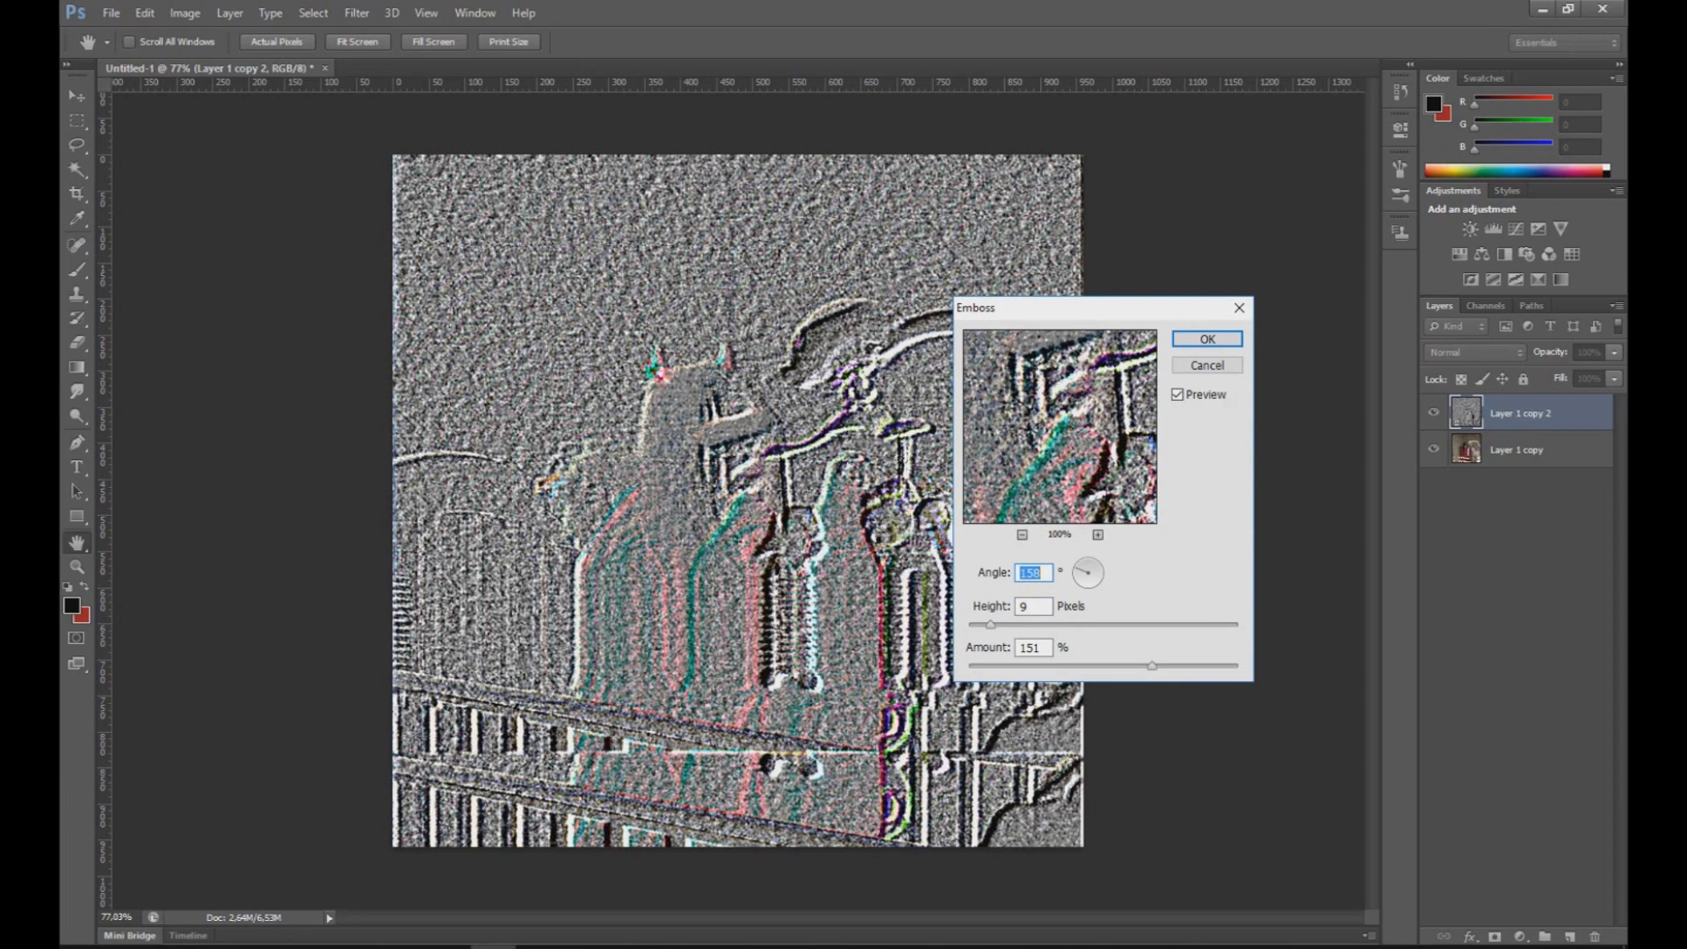
{"action": "key", "text": "shift+Down"}
{"action": "key", "text": "shift+Down"}
{"action": "key", "text": "shift+Down"}
{"action": "key", "text": "Up"}
{"action": "key", "text": "Up"}
{"action": "key", "text": "Up"}
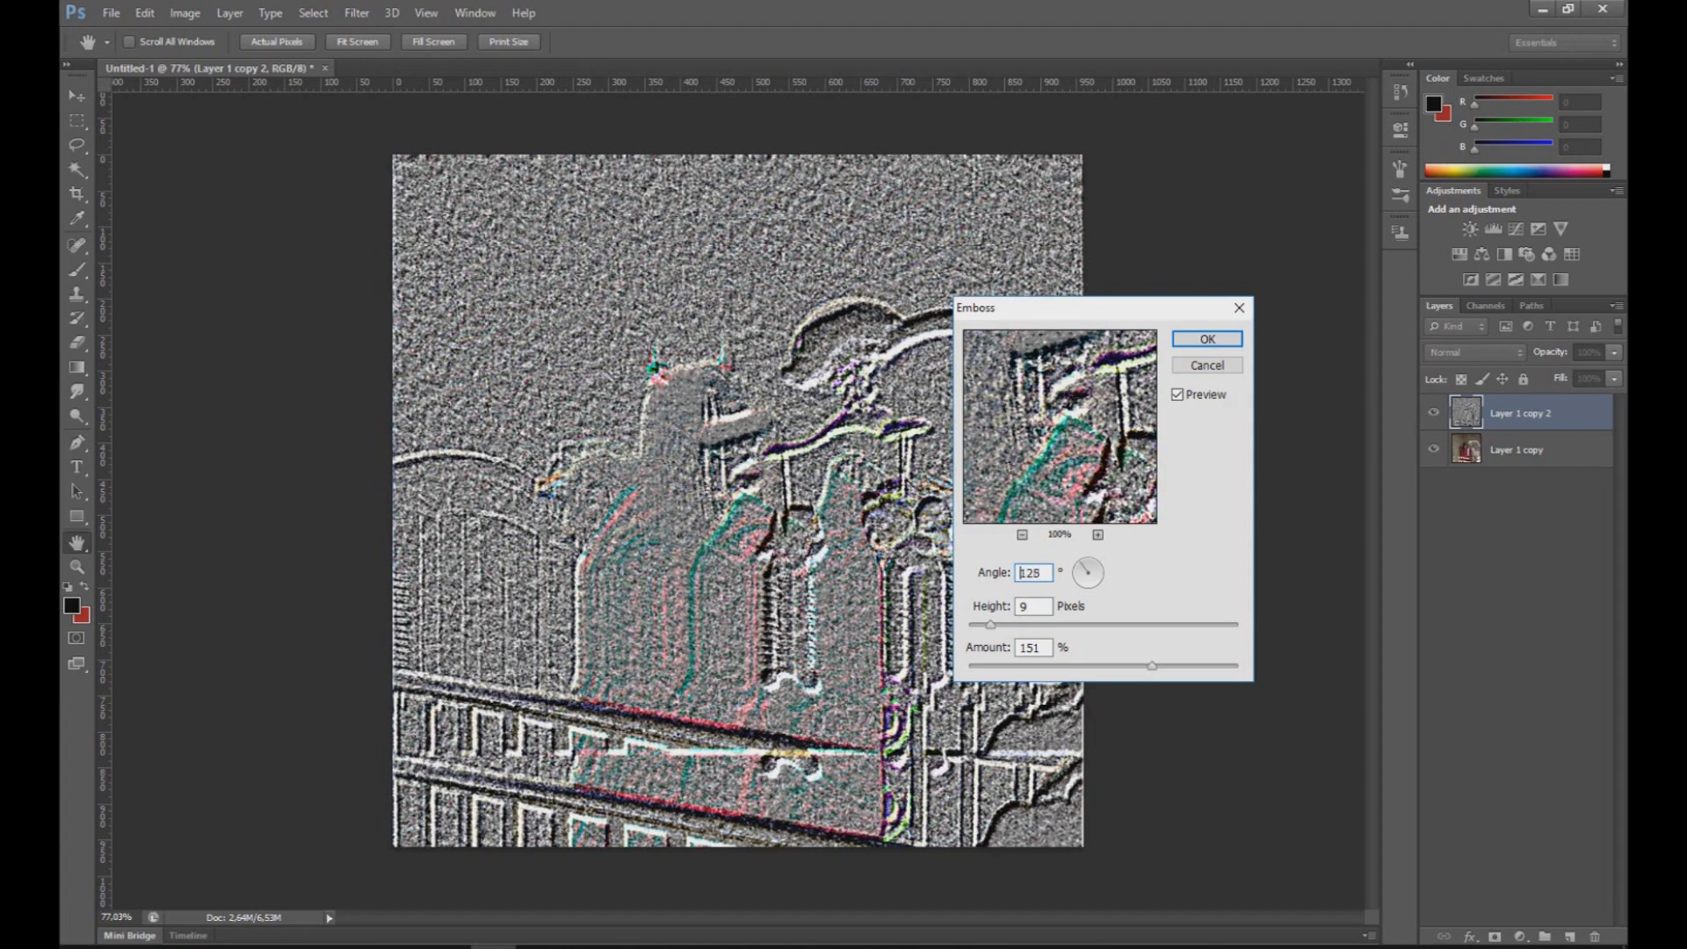
{"action": "key", "text": "Tab"}
{"action": "key", "text": "Tab"}
{"action": "key", "text": "Up"}
{"action": "key", "text": "Up"}
{"action": "key", "text": "Up"}
{"action": "key", "text": "Up"}
{"action": "key", "text": "Up"}
{"action": "key", "text": "Up"}
{"action": "key", "text": "Return"}
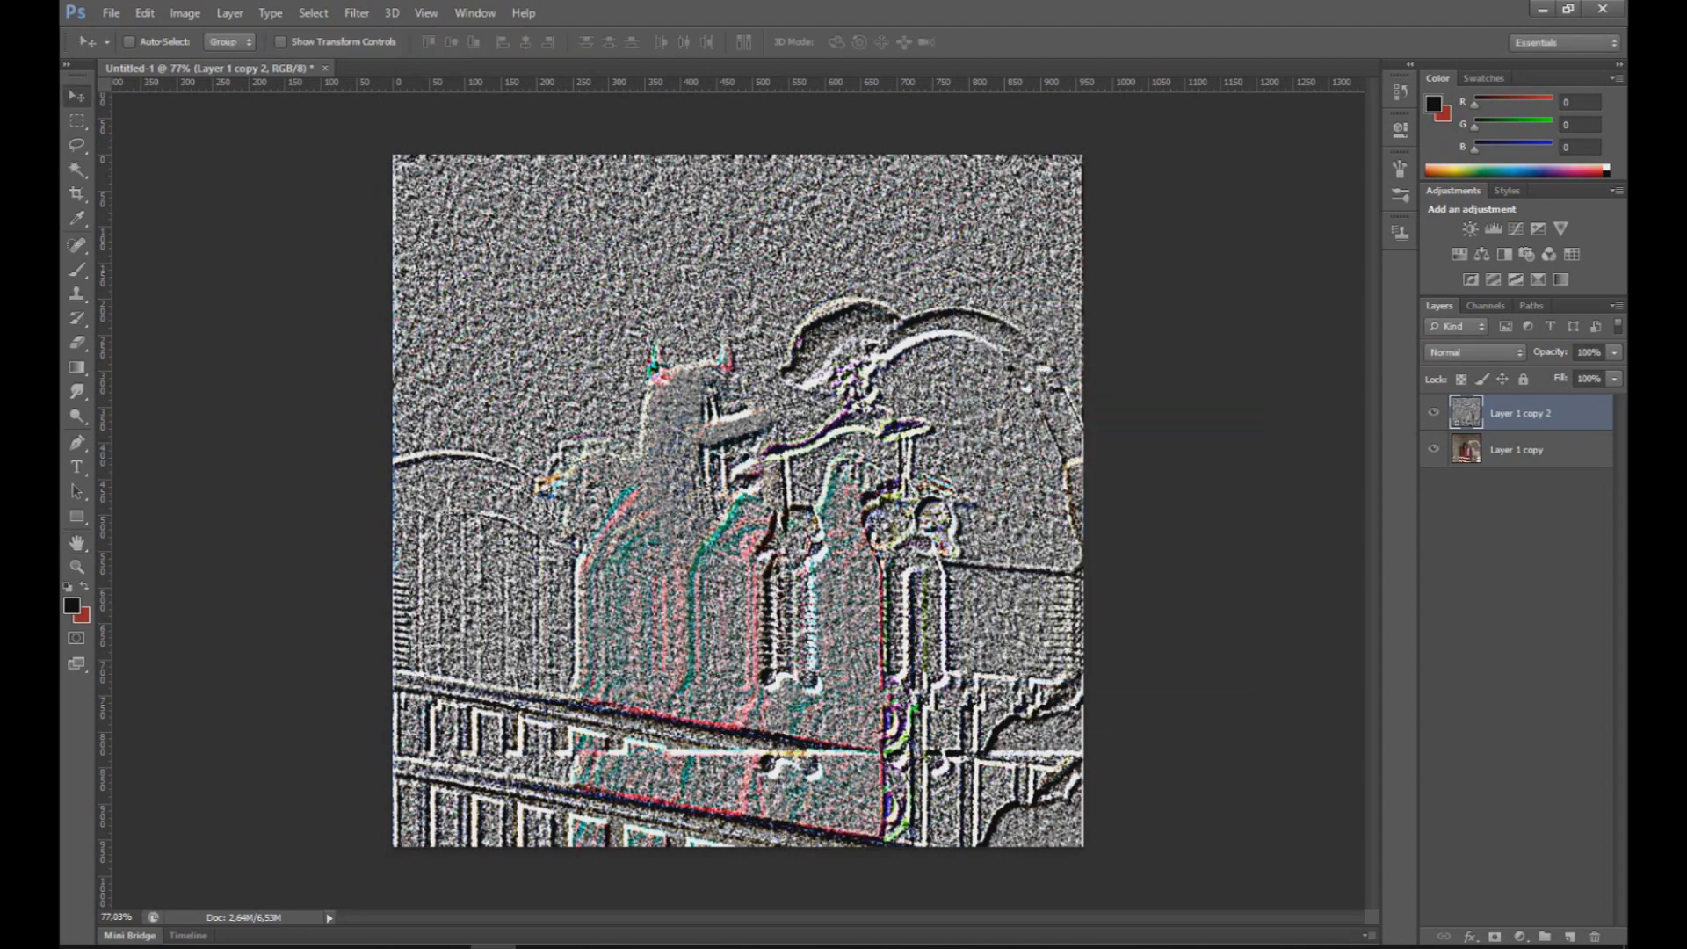
{"action": "double_click", "coordinate": [1546, 413]}
{"action": "left_click", "coordinate": [1353, 361]}
Step: Blend the embossed layer in Overlay mode at 88% opacity
{"action": "left_click", "coordinate": [1344, 632]}
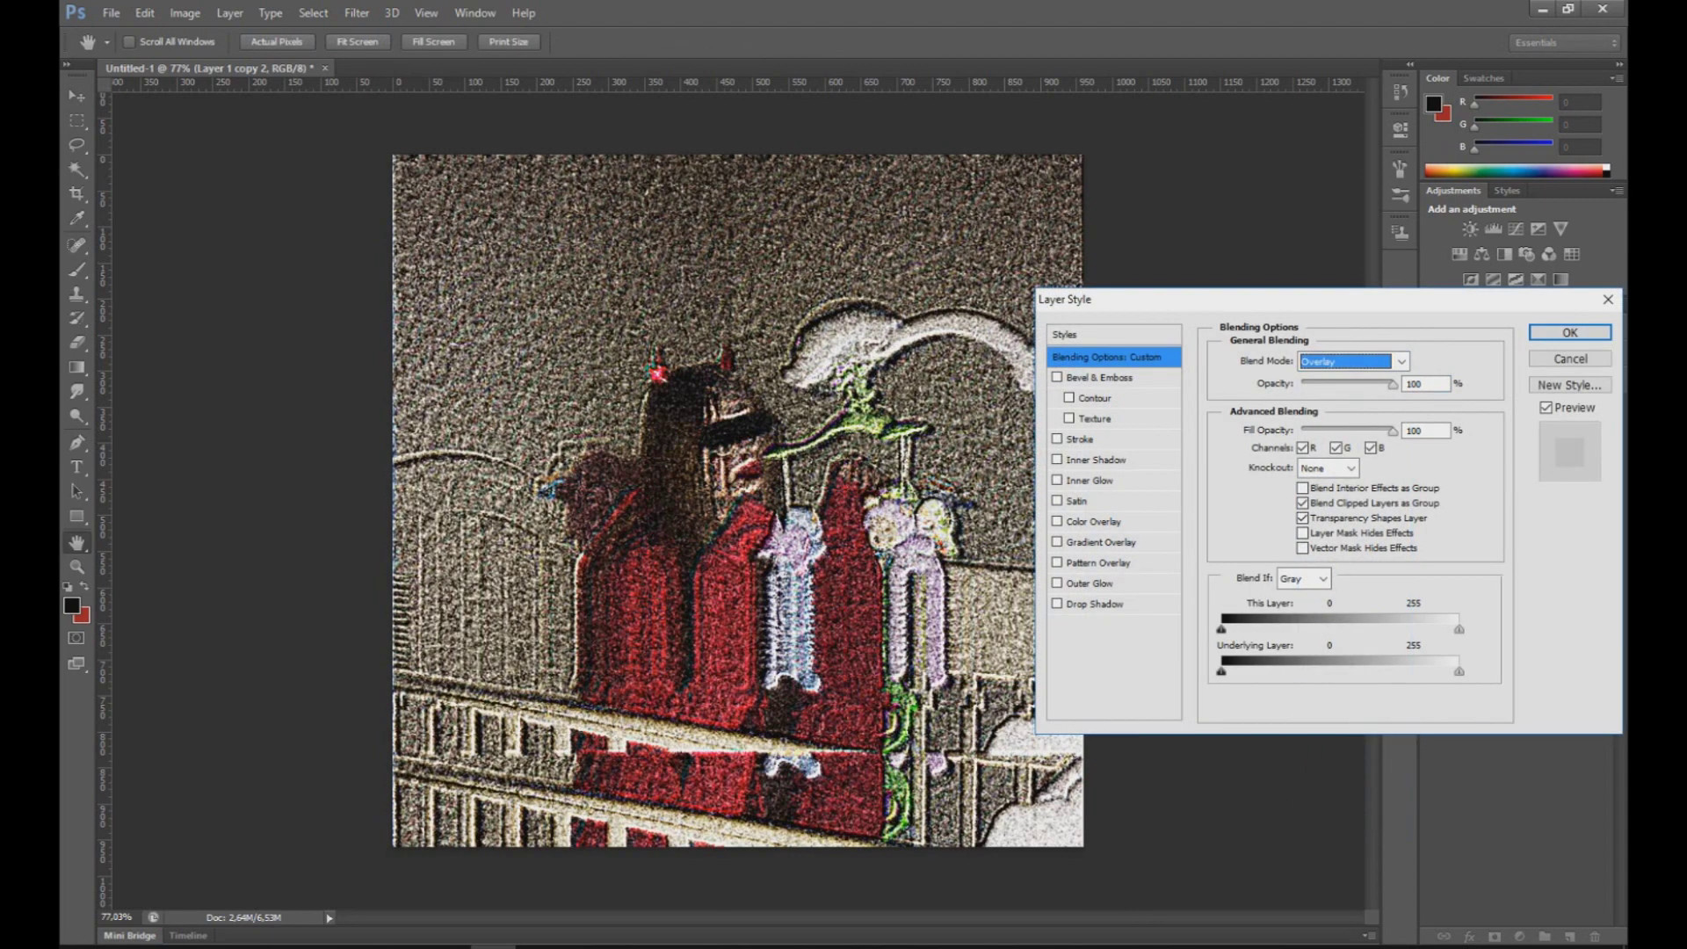
{"action": "key", "text": "Tab"}
{"action": "key", "text": "Down"}
{"action": "key", "text": "Down"}
{"action": "key", "text": "Down"}
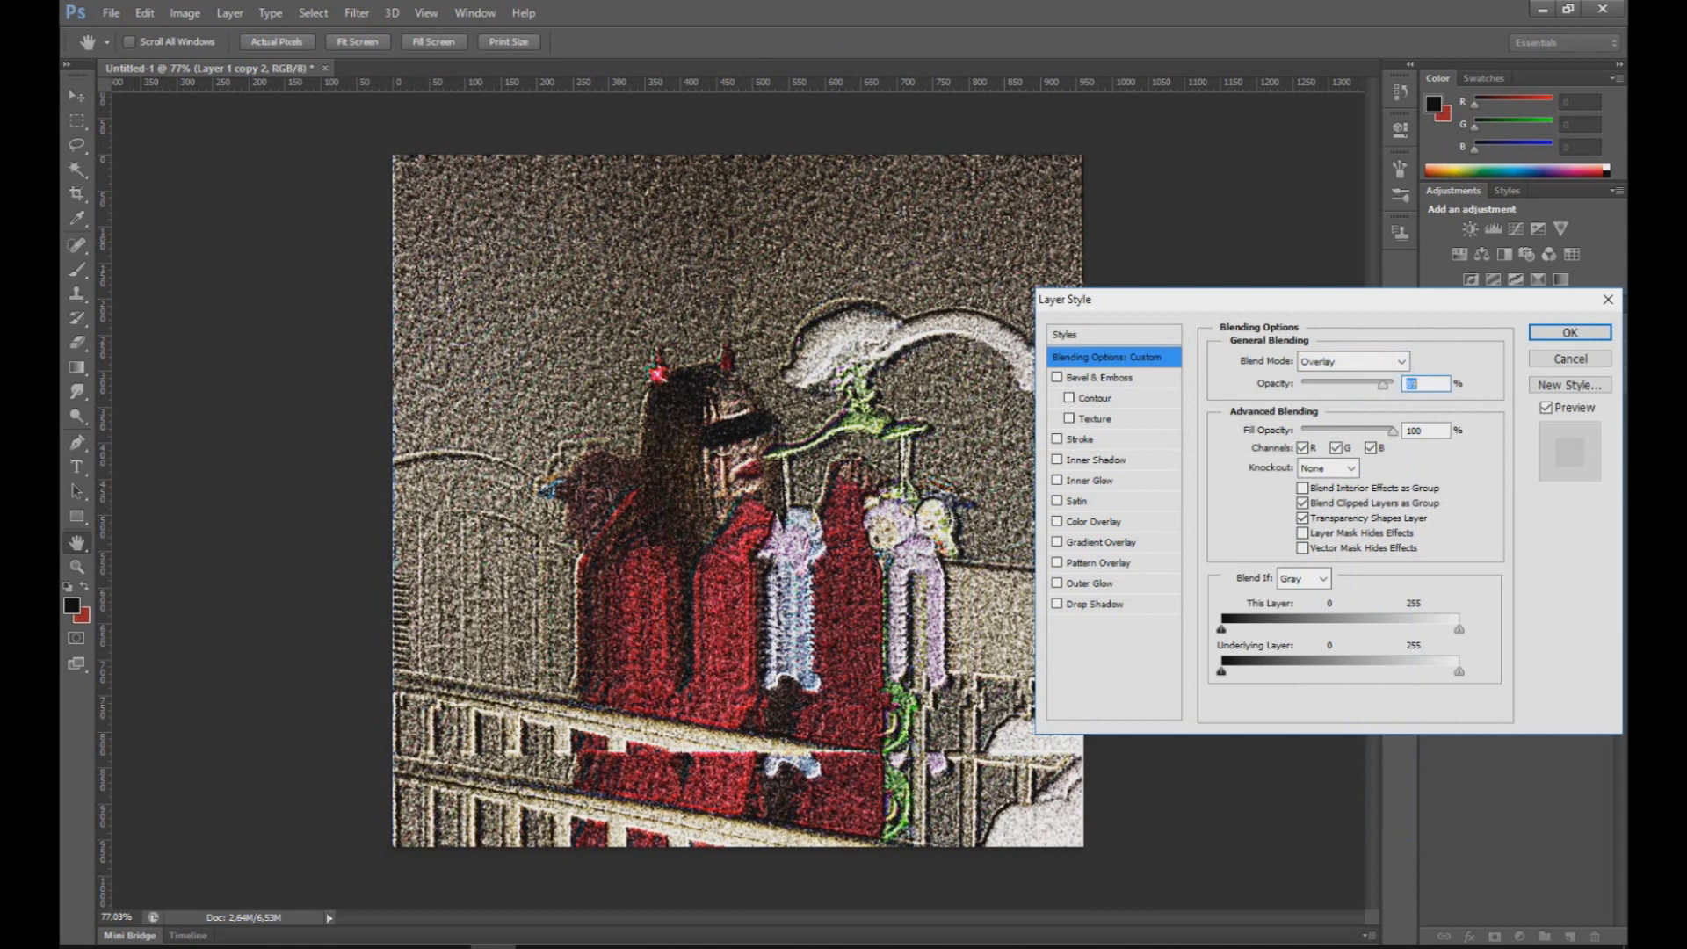
{"action": "key", "text": "Return"}
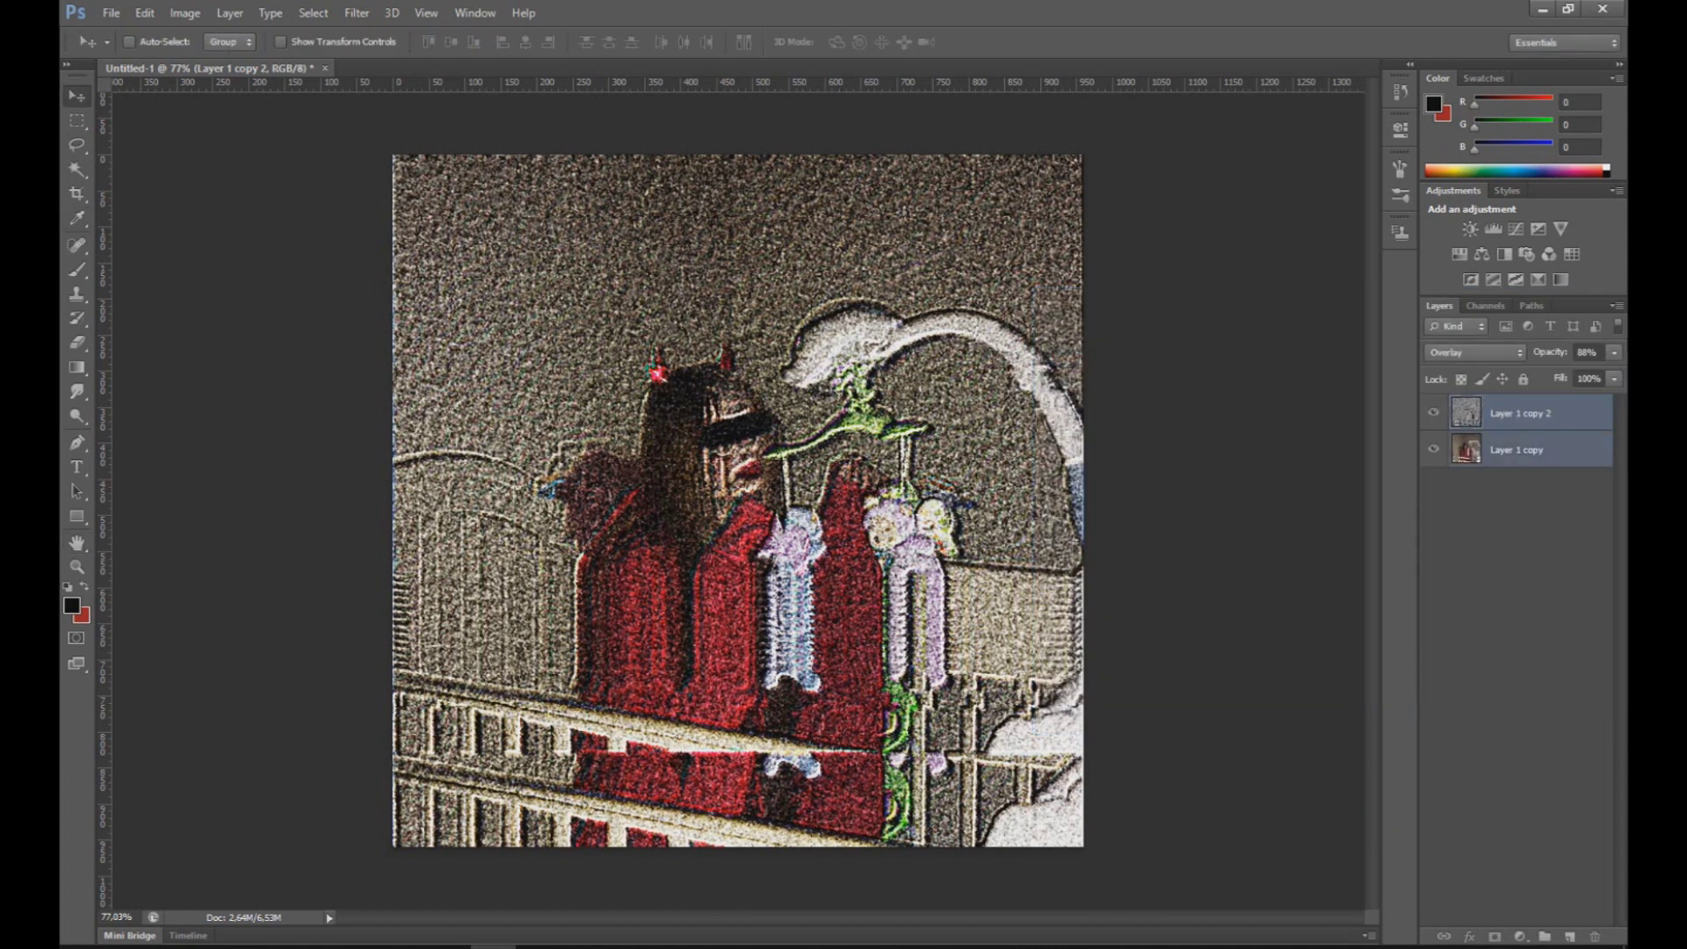
Step: Merge the embossed layer and the photo layer into a single Layer 1 copy 2
{"action": "key", "text": "alt+shift+bracketleft"}
{"action": "right_click", "coordinate": [1511, 430]}
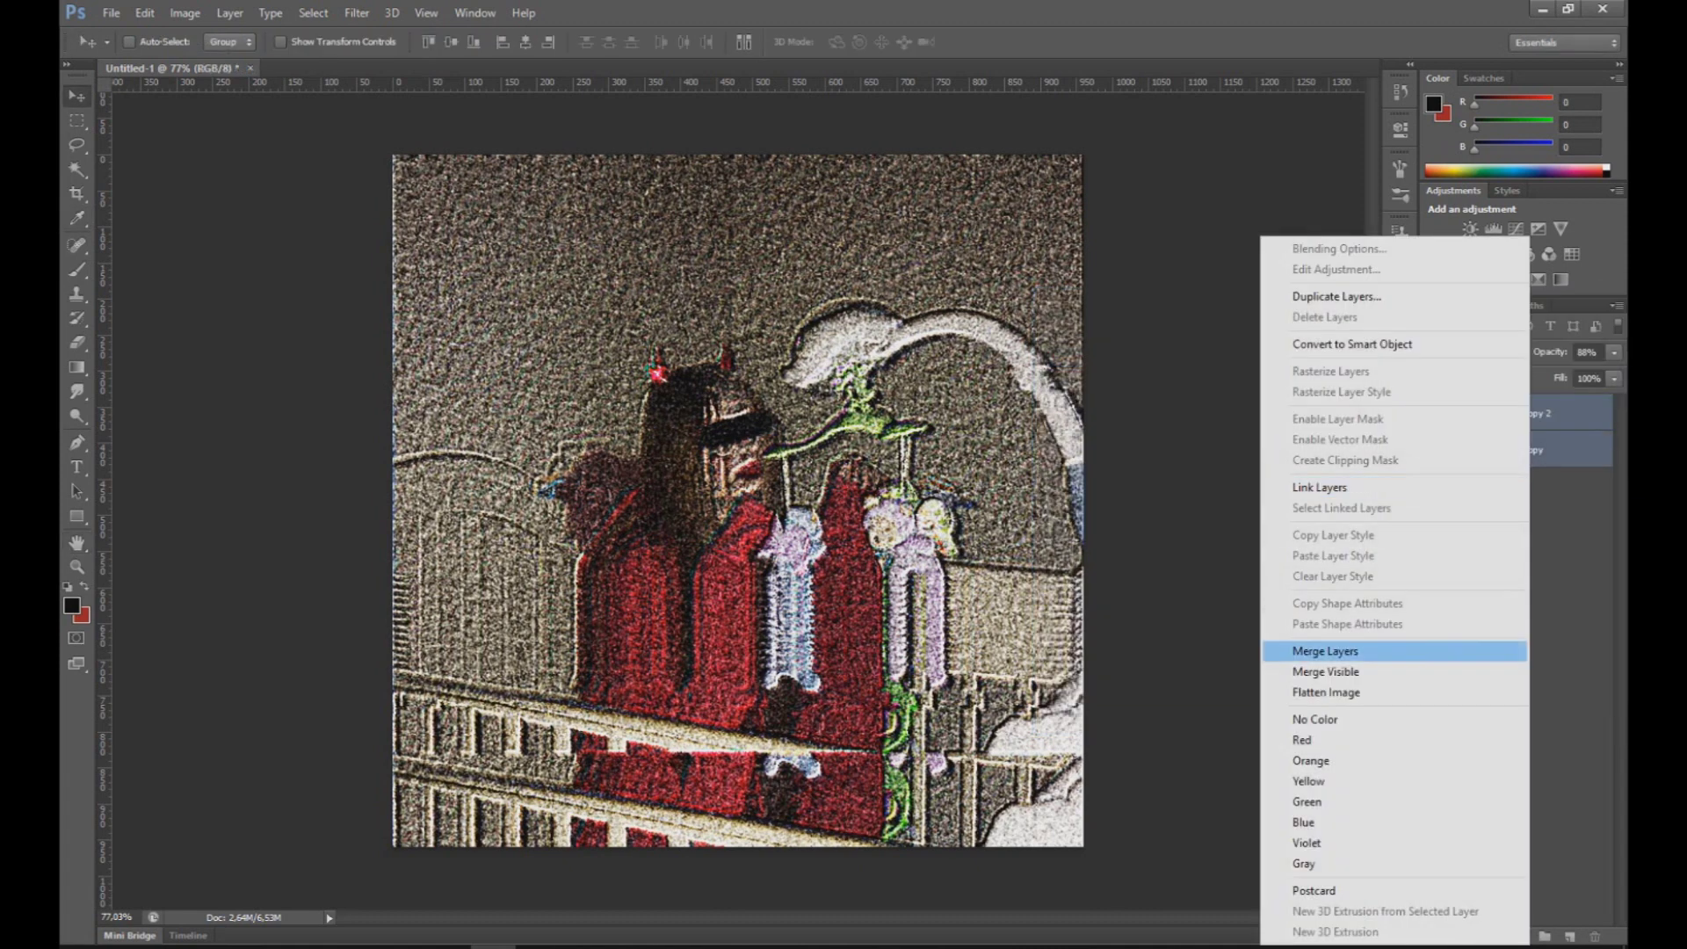
{"action": "left_click", "coordinate": [1300, 650]}
{"action": "scroll", "coordinate": [738, 501], "scroll_direction": "down", "scroll_amount": 2}
{"action": "scroll", "coordinate": [738, 501], "scroll_direction": "down", "scroll_amount": 1}
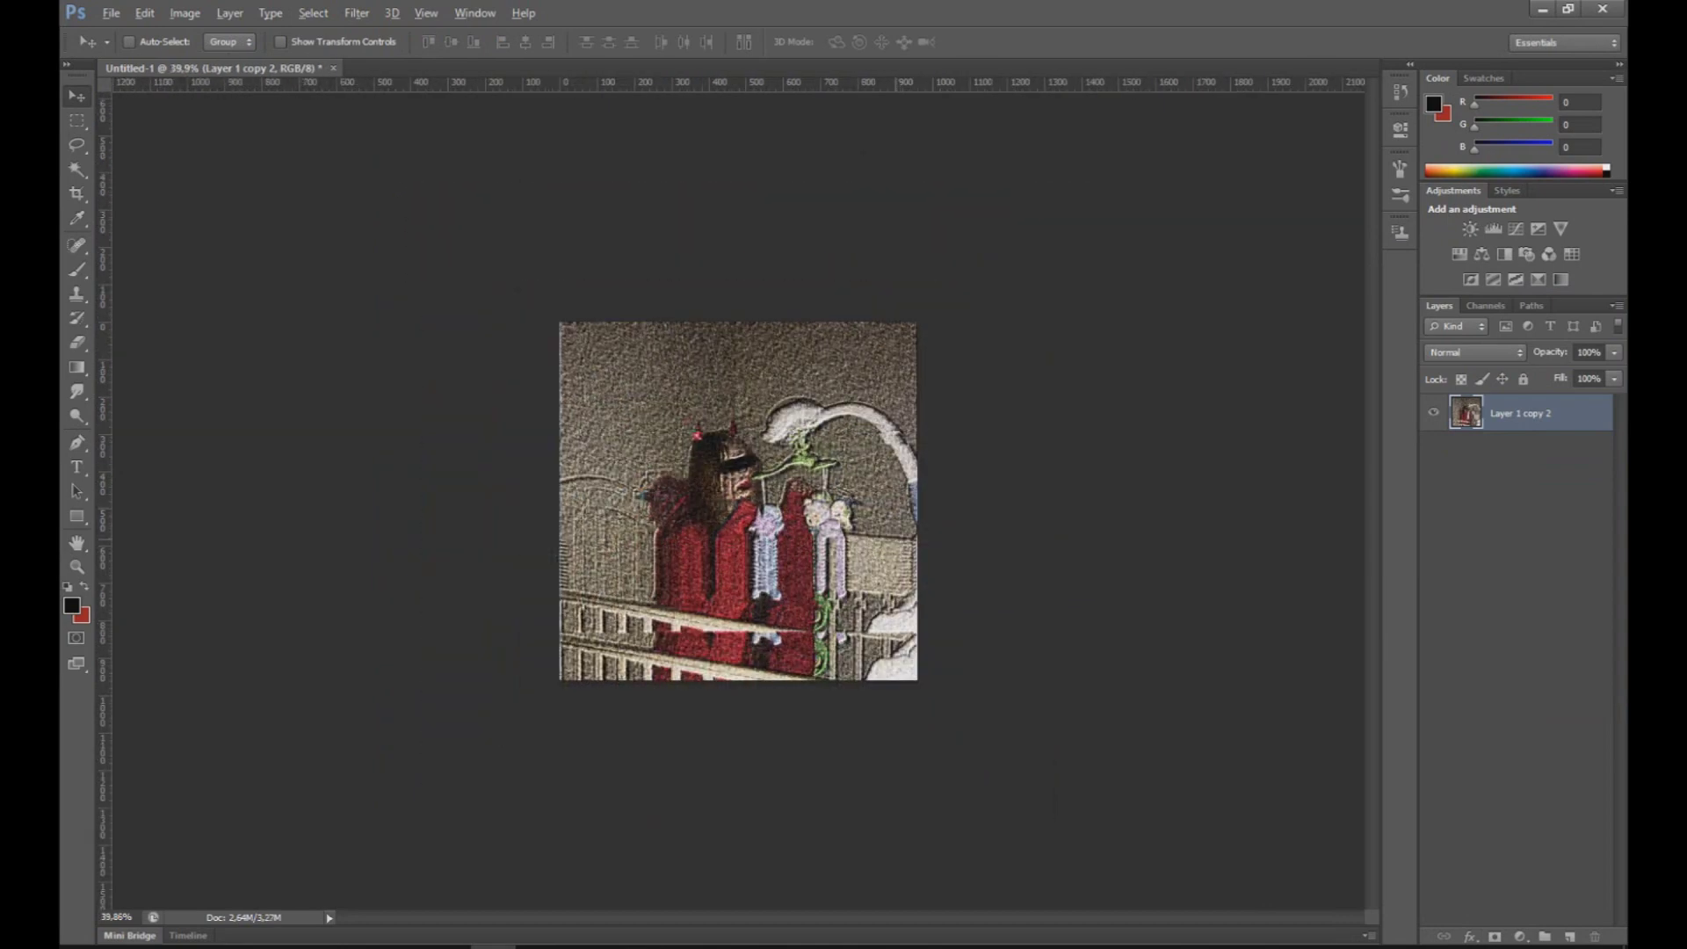
{"action": "scroll", "coordinate": [739, 503], "scroll_direction": "up", "scroll_amount": 2}
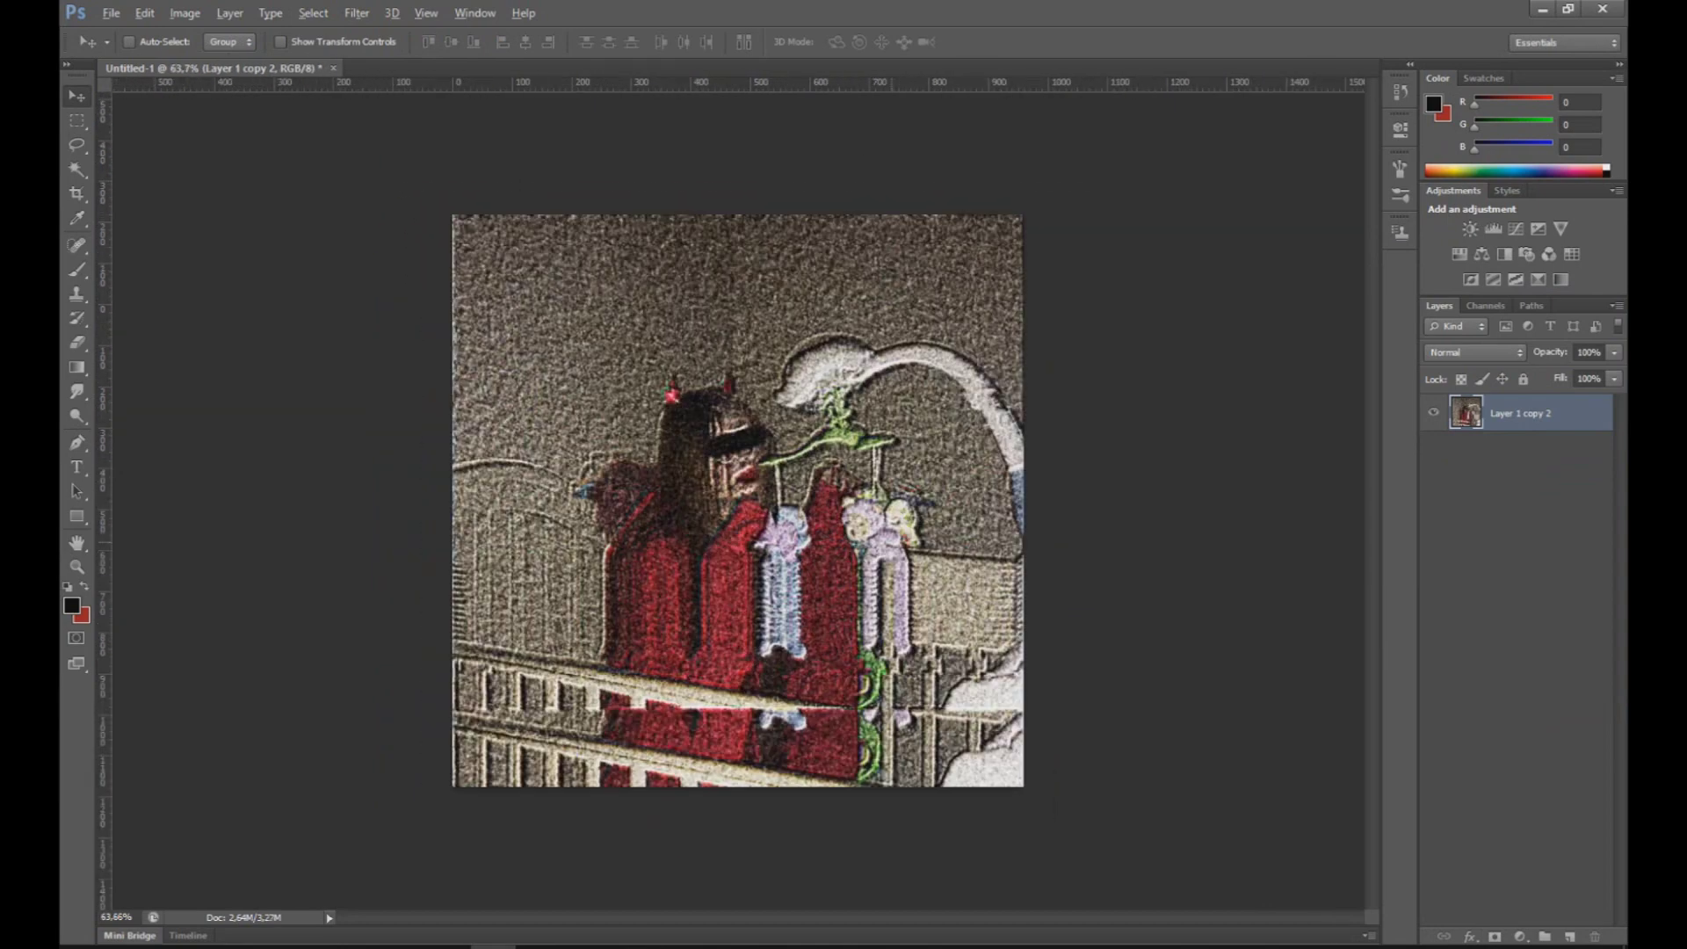
{"action": "scroll", "coordinate": [739, 503], "scroll_direction": "up", "scroll_amount": 2}
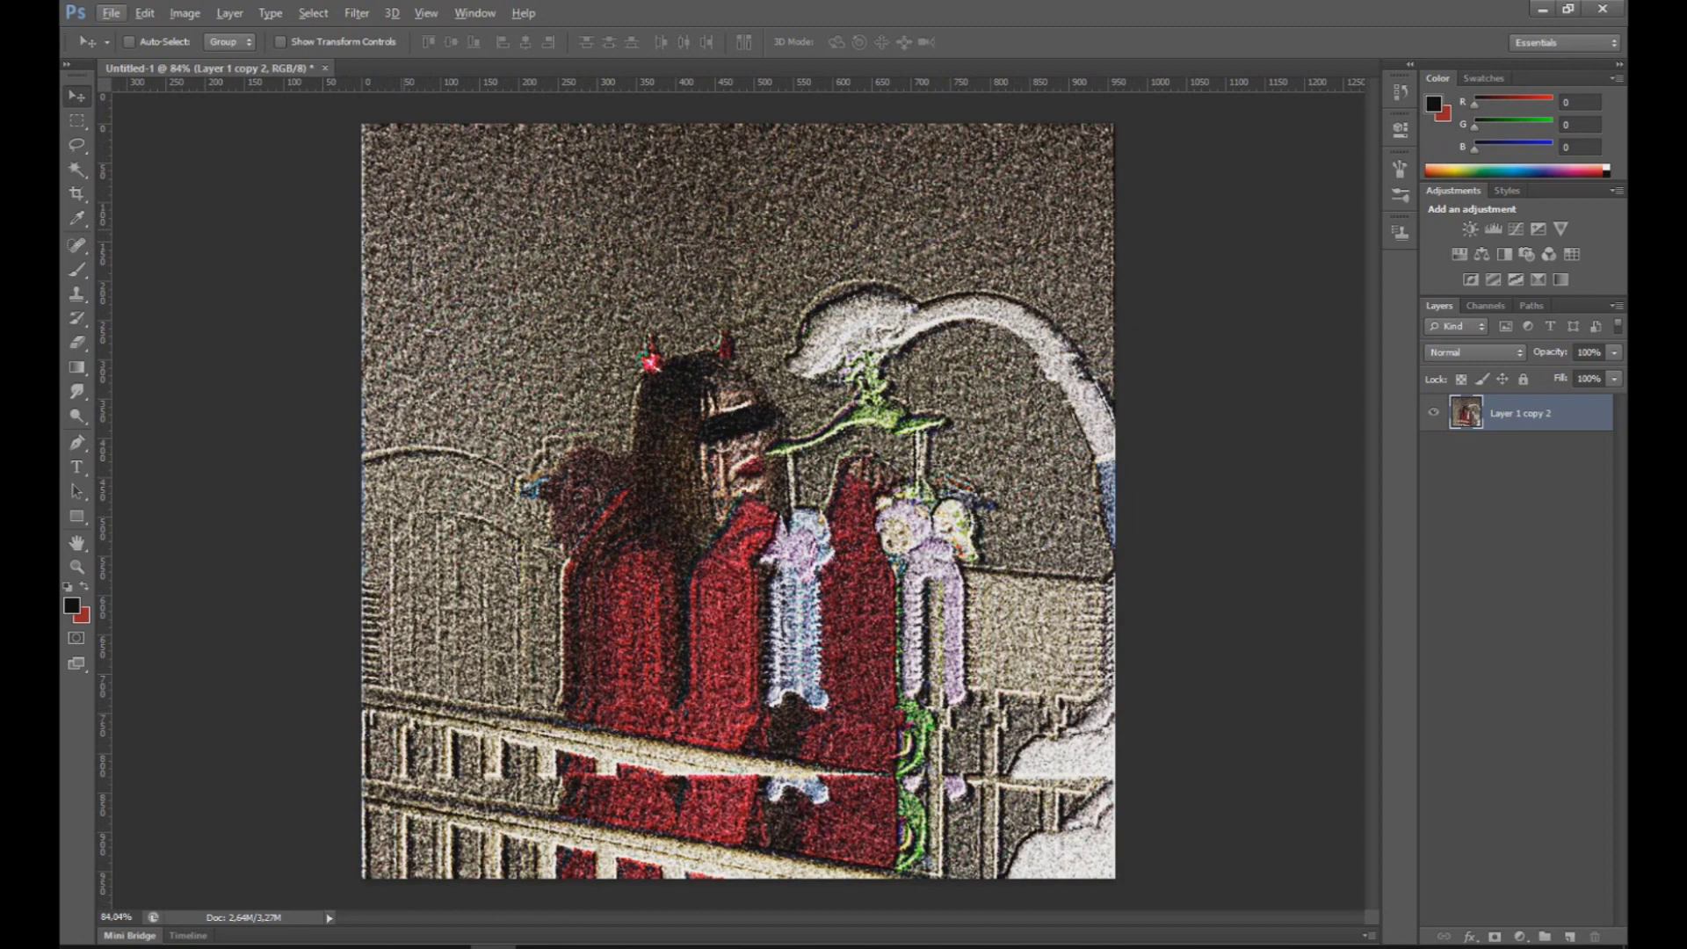
{"action": "scroll", "coordinate": [738, 500], "scroll_direction": "down", "scroll_amount": 1}
Step: Add red 'BAD TRIP' text, enlarge it, and place it at the image's top-left
{"action": "left_click", "coordinate": [76, 466]}
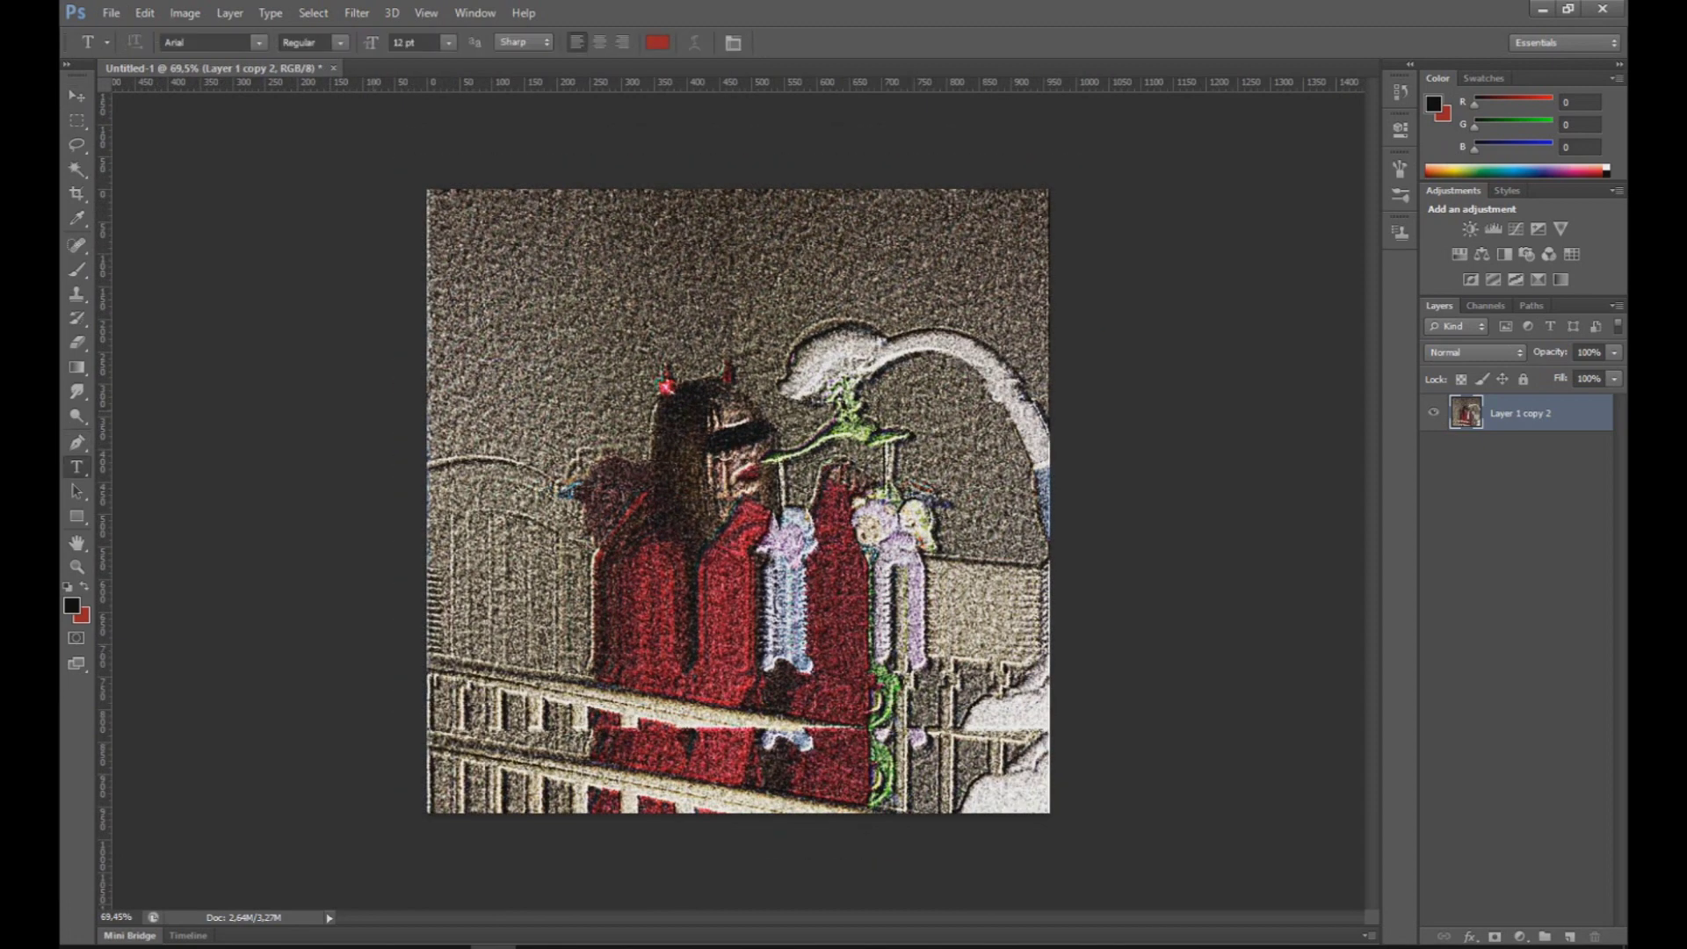
{"action": "left_click", "coordinate": [738, 501]}
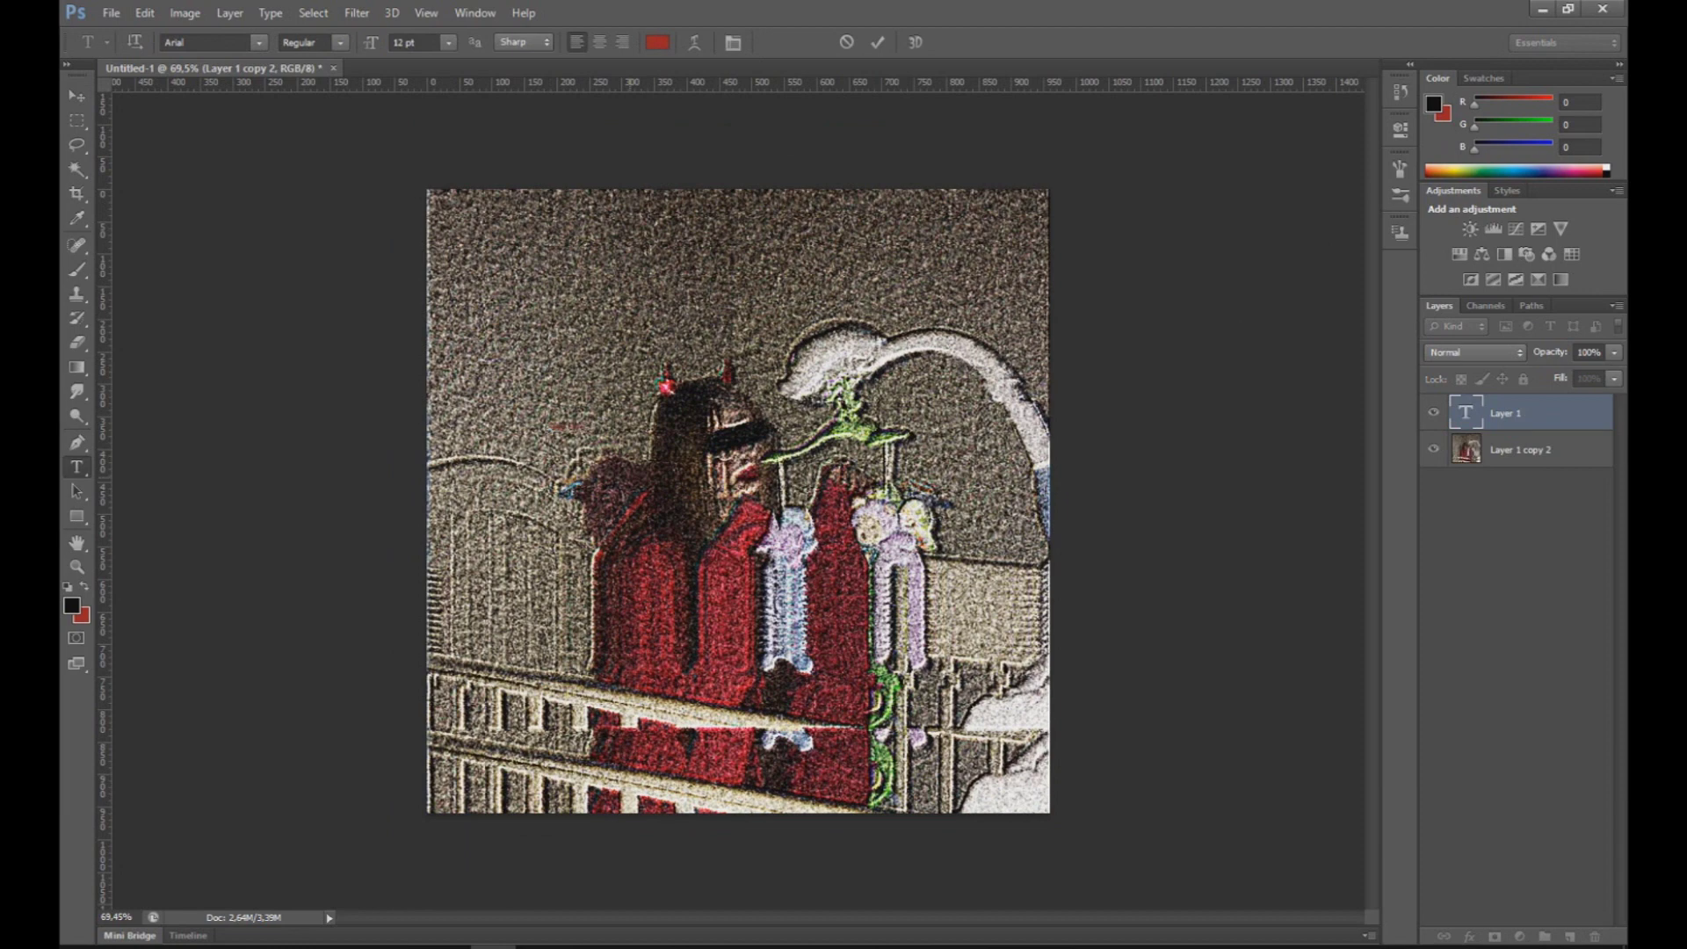
{"action": "type", "text": "BAD TRIP"}
{"action": "key", "text": "ctrl+Return"}
{"action": "key", "text": "ctrl+t"}
{"action": "left_click_drag", "start_coordinate": [586, 434], "coordinate": [736, 450]}
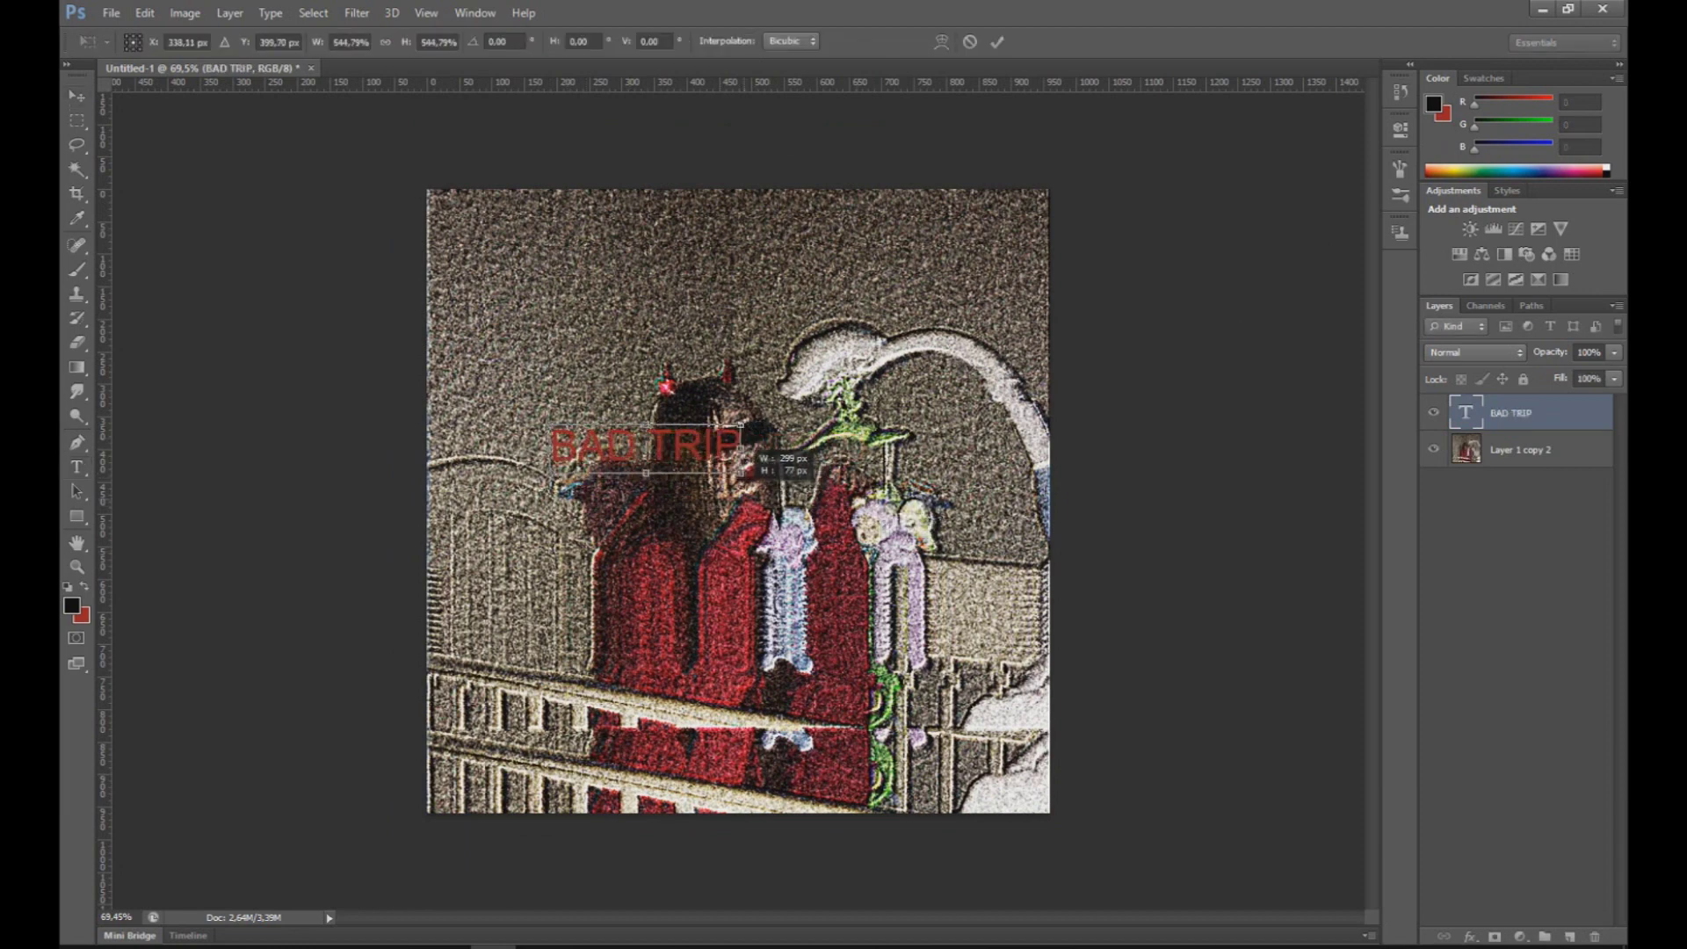
{"action": "key", "text": "Return"}
{"action": "left_click_drag", "start_coordinate": [736, 450], "coordinate": [629, 241]}
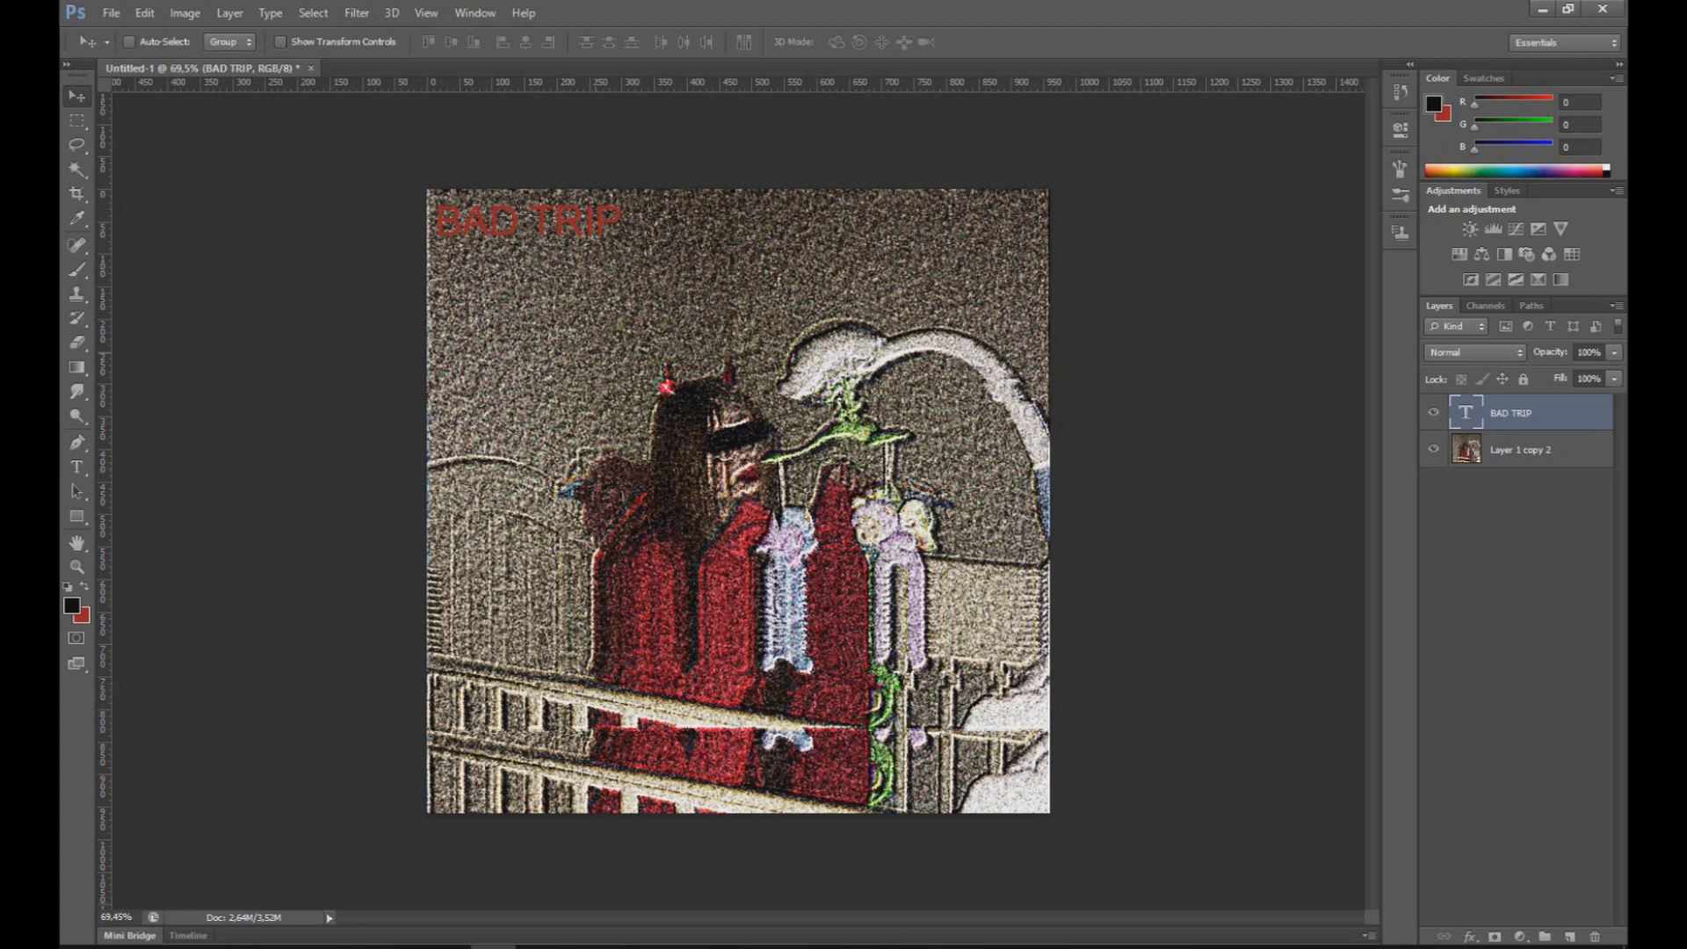
Step: Duplicate the BAD TRIP line into copies stacked below the first
{"action": "key", "text": "ctrl+j"}
{"action": "left_click_drag", "start_coordinate": [470, 230], "coordinate": [470, 354]}
{"action": "key", "text": "ctrl+j"}
{"action": "key", "text": "ctrl+j"}
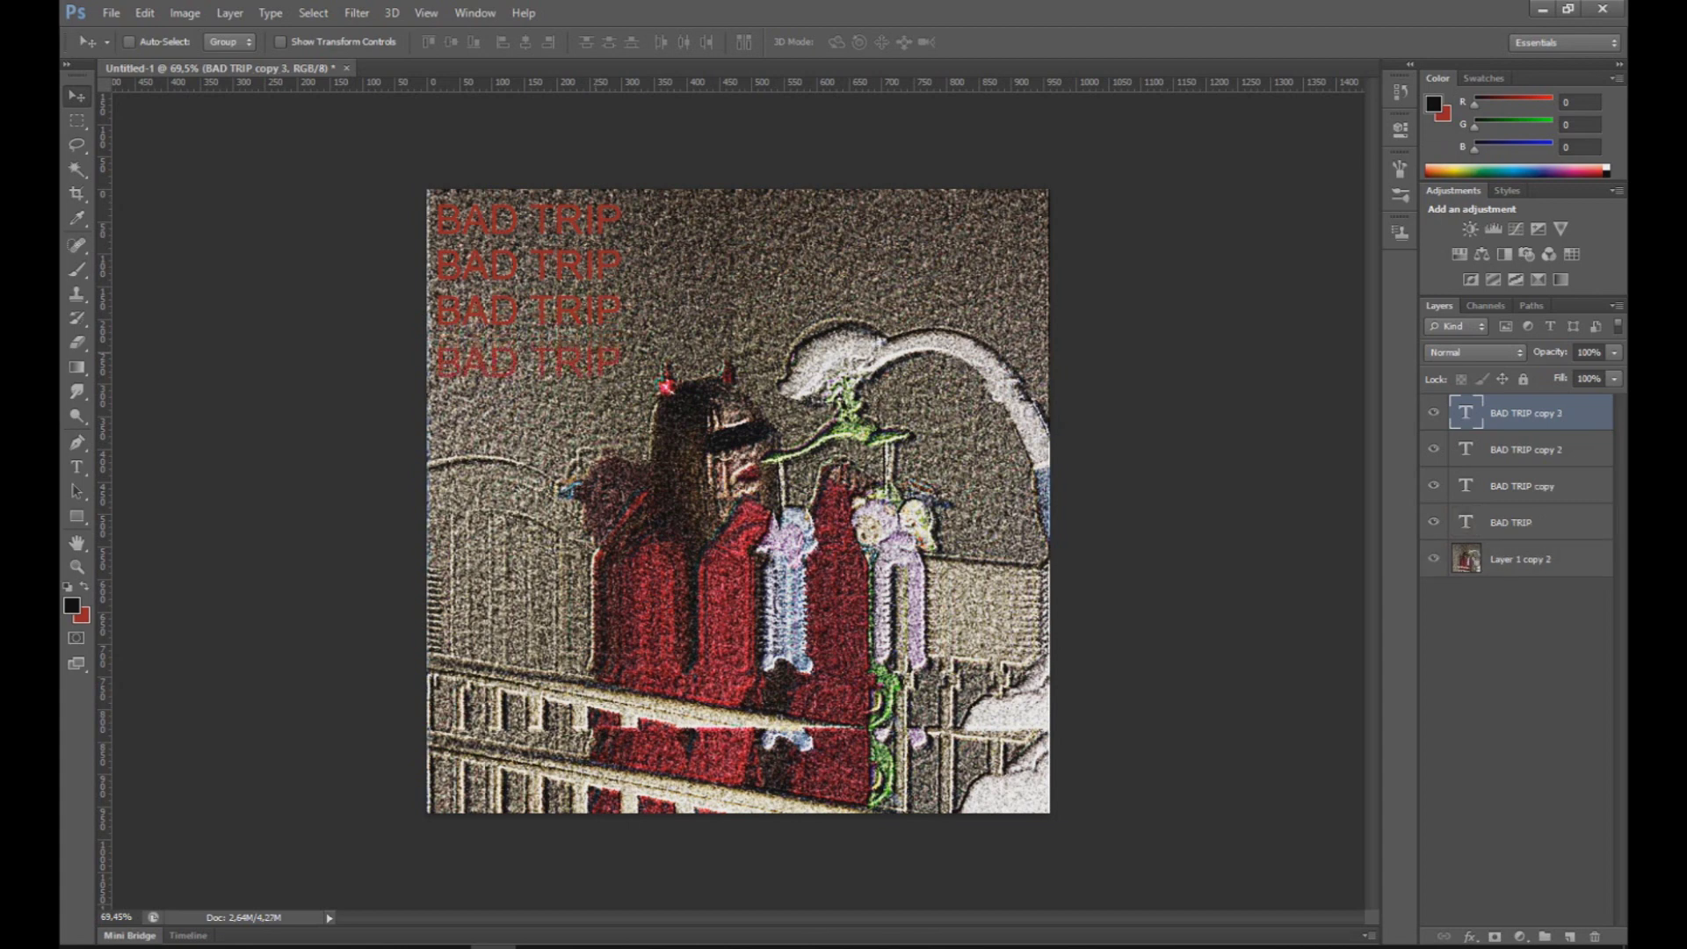
{"action": "key", "text": "ctrl+j"}
Step: Finish the BAD TRIP column, group all text layers into Group 1, and drag an offset copy
{"action": "left_click_drag", "start_coordinate": [470, 361], "coordinate": [475, 771]}
{"action": "key", "text": "ctrl+j"}
{"action": "key", "text": "ctrl+j"}
{"action": "key", "text": "ctrl+j"}
{"action": "key", "text": "ctrl+j"}
{"action": "key", "text": "ctrl+j"}
{"action": "key", "text": "ctrl+j"}
{"action": "key", "text": "ctrl+j"}
{"action": "key", "text": "ctrl+j"}
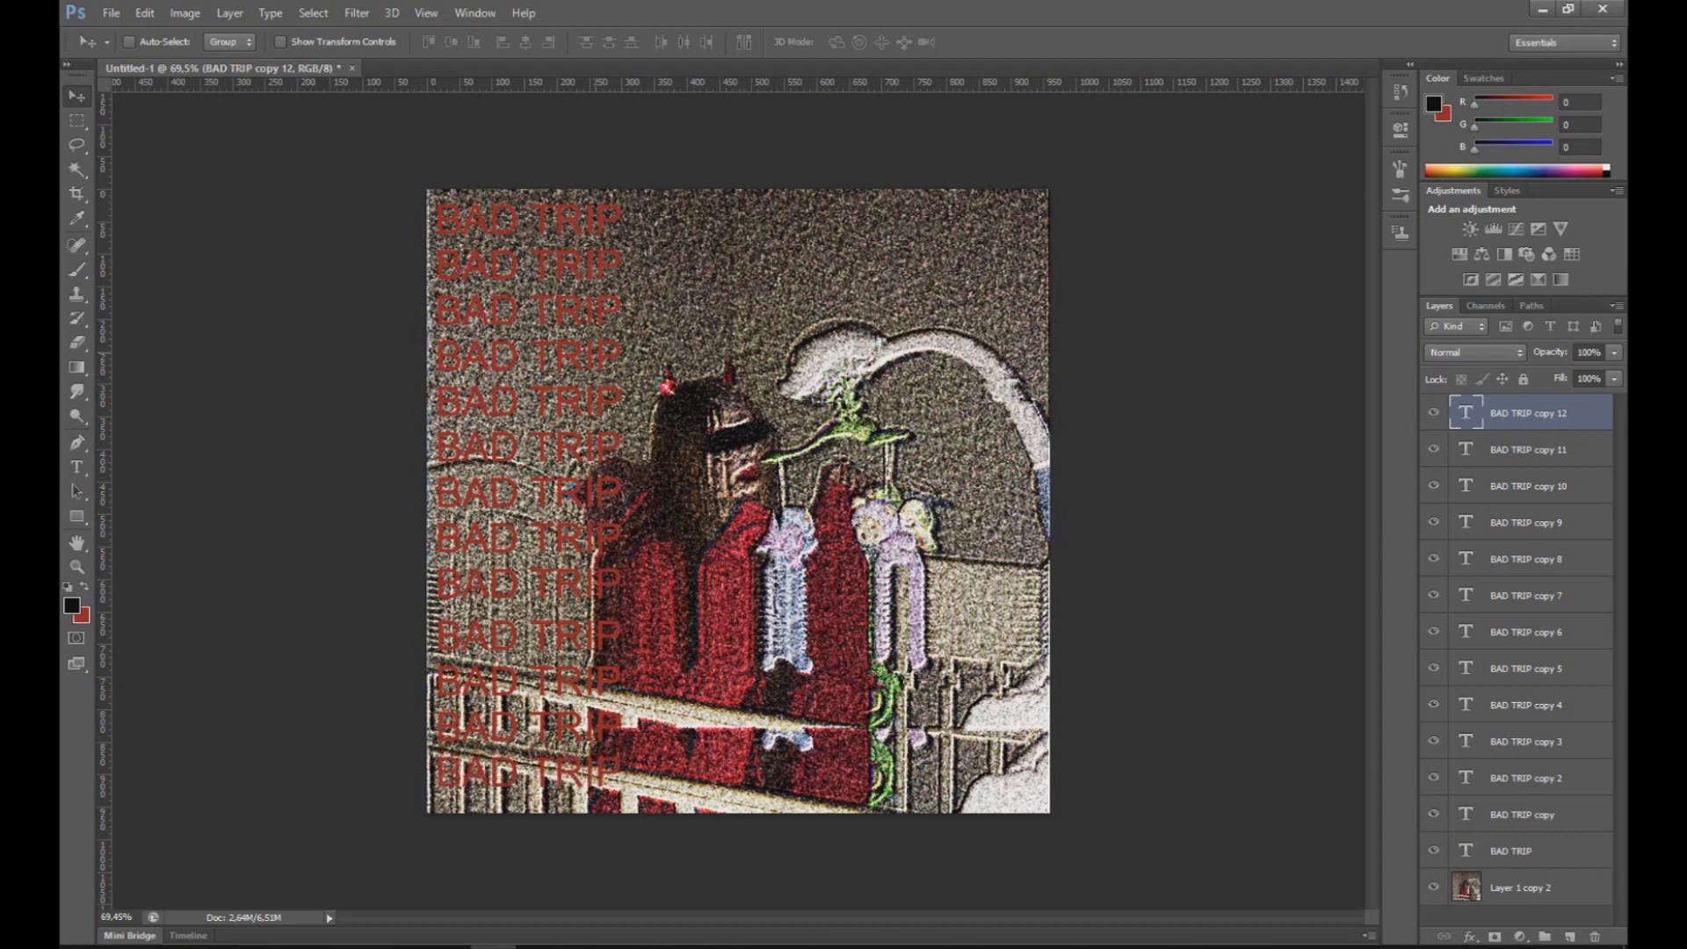
{"action": "key", "text": "ctrl+g"}
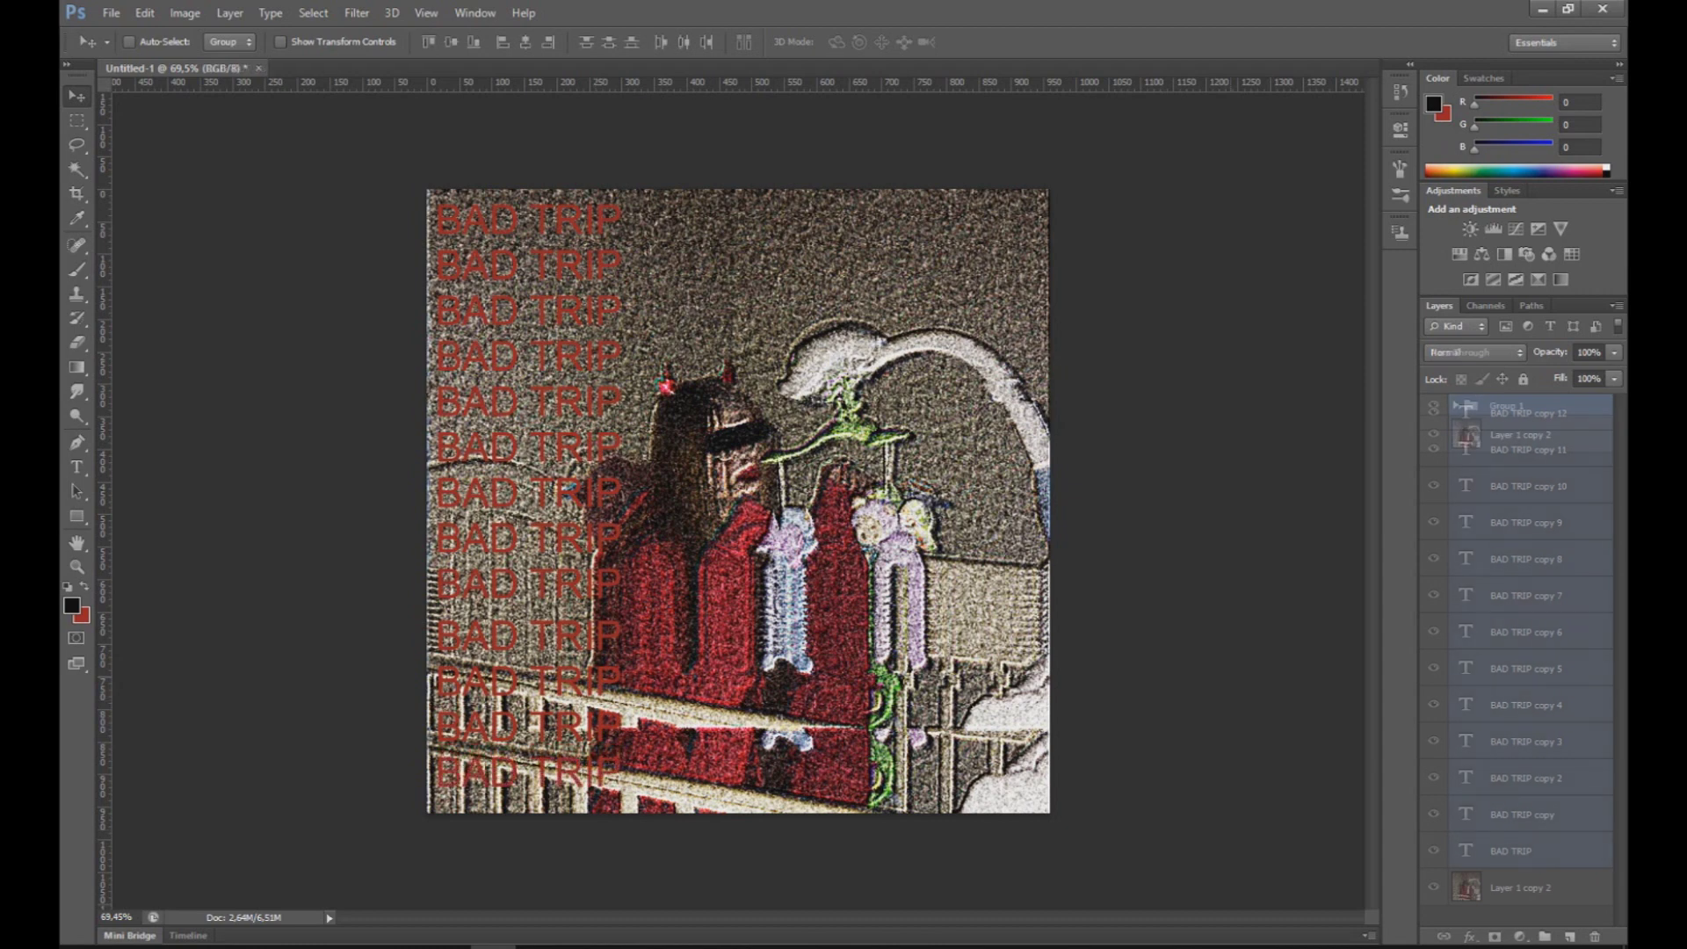
{"action": "left_click_drag", "start_coordinate": [569, 488], "coordinate": [712, 497]}
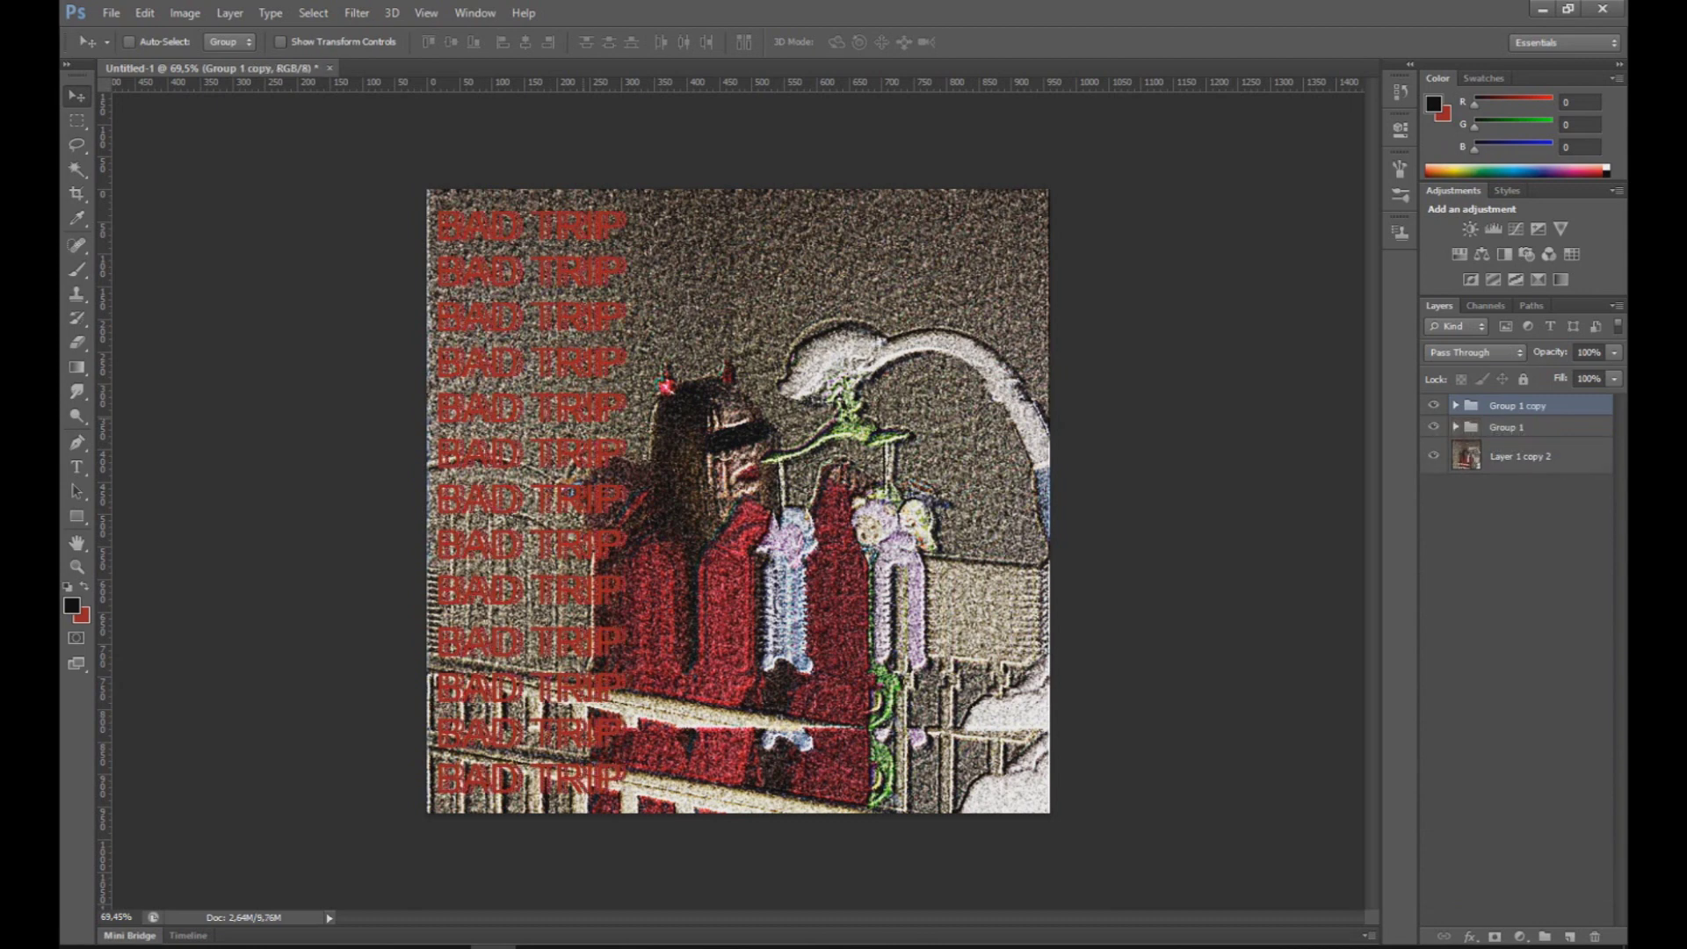
Step: Add a third BAD TRIP column on the right and merge all three groups into Group 1 copy 2
{"action": "mouse_move", "coordinate": [713, 496]}
{"action": "left_mouse_down"}
{"action": "mouse_move", "coordinate": [1023, 496]}
{"action": "mouse_move", "coordinate": [1004, 496]}
{"action": "left_mouse_up"}
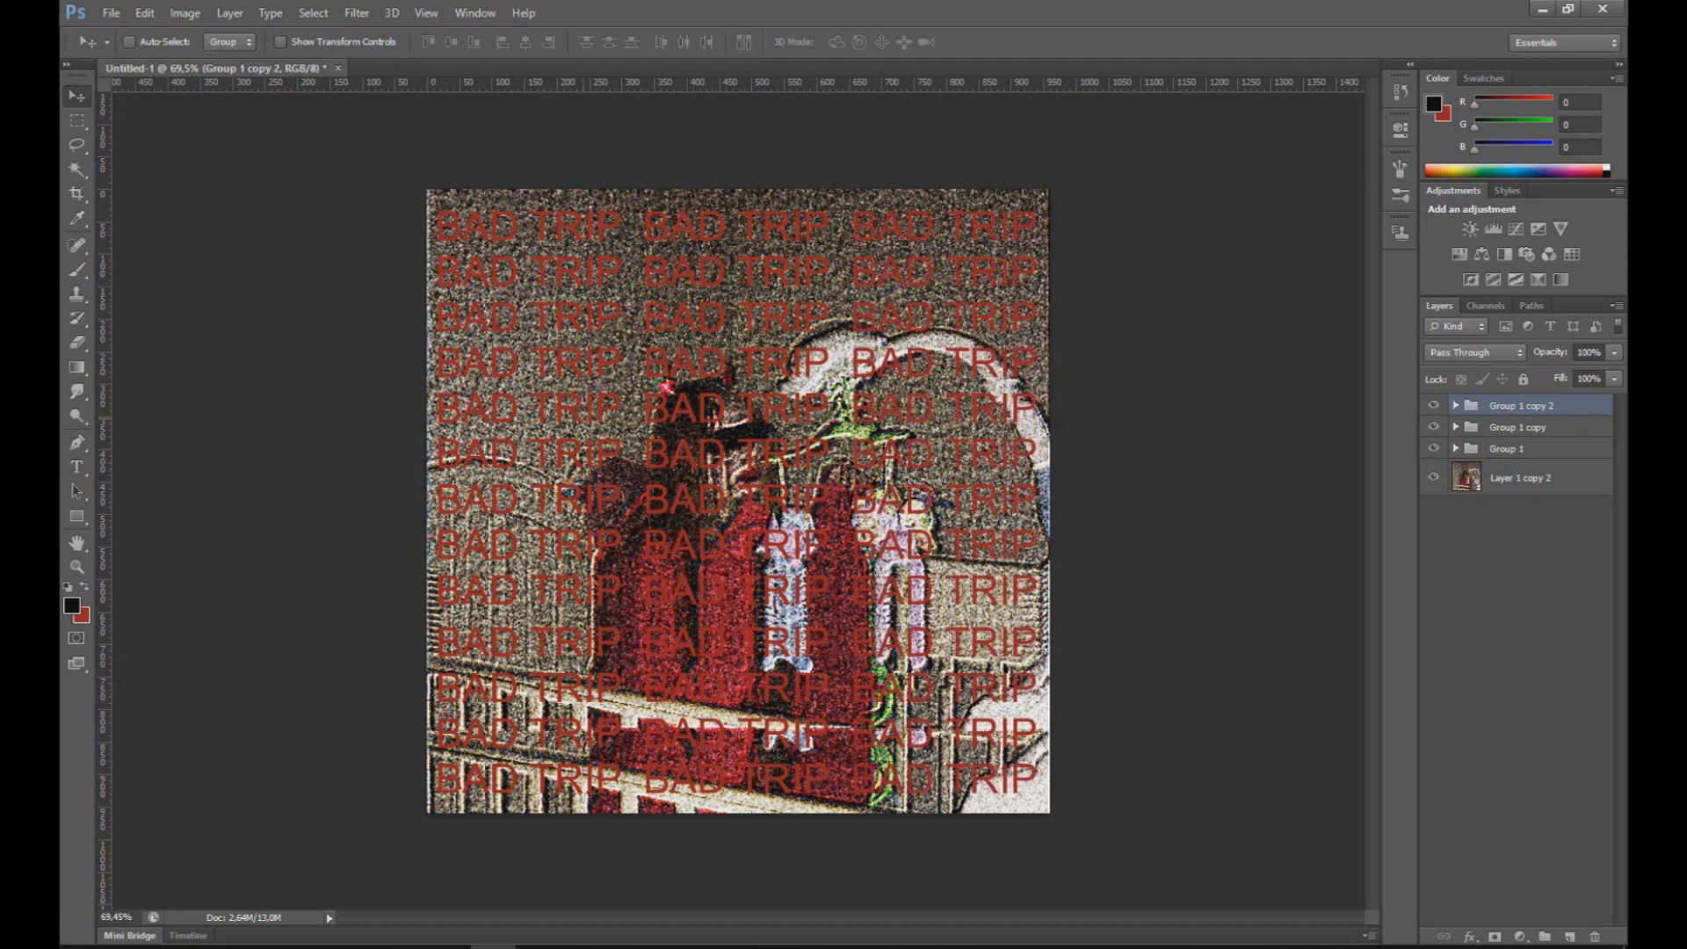
{"action": "scroll", "coordinate": [738, 500], "scroll_direction": "down", "scroll_amount": 1}
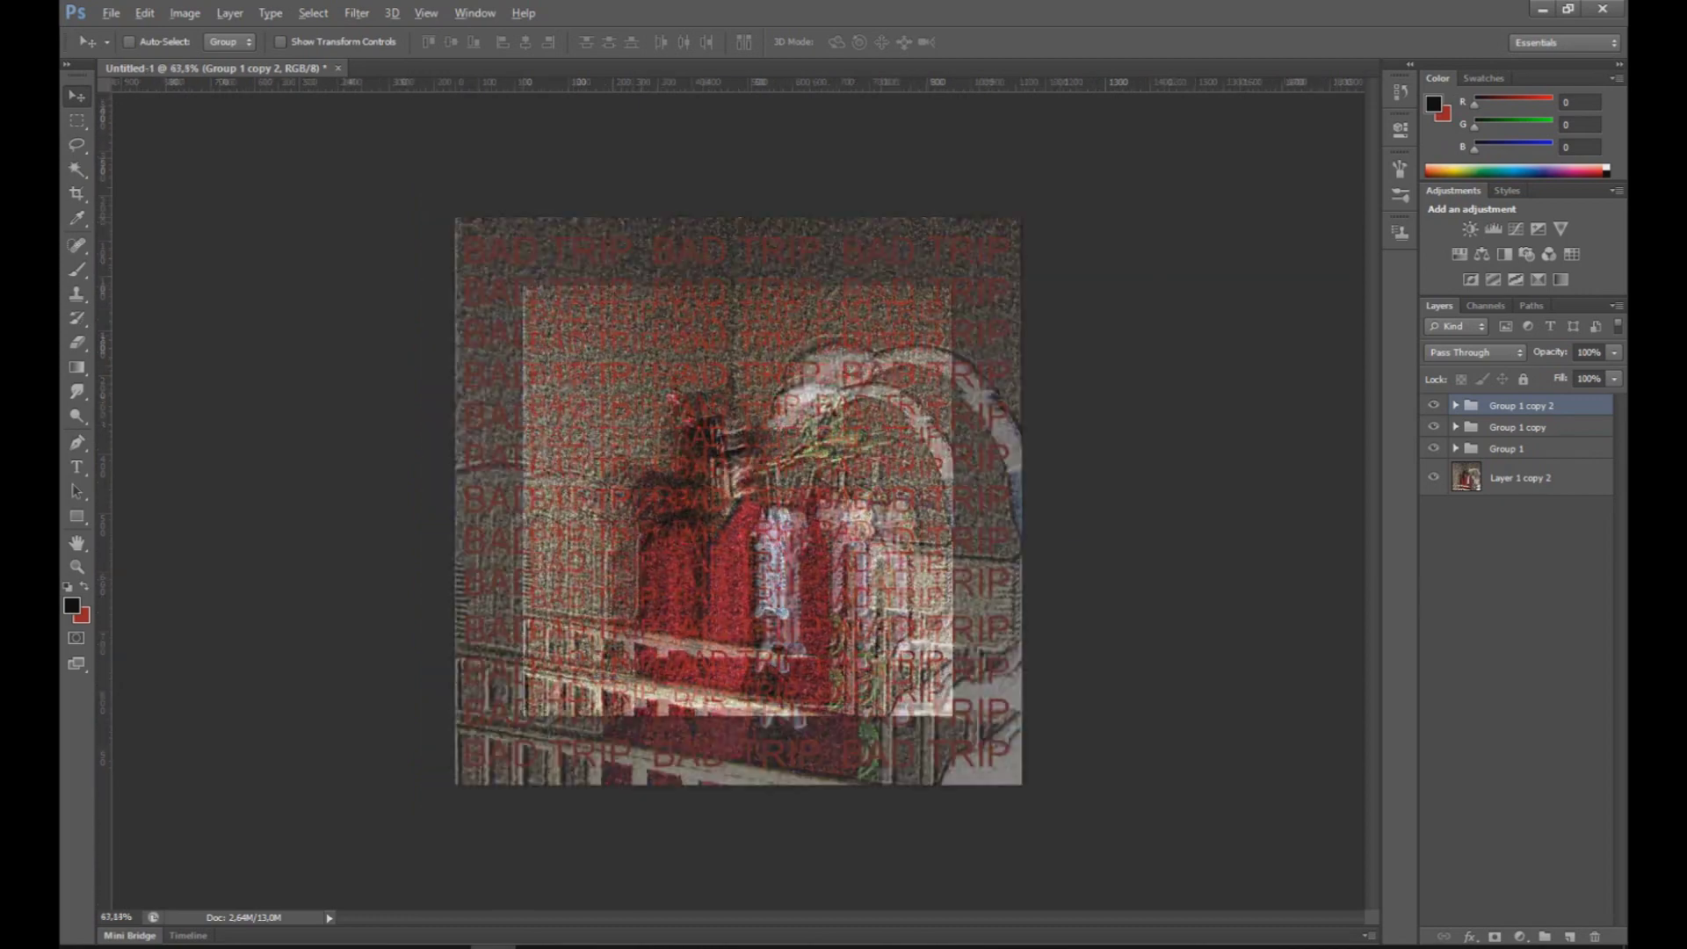
{"action": "key", "text": "shift+alt+bracketleft"}
{"action": "key", "text": "shift+alt+bracketleft"}
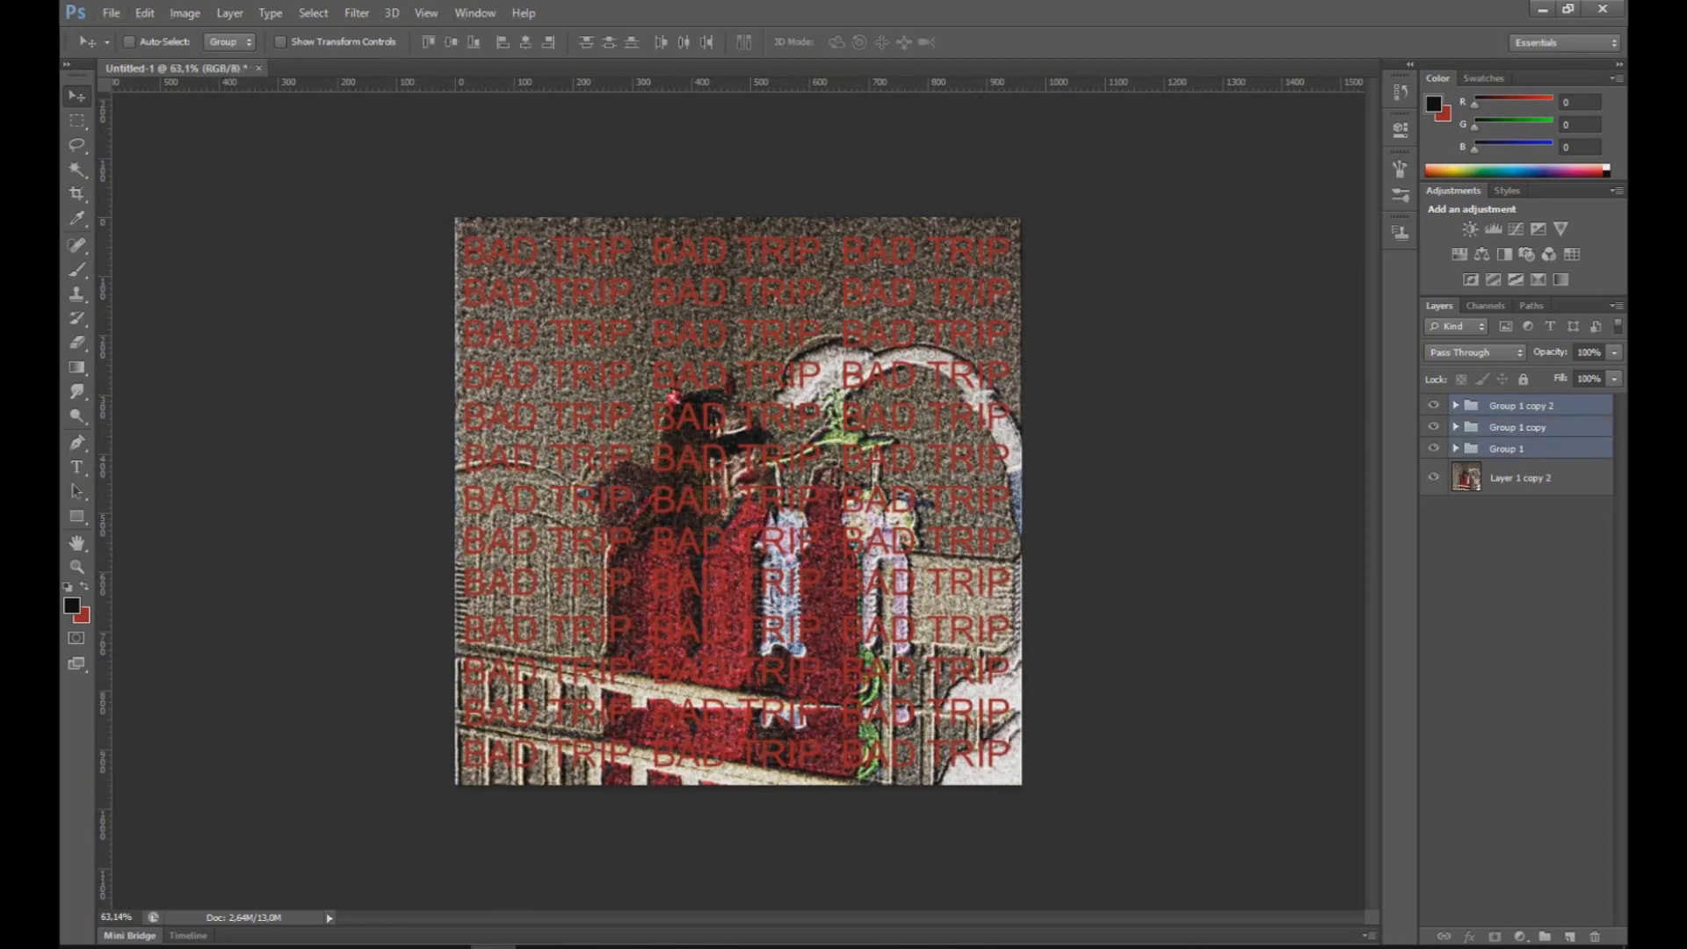
{"action": "right_click", "coordinate": [1608, 427]}
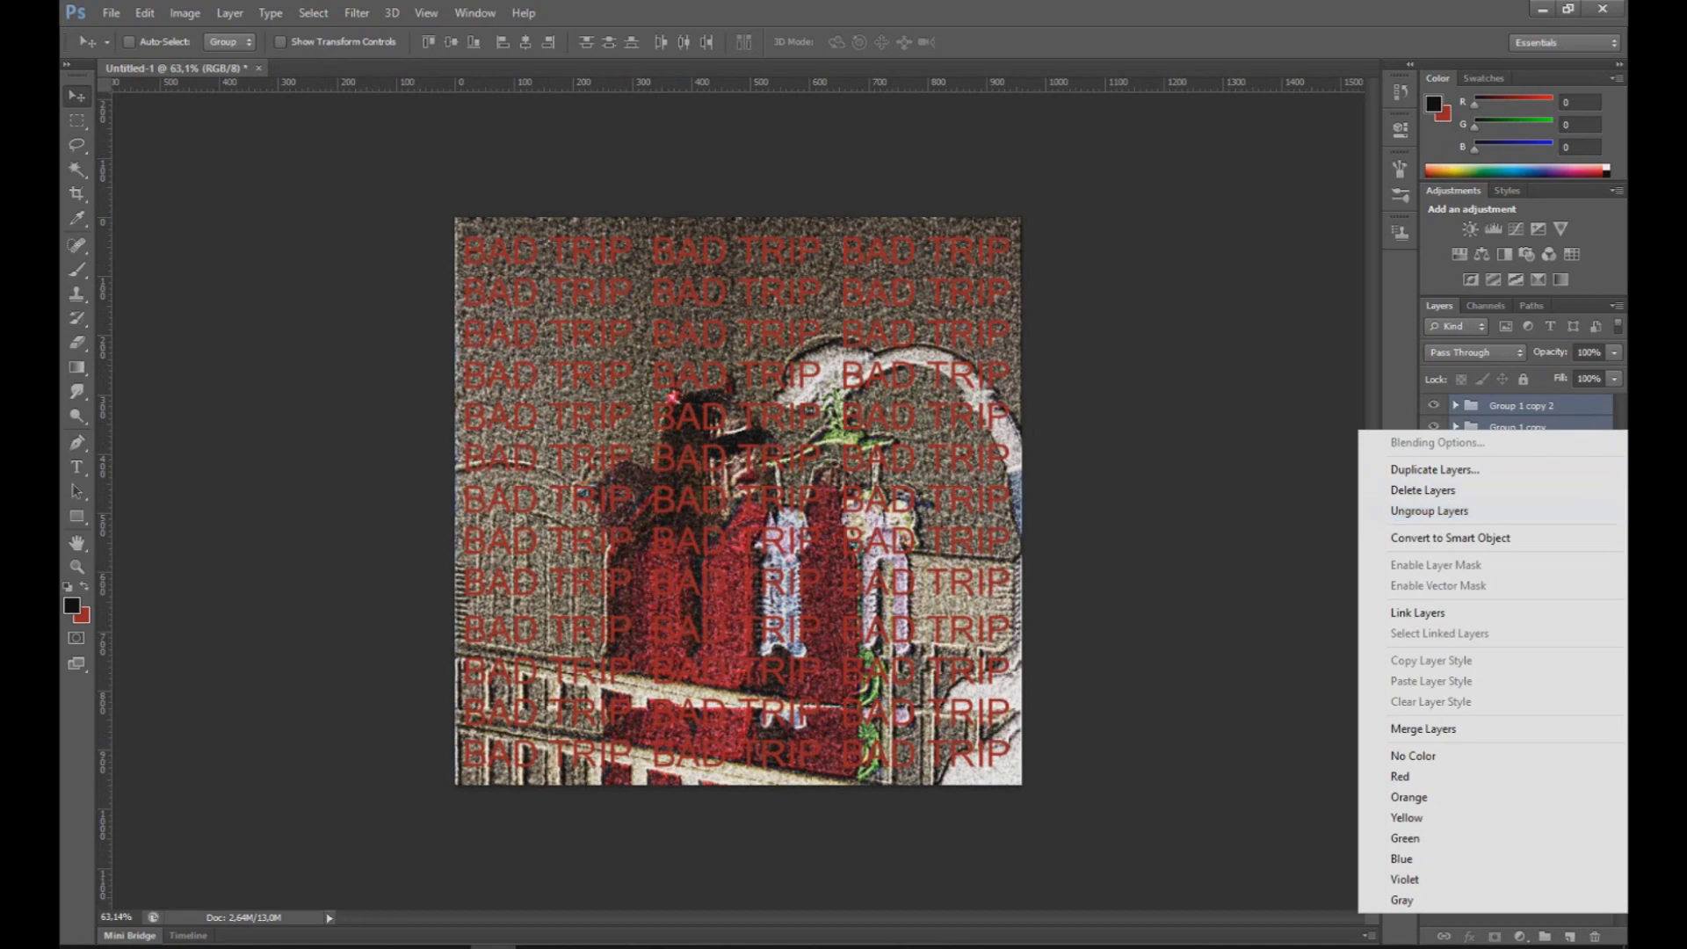
{"action": "key", "text": "Escape"}
{"action": "key", "text": "ctrl+e"}
{"action": "scroll", "coordinate": [739, 504], "scroll_direction": "up", "scroll_amount": 3}
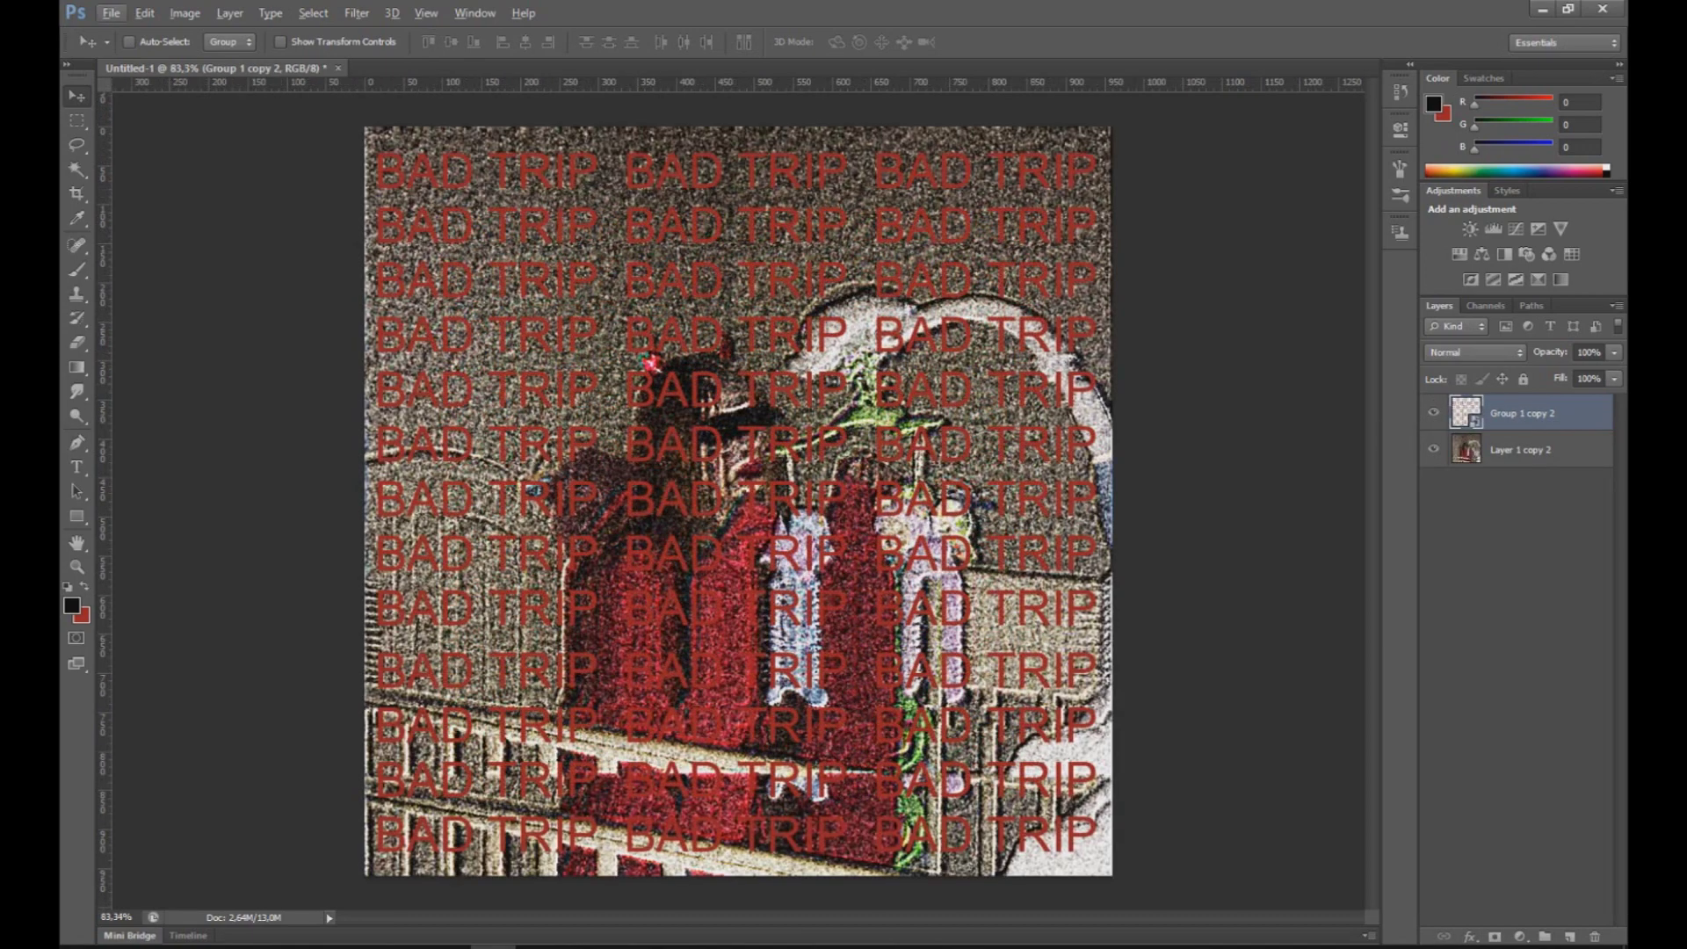
{"action": "right_click", "coordinate": [1517, 413]}
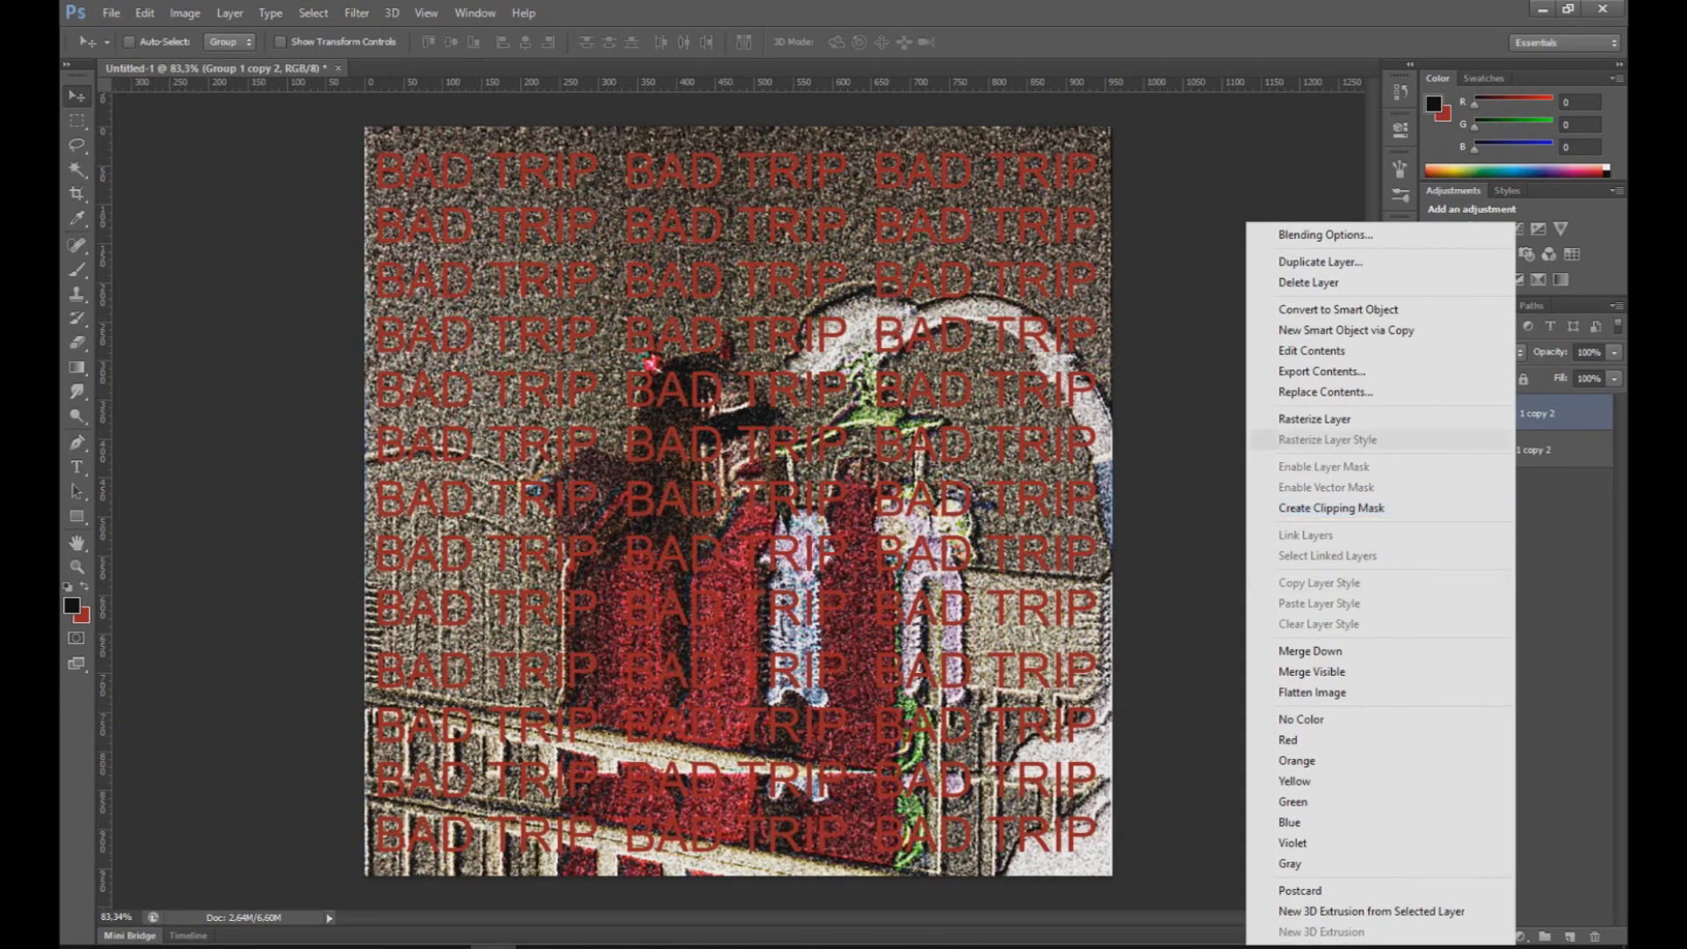
{"action": "key", "text": "Escape"}
{"action": "right_click", "coordinate": [1517, 413]}
Step: Blend the BAD TRIP text layer in Vivid Light at 98% opacity, after trying Overlay and Soft Light
{"action": "left_click", "coordinate": [1344, 248]}
{"action": "type", "text": "76"}
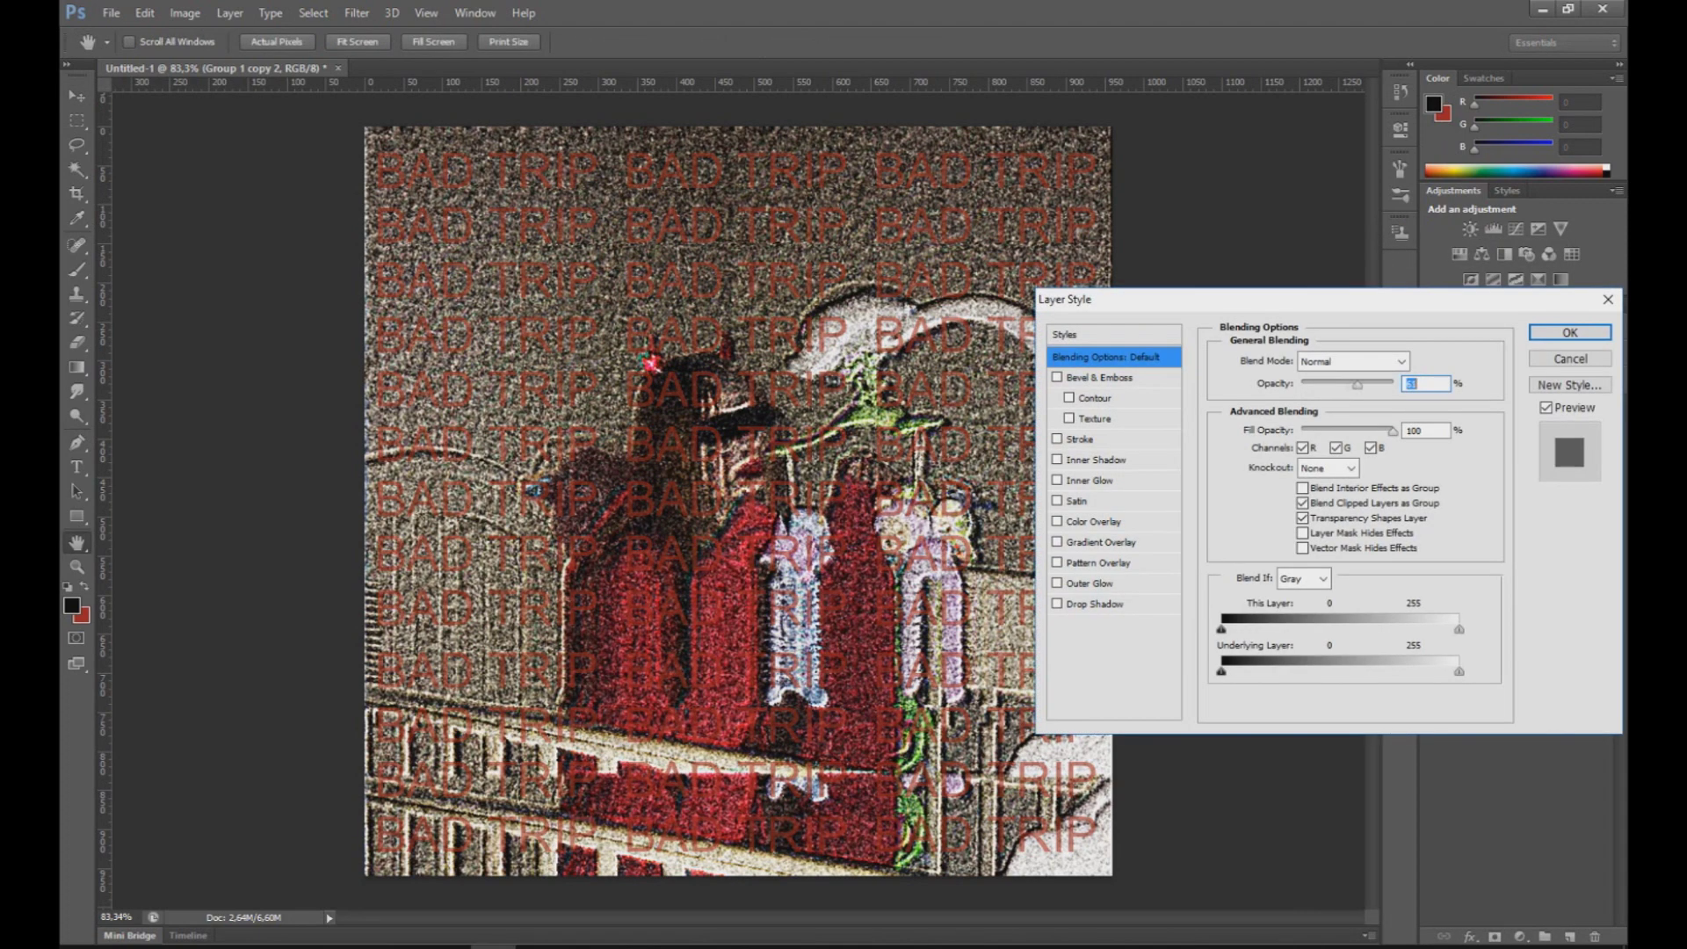
{"action": "left_click", "coordinate": [1353, 362]}
{"action": "left_click", "coordinate": [1344, 605]}
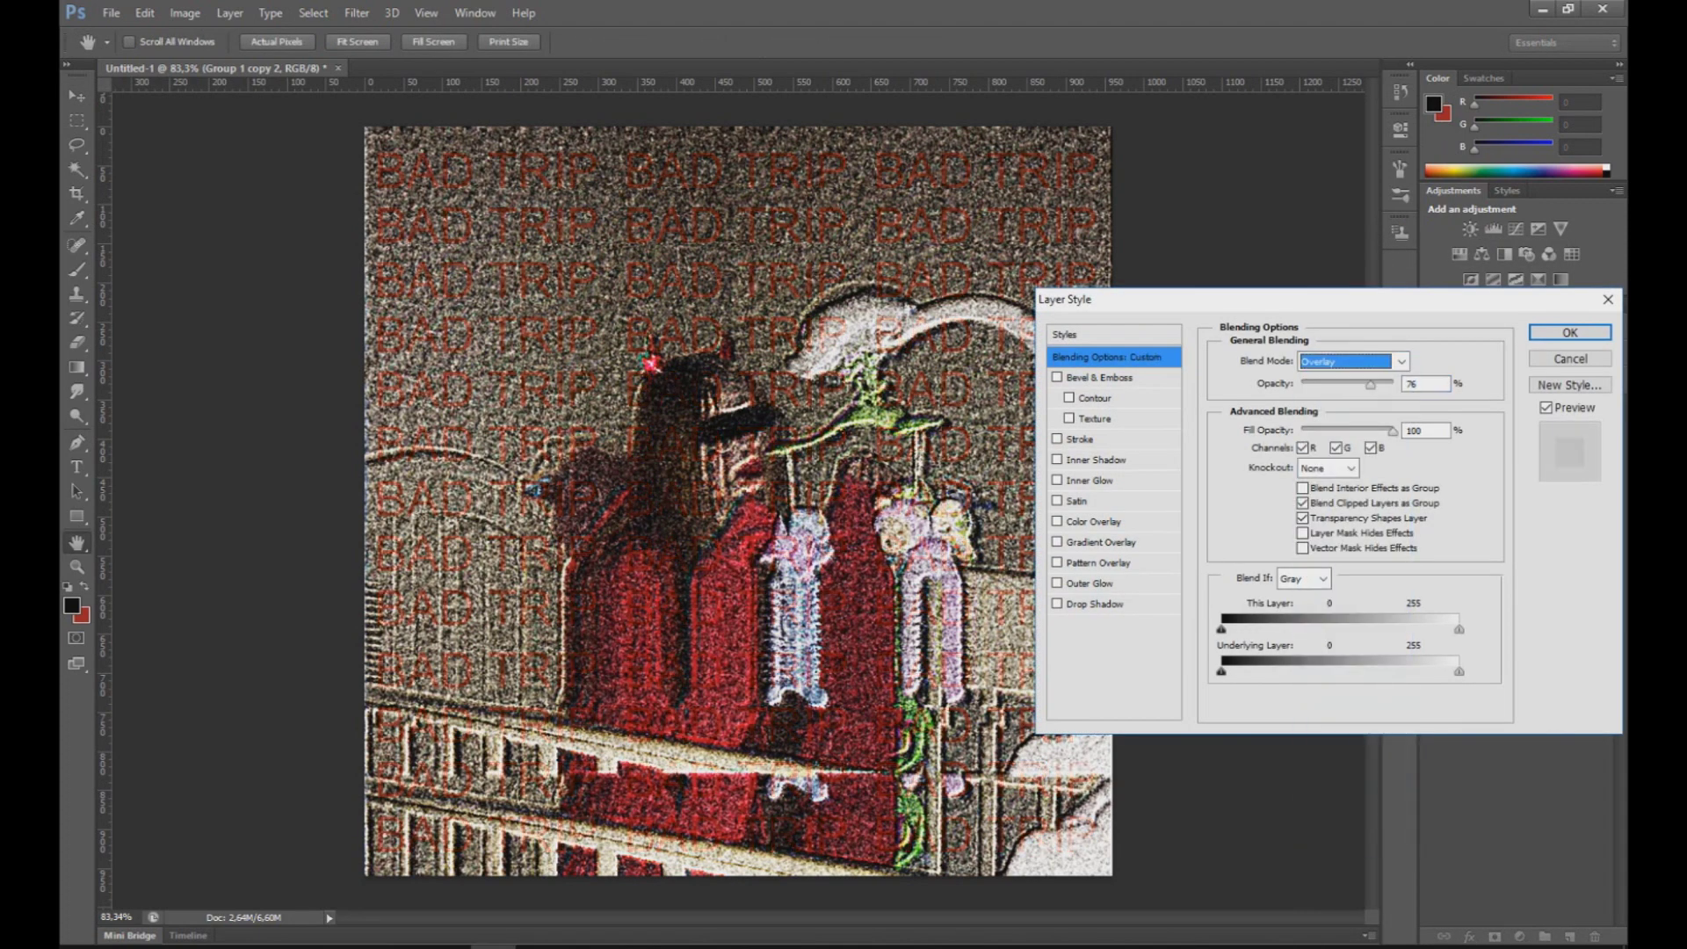
{"action": "left_click_drag", "start_coordinate": [1369, 384], "coordinate": [1392, 384]}
{"action": "left_click", "coordinate": [1352, 361]}
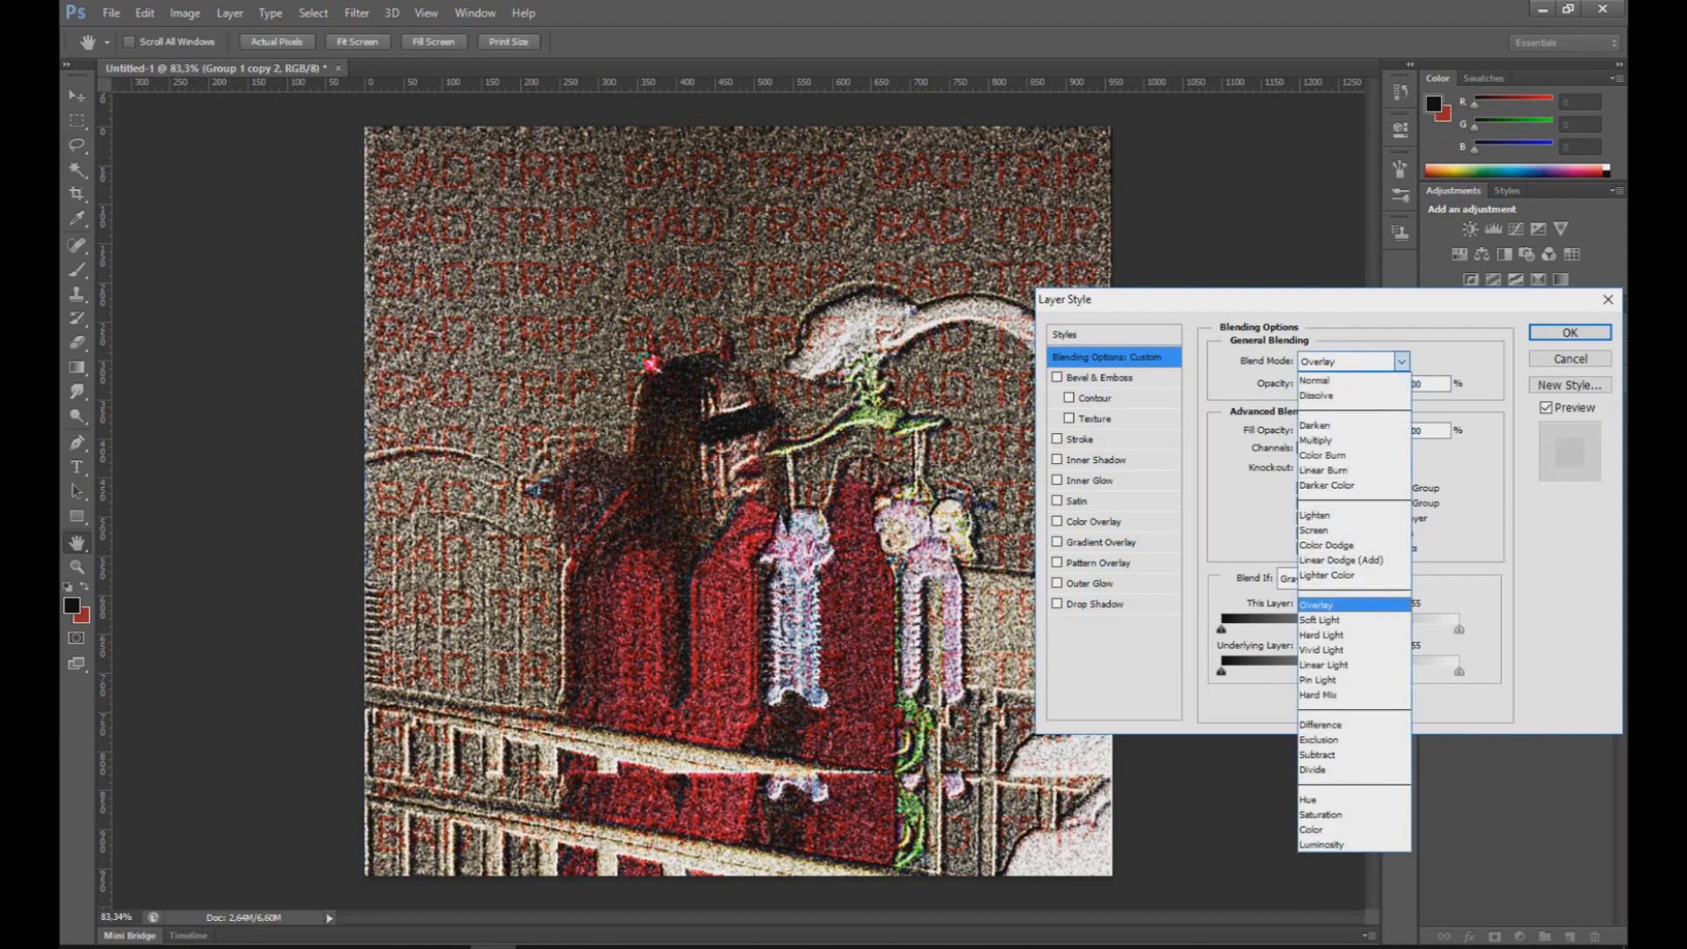
{"action": "left_click", "coordinate": [1344, 619]}
{"action": "left_click", "coordinate": [1353, 361]}
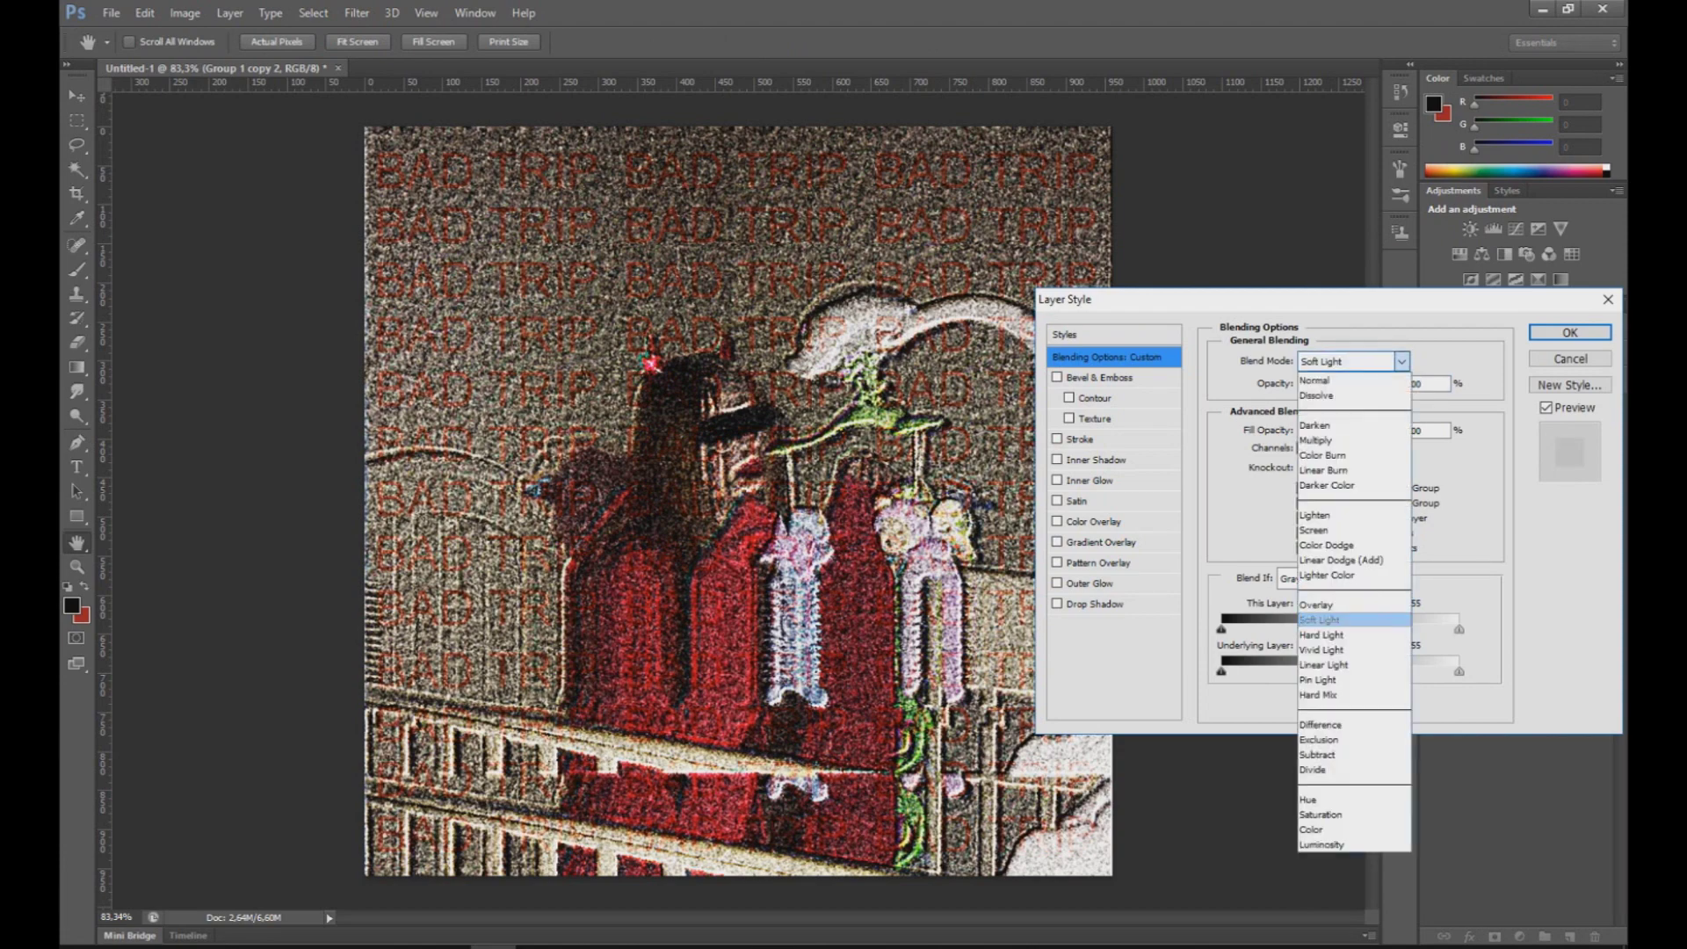
{"action": "left_click", "coordinate": [1344, 655]}
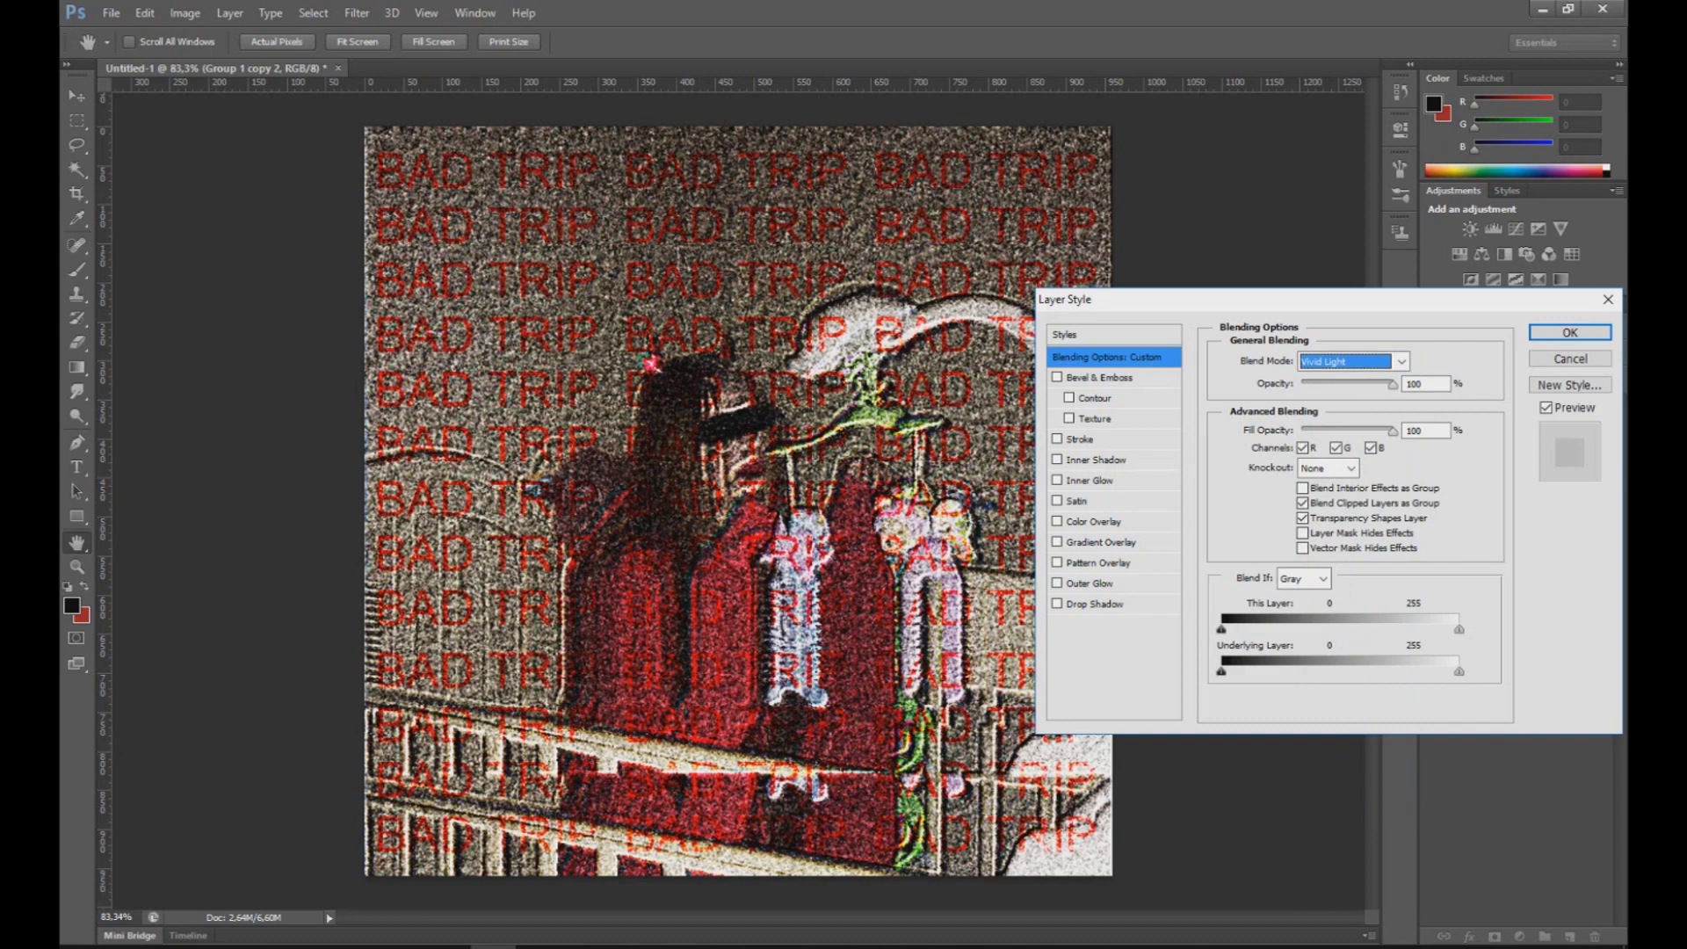
{"action": "left_click_drag", "start_coordinate": [1393, 384], "coordinate": [1361, 384]}
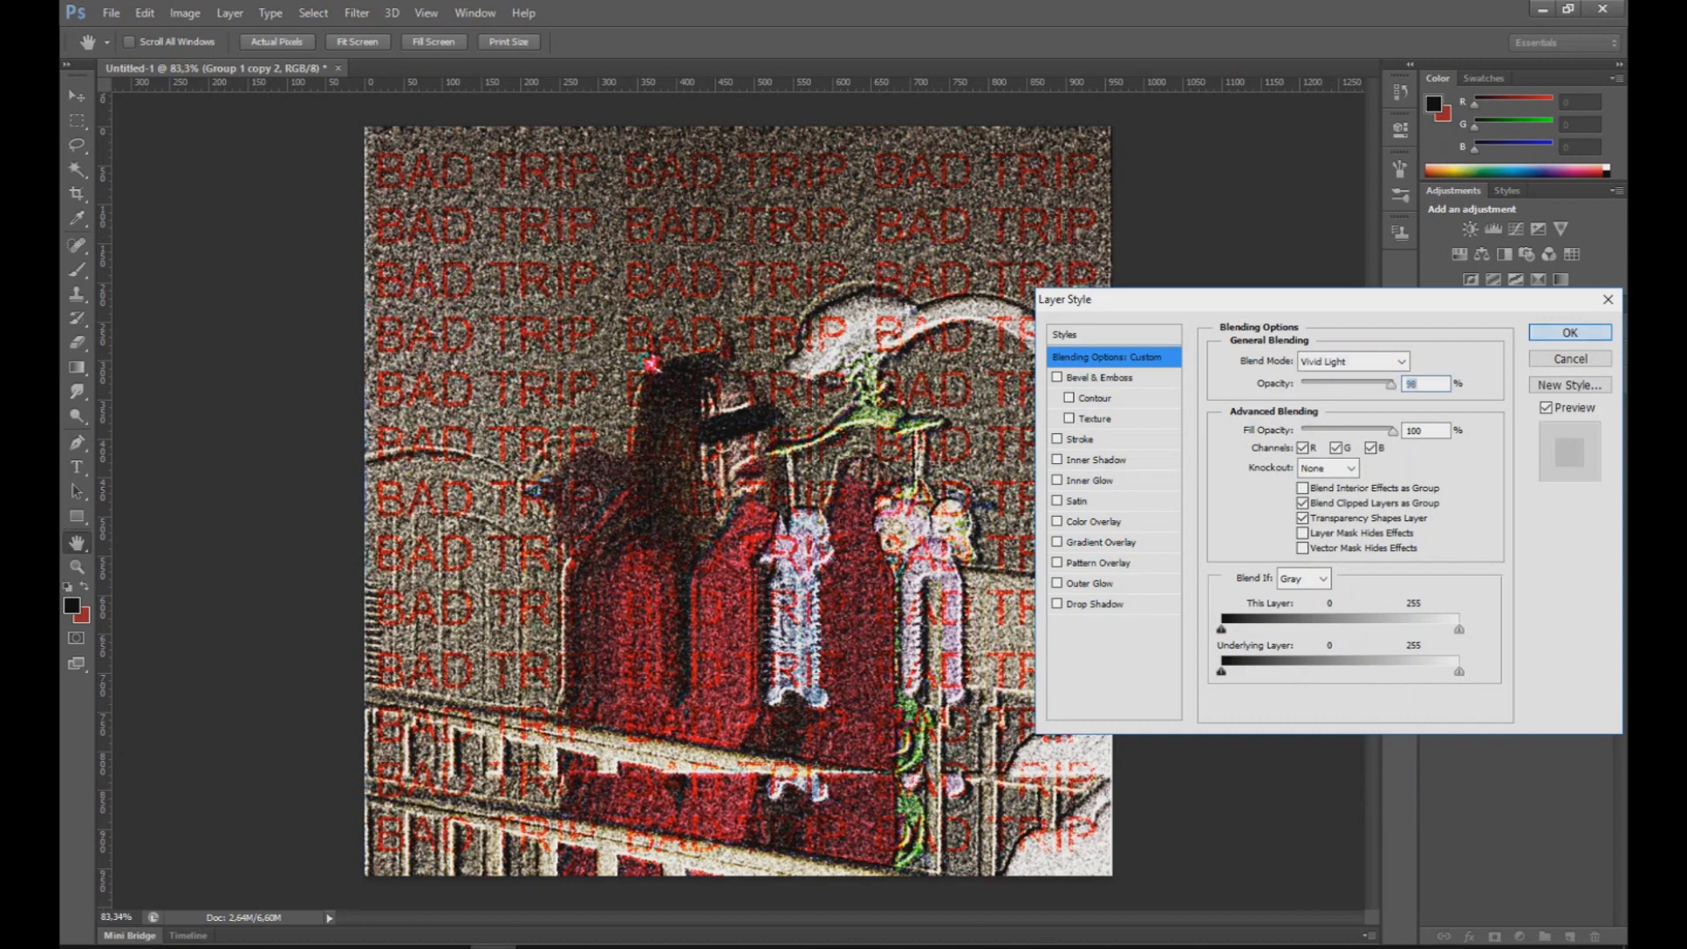
{"action": "left_click", "coordinate": [1570, 332]}
Step: Add a new empty layer on top of the layer stack
{"action": "scroll", "coordinate": [737, 500], "scroll_direction": "down", "scroll_amount": 3}
{"action": "scroll", "coordinate": [737, 500], "scroll_direction": "down", "scroll_amount": 2}
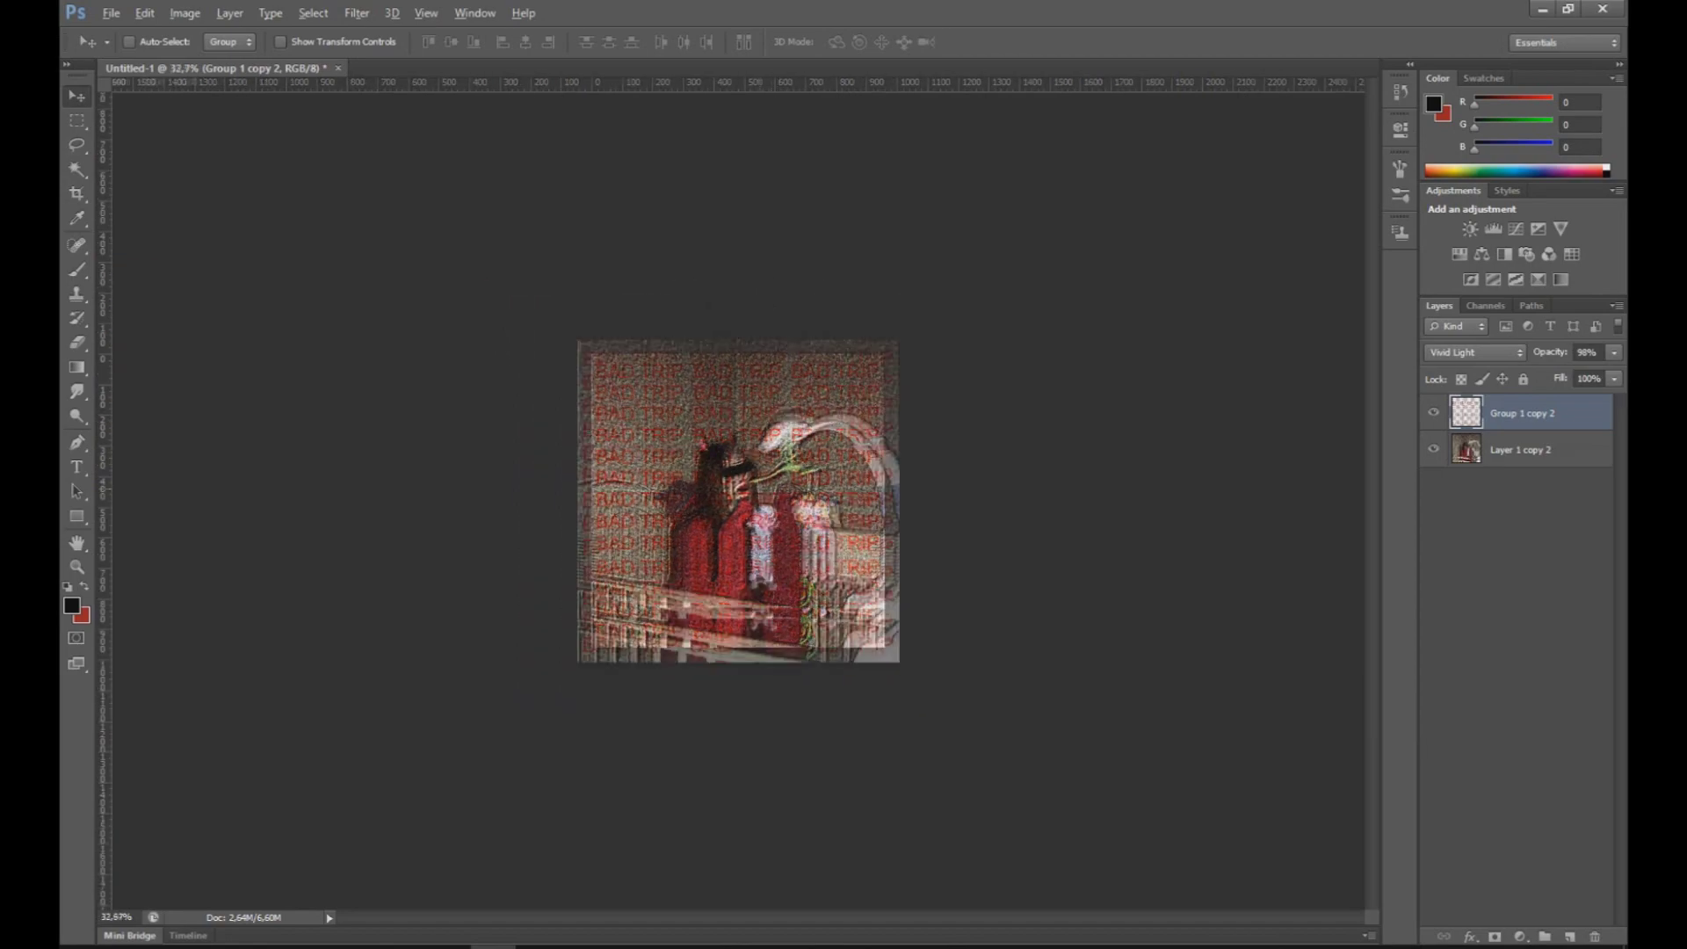
{"action": "scroll", "coordinate": [737, 500], "scroll_direction": "up", "scroll_amount": 3}
{"action": "scroll", "coordinate": [743, 506], "scroll_direction": "up", "scroll_amount": 1}
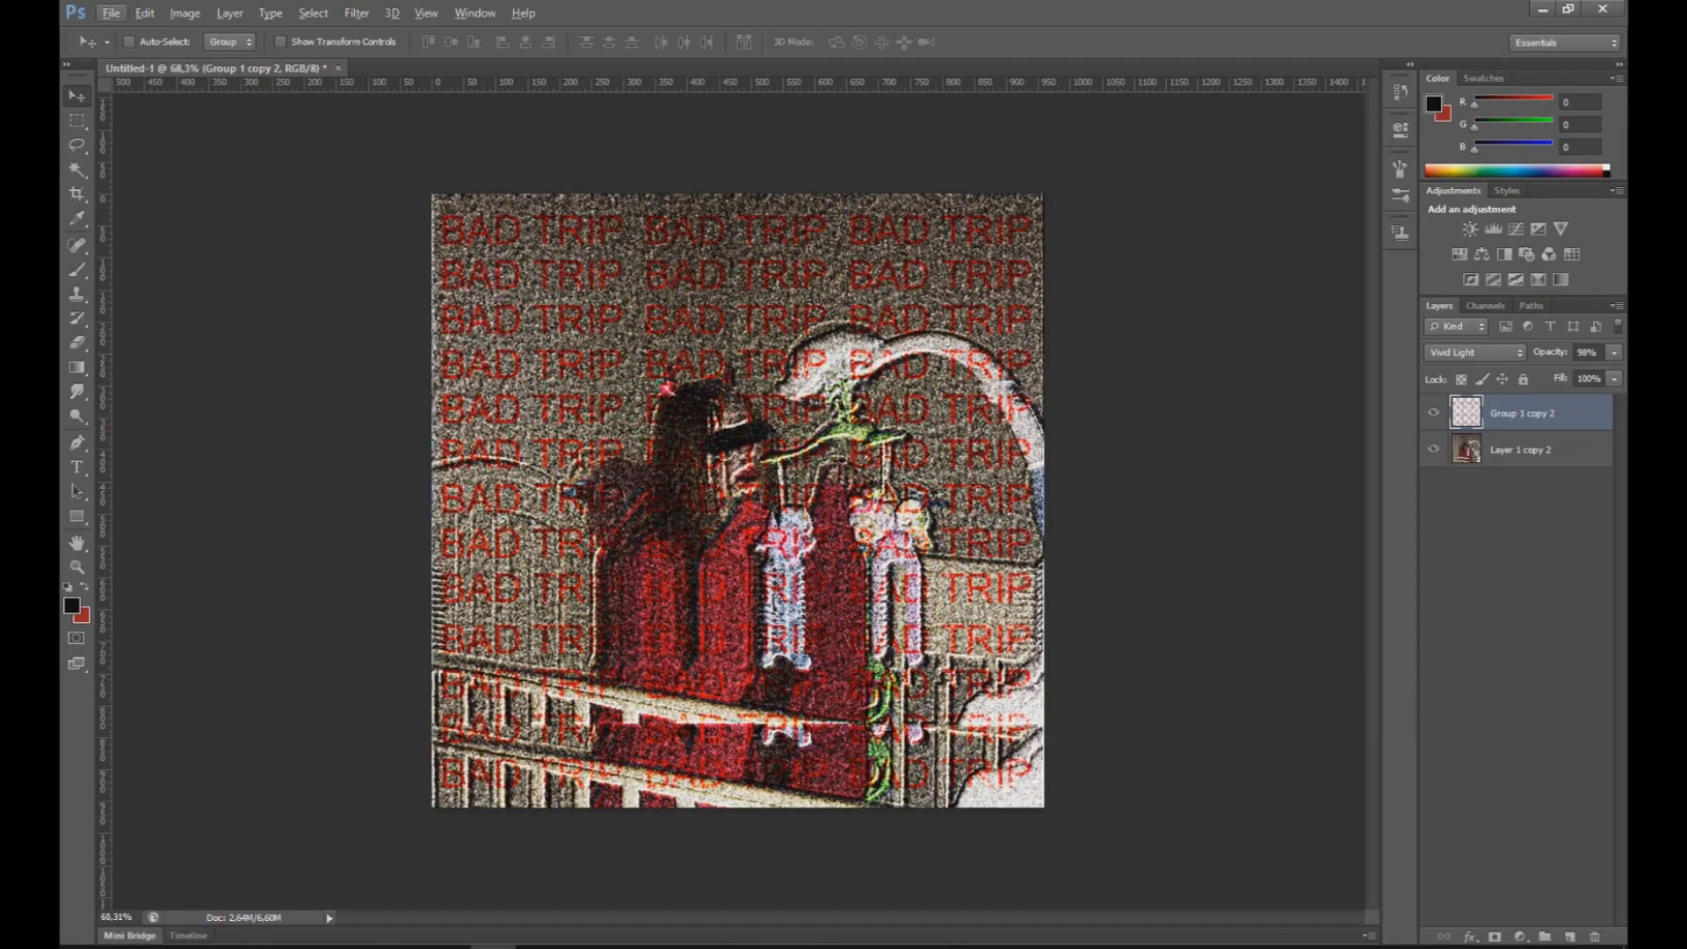
{"action": "key", "text": "ctrl+shift+alt+n"}
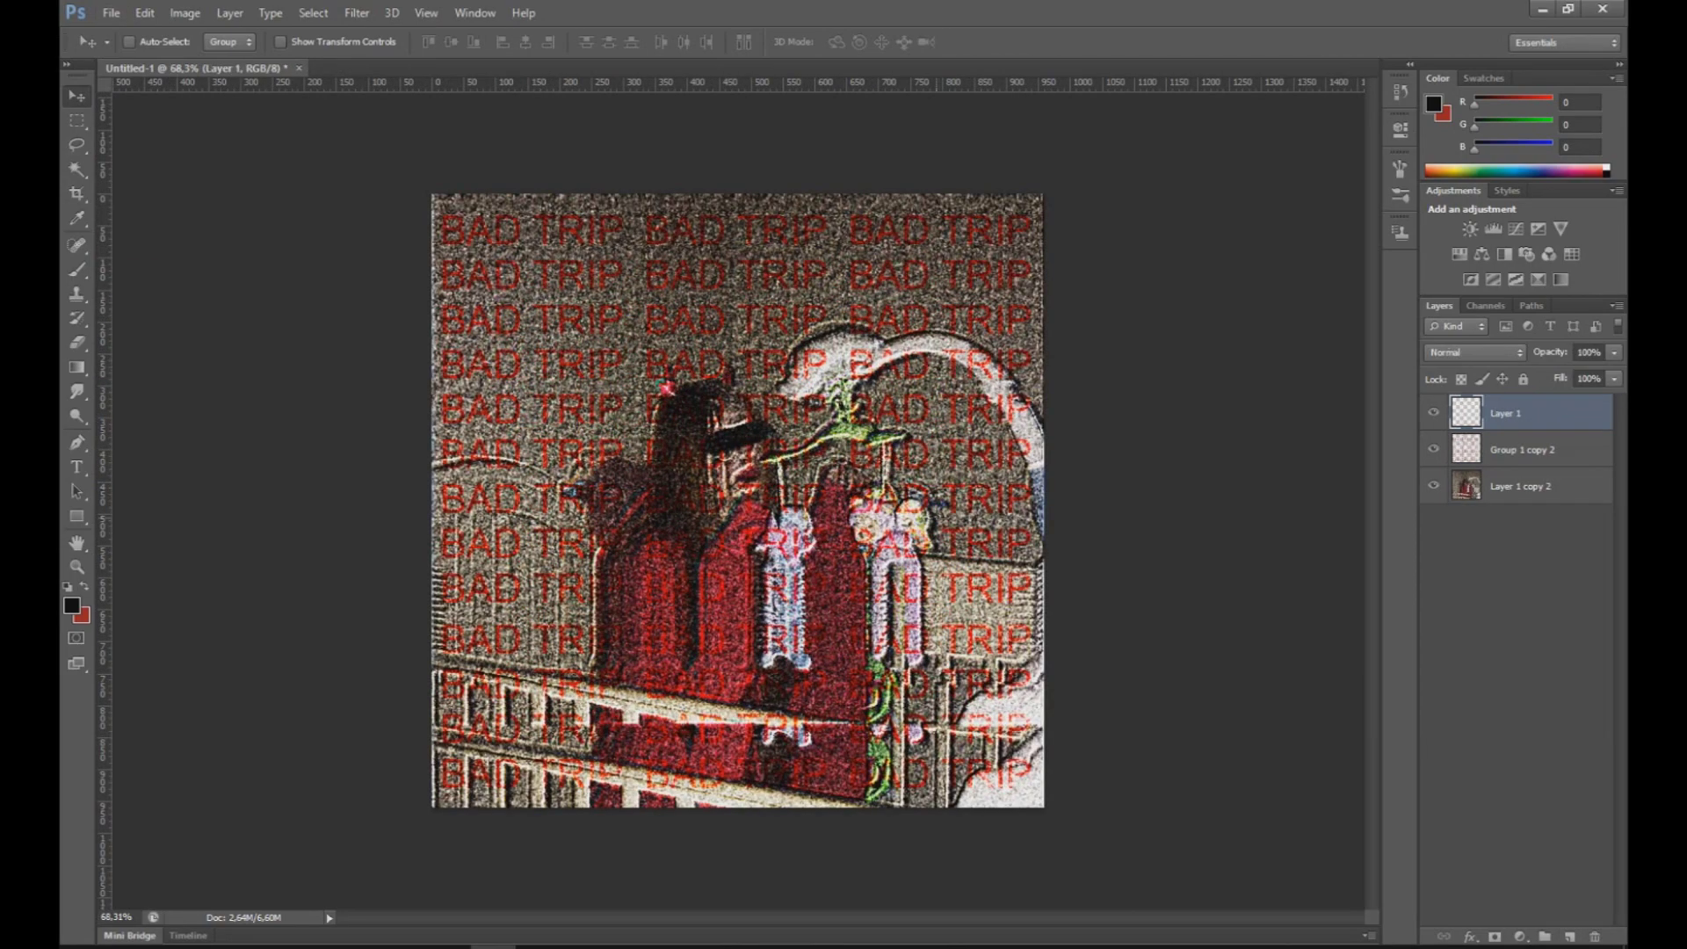
{"action": "scroll", "coordinate": [738, 500], "scroll_direction": "up", "scroll_amount": 1}
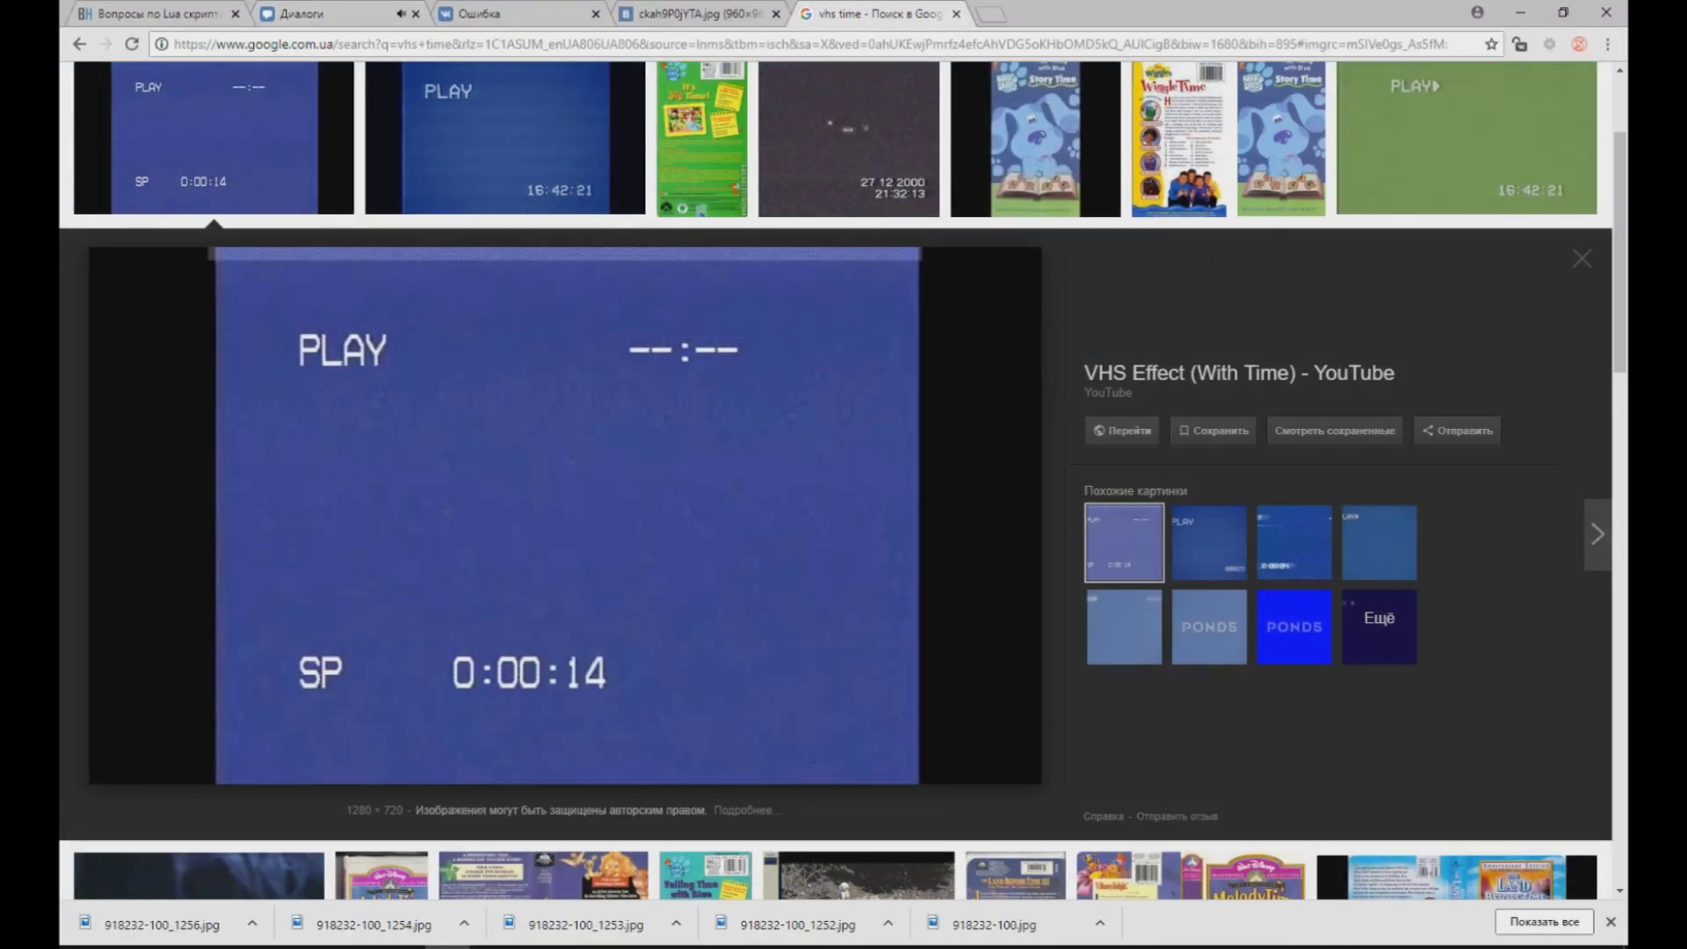
Step: Copy the VHS 'PLAY SP 0:00:14' picture from the image results and paste it into the photo
{"action": "right_click", "coordinate": [700, 458]}
{"action": "left_click", "coordinate": [787, 642]}
{"action": "left_click", "coordinate": [110, 12]}
{"action": "key", "text": "ctrl+v"}
Step: Move the pasted VHS picture into place and enlarge it to about 133%
{"action": "scroll", "coordinate": [738, 501], "scroll_direction": "down", "scroll_amount": 3}
{"action": "left_click_drag", "start_coordinate": [703, 352], "coordinate": [784, 303]}
{"action": "key", "text": "ctrl+t"}
{"action": "left_click_drag", "start_coordinate": [988, 598], "coordinate": [1035, 625]}
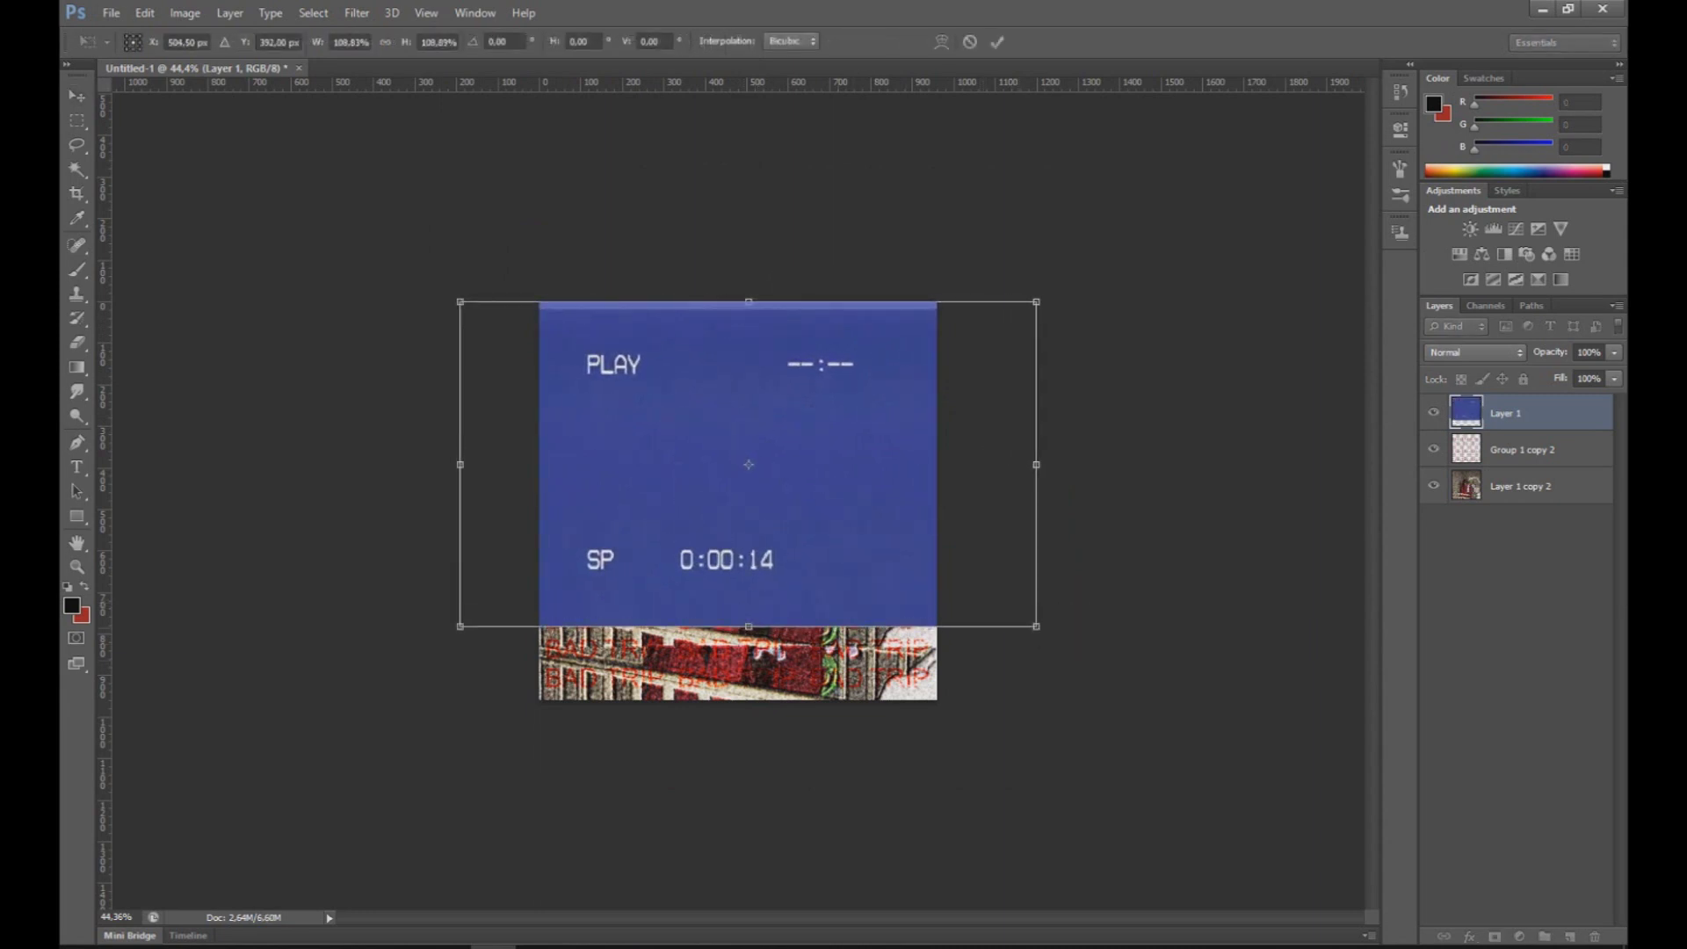
{"action": "left_click_drag", "start_coordinate": [808, 518], "coordinate": [766, 507]}
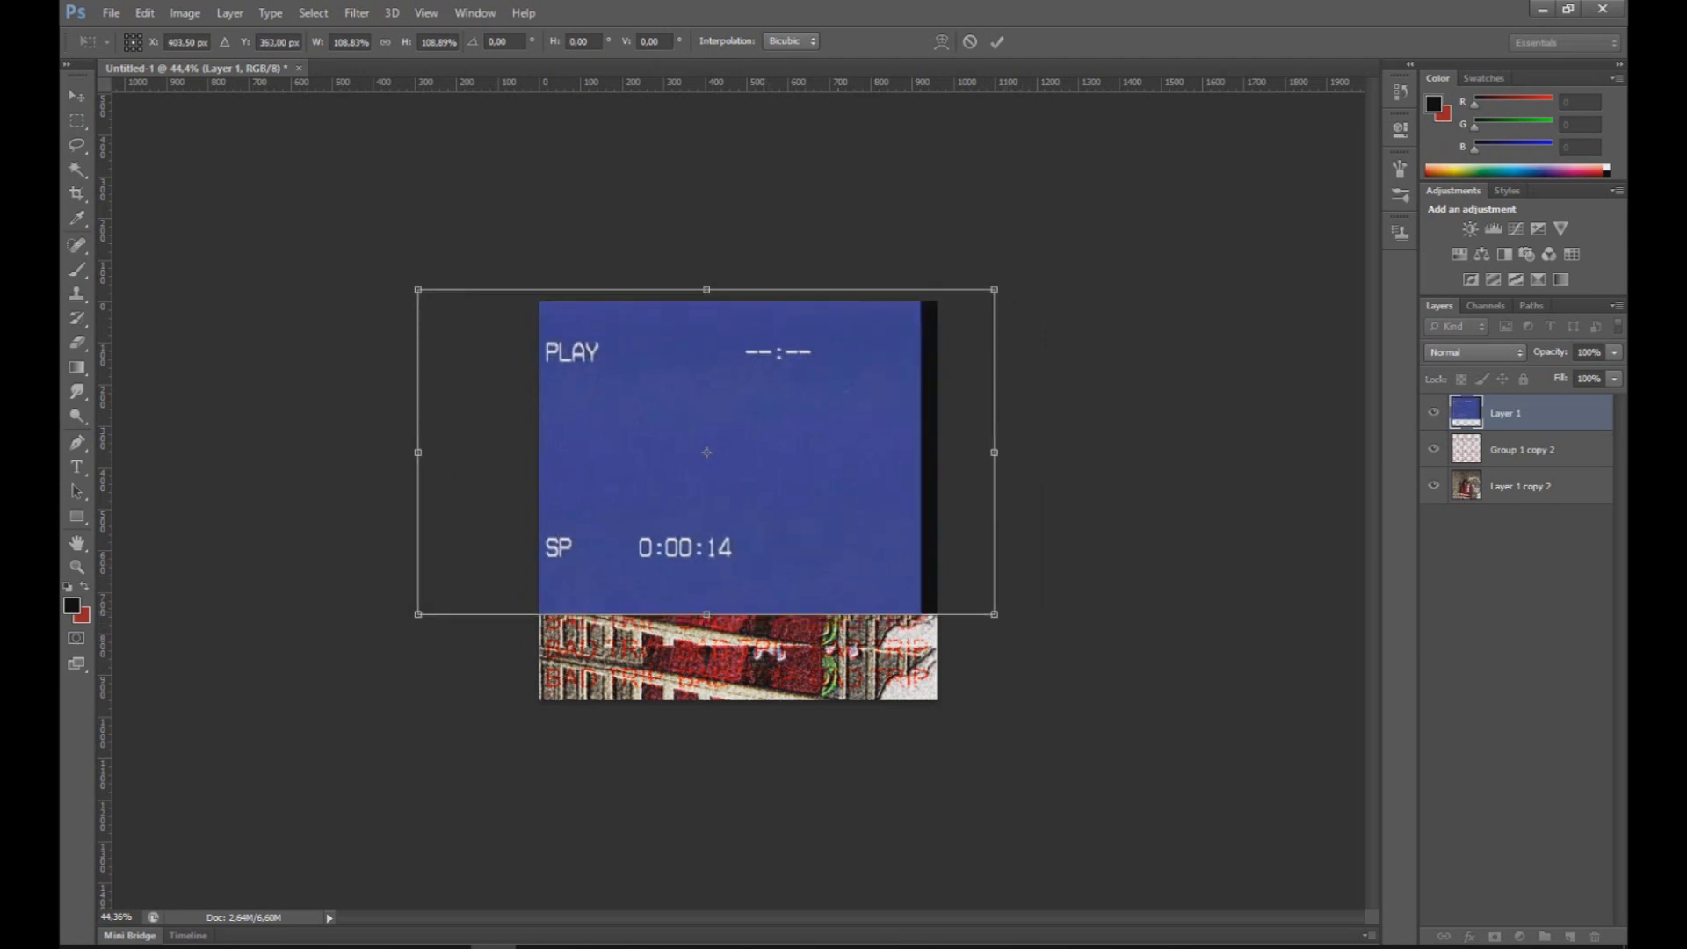
{"action": "left_click_drag", "start_coordinate": [994, 614], "coordinate": [1098, 685]}
{"action": "left_click_drag", "start_coordinate": [908, 537], "coordinate": [932, 562]}
{"action": "key", "text": "Return"}
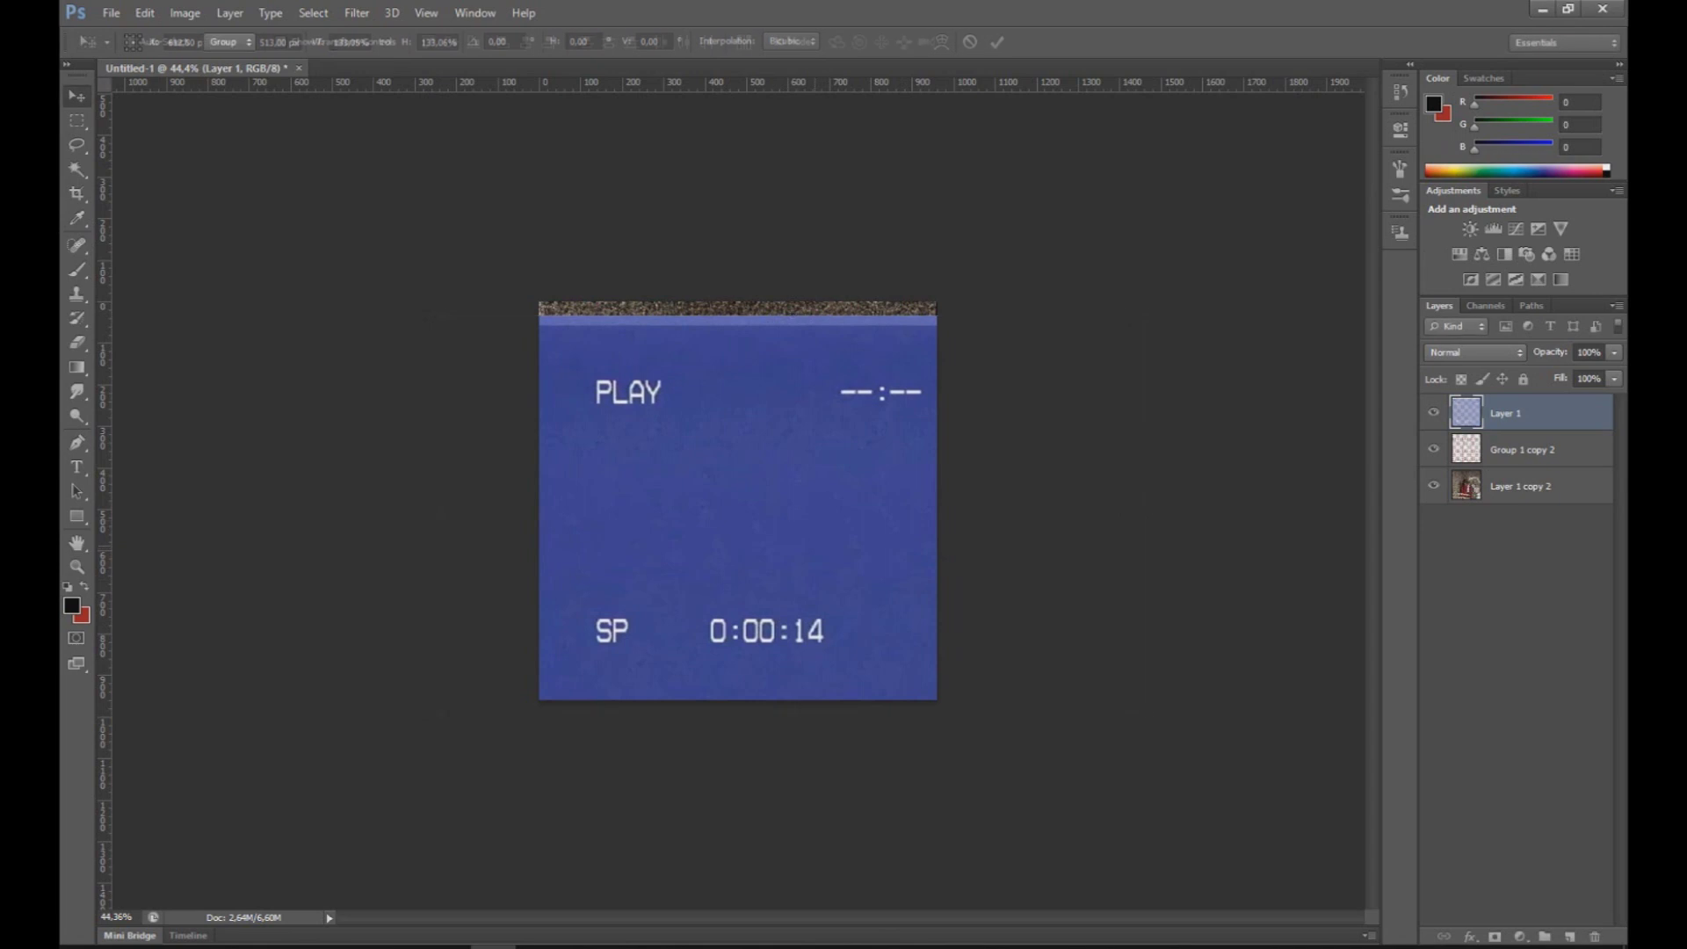
Step: Stretch the VHS overlay's top, sides and bottom edges to fill the whole canvas
{"action": "key", "text": "ctrl+t"}
{"action": "left_click_drag", "start_coordinate": [794, 313], "coordinate": [793, 302]}
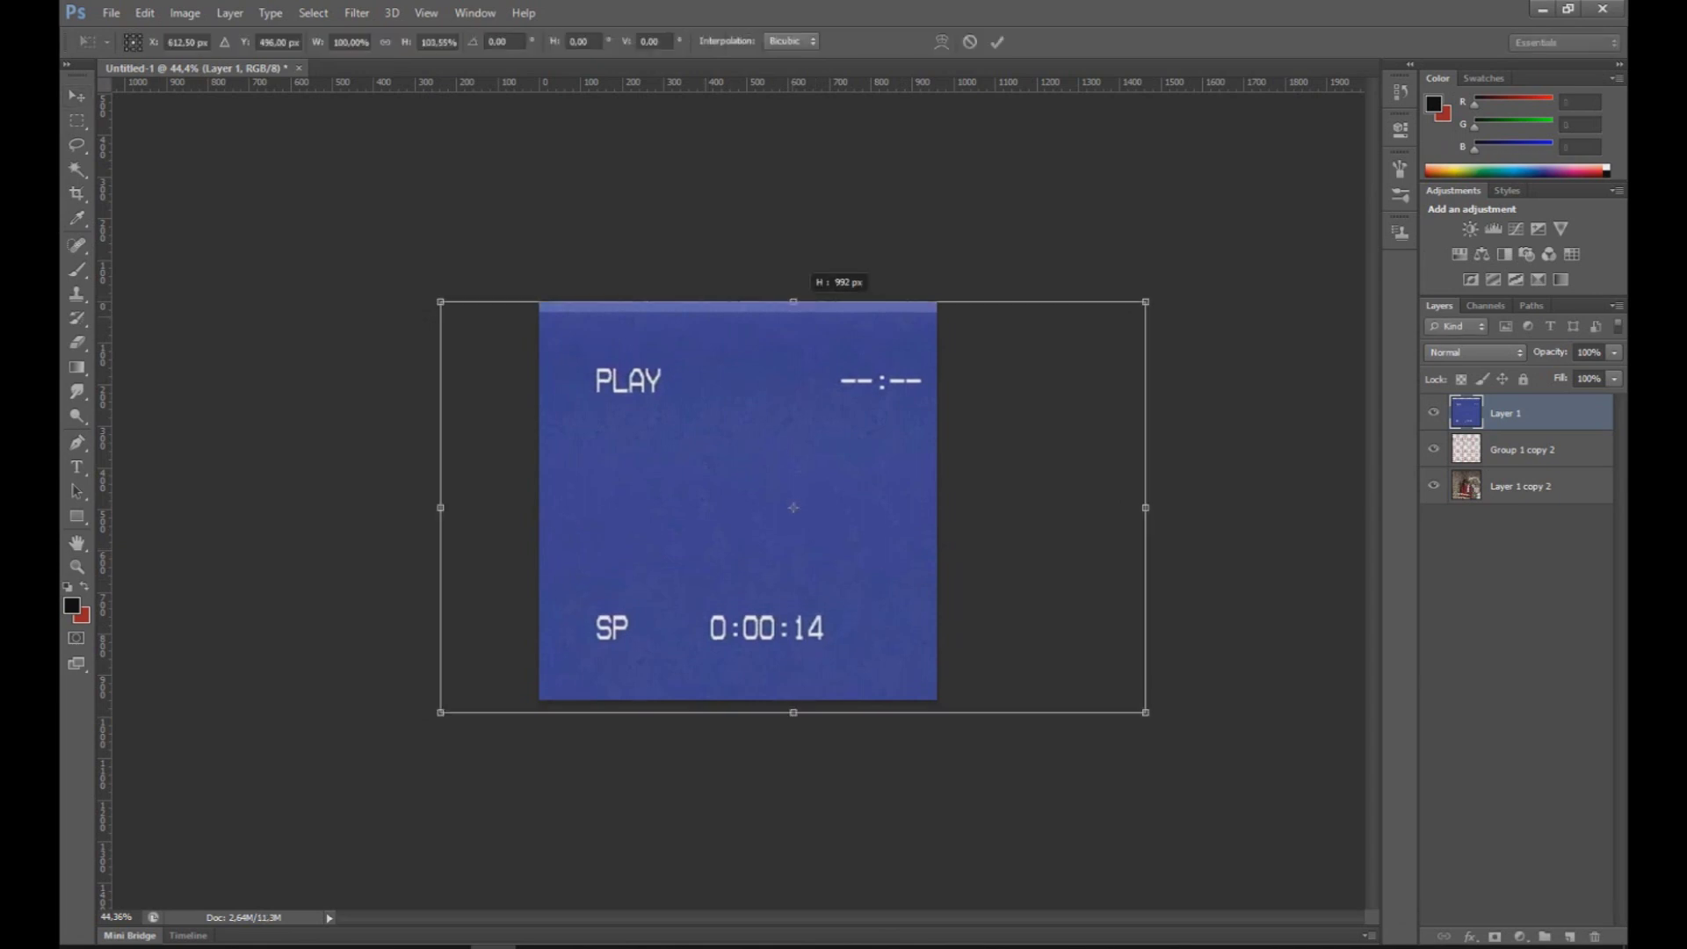
{"action": "left_click_drag", "start_coordinate": [440, 506], "coordinate": [424, 507]}
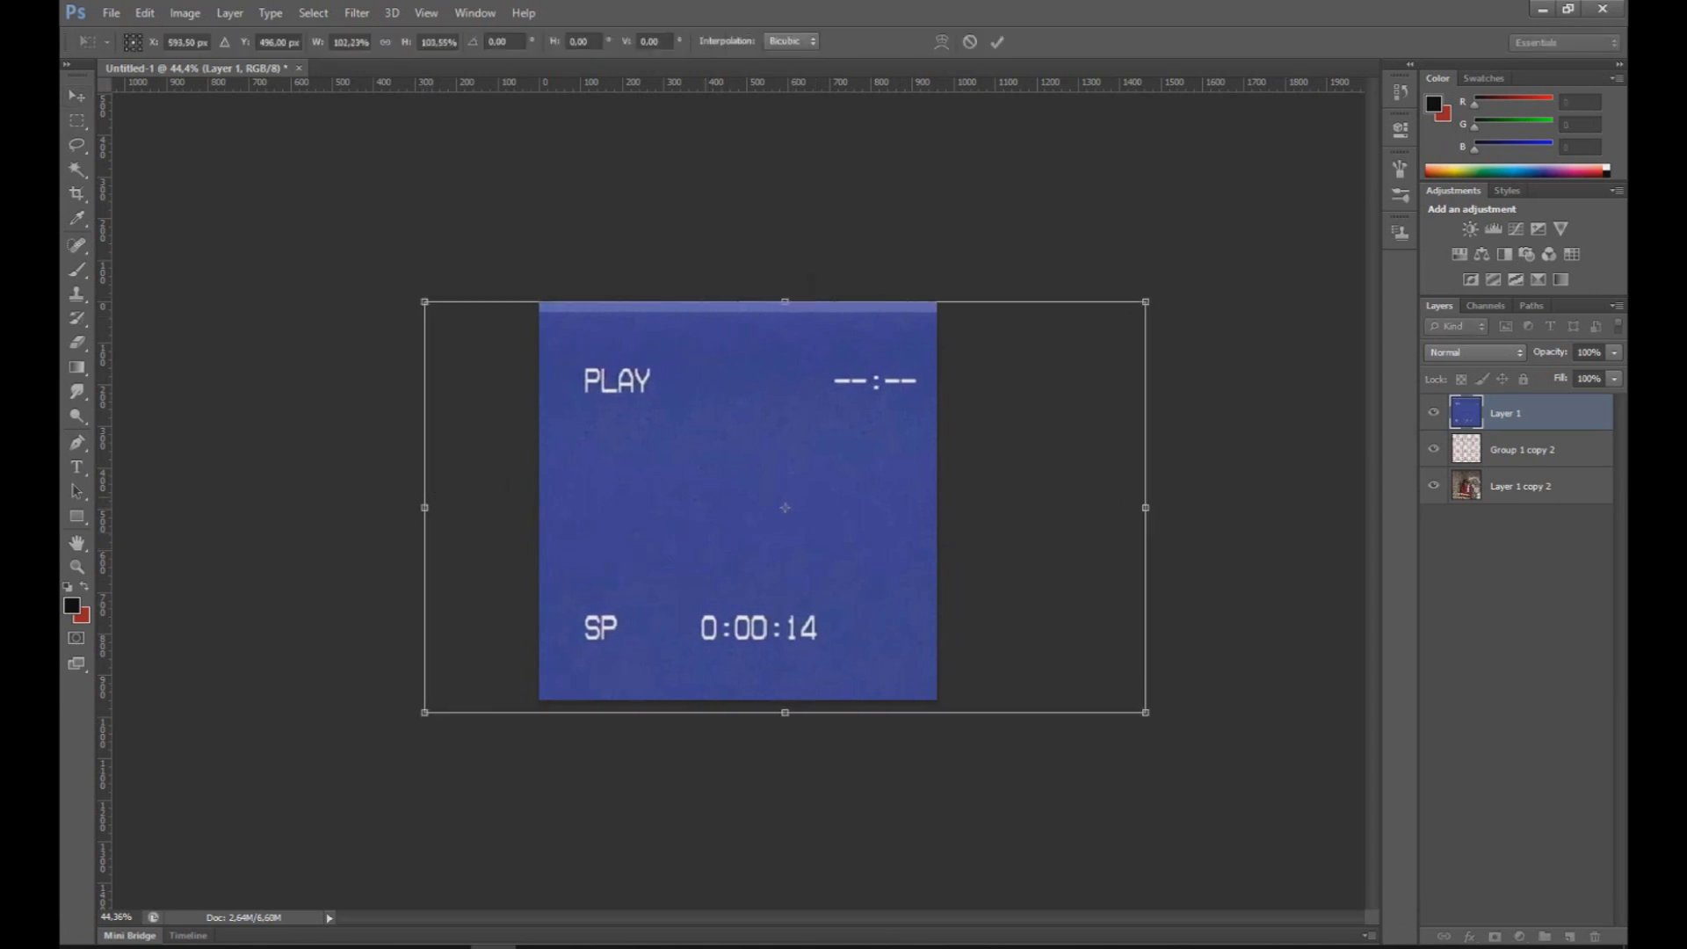
{"action": "left_click_drag", "start_coordinate": [1144, 507], "coordinate": [1027, 506]}
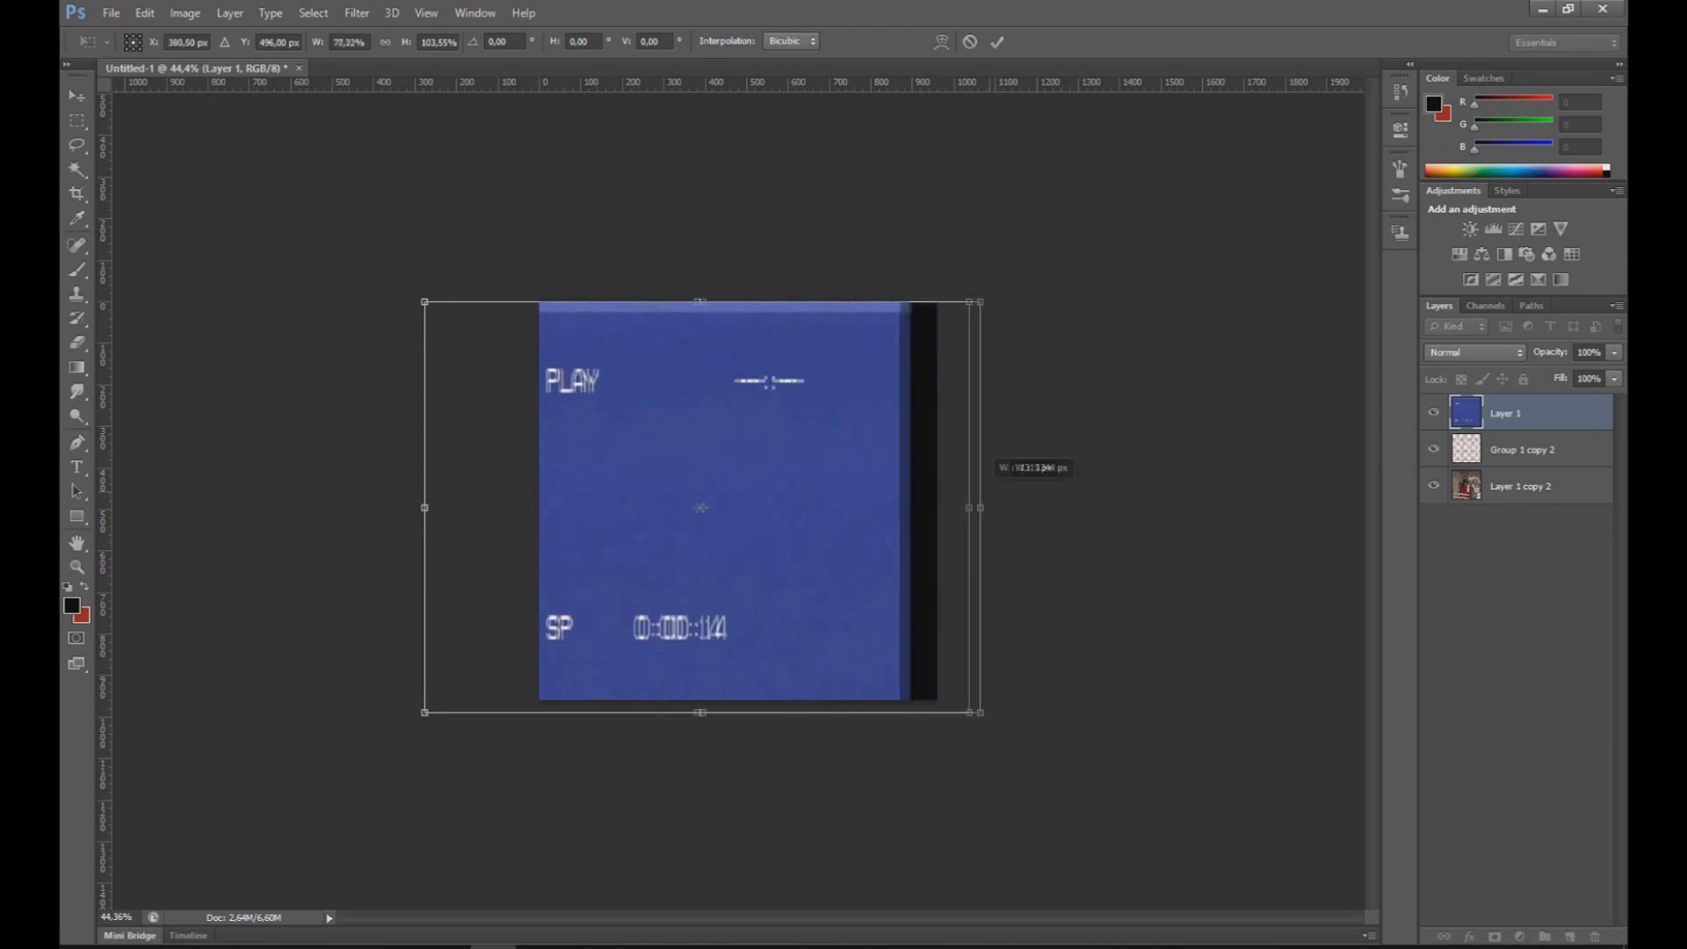
{"action": "key", "text": "Return"}
{"action": "scroll", "coordinate": [738, 501], "scroll_direction": "up", "scroll_amount": 2}
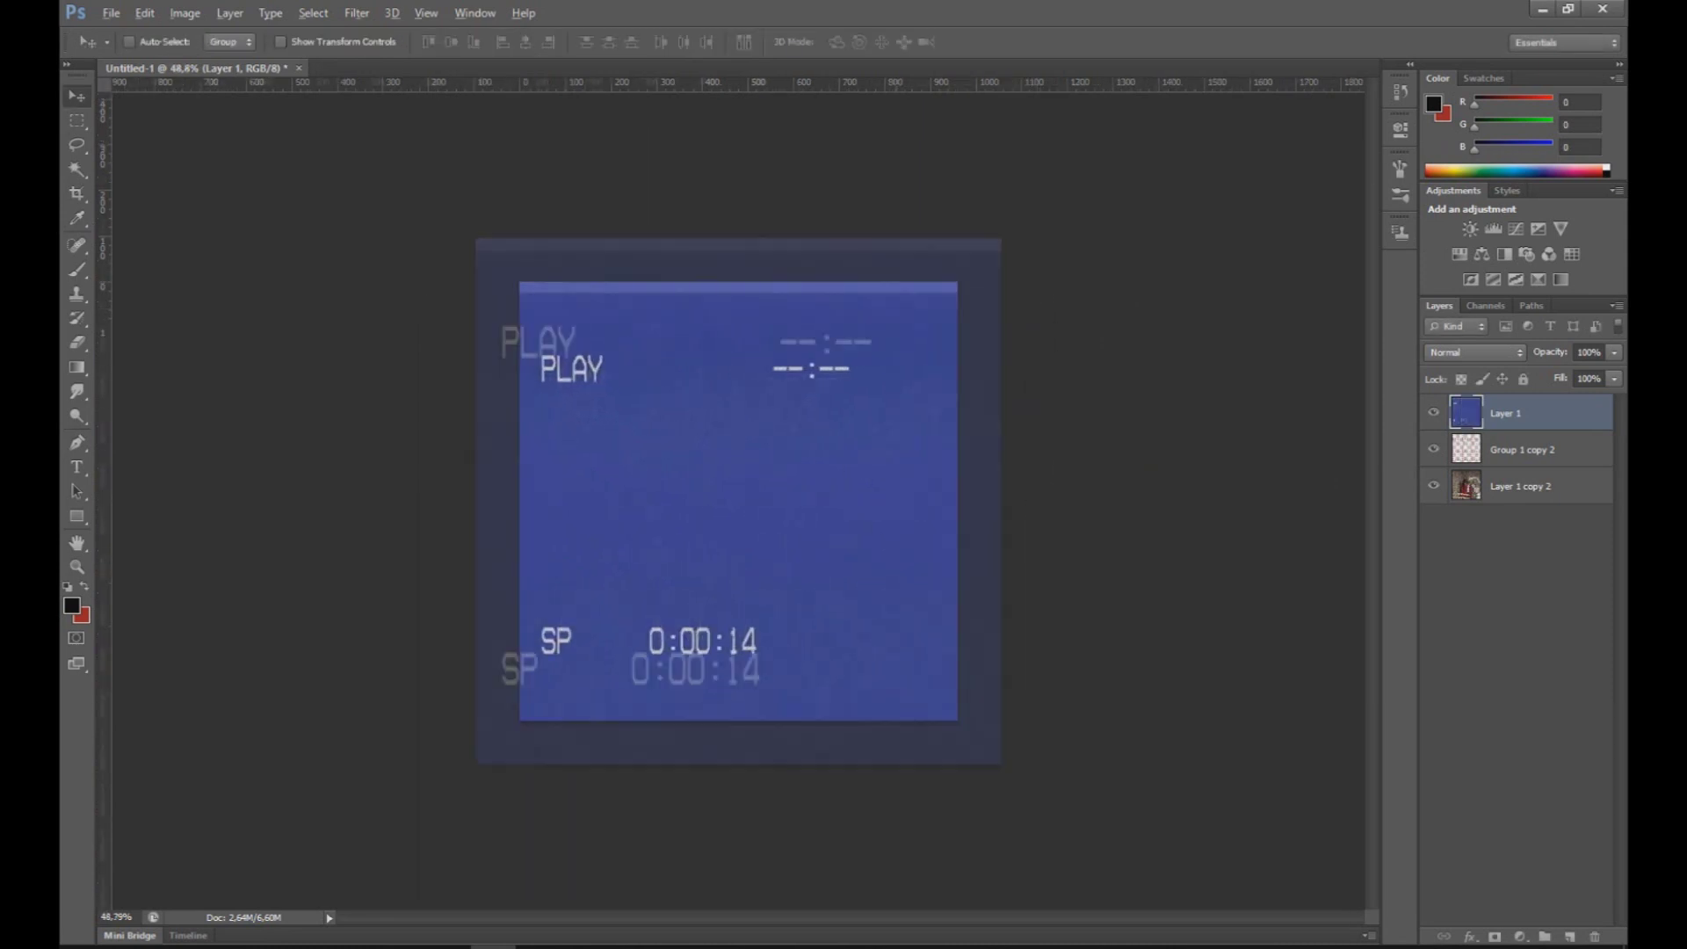
{"action": "key", "text": "ctrl+t"}
{"action": "left_click_drag", "start_coordinate": [723, 808], "coordinate": [725, 803]}
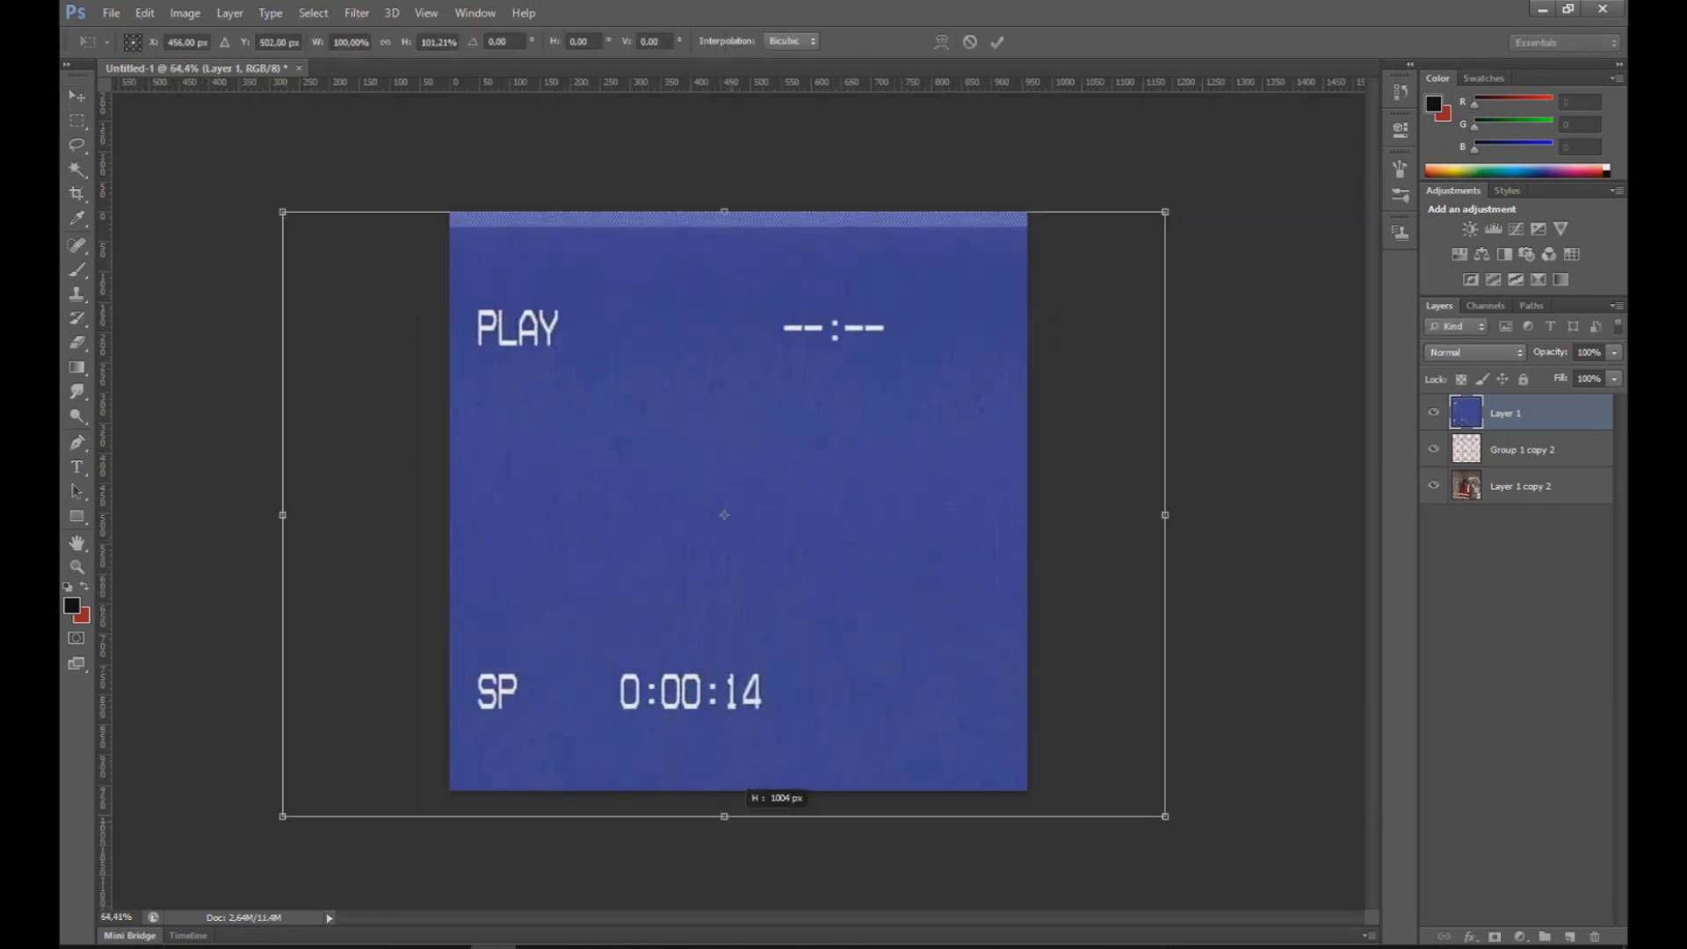
{"action": "left_click_drag", "start_coordinate": [723, 804], "coordinate": [724, 803]}
{"action": "key", "text": "Return"}
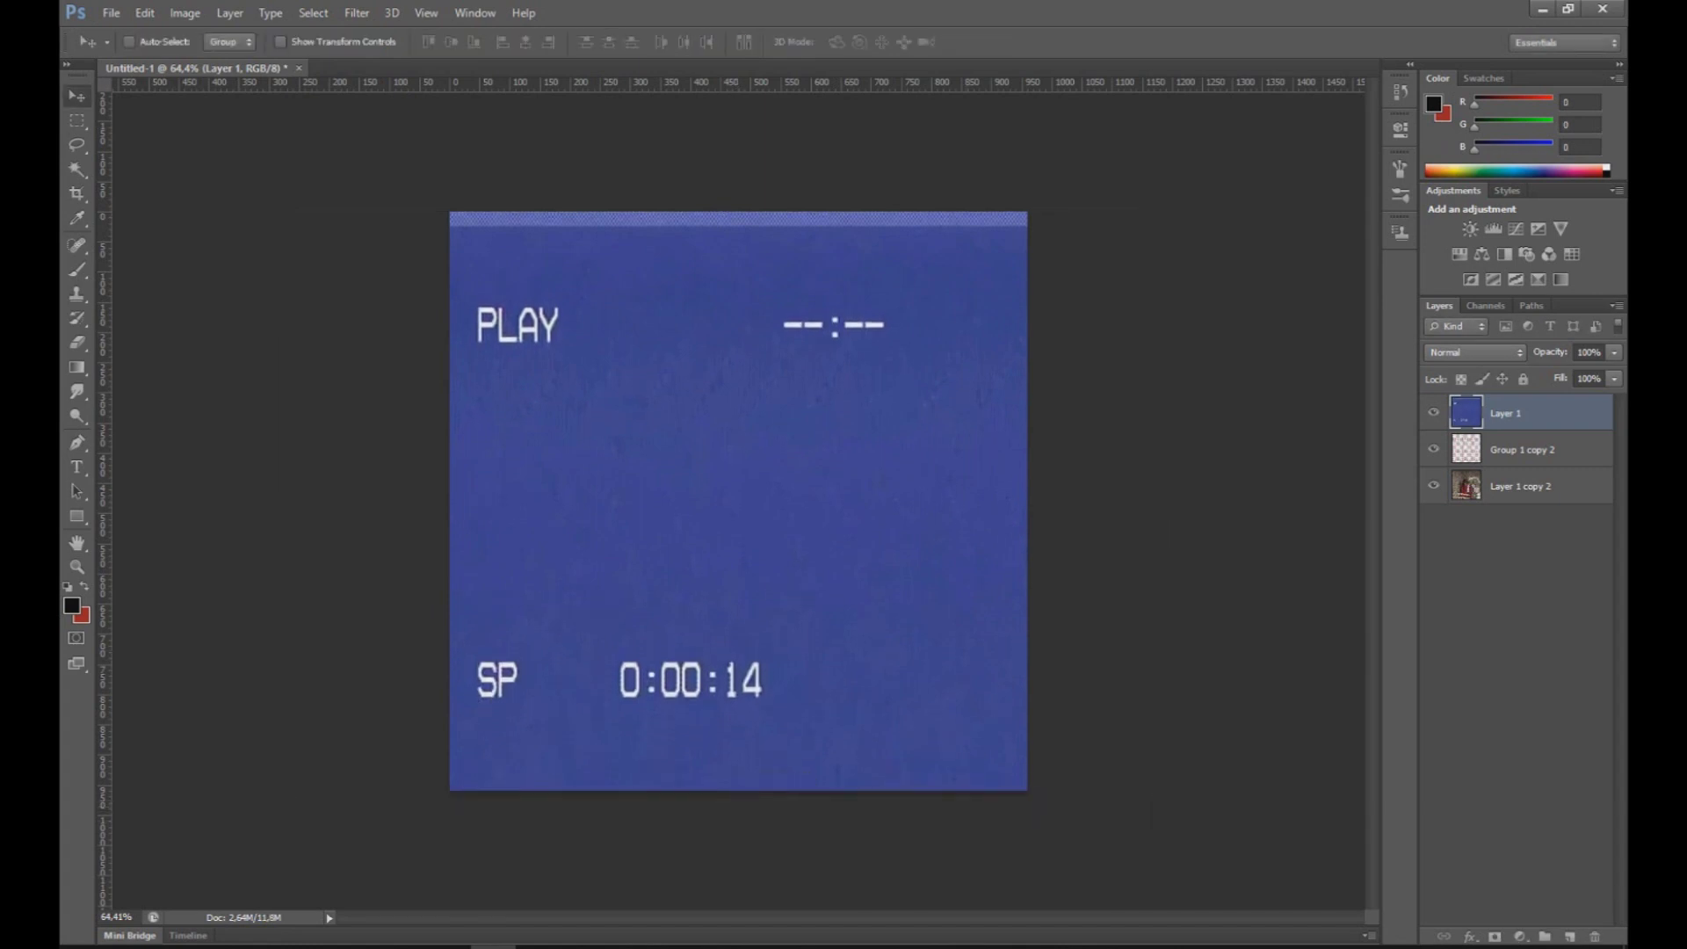
Step: Set the VHS overlay layer to Overlay blending, then undo an accidental duplicate
{"action": "double_click", "coordinate": [1563, 413]}
{"action": "left_click", "coordinate": [1353, 361]}
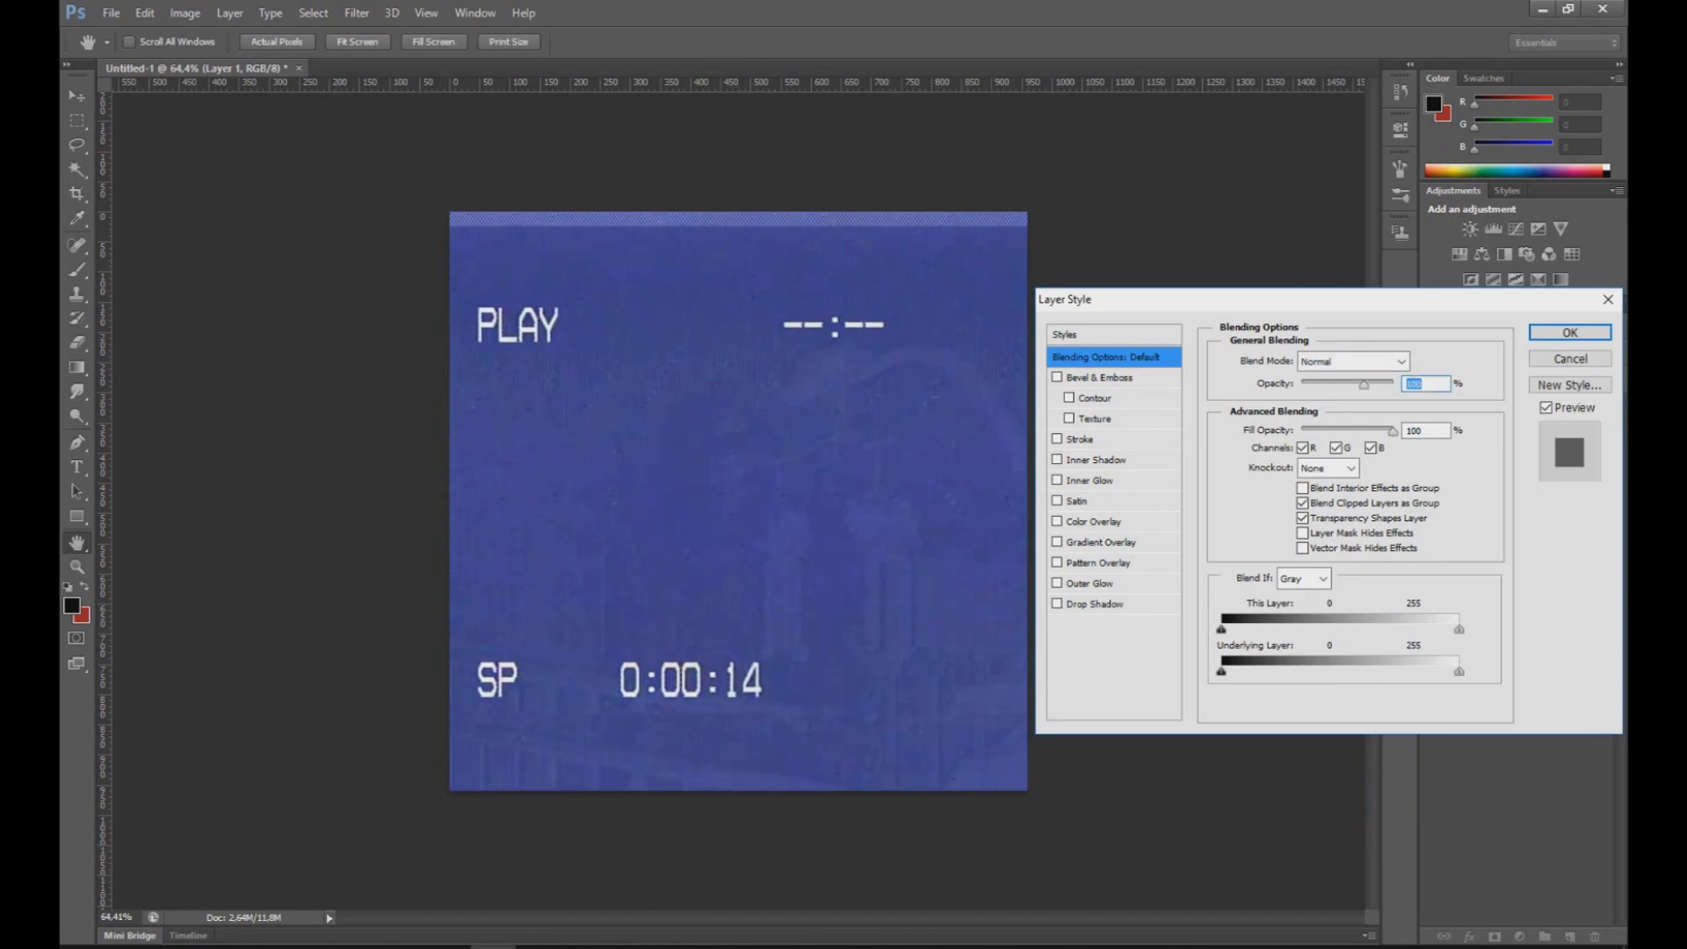
{"action": "left_click", "coordinate": [1353, 361]}
{"action": "left_click", "coordinate": [1326, 454]}
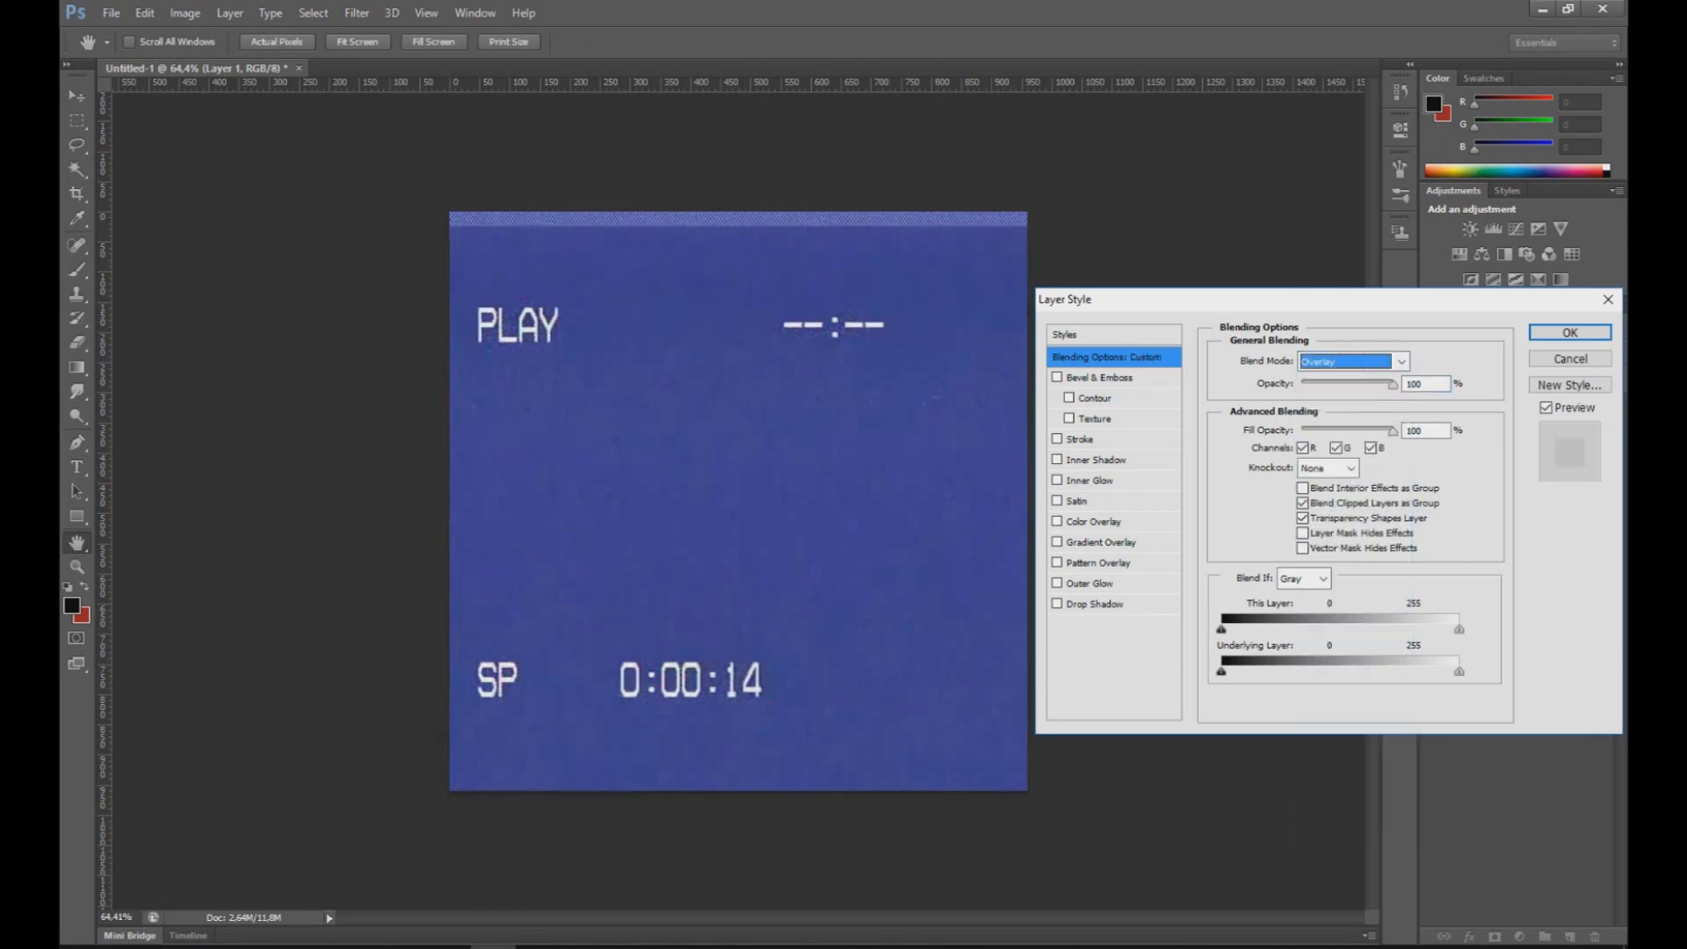
{"action": "key", "text": "Tab"}
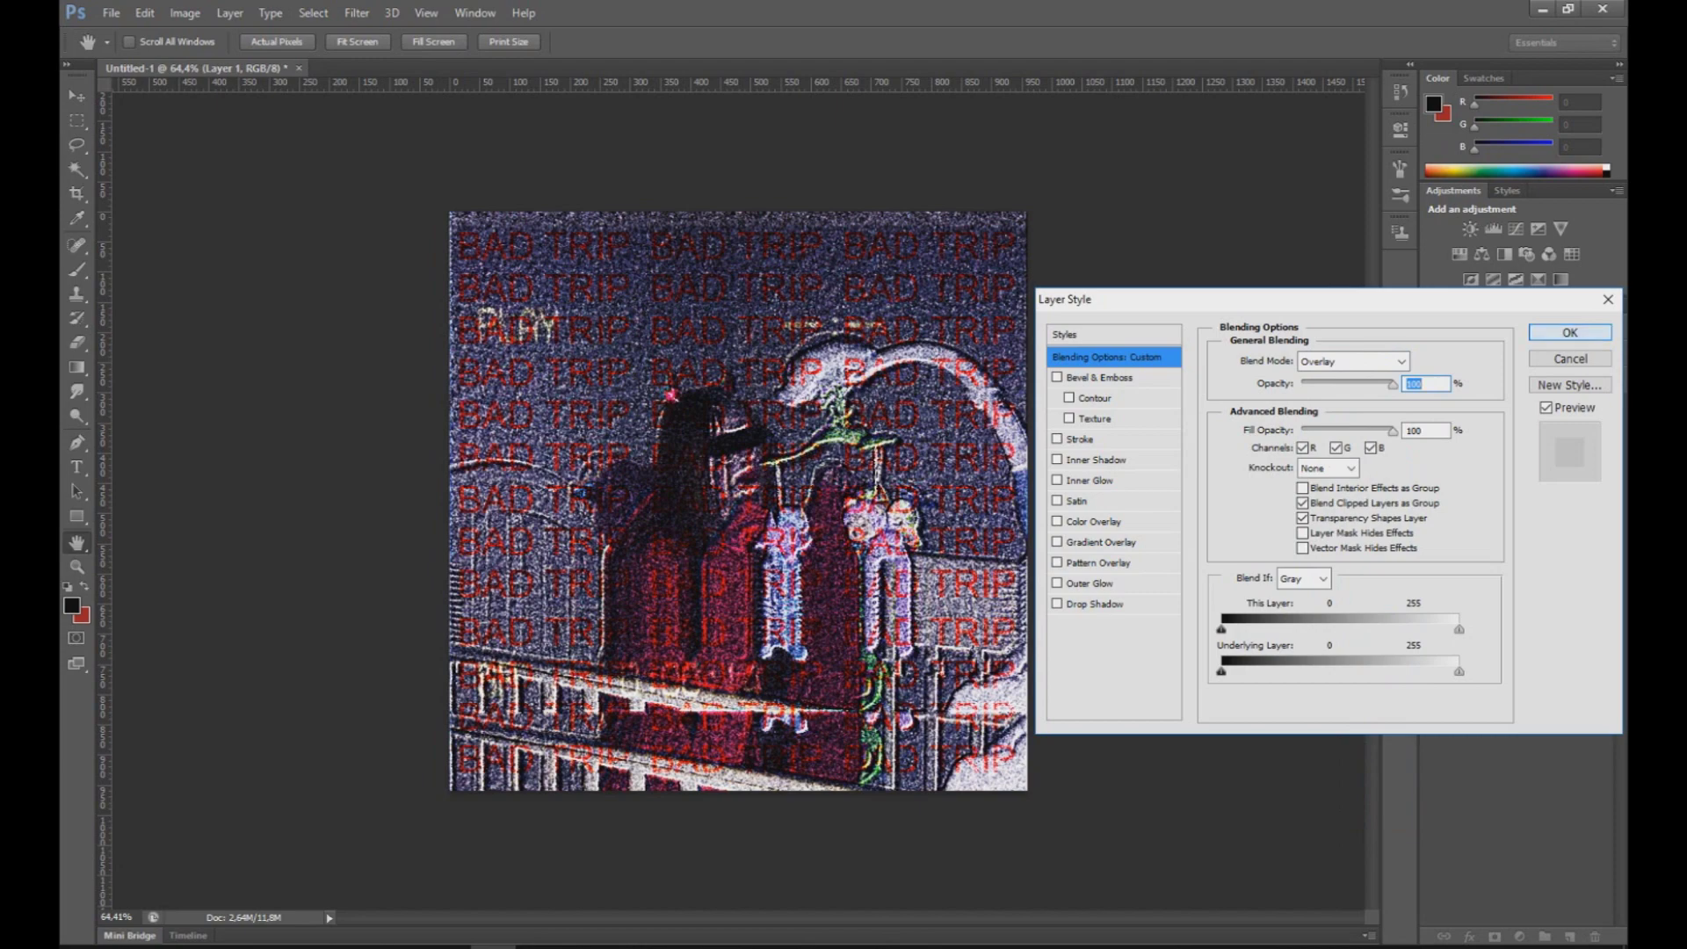
{"action": "left_click", "coordinate": [1570, 332]}
{"action": "scroll", "coordinate": [738, 501], "scroll_direction": "up", "scroll_amount": 1}
{"action": "key", "text": "ctrl+j"}
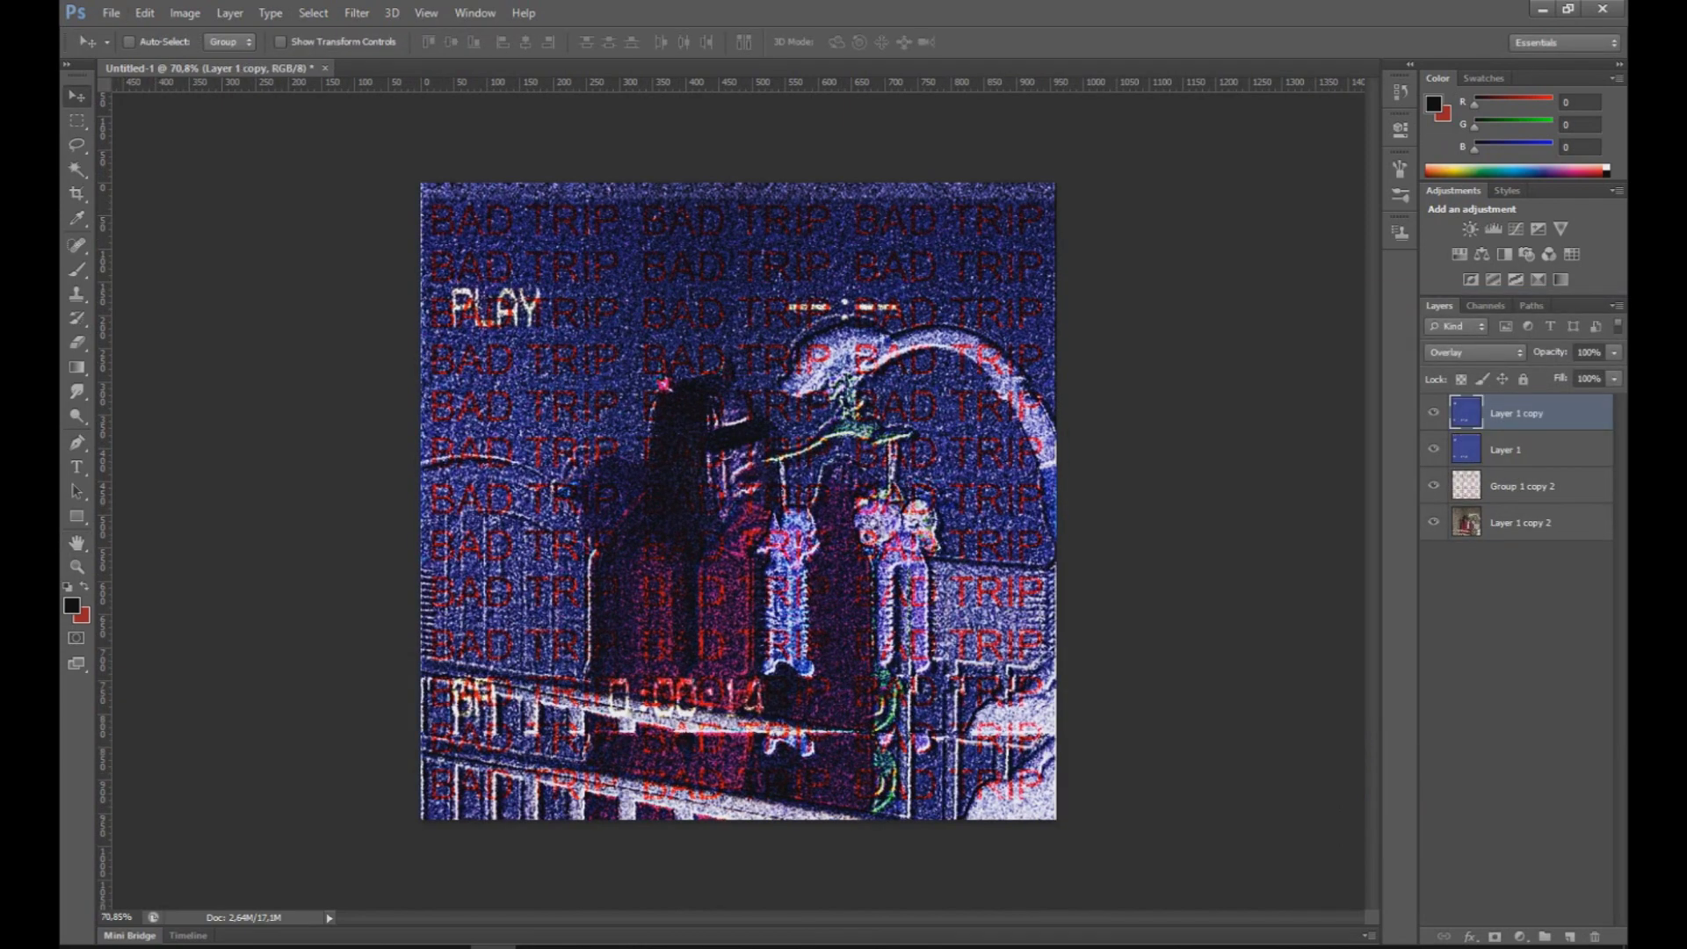
{"action": "key", "text": "ctrl+z"}
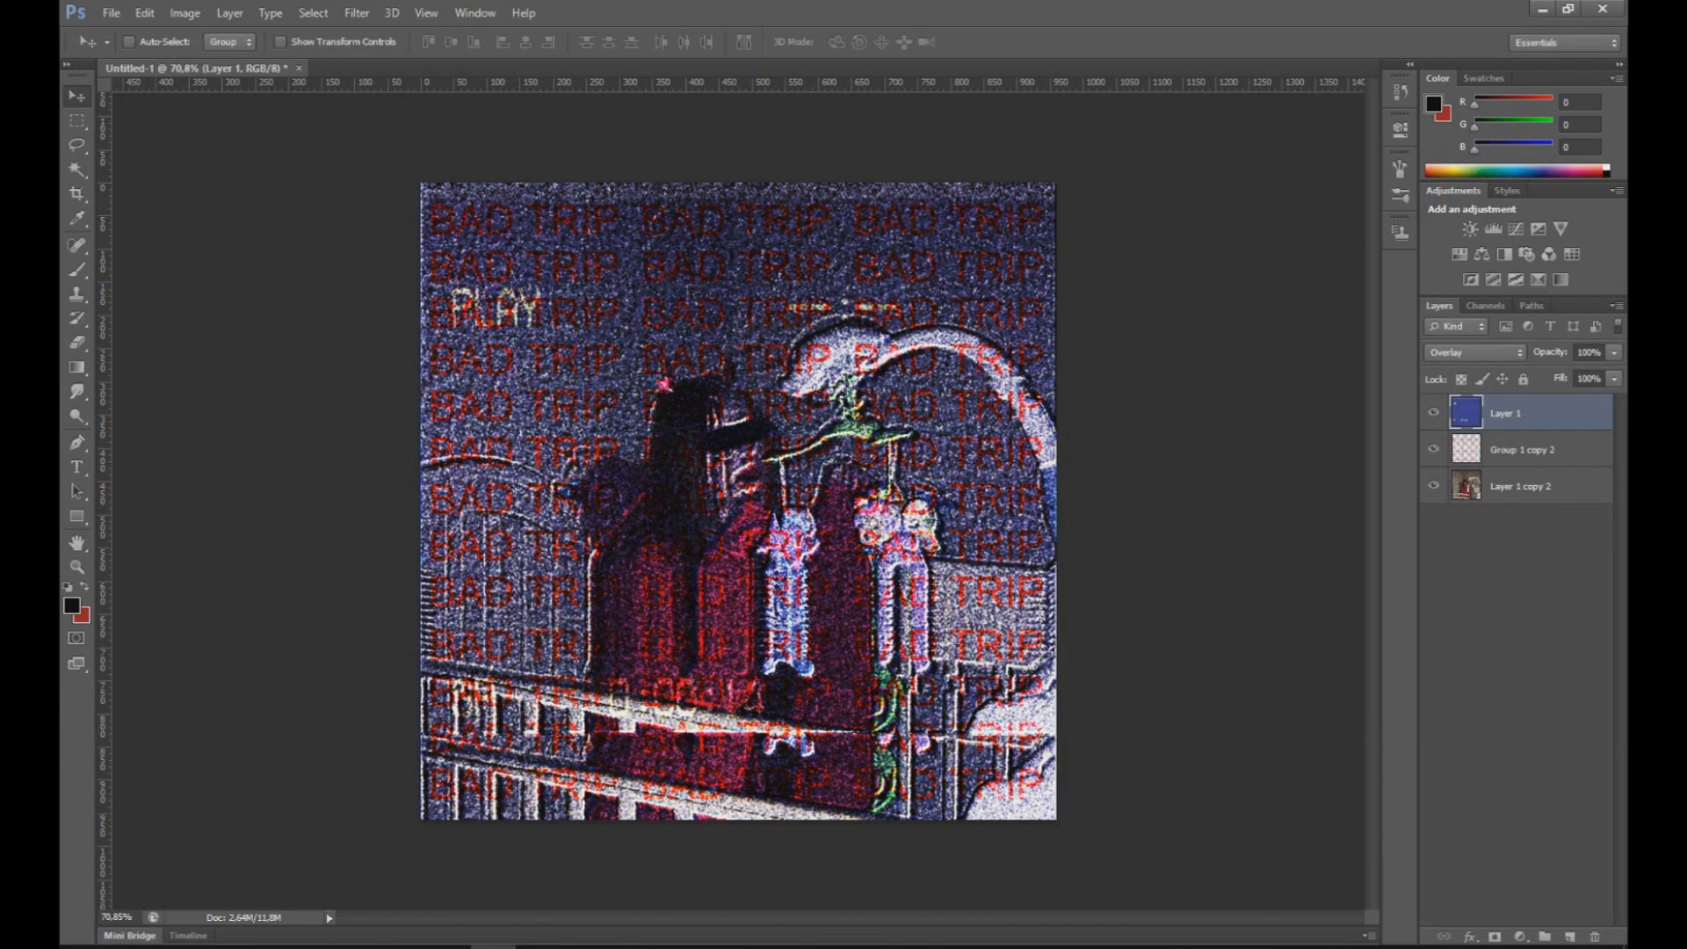
{"action": "scroll", "coordinate": [738, 501], "scroll_direction": "up", "scroll_amount": 2}
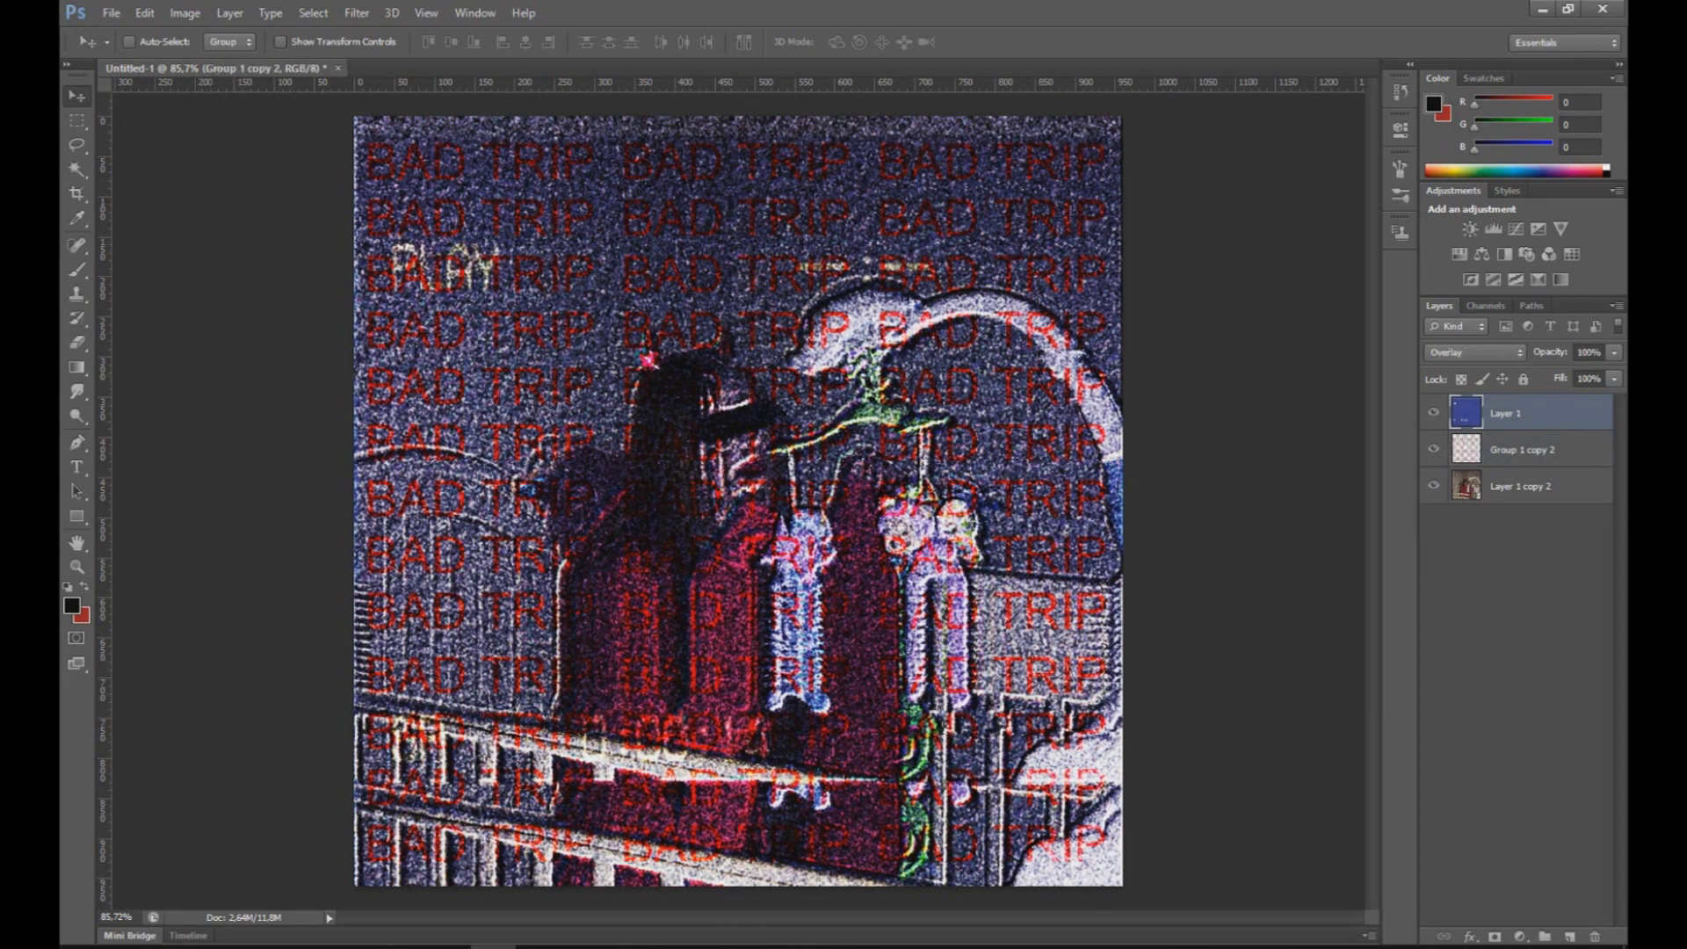
Step: Try Screen blending for the overlay and settle on Screen at 72% opacity
{"action": "double_click", "coordinate": [1465, 412]}
{"action": "left_click", "coordinate": [1352, 361]}
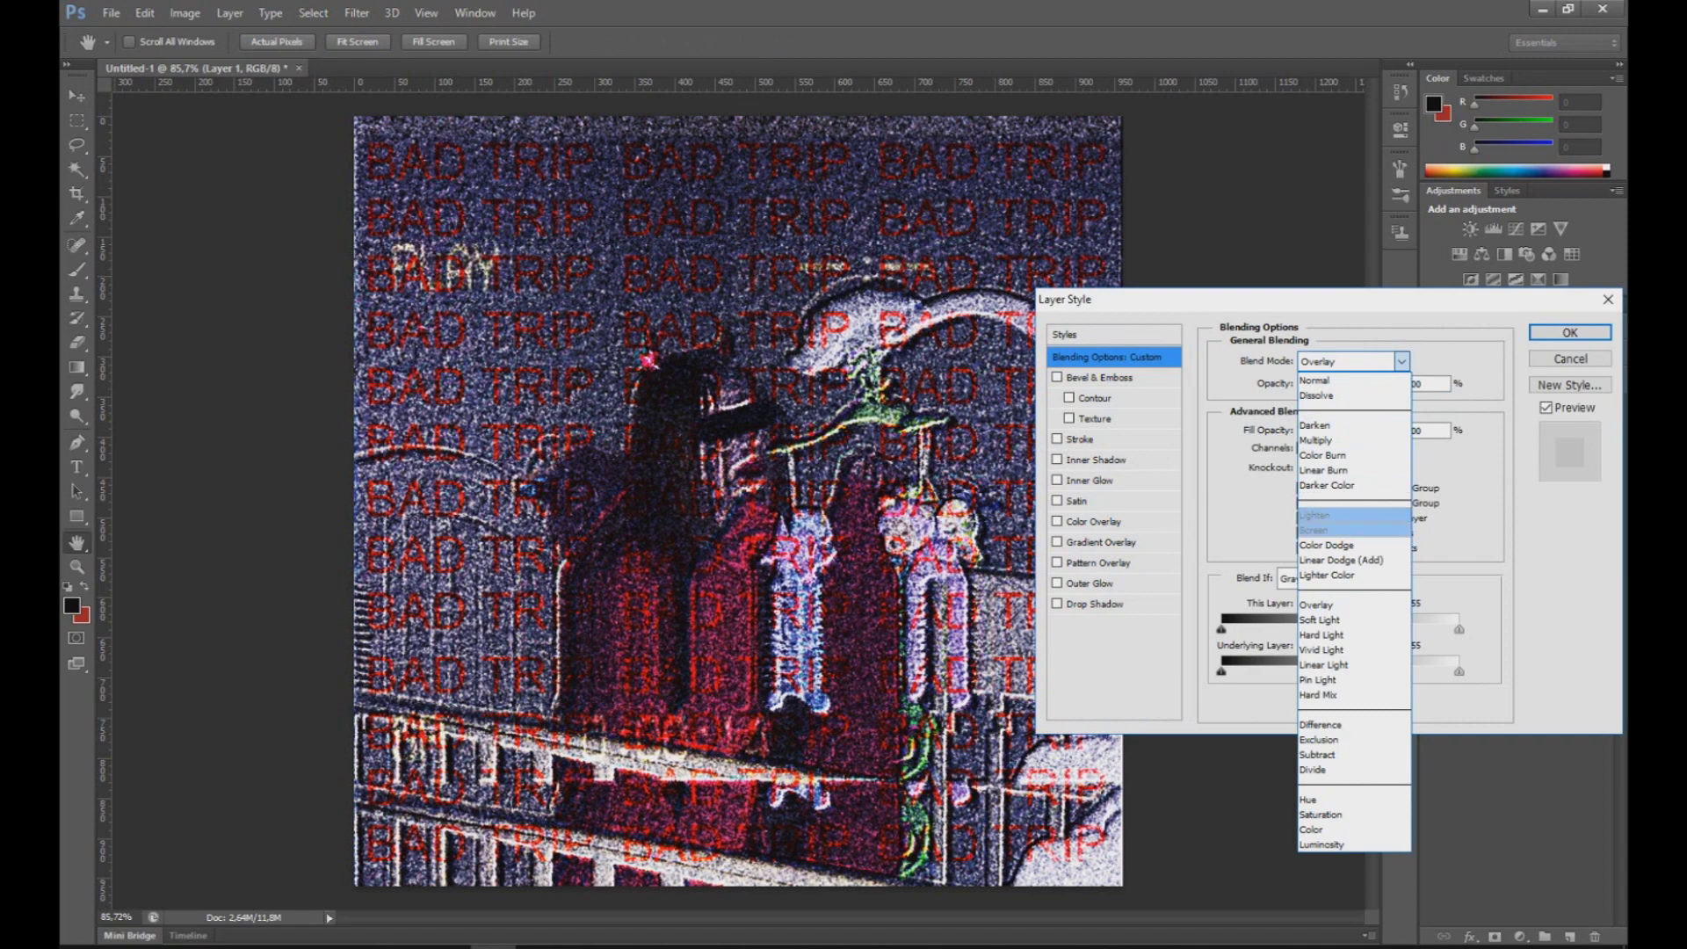
{"action": "left_click", "coordinate": [1352, 518]}
{"action": "key", "text": "Tab"}
{"action": "key", "text": "shift+Down"}
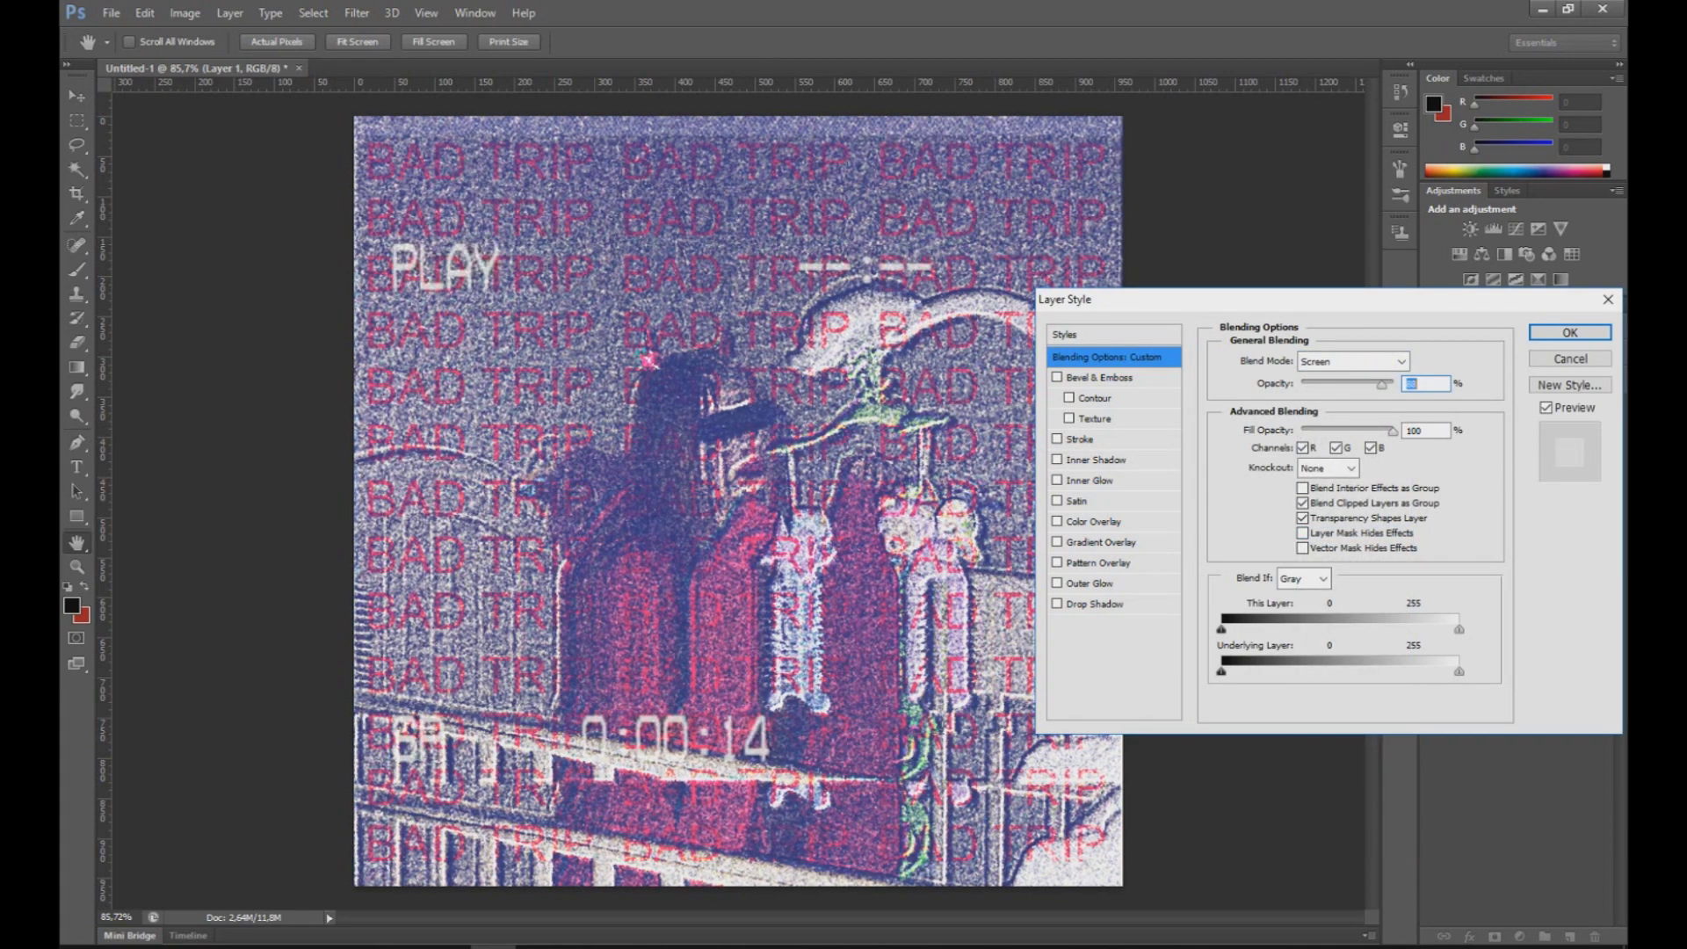
{"action": "key", "text": "shift+Tab"}
{"action": "key", "text": "alt+Down"}
{"action": "key", "text": "o"}
{"action": "key", "text": "Return"}
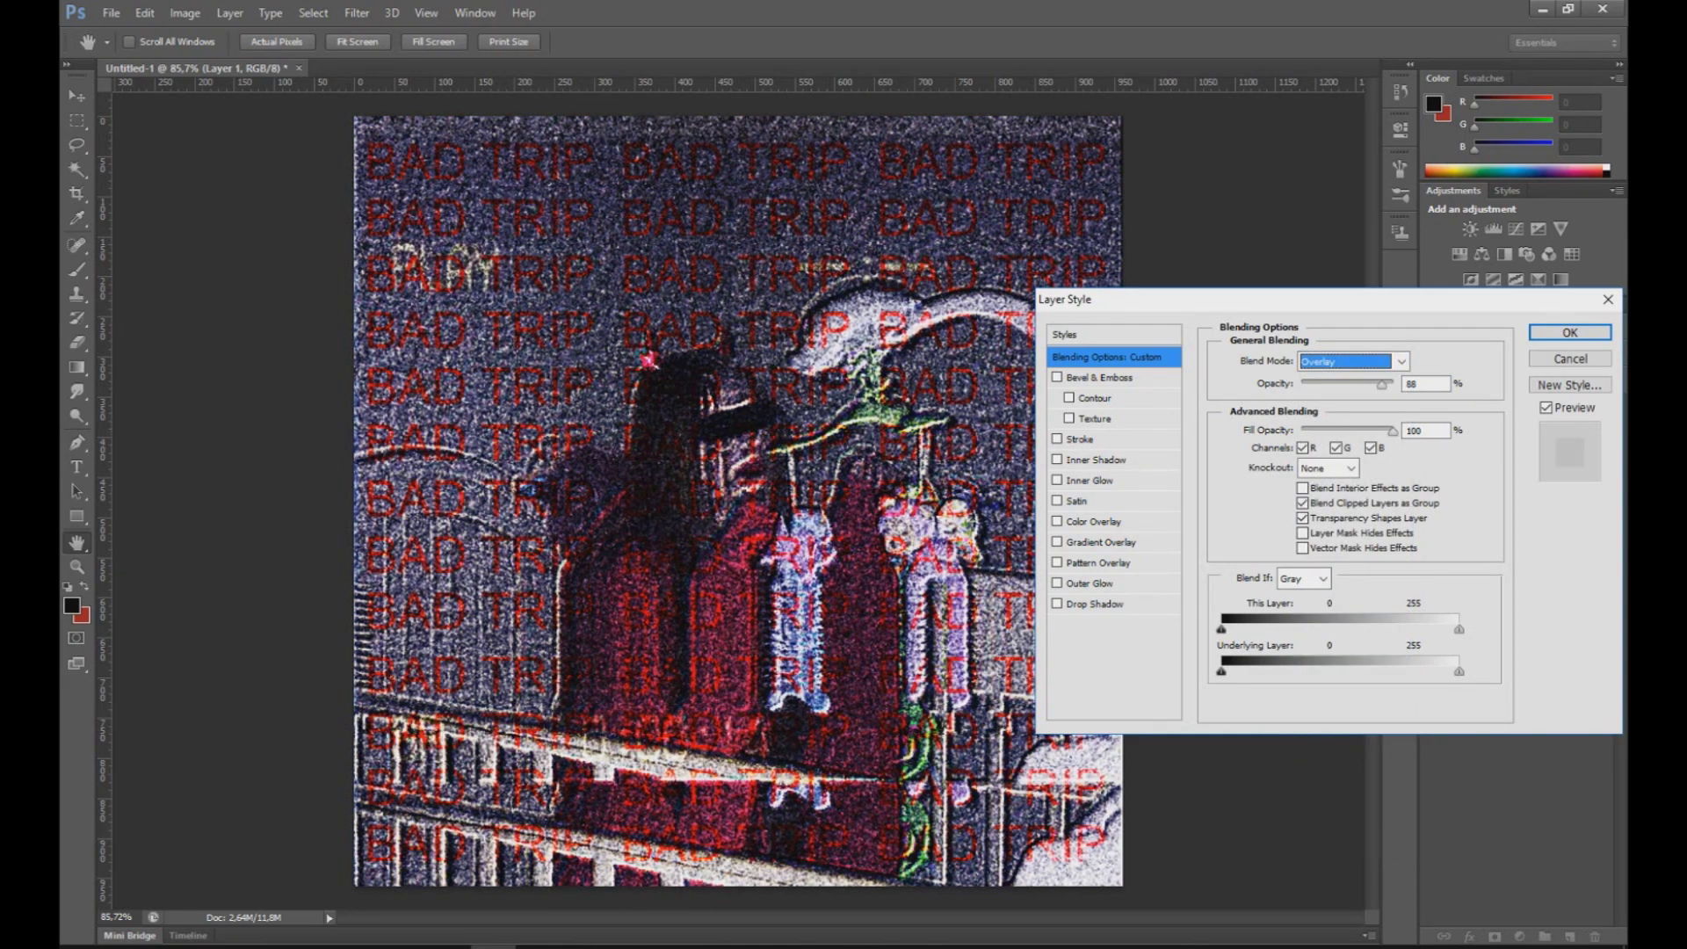
{"action": "key", "text": "alt+Down"}
{"action": "key", "text": "s"}
{"action": "key", "text": "Return"}
{"action": "key", "text": "Tab"}
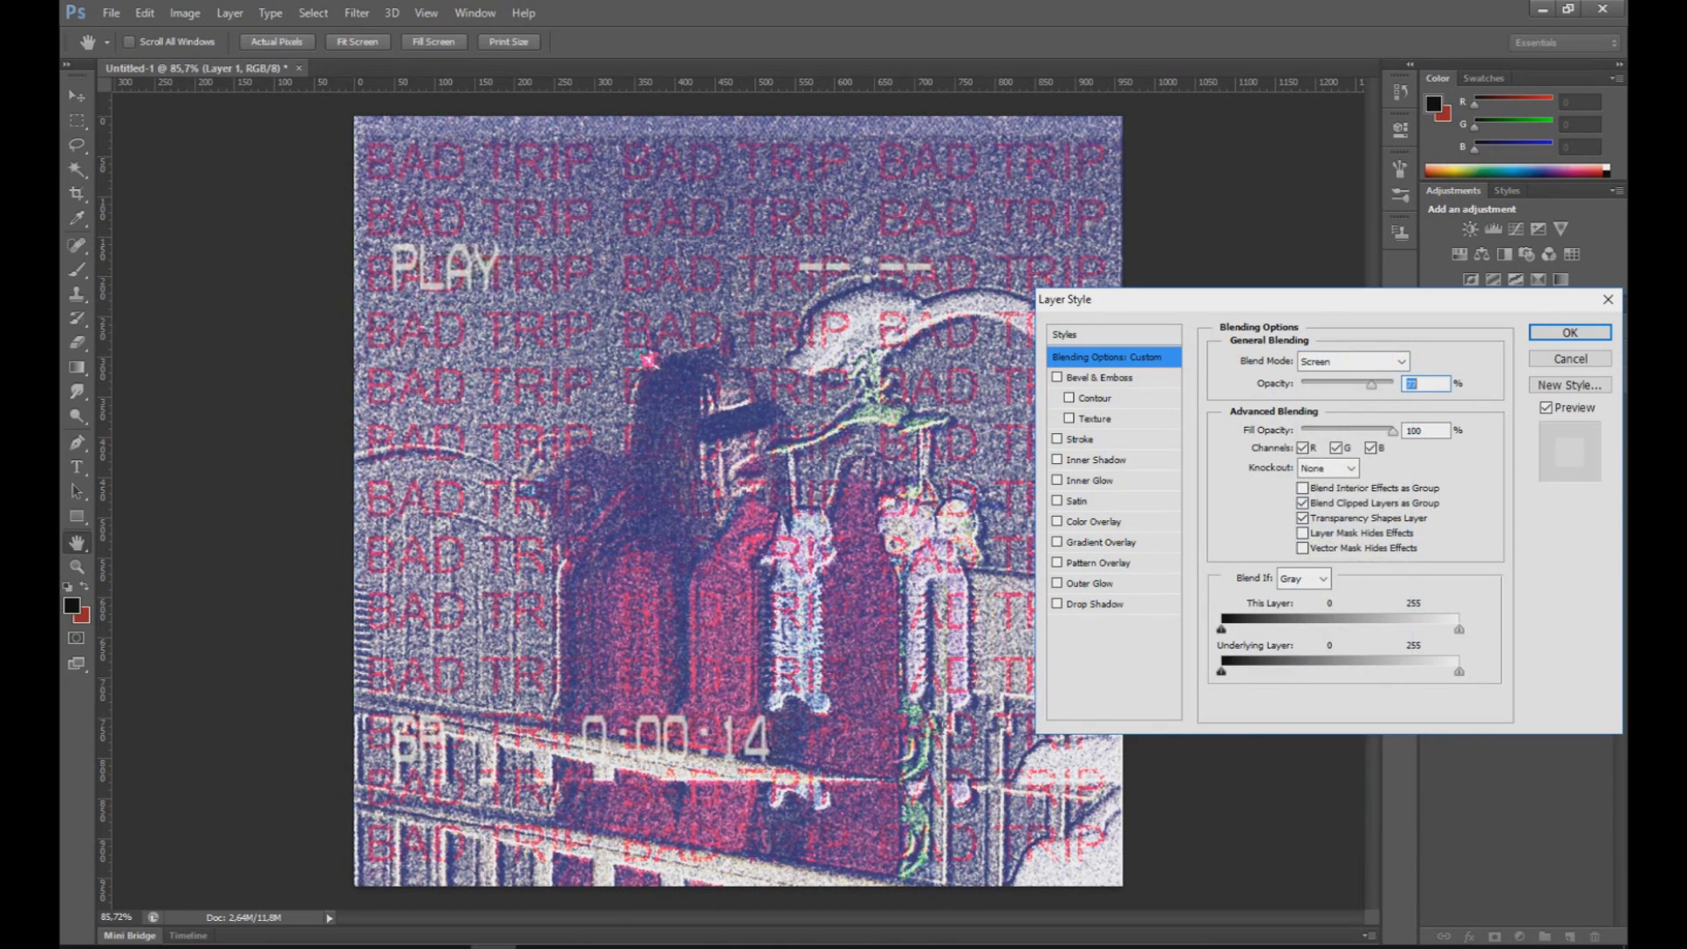
{"action": "key", "text": "shift+Down"}
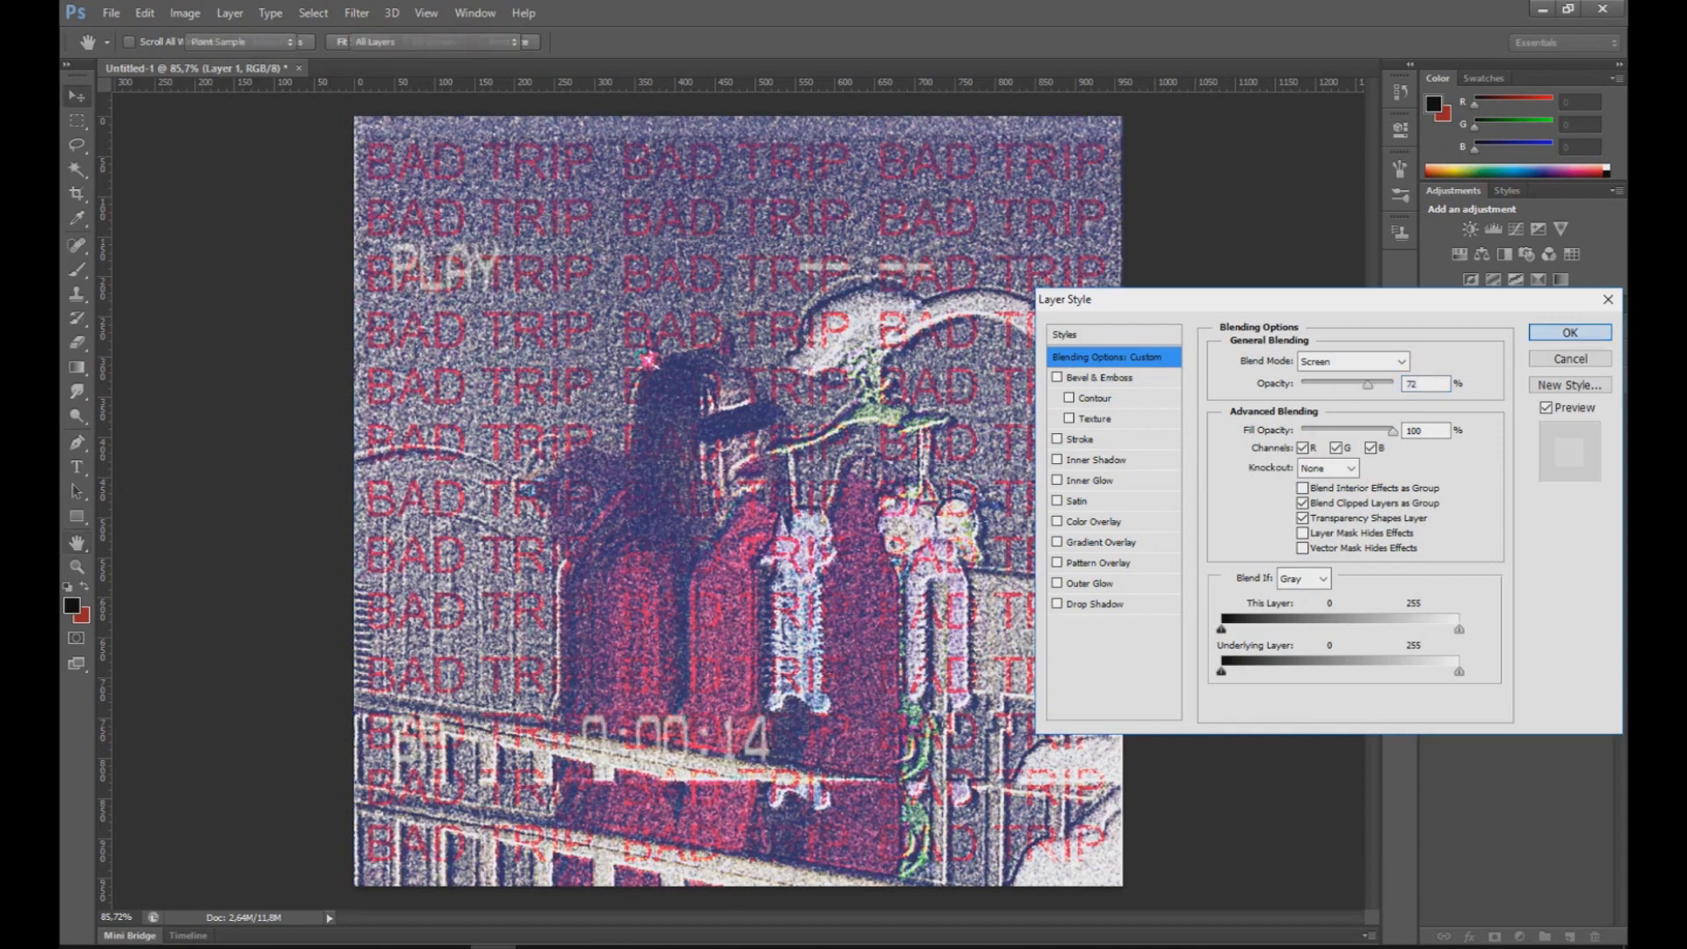
{"action": "key", "text": "Return"}
Step: Return the overlay to Overlay blending at 100% opacity
{"action": "scroll", "coordinate": [738, 501], "scroll_direction": "down", "scroll_amount": 3}
{"action": "scroll", "coordinate": [738, 501], "scroll_direction": "up", "scroll_amount": 1}
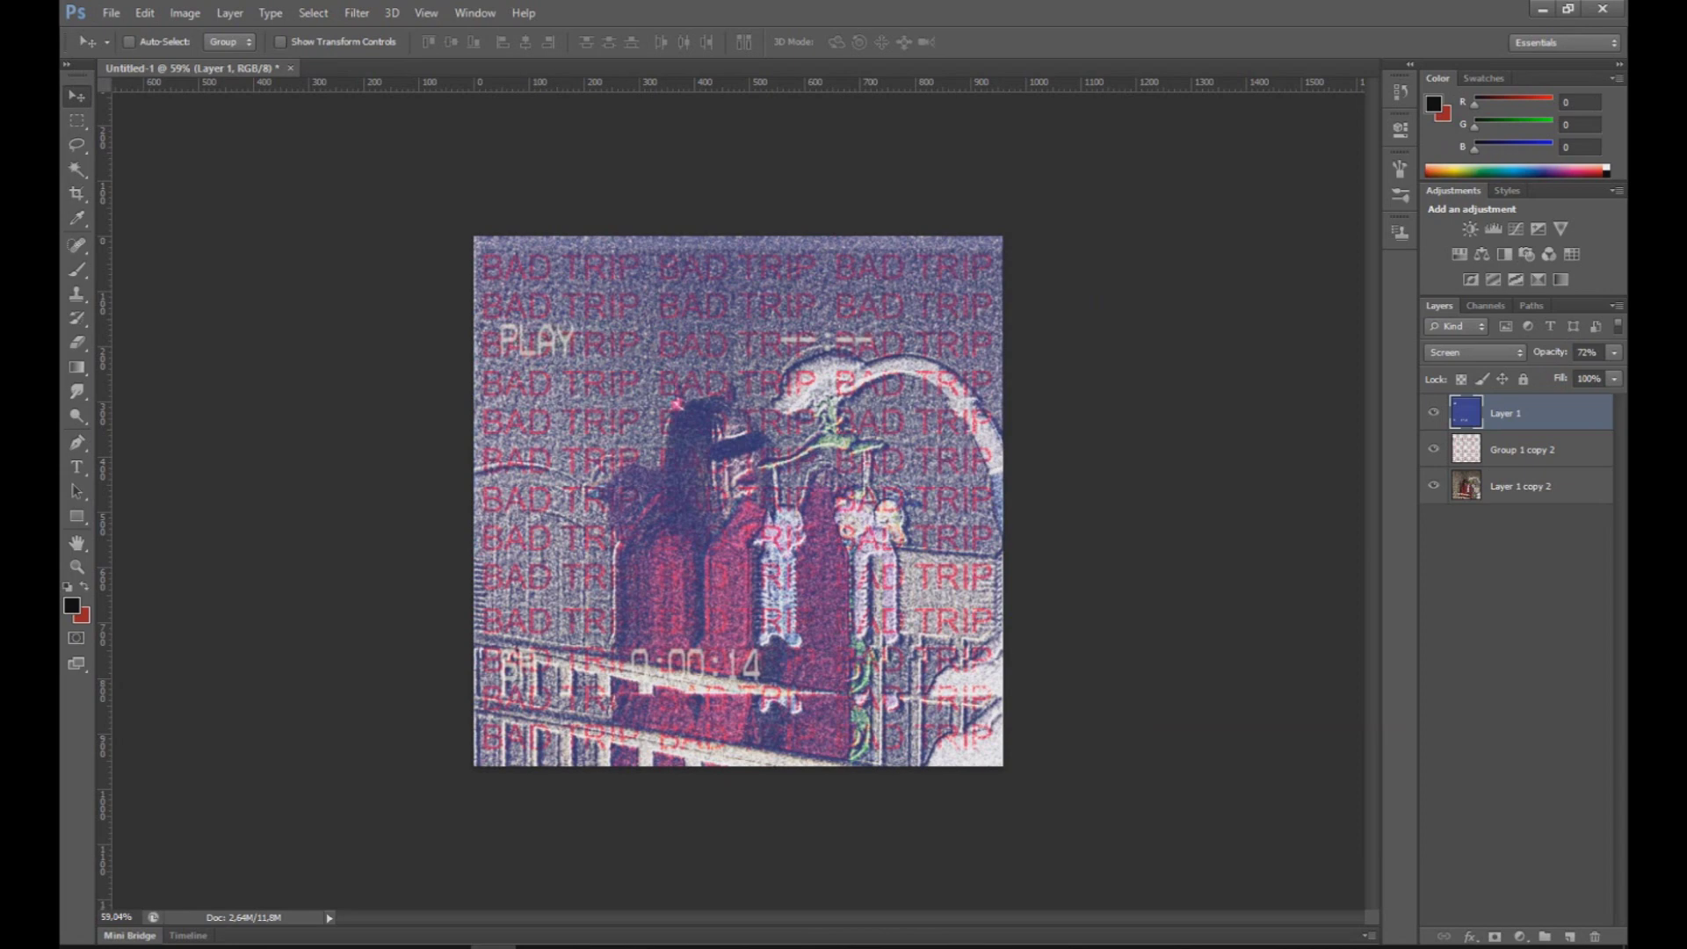
{"action": "key", "text": "alt+l"}
{"action": "key", "text": "shift+Down"}
{"action": "key", "text": "shift+Up"}
{"action": "left_click", "coordinate": [1352, 361]}
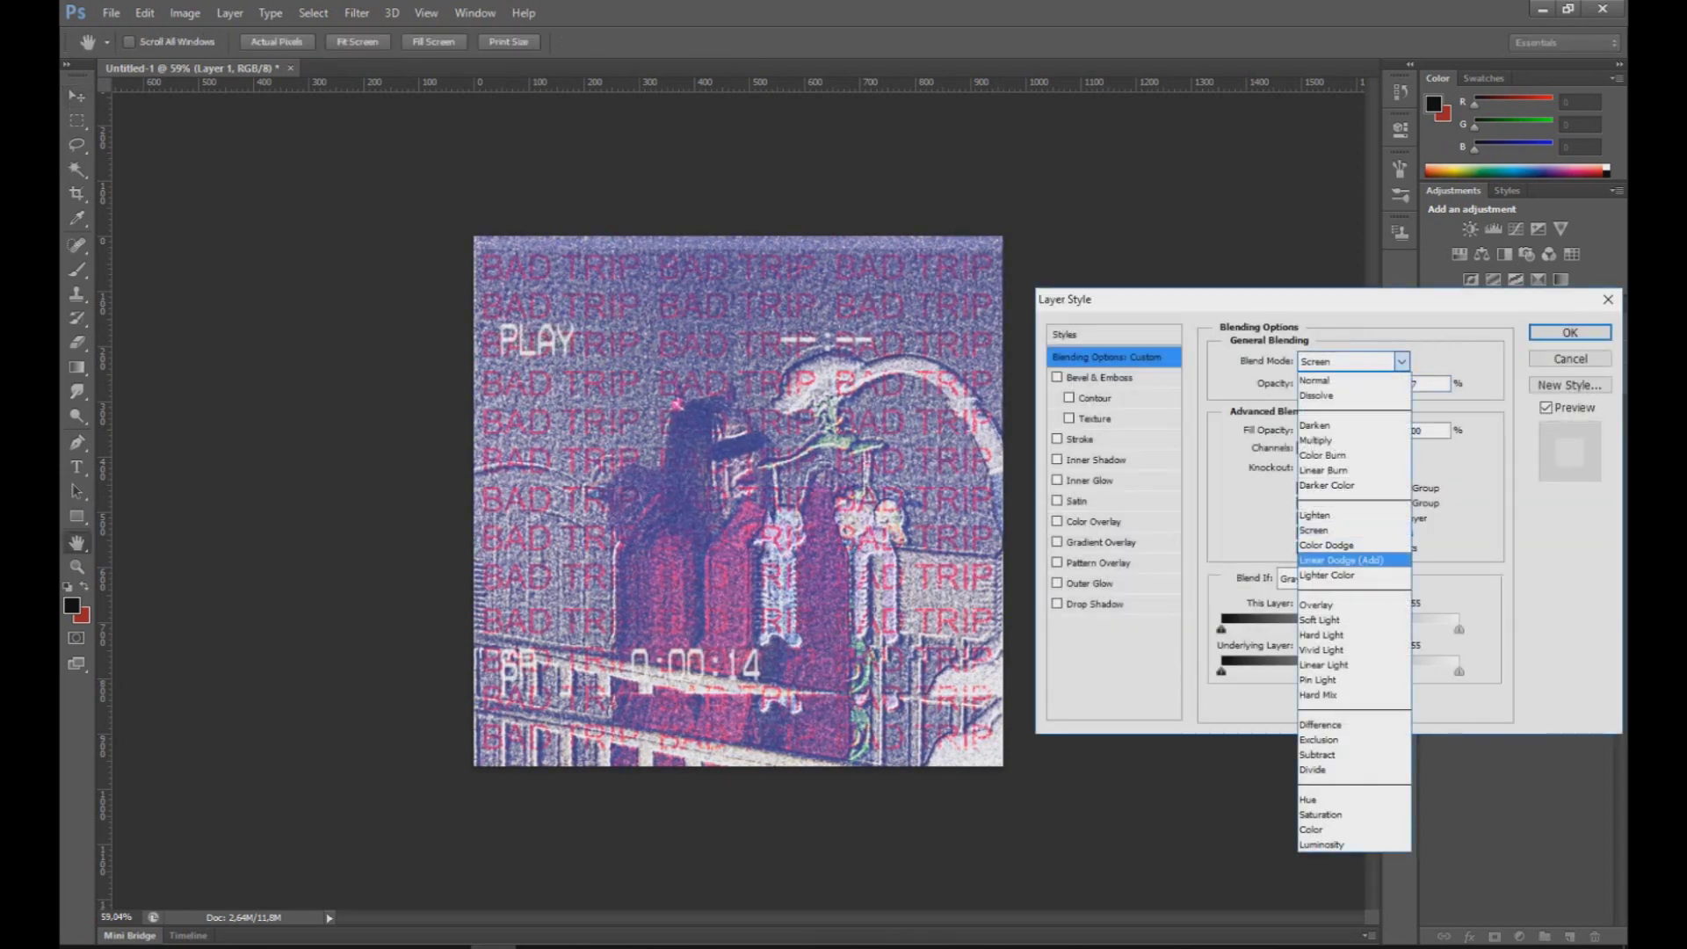
{"action": "left_click", "coordinate": [1344, 610]}
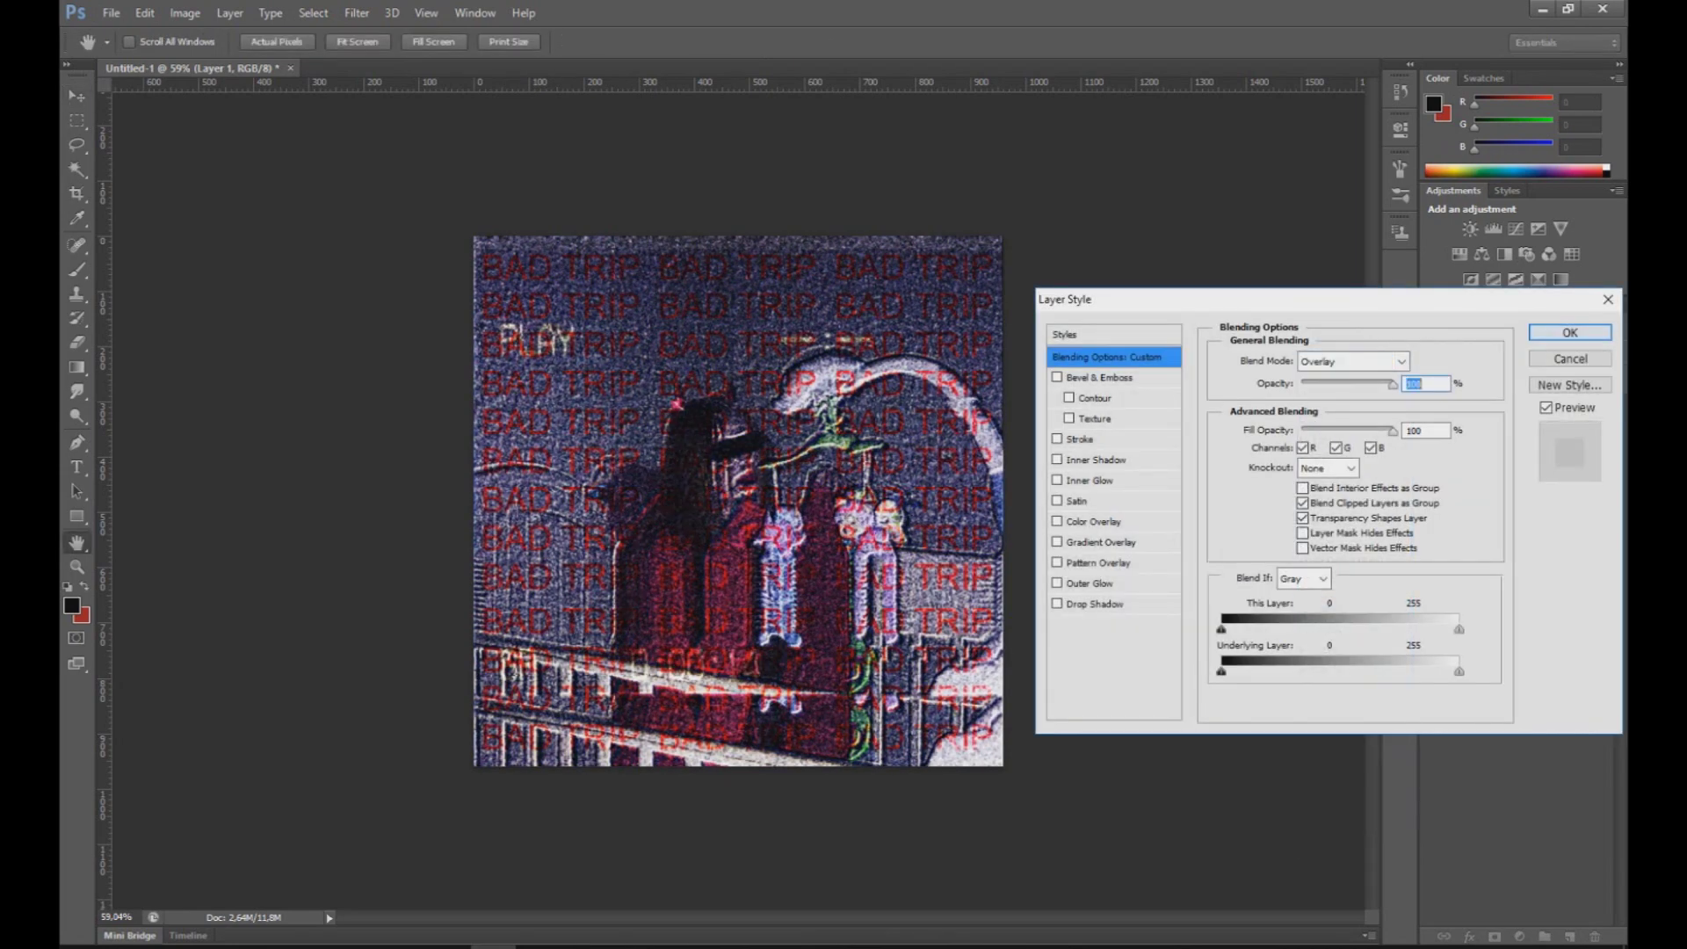
{"action": "key", "text": "Return"}
{"action": "key", "text": "alt+l"}
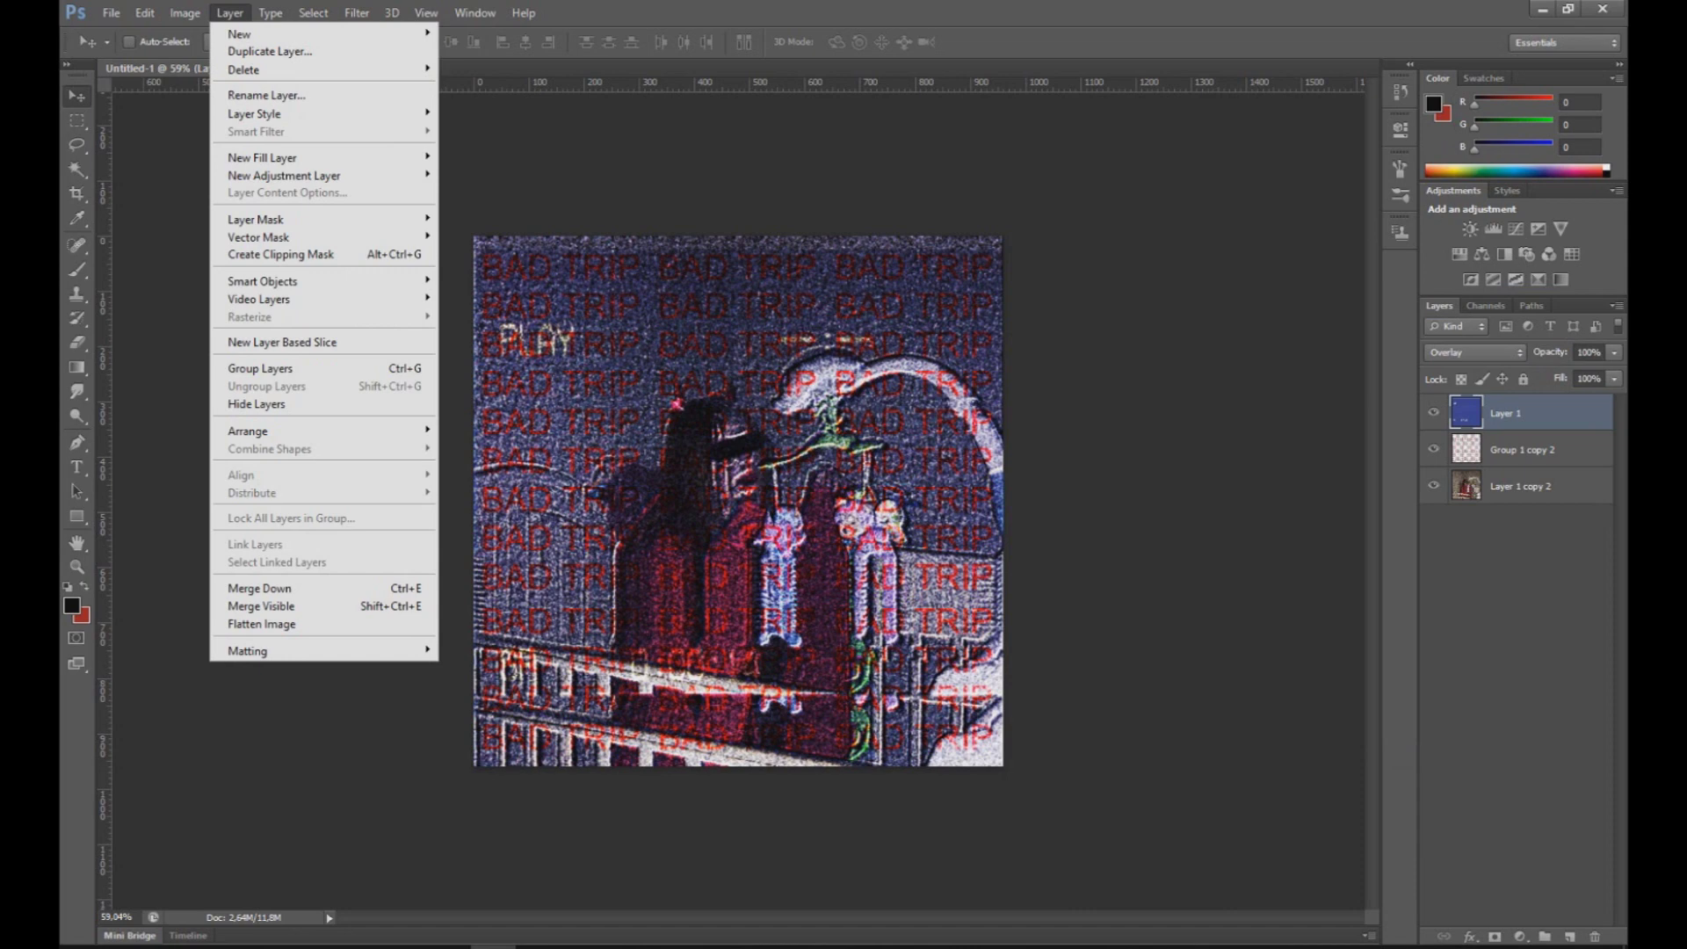
Step: Open the Color Balance adjustment for the PLAY overlay layer
{"action": "key", "text": "Right"}
{"action": "key", "text": "Right"}
{"action": "key", "text": "Left"}
{"action": "key", "text": "Left"}
{"action": "key", "text": "Left"}
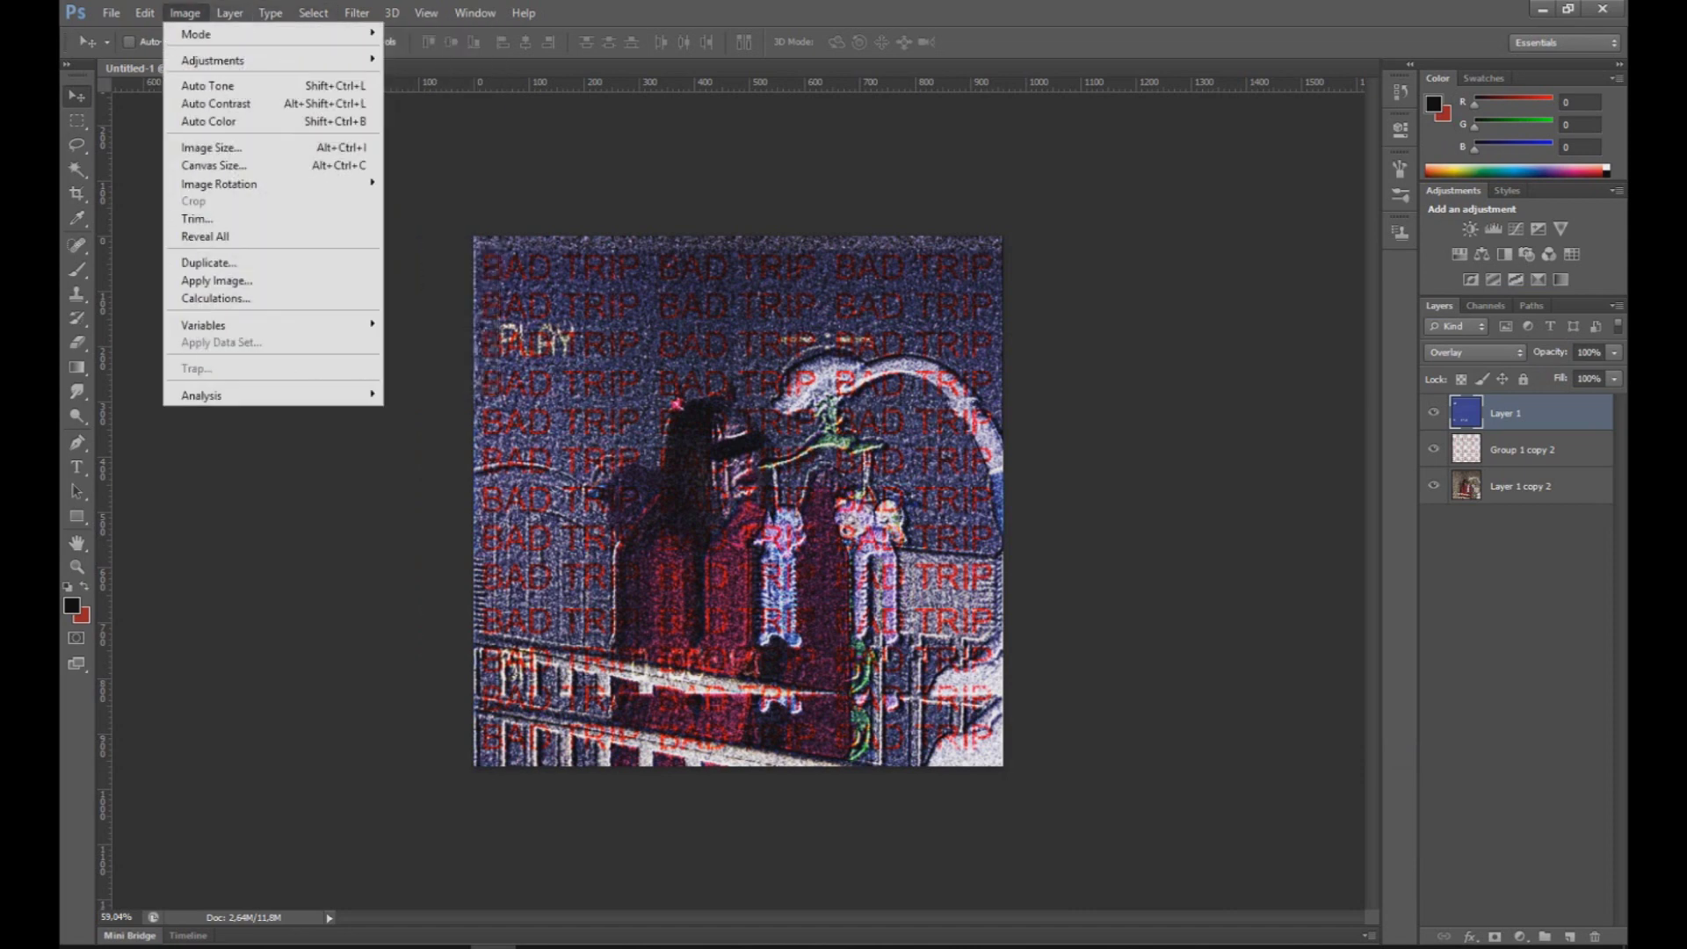
{"action": "key", "text": "Down"}
{"action": "key", "text": "Down"}
{"action": "key", "text": "Down"}
{"action": "key", "text": "Up"}
{"action": "key", "text": "Right"}
{"action": "key", "text": "Down"}
{"action": "key", "text": "Down"}
{"action": "key", "text": "Down"}
{"action": "key", "text": "Return"}
Step: Apply midtone colour levels of +57, +21 and -30 to the overlay
{"action": "type", "text": "+5"}
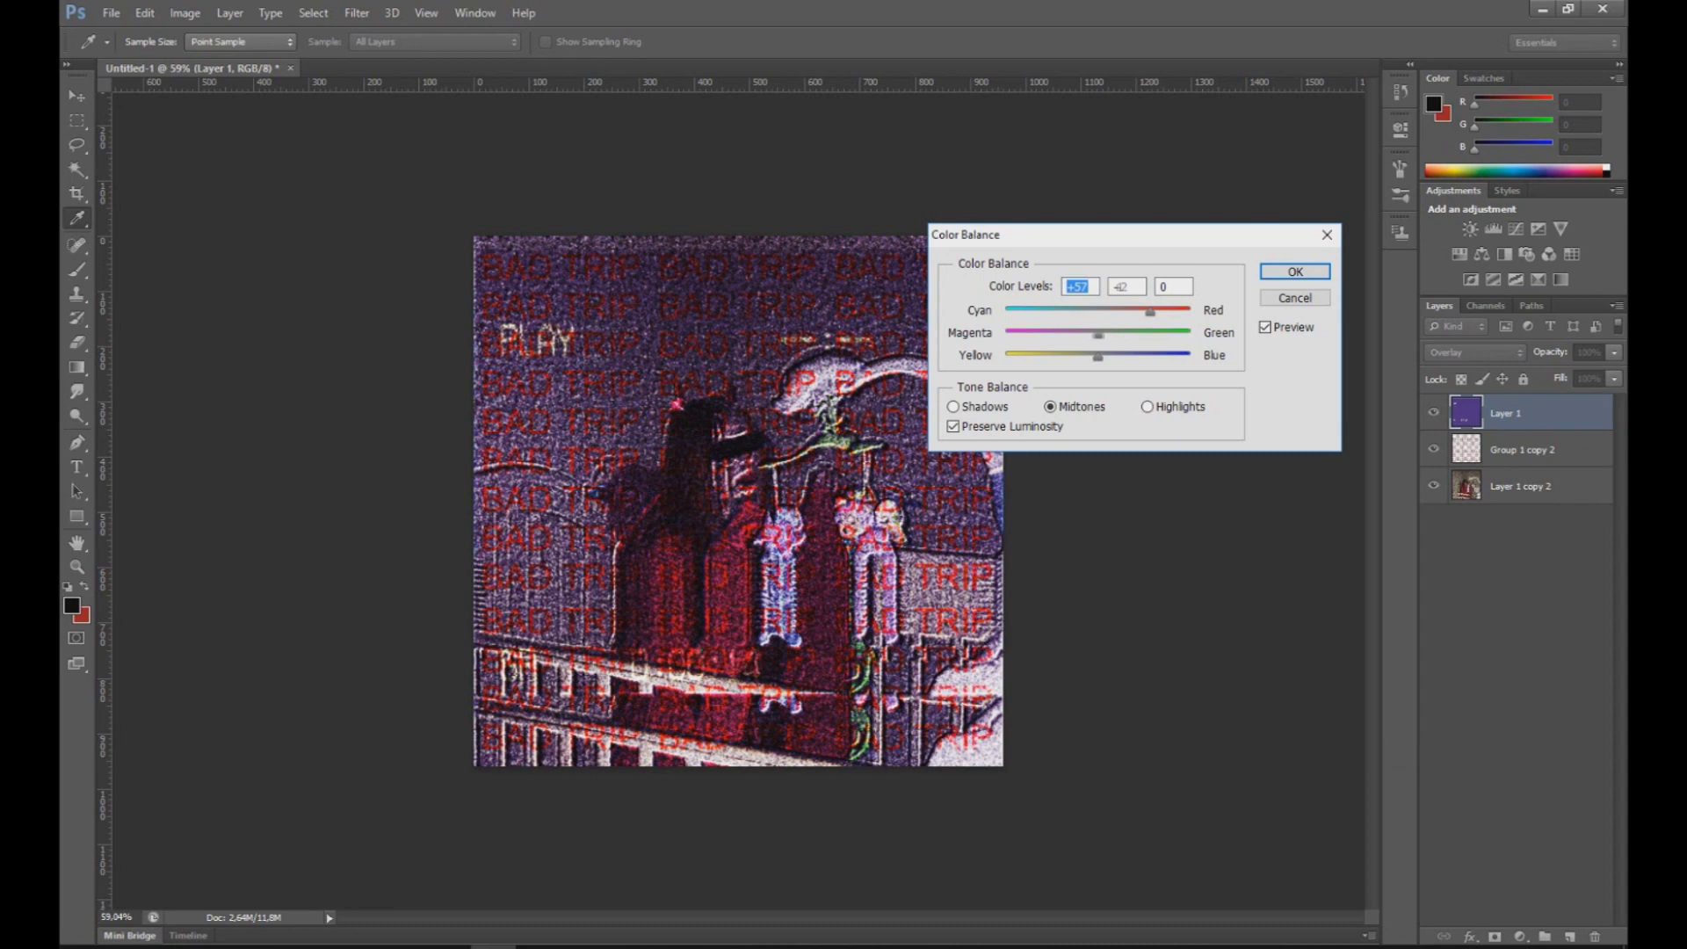
{"action": "key", "text": "Tab"}
{"action": "type", "text": "+21"}
{"action": "key", "text": "Tab"}
{"action": "type", "text": "+11"}
{"action": "key", "text": "shift+Tab"}
{"action": "left_click_drag", "start_coordinate": [1030, 357], "coordinate": [1087, 356]}
{"action": "key", "text": "Return"}
Step: Toggle the BAD TRIP text layer's visibility and keep it beneath the PLAY overlay
{"action": "key", "text": "v"}
{"action": "left_click", "coordinate": [1432, 449]}
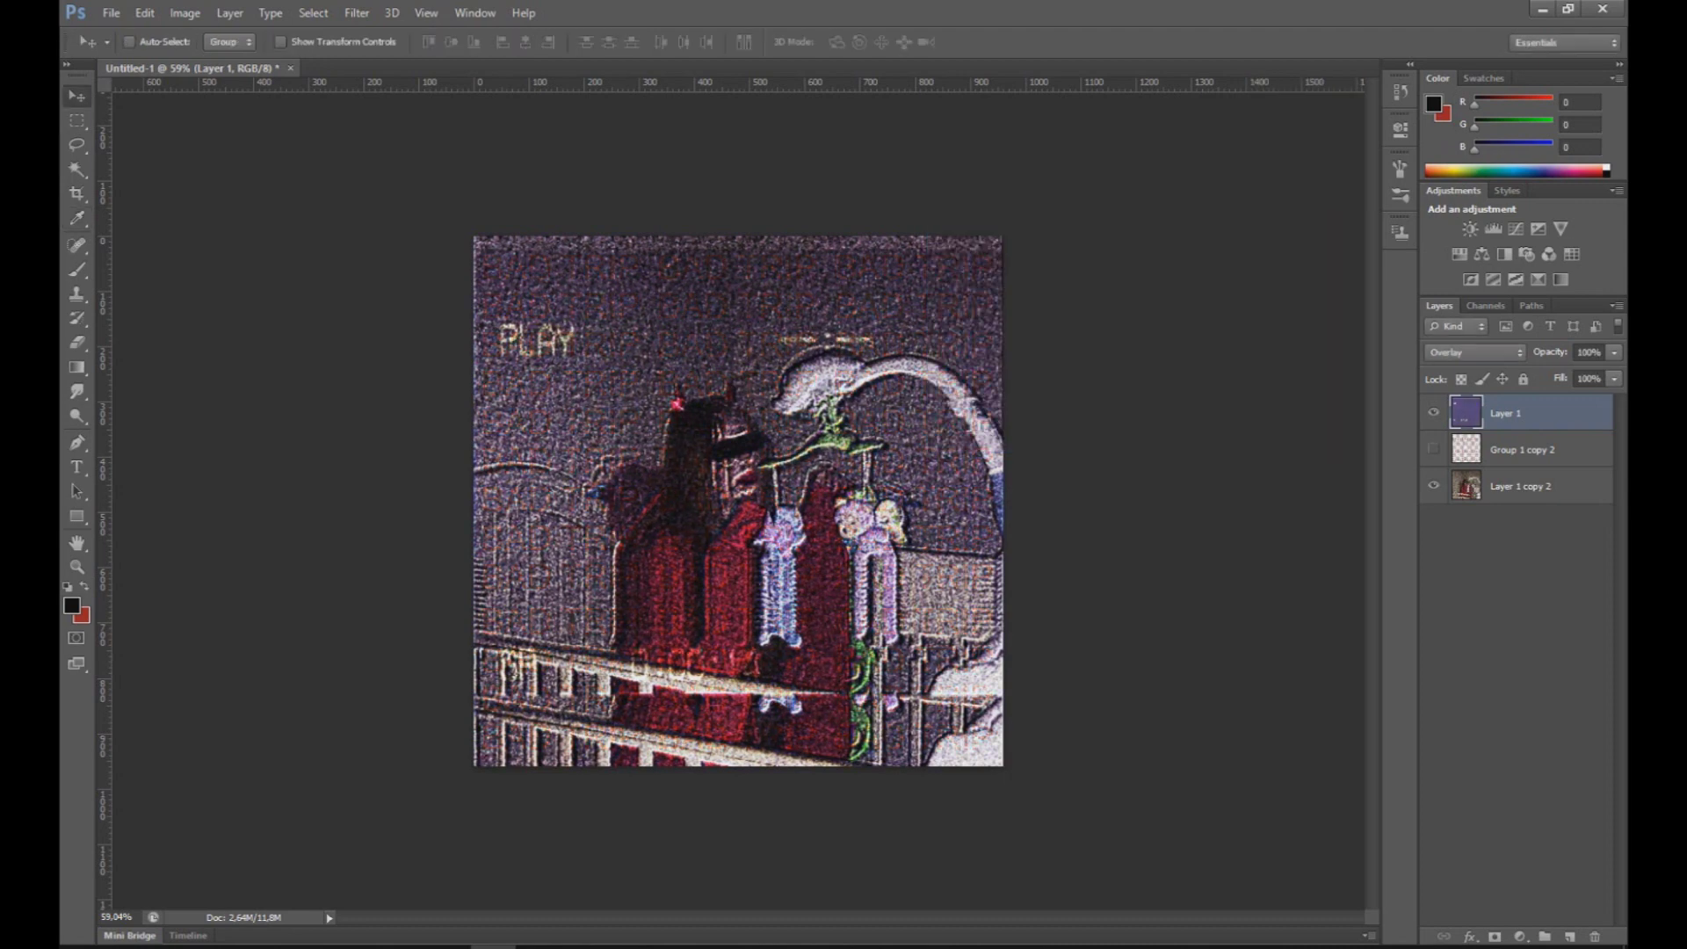
{"action": "left_click", "coordinate": [1433, 448]}
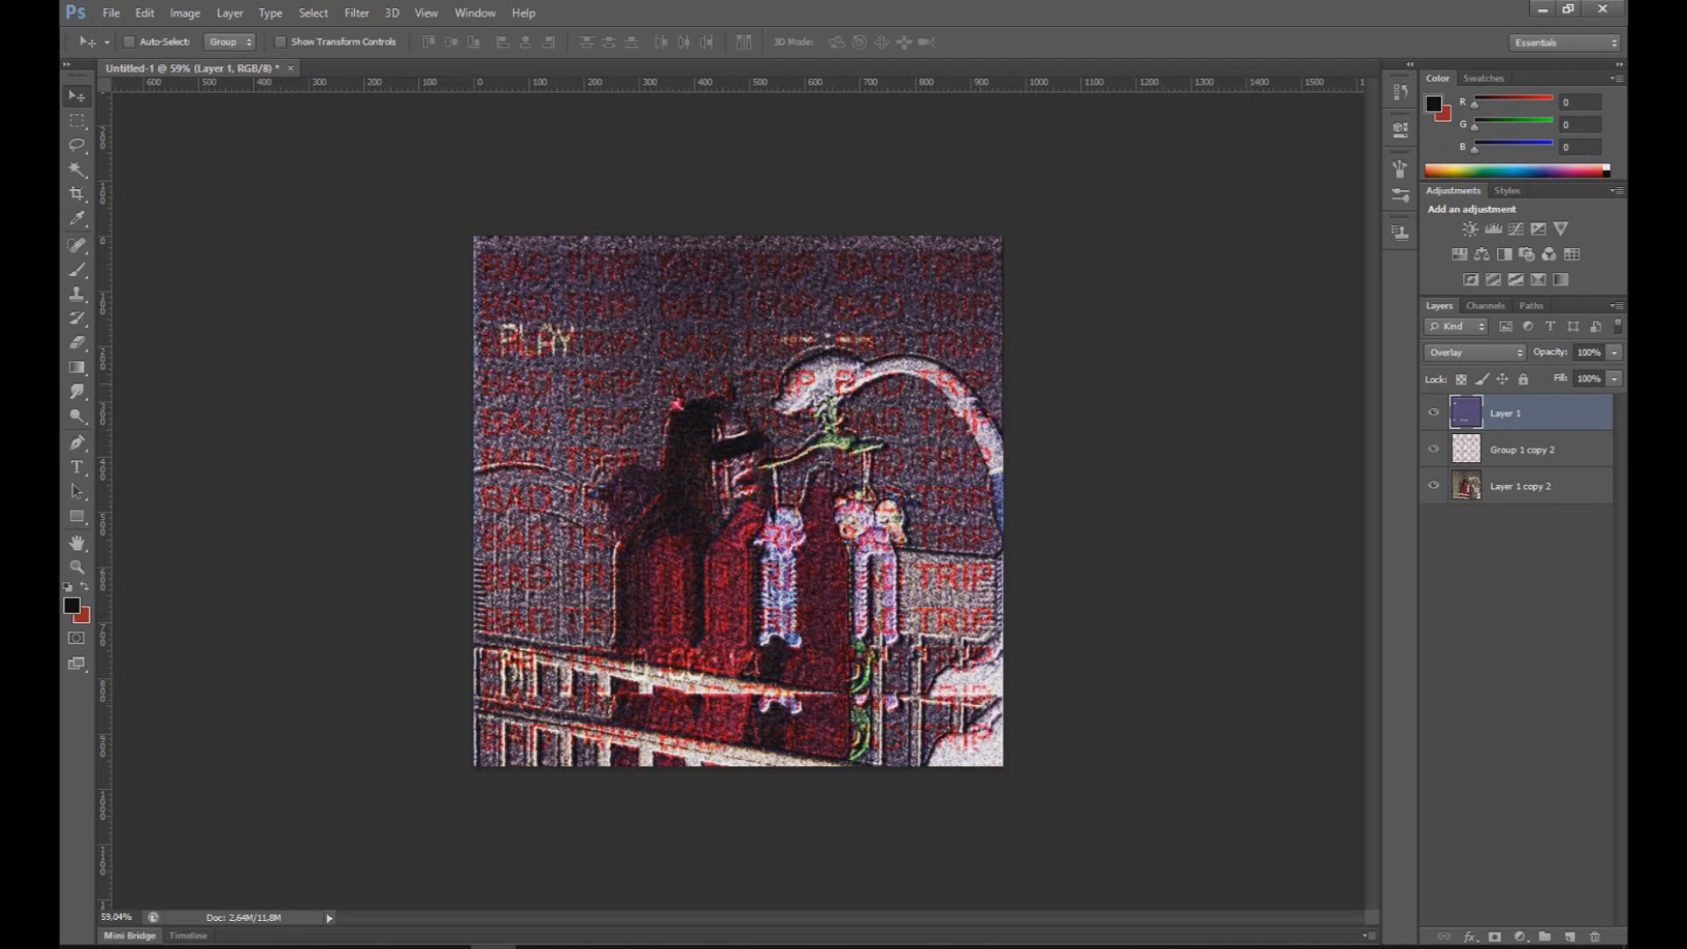
{"action": "left_click_drag", "start_coordinate": [1511, 448], "coordinate": [1510, 404]}
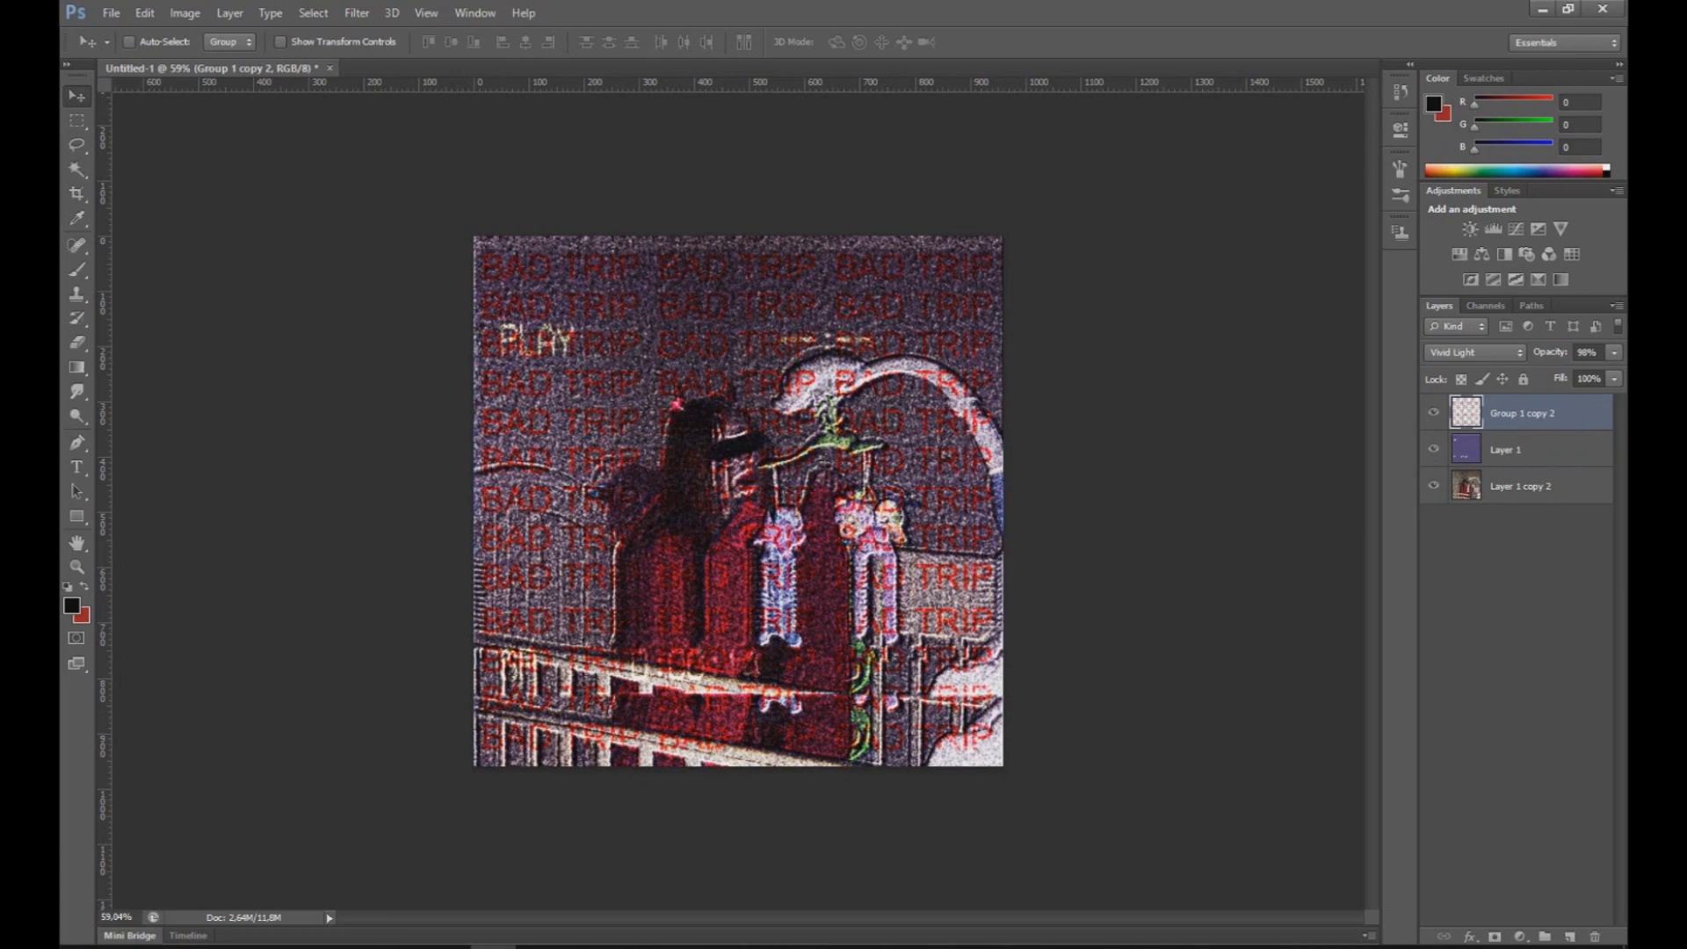
{"action": "key", "text": "ctrl+bracketleft"}
Step: Zoom in to inspect the composite and make the PLAY overlay the active layer
{"action": "key", "text": "ctrl+plus"}
{"action": "scroll", "coordinate": [738, 500], "scroll_direction": "down", "scroll_amount": 5}
{"action": "scroll", "coordinate": [738, 501], "scroll_direction": "up", "scroll_amount": 1}
{"action": "scroll", "coordinate": [738, 501], "scroll_direction": "up", "scroll_amount": 1}
{"action": "scroll", "coordinate": [738, 500], "scroll_direction": "up", "scroll_amount": 1}
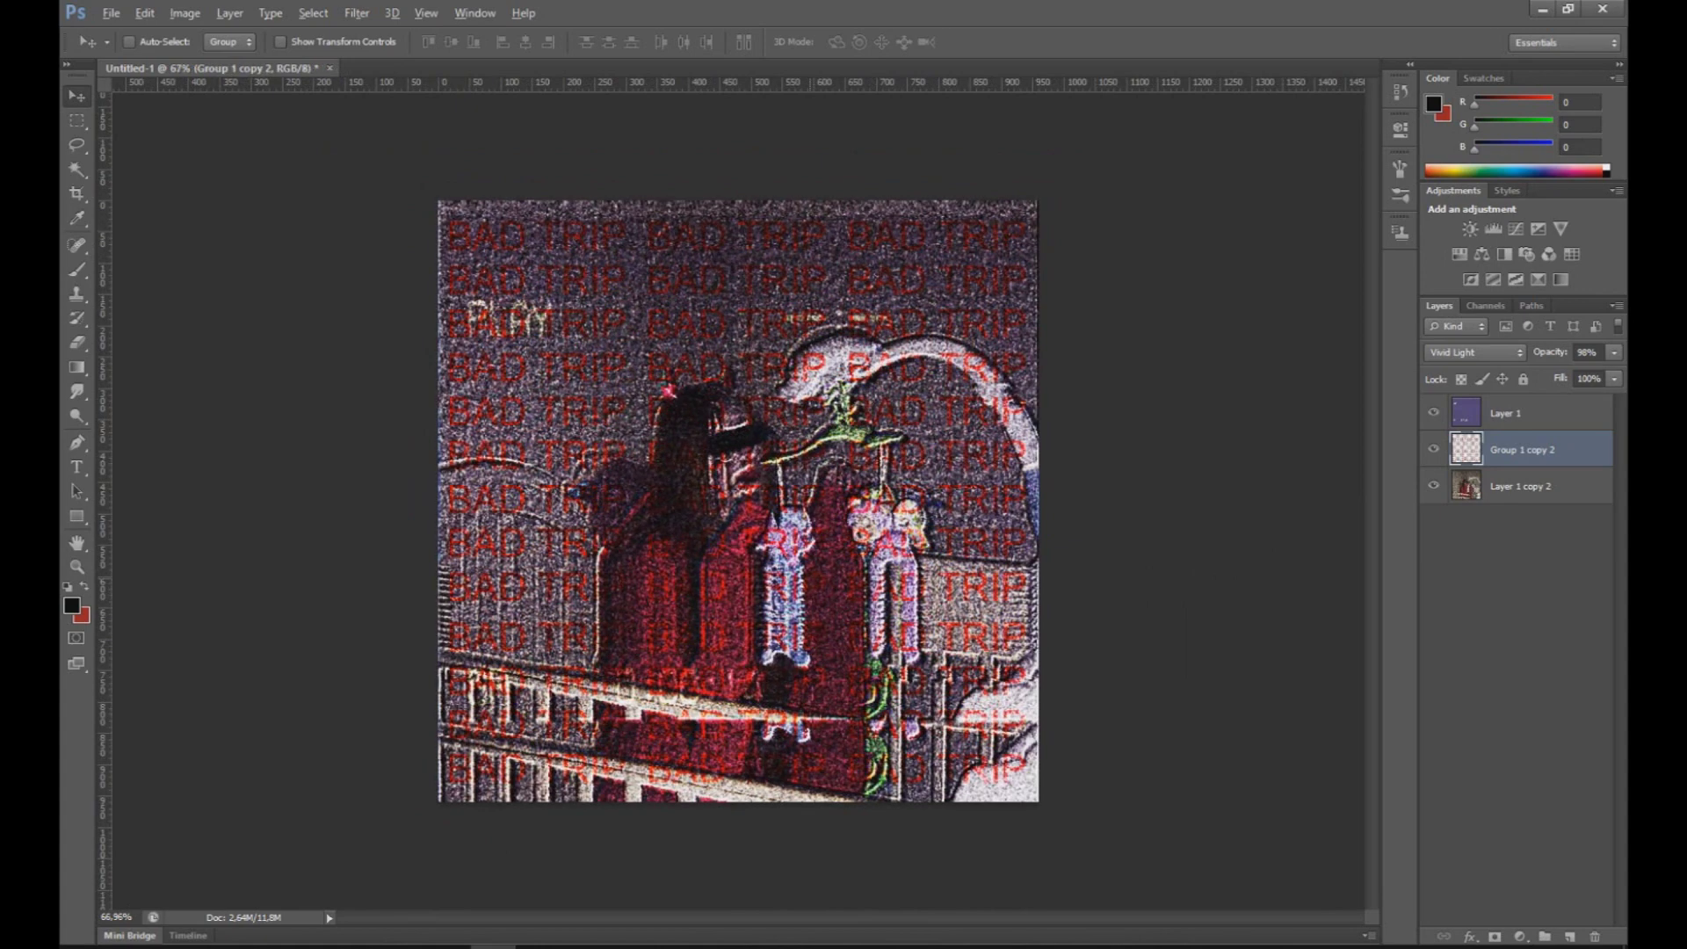
{"action": "scroll", "coordinate": [738, 501], "scroll_direction": "up", "scroll_amount": 1}
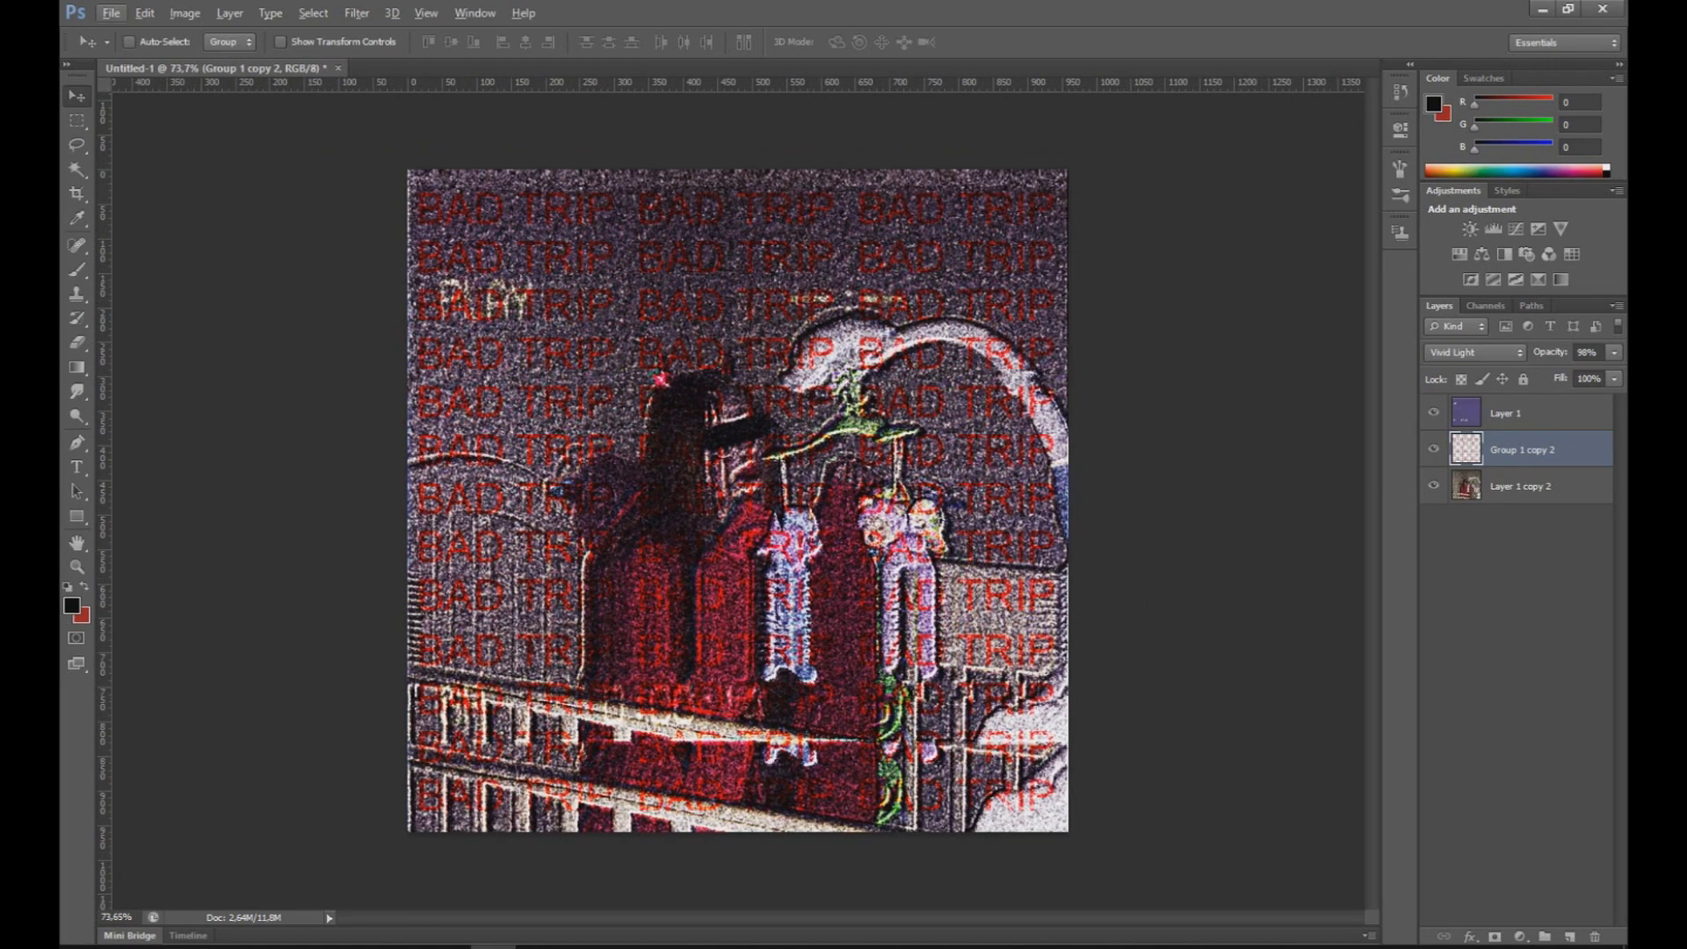
{"action": "key", "text": "alt+bracketright"}
Step: Flatten the photo, BAD TRIP text and VHS overlay into a single Layer 1
{"action": "right_click", "coordinate": [1504, 413]}
{"action": "left_click", "coordinate": [1300, 688]}
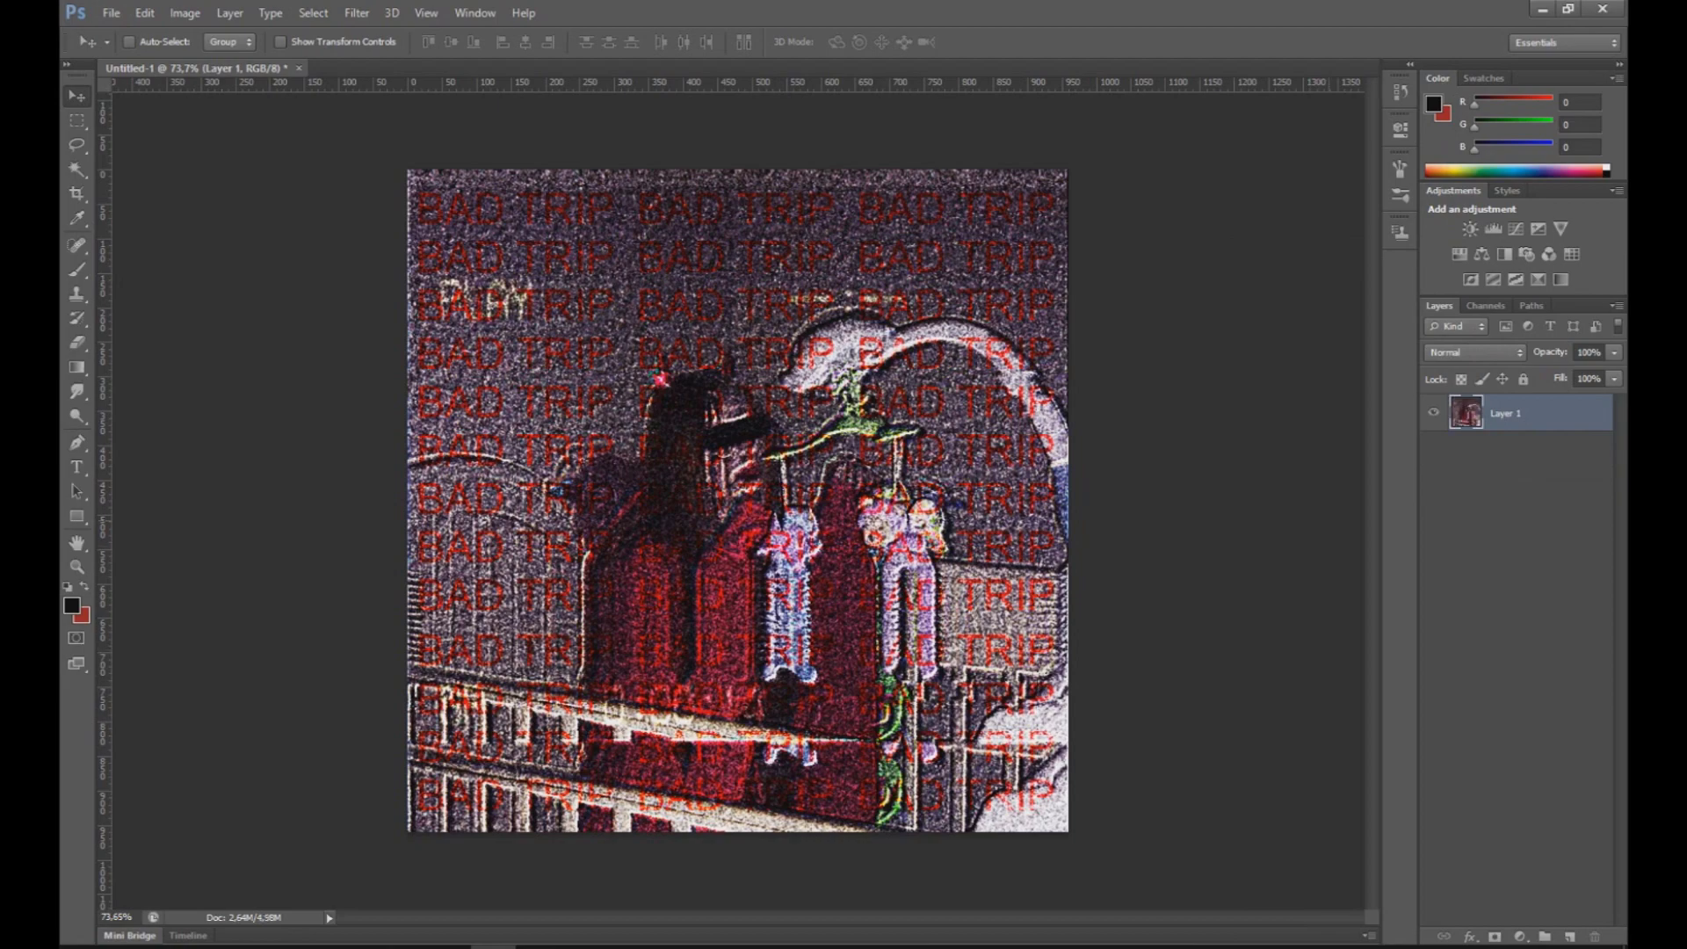